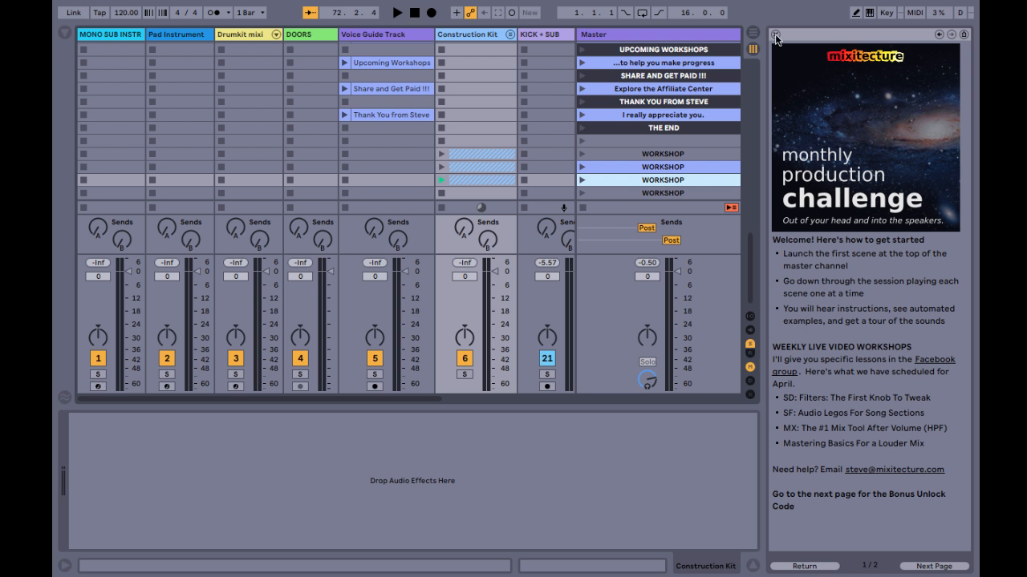
# Step: Close the lesson text and go through the instrument tracks from MONO SUB INSTR to DOORS
pyautogui.click(774, 35)
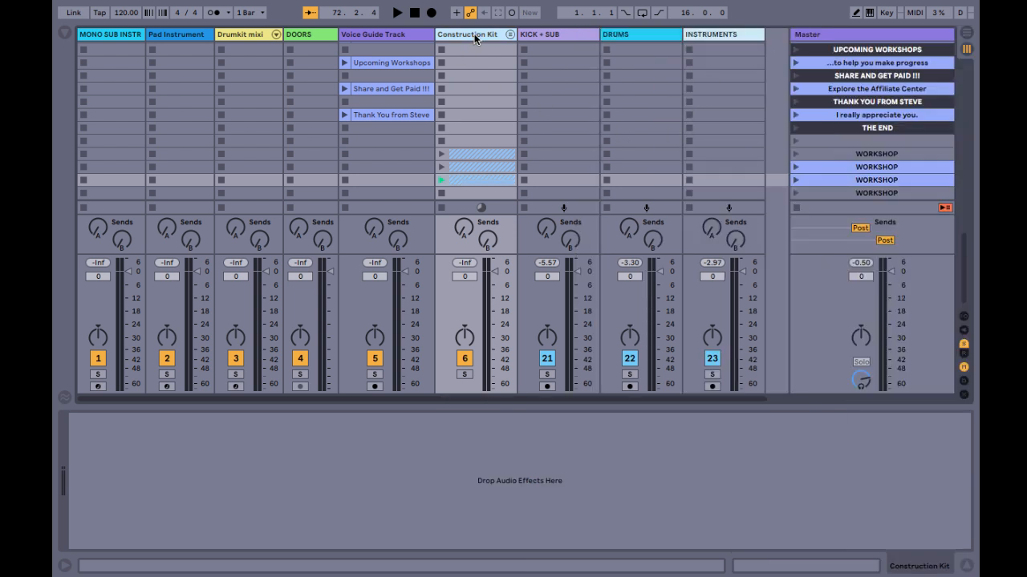
pyautogui.click(103, 32)
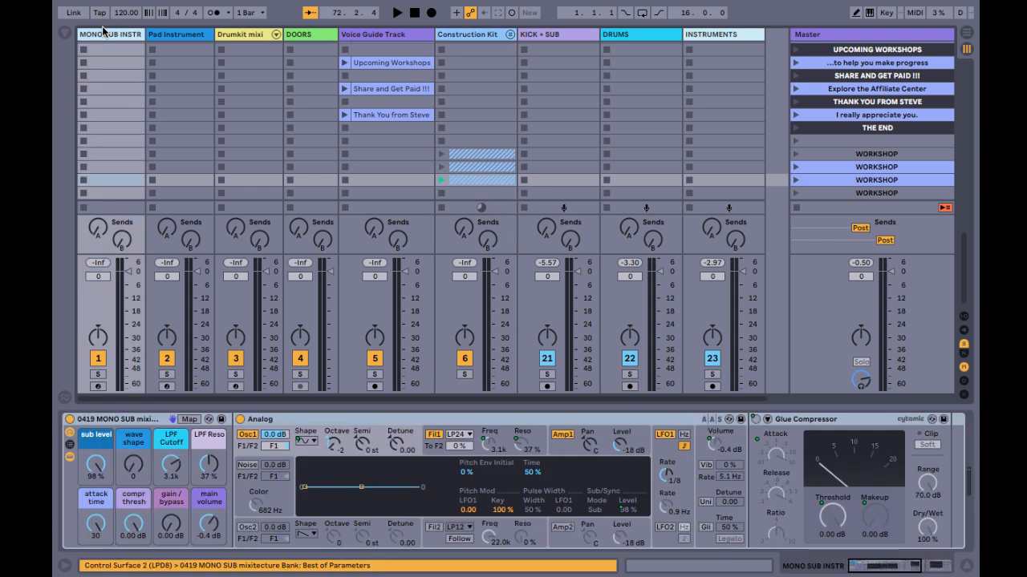
pyautogui.press('Right')
pyautogui.press('Right')
pyautogui.press('Right')
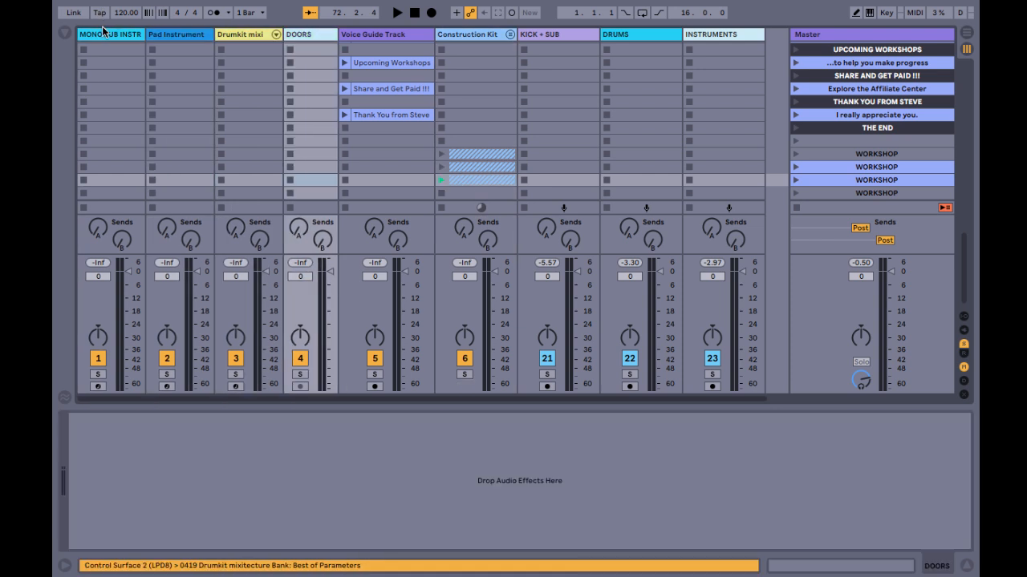
# Step: Look through the session's scenes and clips, from the WELCOME section to the workshop section
pyautogui.scroll(1, 319, 141)
pyautogui.scroll(-10, 320, 142)
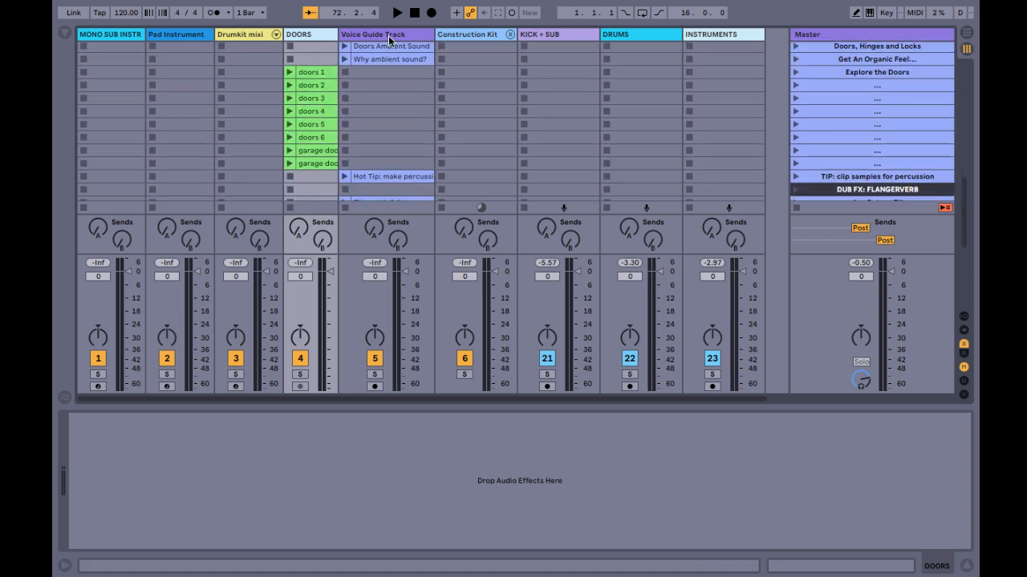
pyautogui.scroll(10, 365, 125)
pyautogui.hscroll(2, 364, 124)
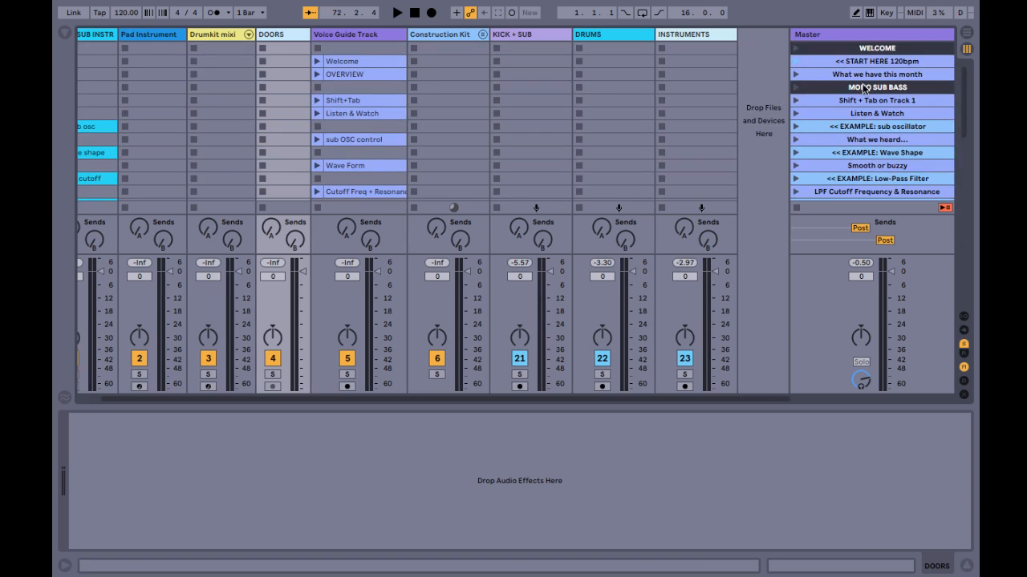
pyautogui.scroll(-10, 871, 87)
pyautogui.scroll(-15, 870, 86)
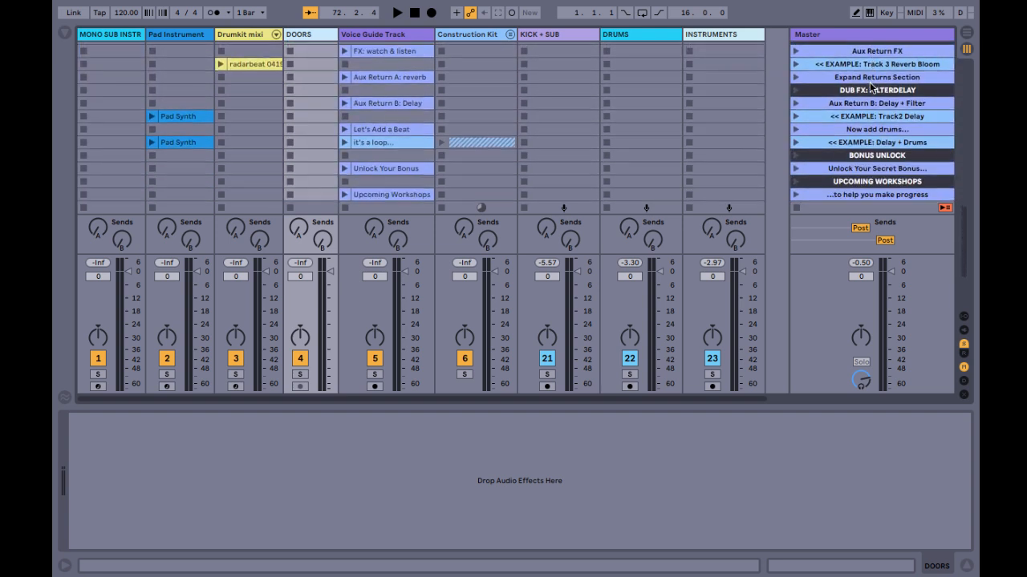
# Step: Unfold the Construction Kit group and go through its audio tracks from SUB BASS audio to Pad2 audio
pyautogui.click(511, 35)
pyautogui.hscroll(5, 424, 114)
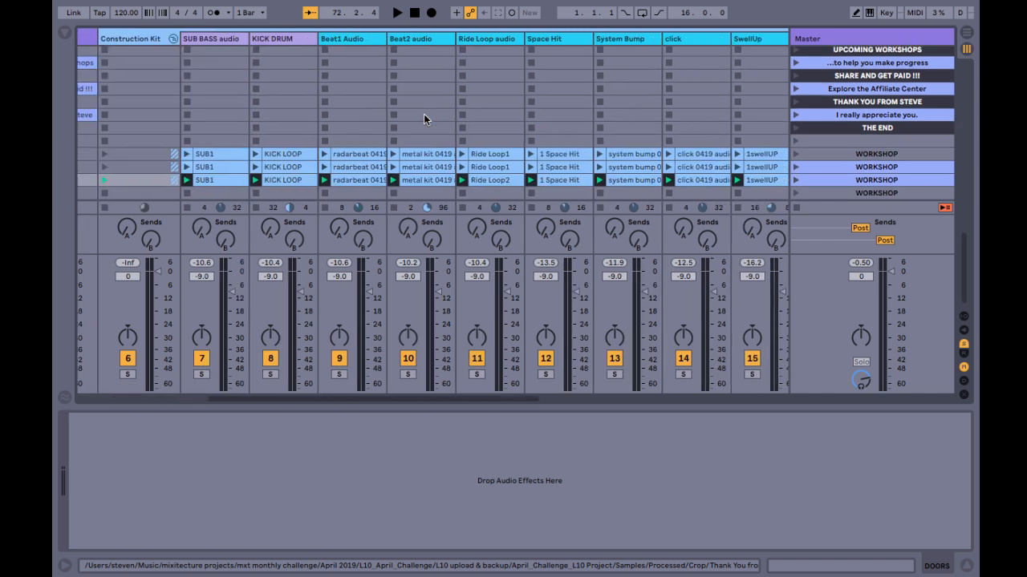
pyautogui.click(219, 40)
pyautogui.click(290, 37)
pyautogui.click(282, 71)
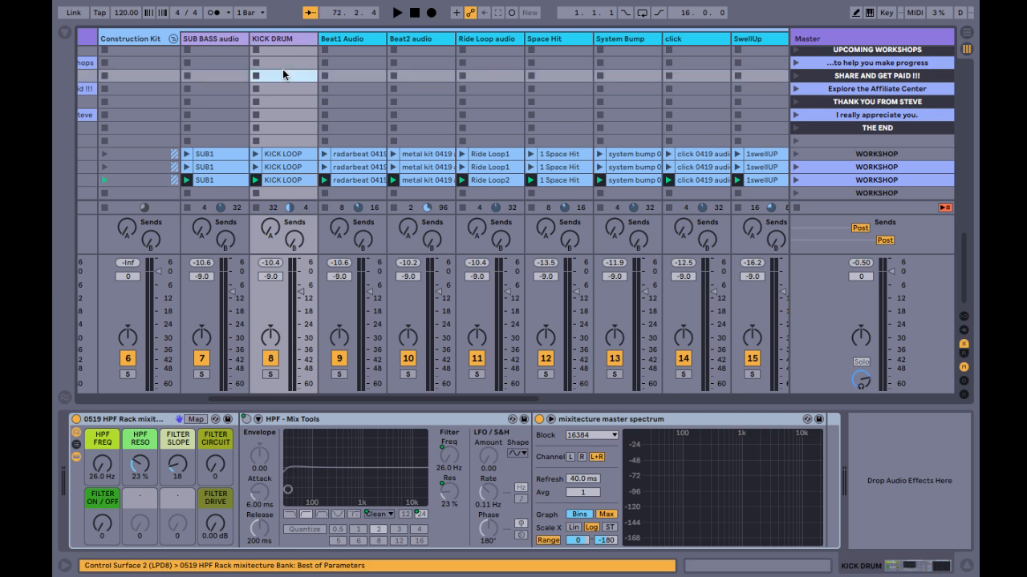
pyautogui.click(346, 50)
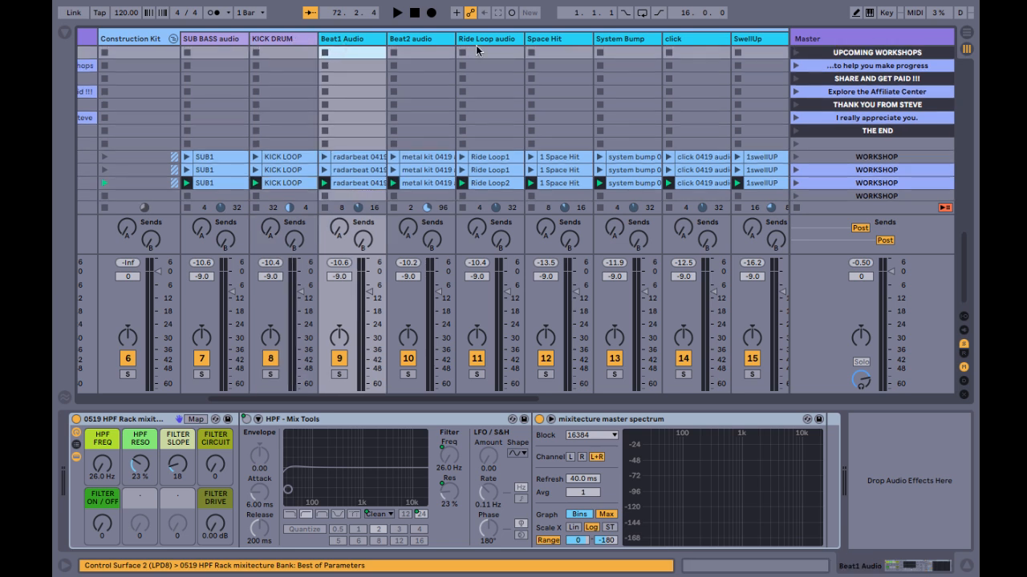
pyautogui.hscroll(5, 476, 51)
pyautogui.click(440, 116)
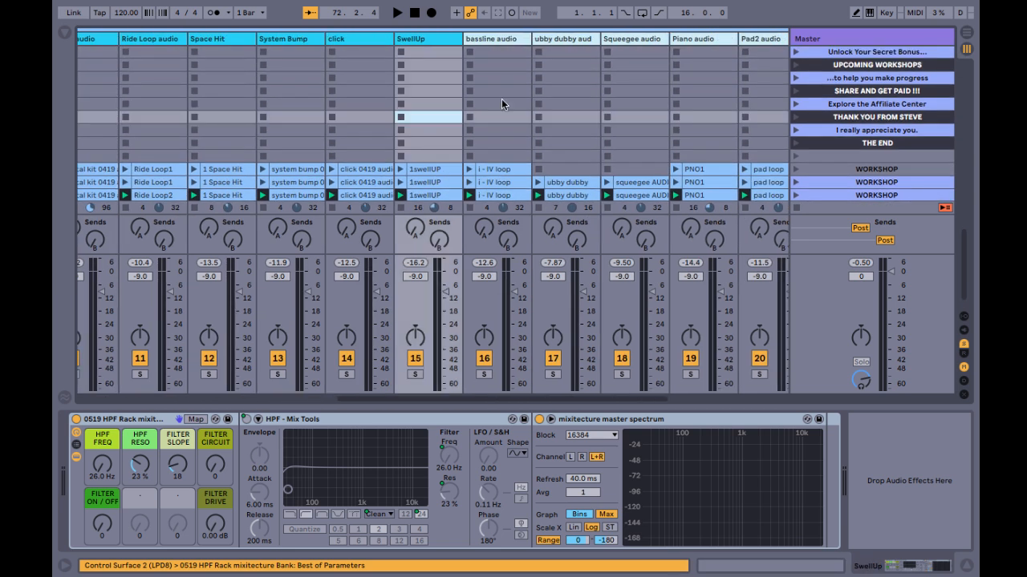
pyautogui.click(501, 99)
pyautogui.hscroll(5, 501, 98)
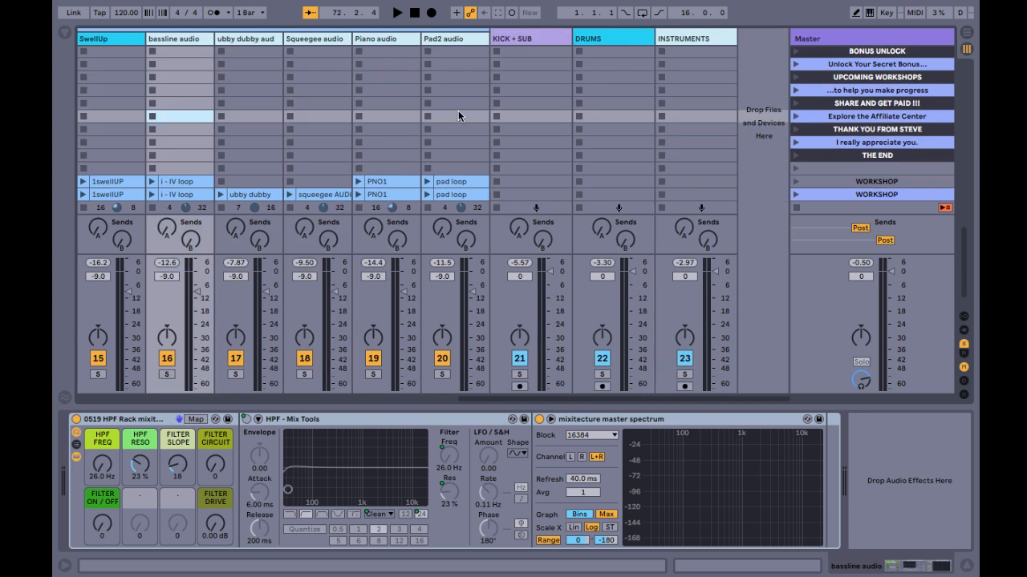
# Step: Show the input/output routing, select the KICK + SUB bus track, and briefly start and stop playback
pyautogui.hotkey('ctrl', 'alt', 'i')
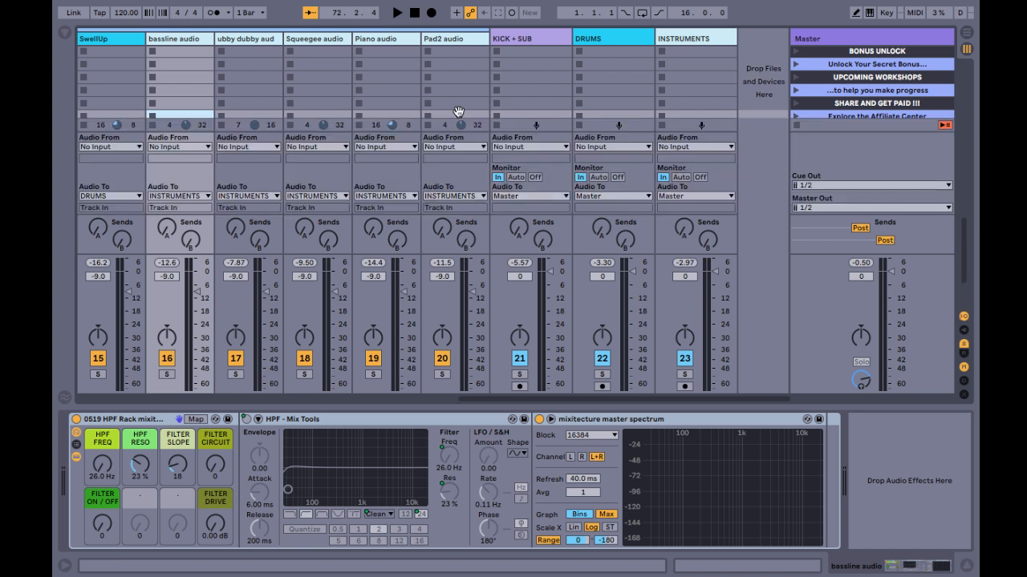
pyautogui.click(526, 39)
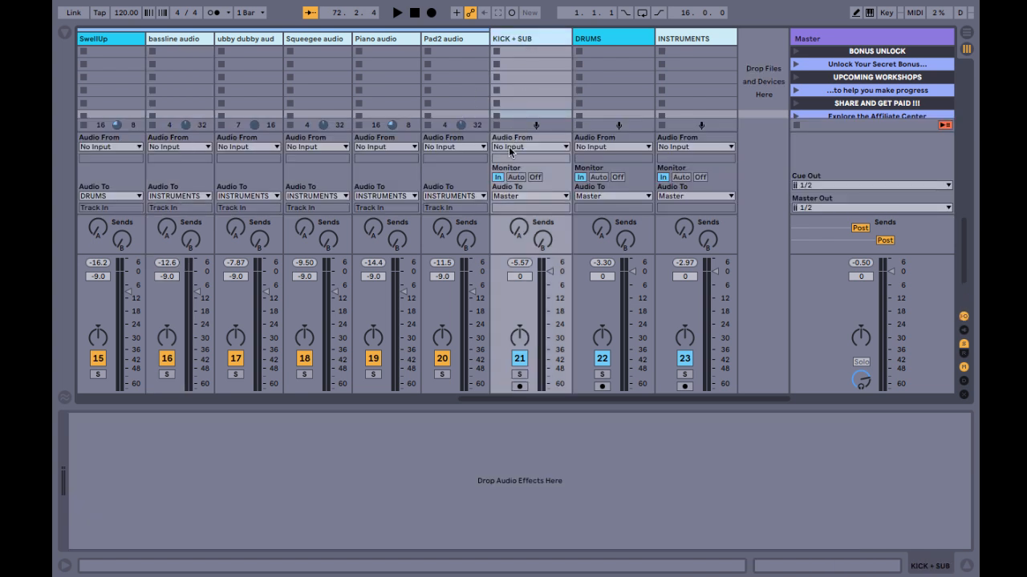
pyautogui.press('space')
pyautogui.press('space')
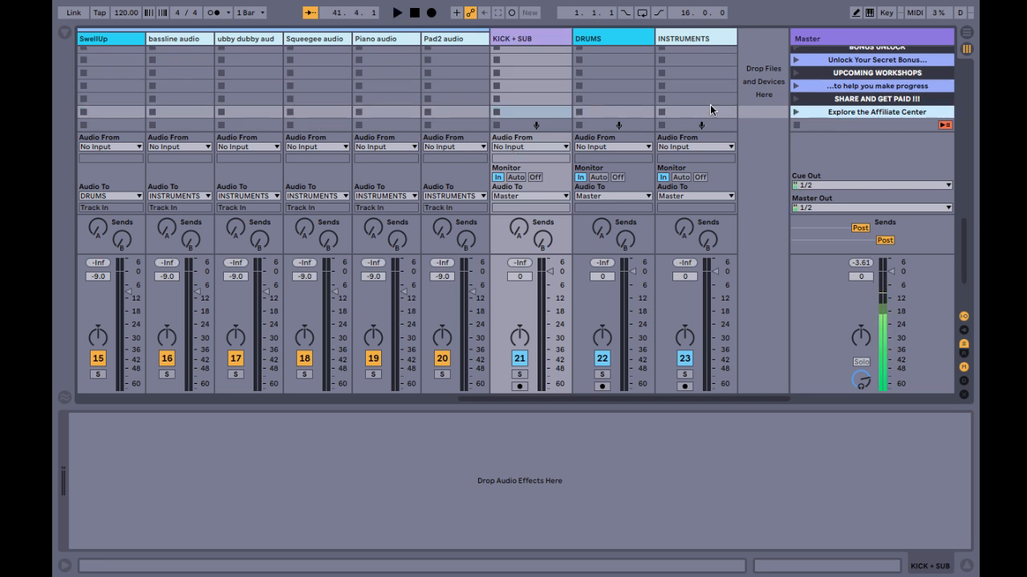
# Step: Hide the input/output routing and launch the second WORKSHOP scene
pyautogui.hotkey('ctrl', 'alt', 'i')
pyautogui.hscroll(-6, 710, 104)
pyautogui.scroll(-2, 710, 104)
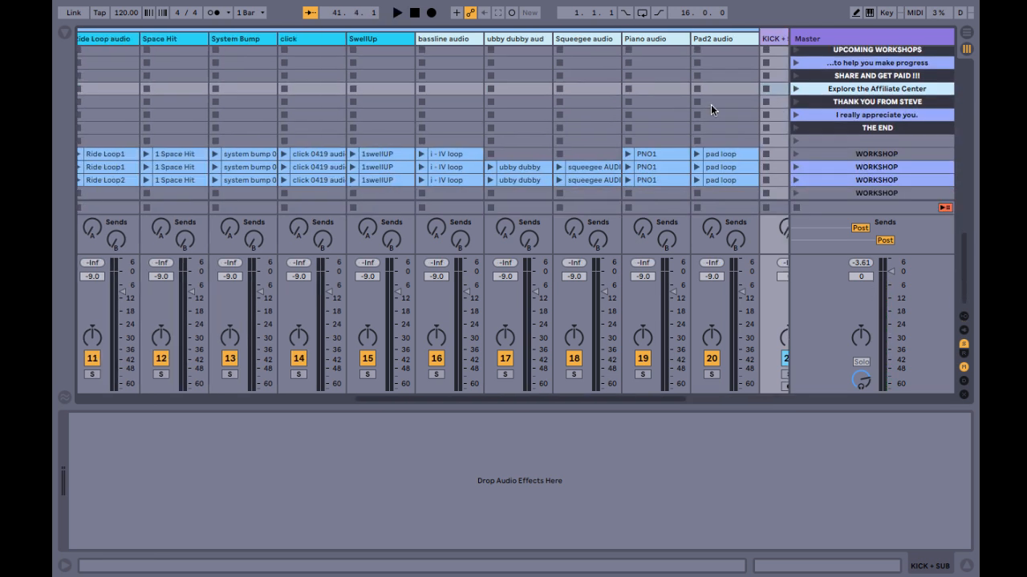
pyautogui.click(821, 171)
pyautogui.press('Return')
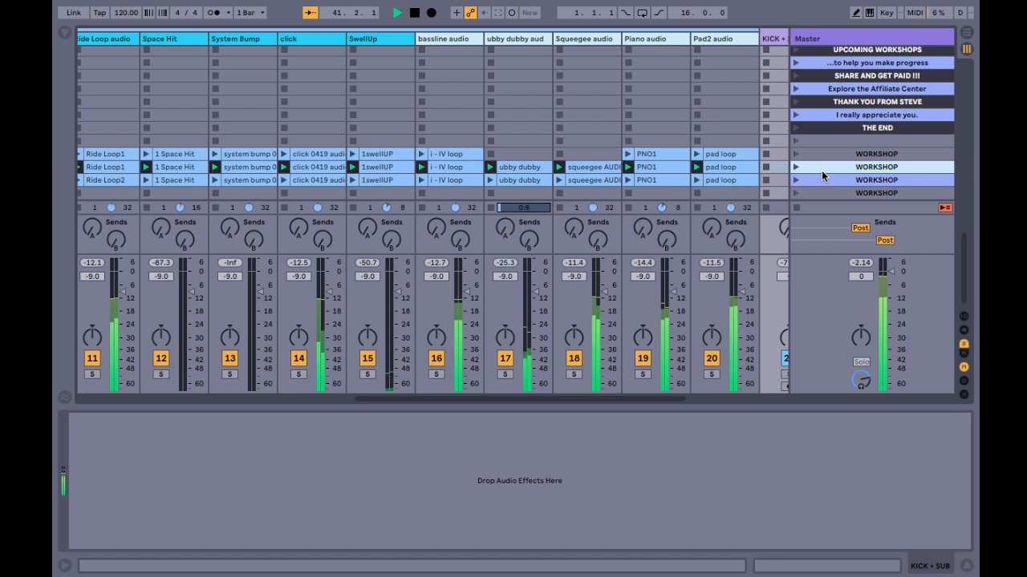
# Step: Mute the KICK + SUB, DRUMS and INSTRUMENTS bus tracks one after another while the scene plays
pyautogui.hscroll(4, 582, 127)
pyautogui.scroll(1, 582, 127)
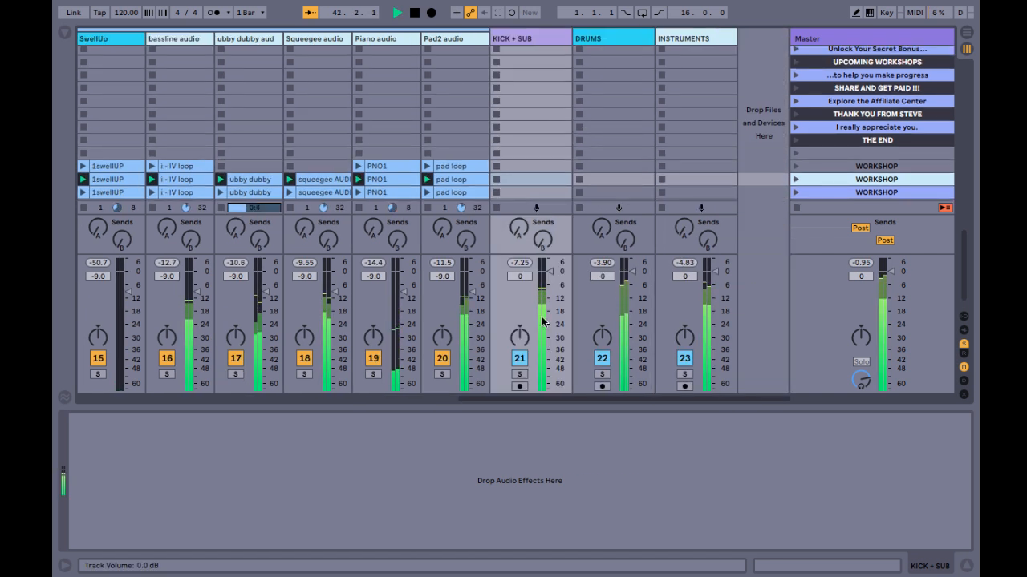
pyautogui.click(526, 359)
pyautogui.click(603, 359)
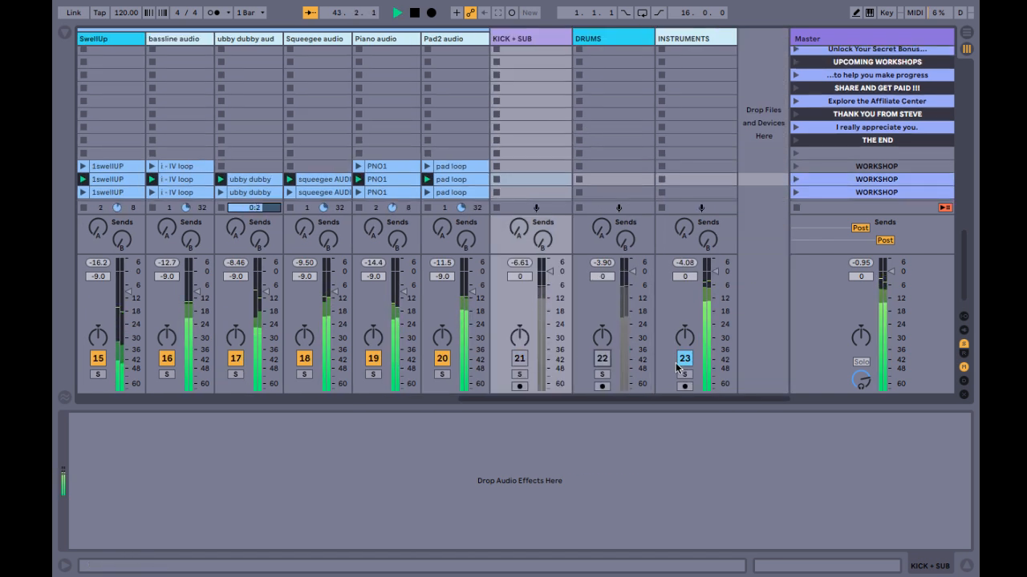
pyautogui.click(684, 361)
# Step: Show the input/output routing again and insert a new audio track after the INSTRUMENTS track
pyautogui.hotkey('ctrl', 'alt', 'i')
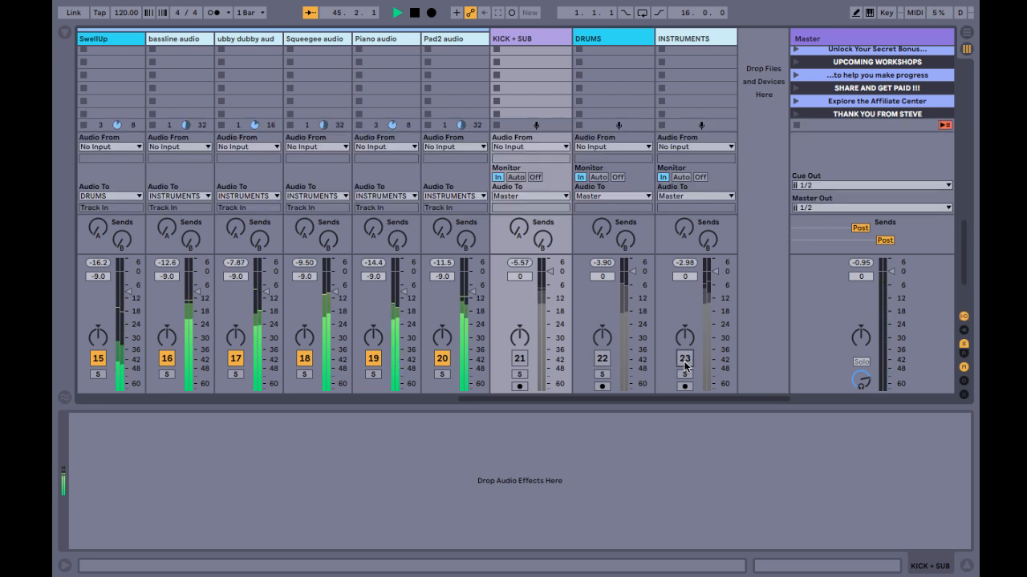
pyautogui.rightClick(525, 41)
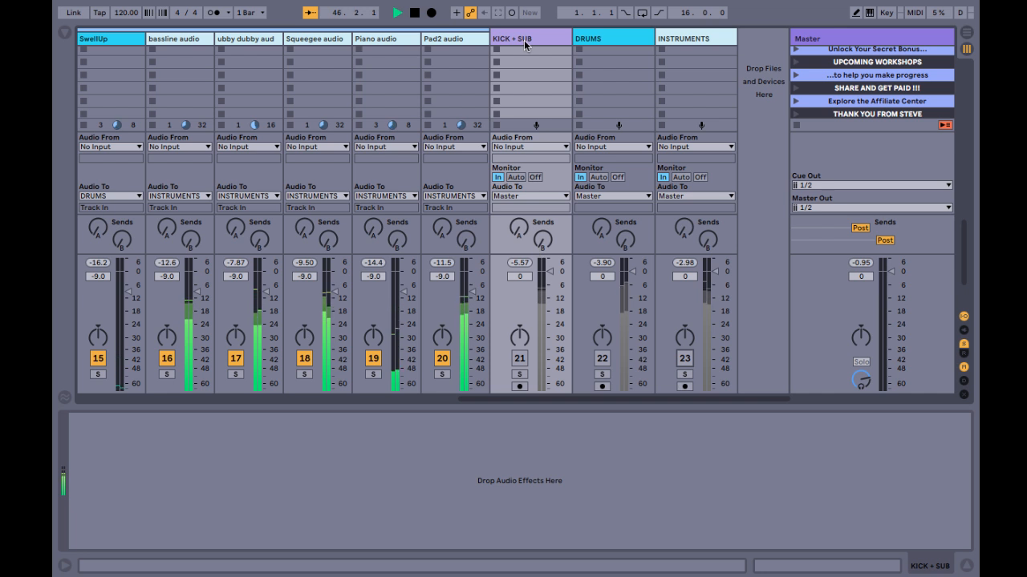
pyautogui.click(688, 44)
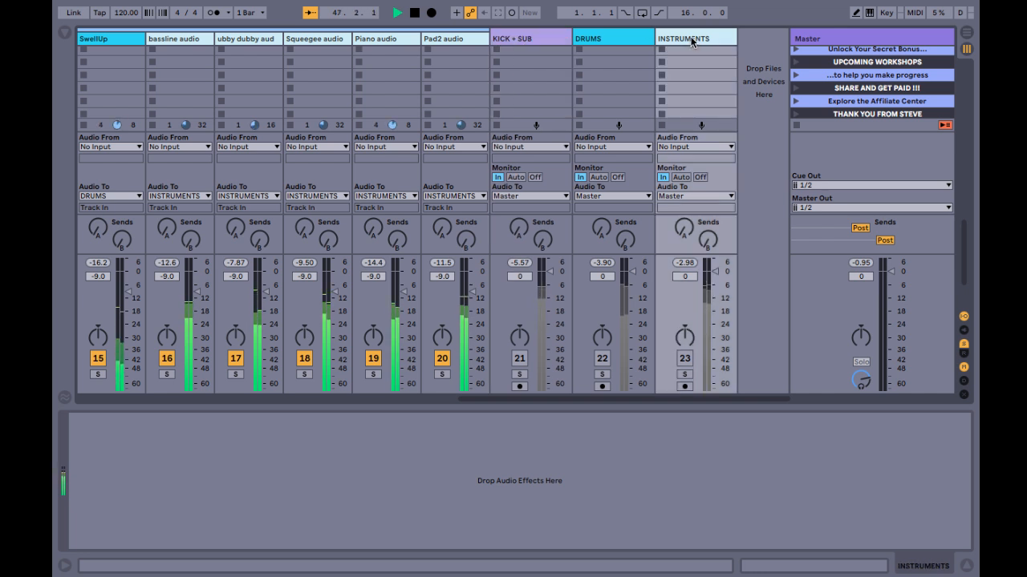
pyautogui.hotkey('ctrl', 't')
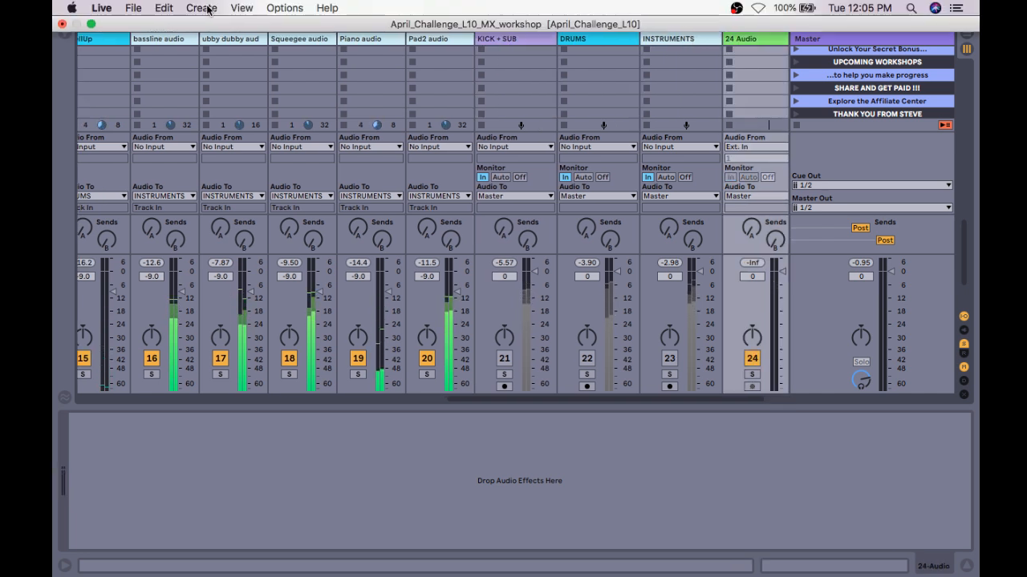
pyautogui.click(201, 7)
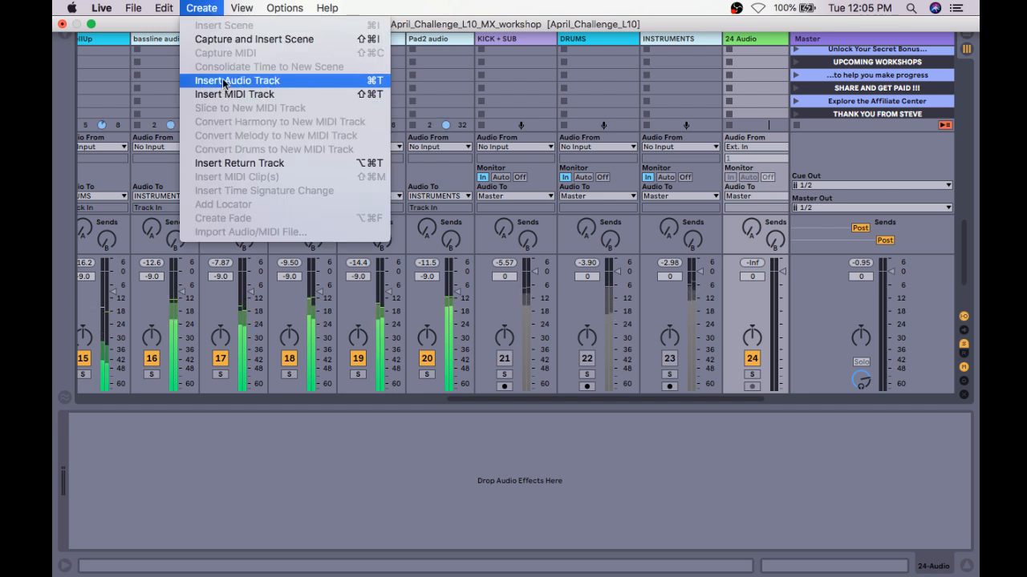
pyautogui.click(688, 40)
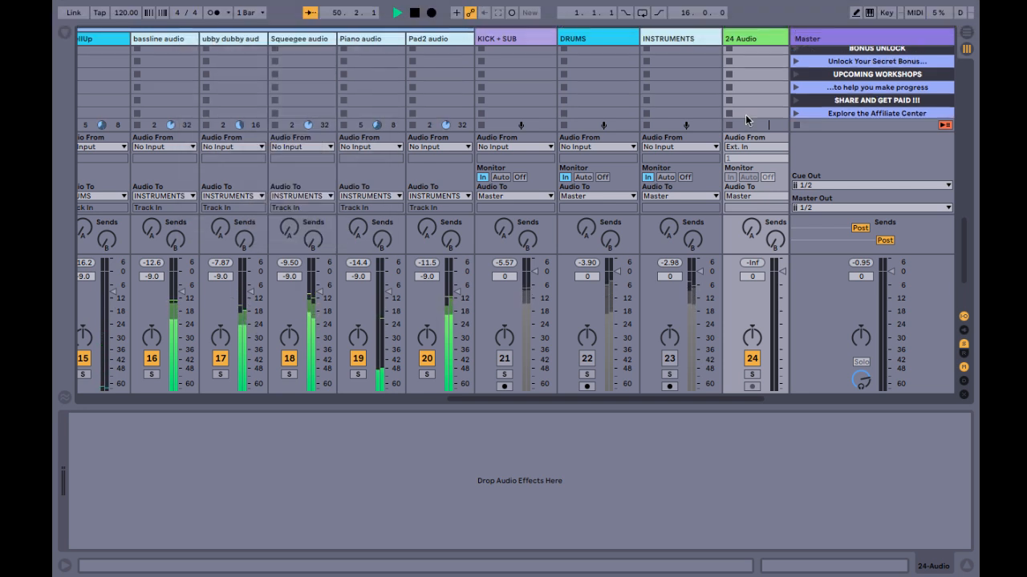
# Step: Set the new audio track's input to No Input and choose INSTRUMENTS as the Pad2 audio track's output
pyautogui.click(746, 147)
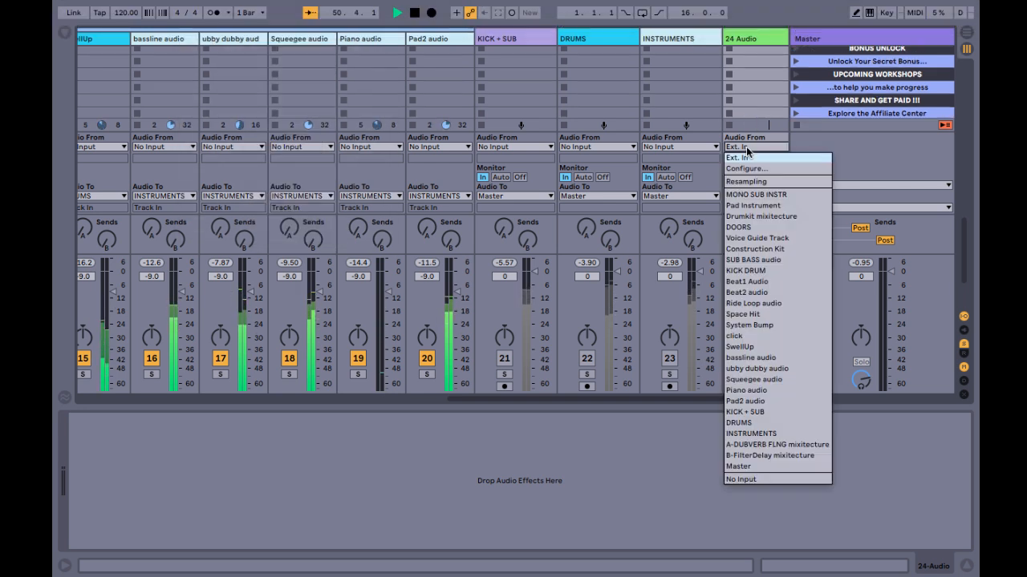
pyautogui.click(748, 479)
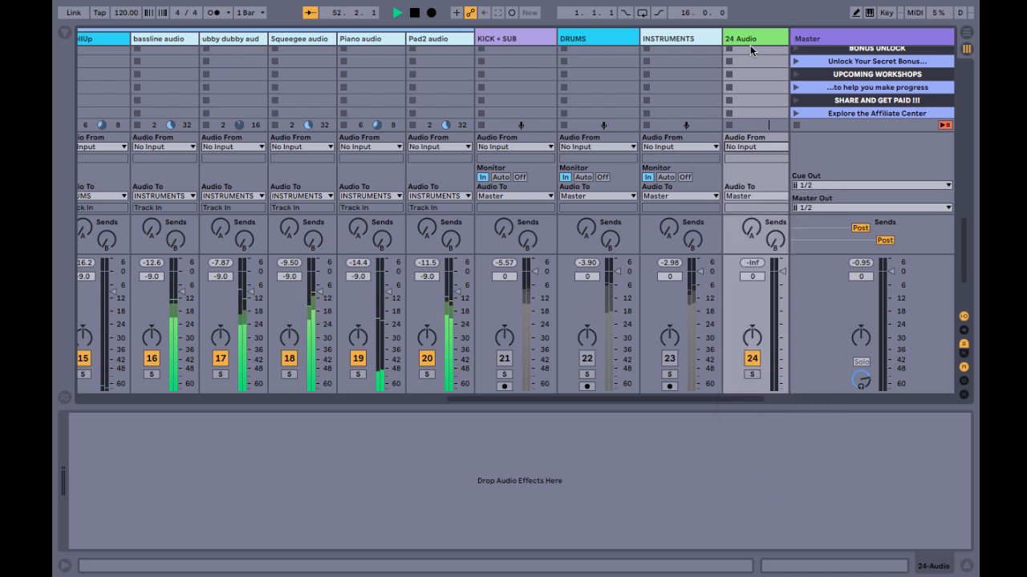
pyautogui.click(429, 197)
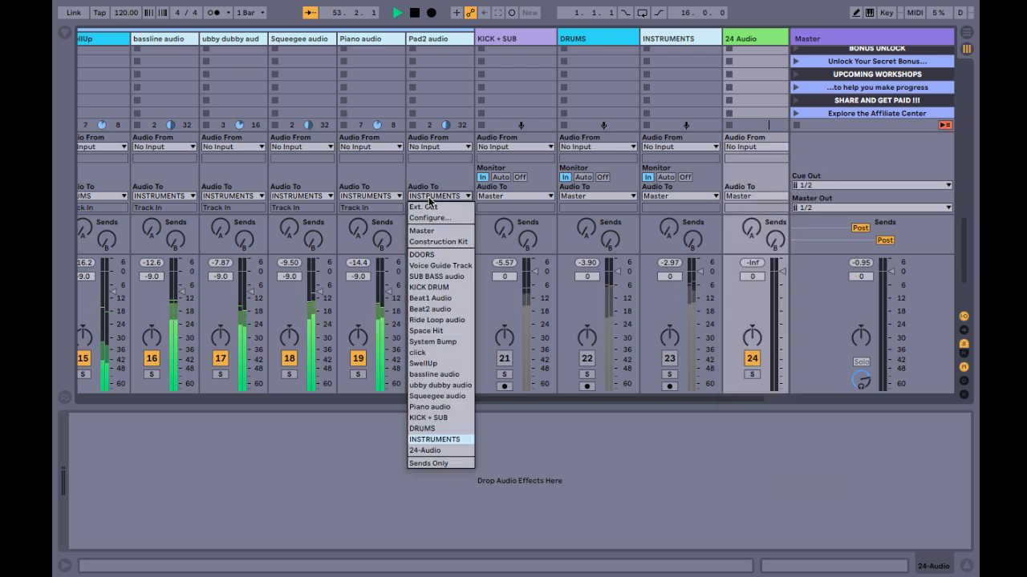
pyautogui.click(435, 440)
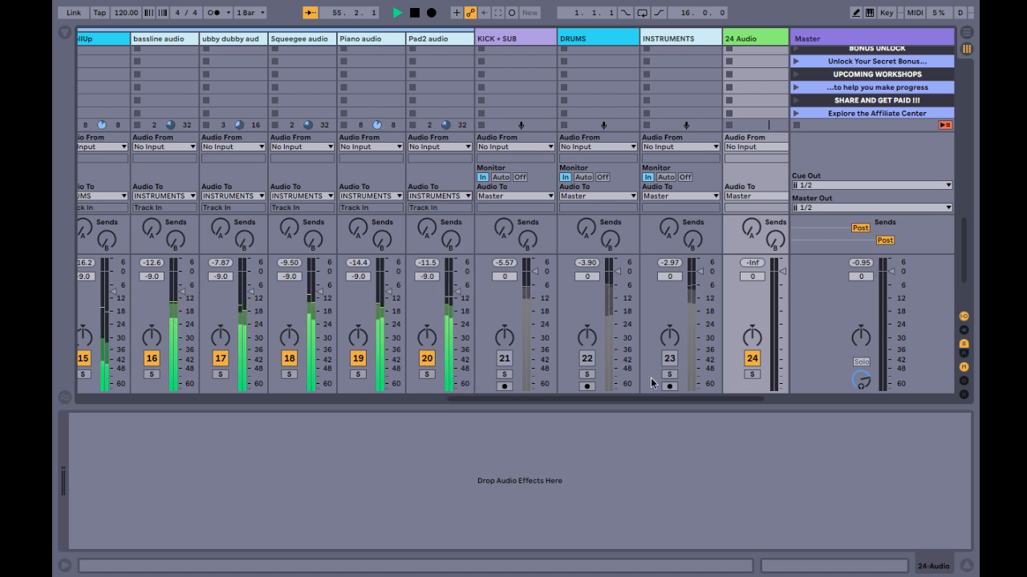
# Step: Unmute the INSTRUMENTS, DRUMS and KICK + SUB bus tracks, and briefly solo INSTRUMENTS
pyautogui.click(670, 360)
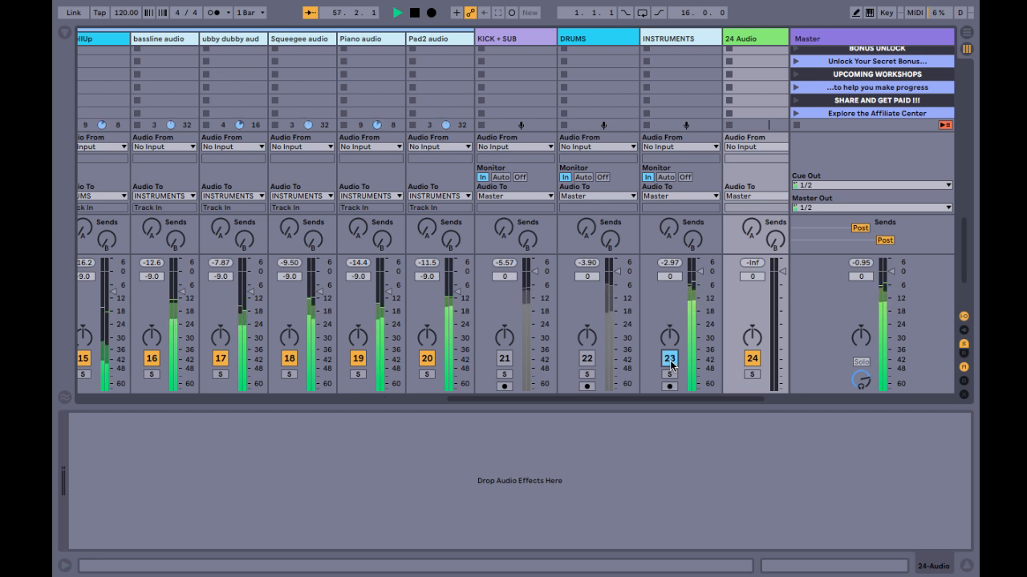
pyautogui.click(587, 359)
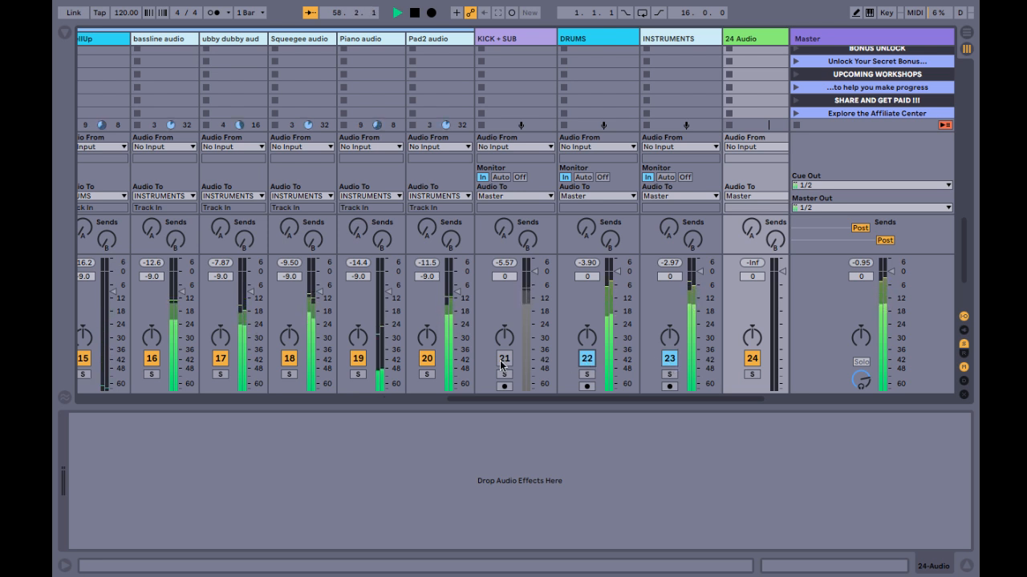
pyautogui.click(670, 374)
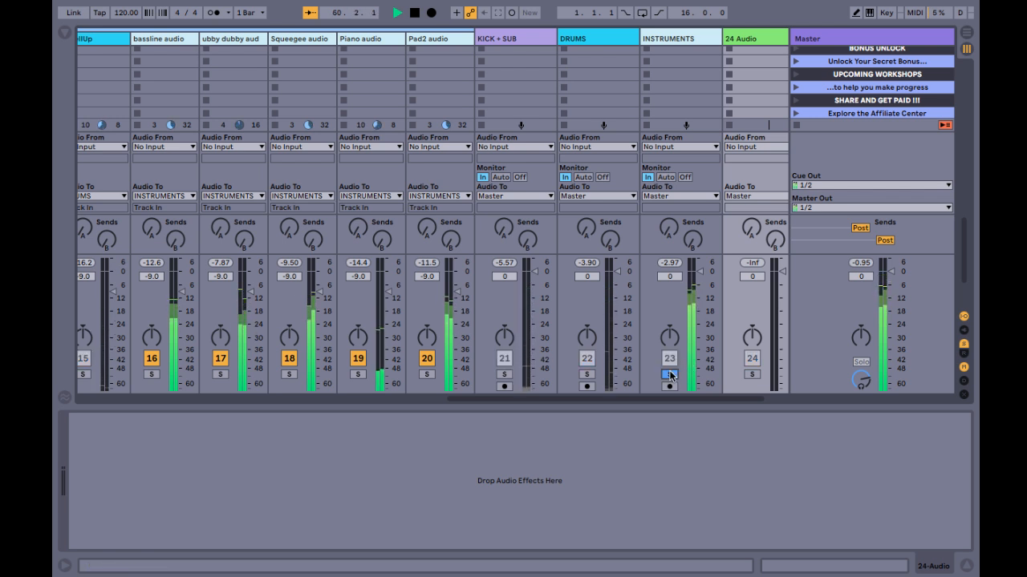
pyautogui.click(669, 374)
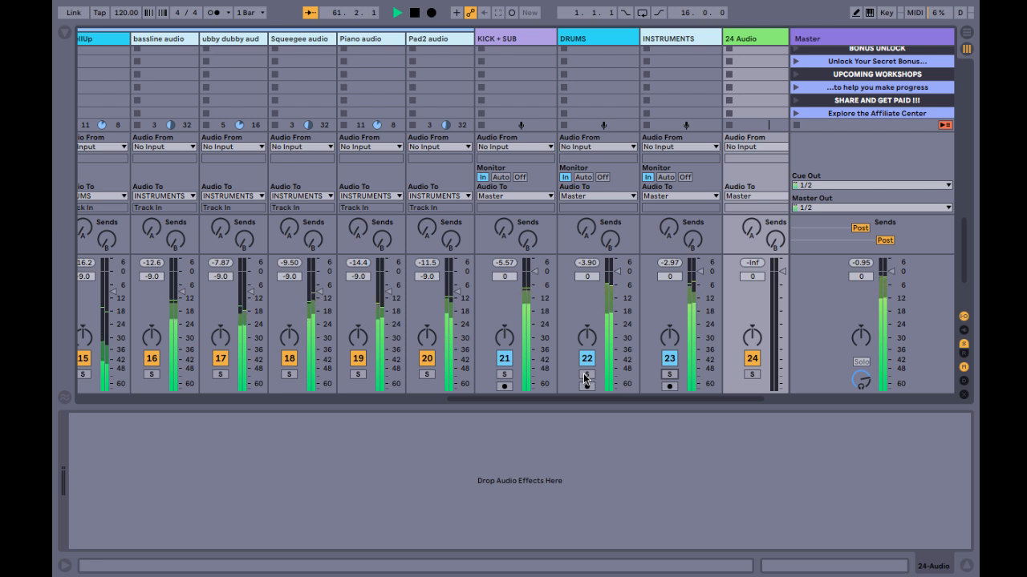
# Step: Mute the KICK + SUB and INSTRUMENTS bus tracks to hear DRUMS alone, and stop playback
pyautogui.click(503, 358)
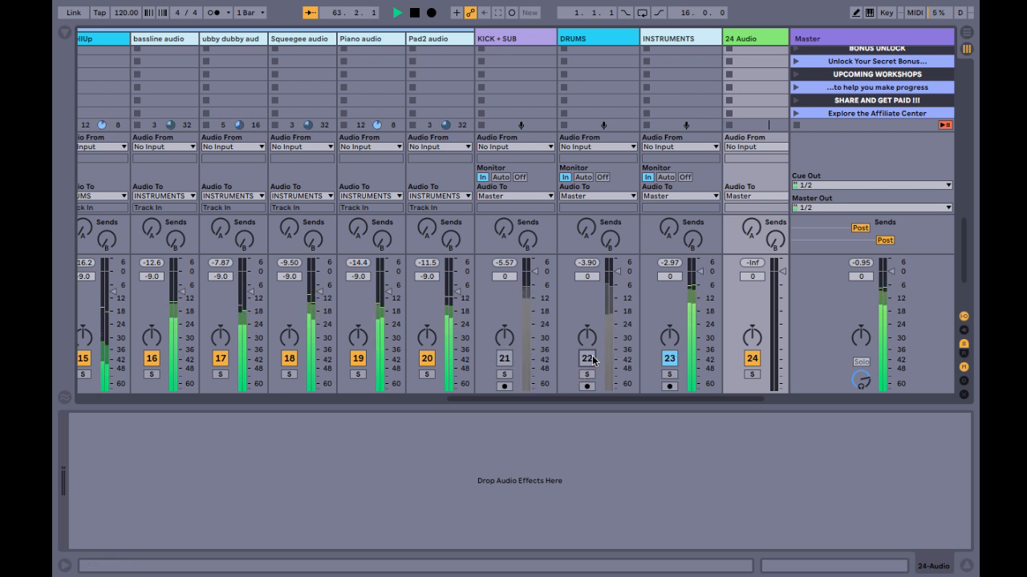
pyautogui.click(670, 360)
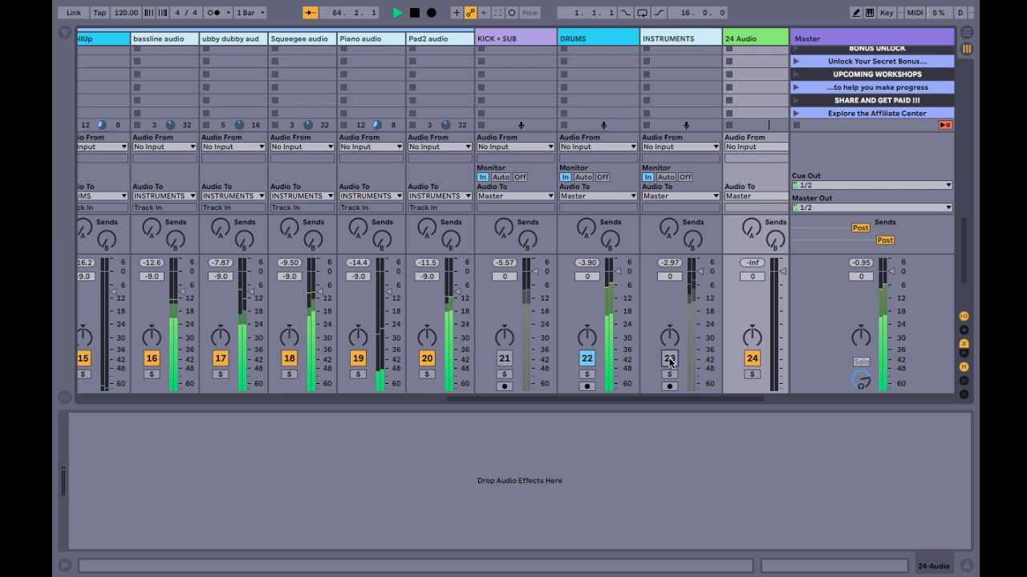
pyautogui.press('space')
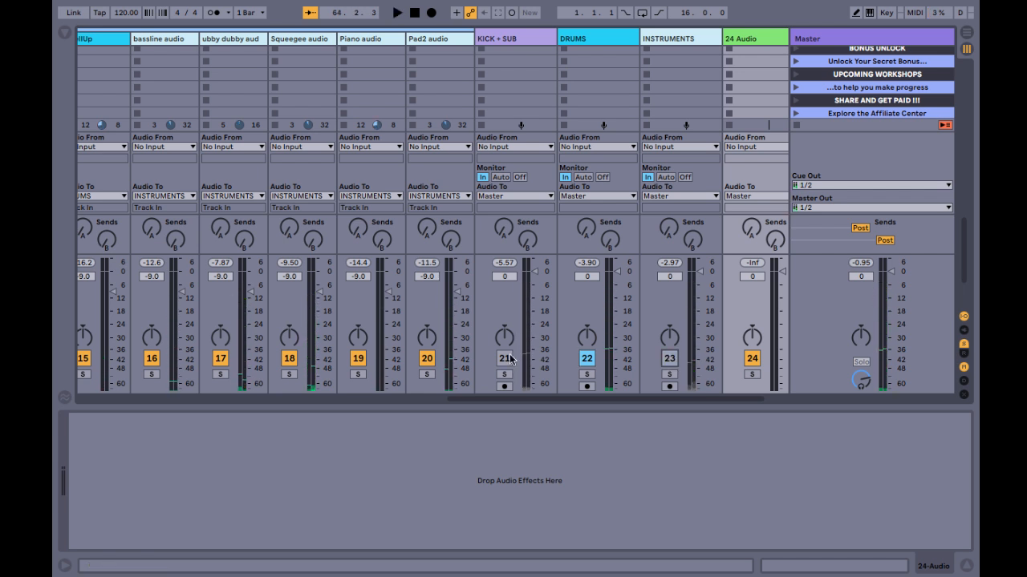
# Step: Play the song with only the DRUMS bus track audible, and stop playback
pyautogui.click(506, 359)
pyautogui.press('space')
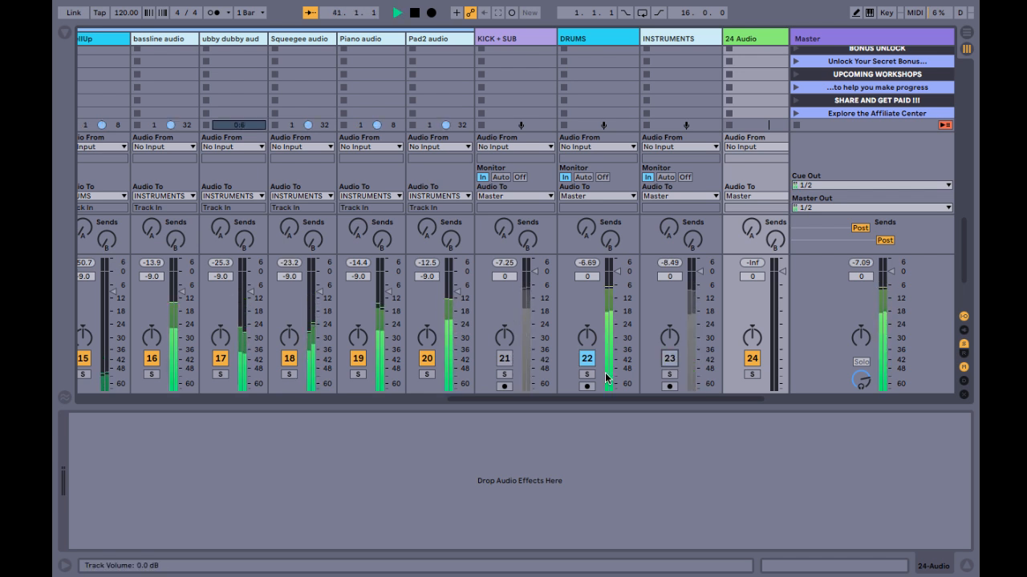
pyautogui.press('space')
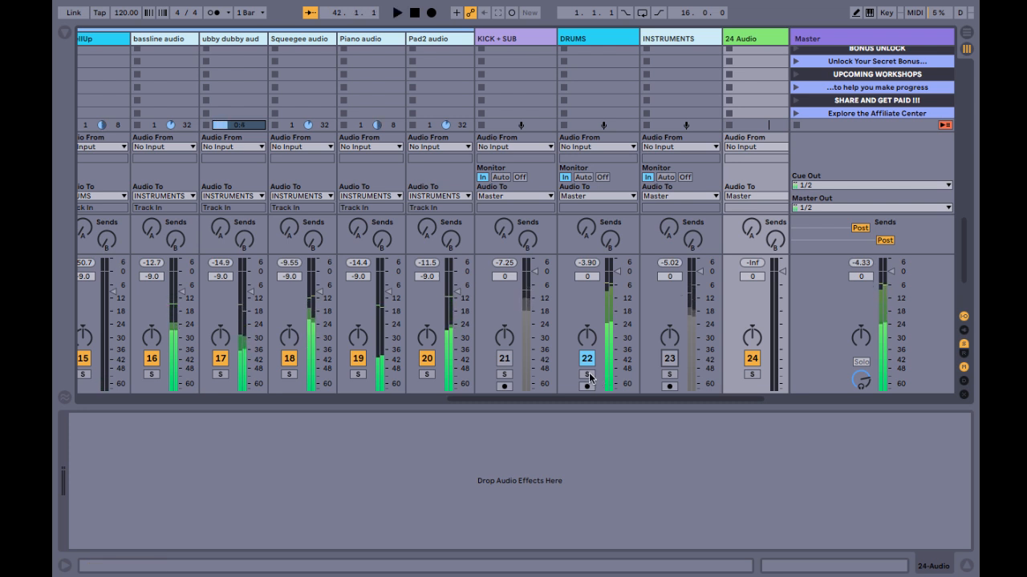
# Step: Mute the bassline, ubby dubby, Squeegee and Piano audio tracks individually, and start playback
pyautogui.hscroll(-8, 407, 197)
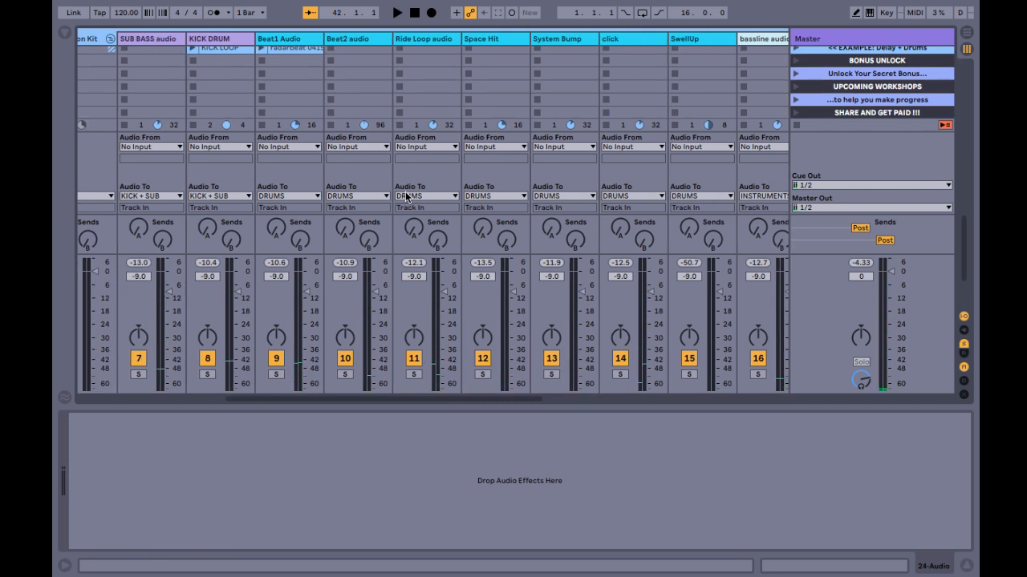
pyautogui.hscroll(4, 406, 197)
pyautogui.scroll(1, 406, 197)
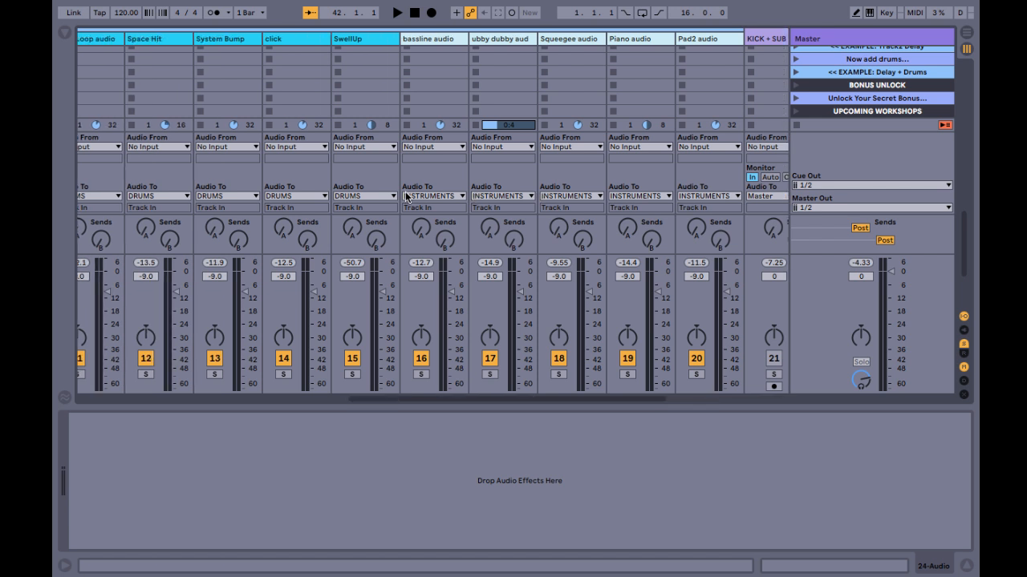
pyautogui.hscroll(-1, 406, 197)
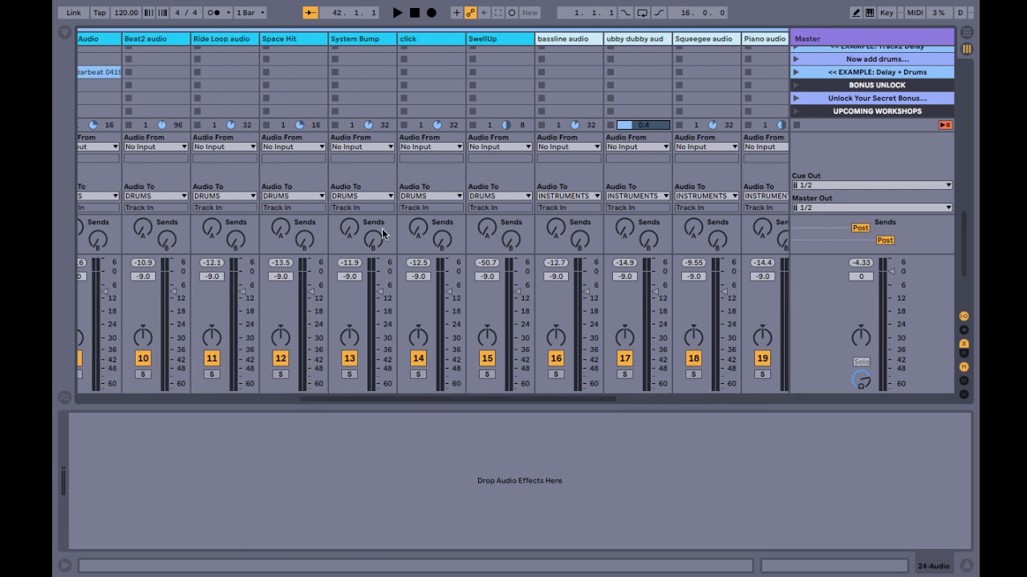
pyautogui.click(555, 360)
pyautogui.click(625, 359)
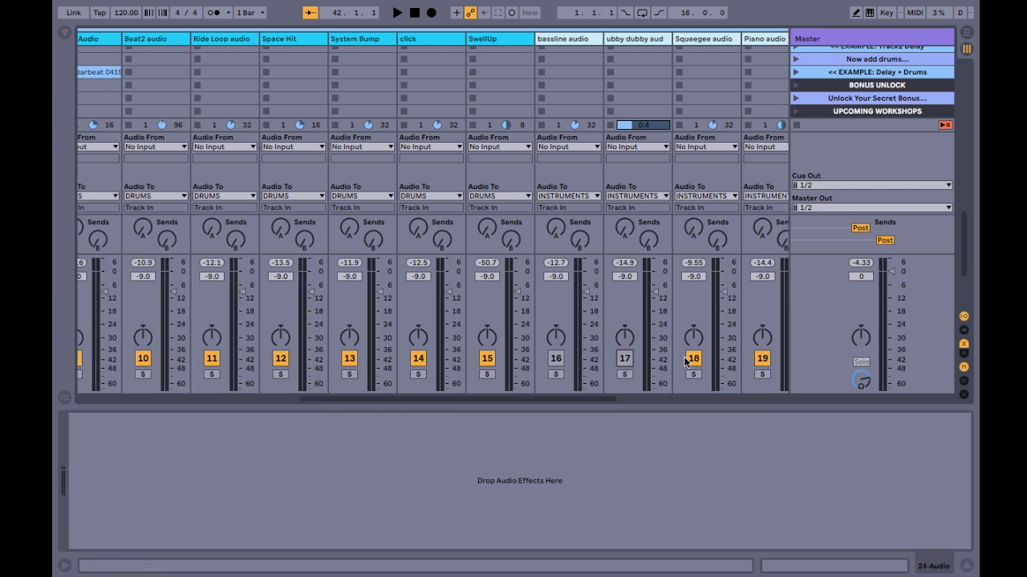
pyautogui.click(692, 360)
pyautogui.click(758, 359)
pyautogui.press('space')
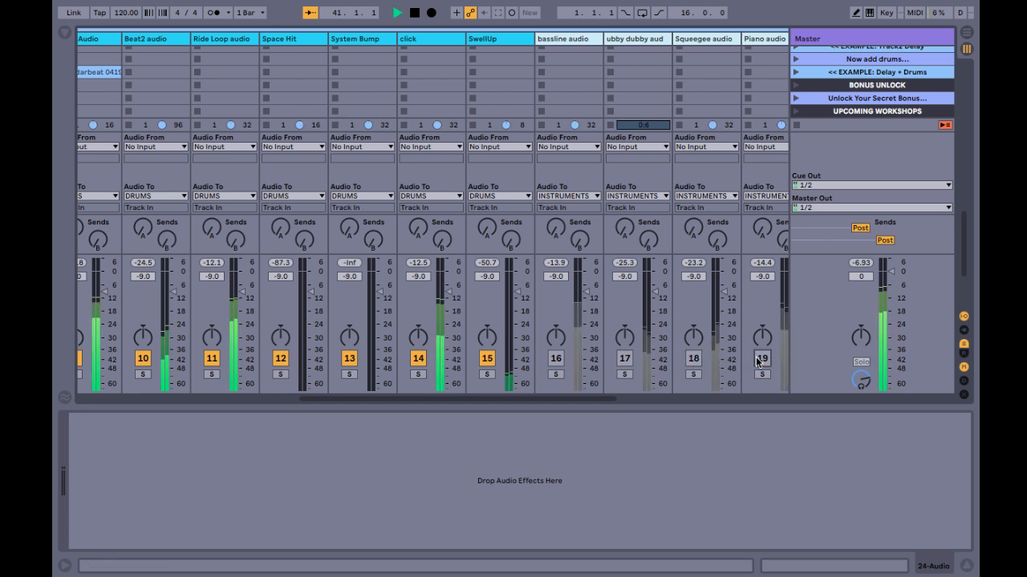
# Step: Stop playback and unmute the Piano, Squeegee, ubby dubby and bassline audio tracks
pyautogui.click(759, 359)
pyautogui.press('space')
pyautogui.click(692, 359)
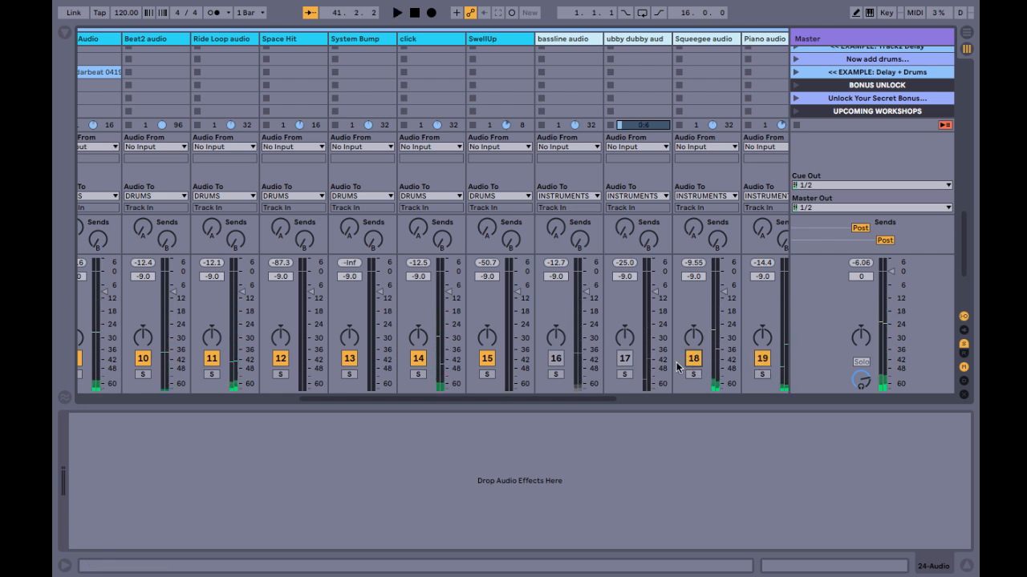
pyautogui.click(626, 358)
pyautogui.click(555, 360)
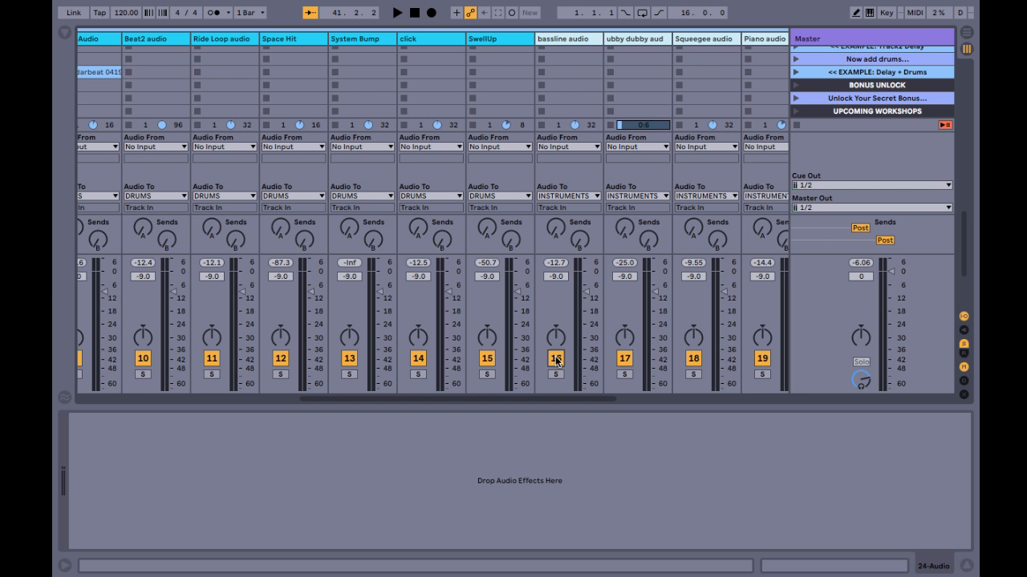
# Step: Solo the SwellUp, click and System Bump tracks one after another, and briefly play the song to hear them
pyautogui.press('space')
pyautogui.click(487, 375)
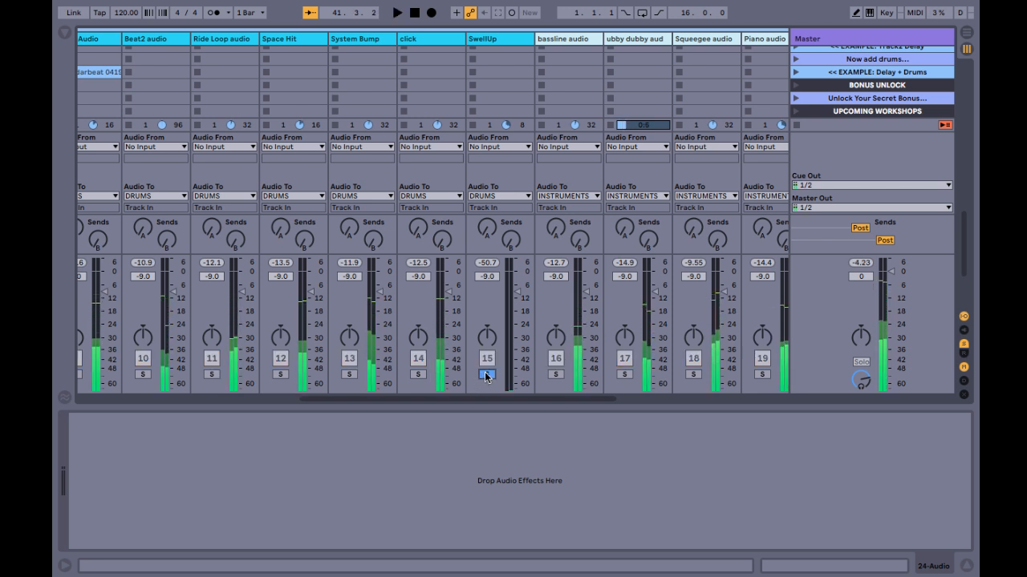
pyautogui.press('space')
pyautogui.click(417, 375)
pyautogui.click(349, 374)
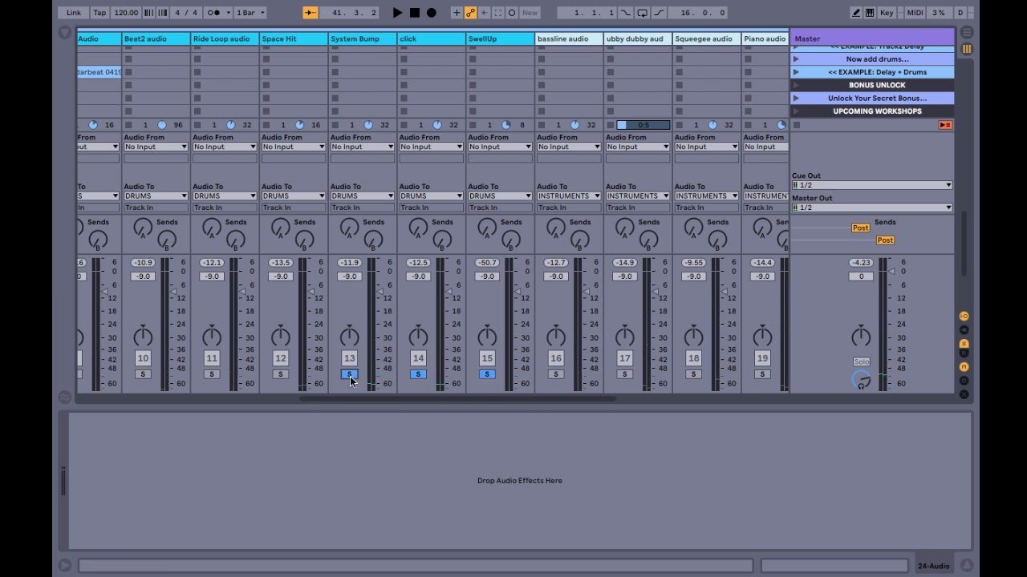
pyautogui.press('space')
pyautogui.press('space')
# Step: Turn off solo on the System Bump, click and SwellUp tracks
pyautogui.click(350, 376)
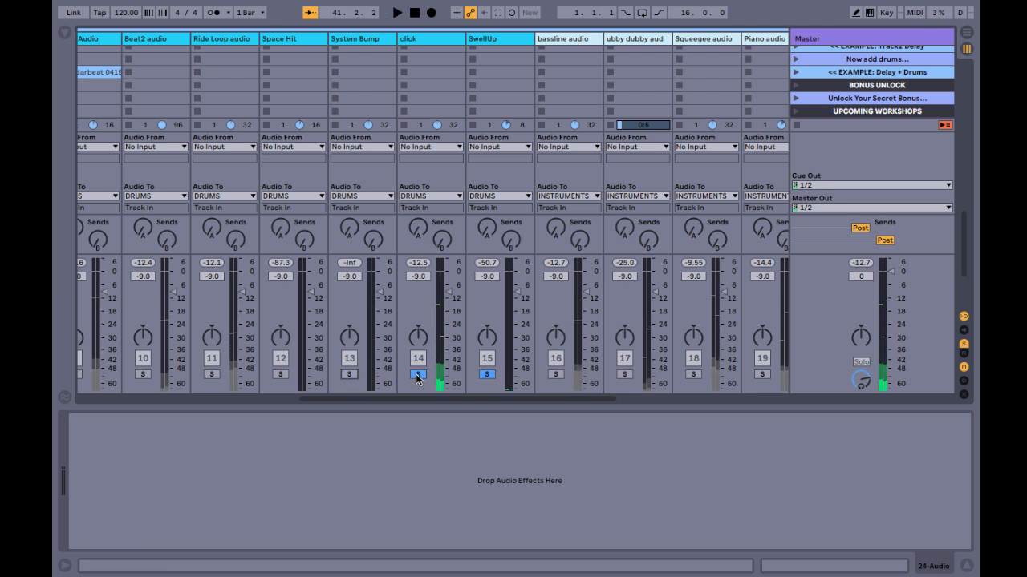
pyautogui.click(417, 375)
pyautogui.click(486, 375)
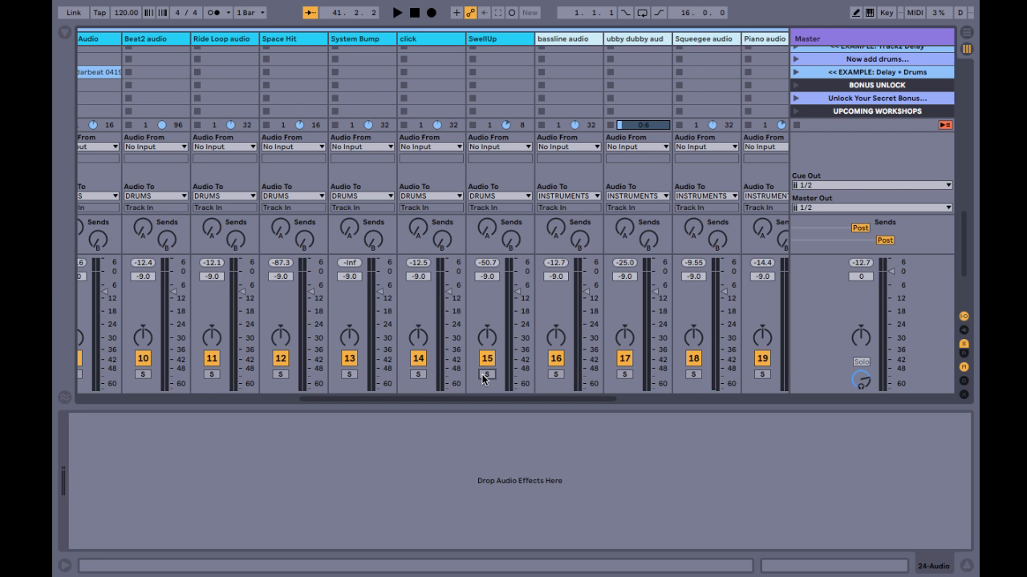
# Step: Mute the DRUMS bus track, unmute it during playback to hear the whole drum group, and stop playback
pyautogui.hscroll(10, 481, 373)
pyautogui.click(518, 359)
pyautogui.press('space')
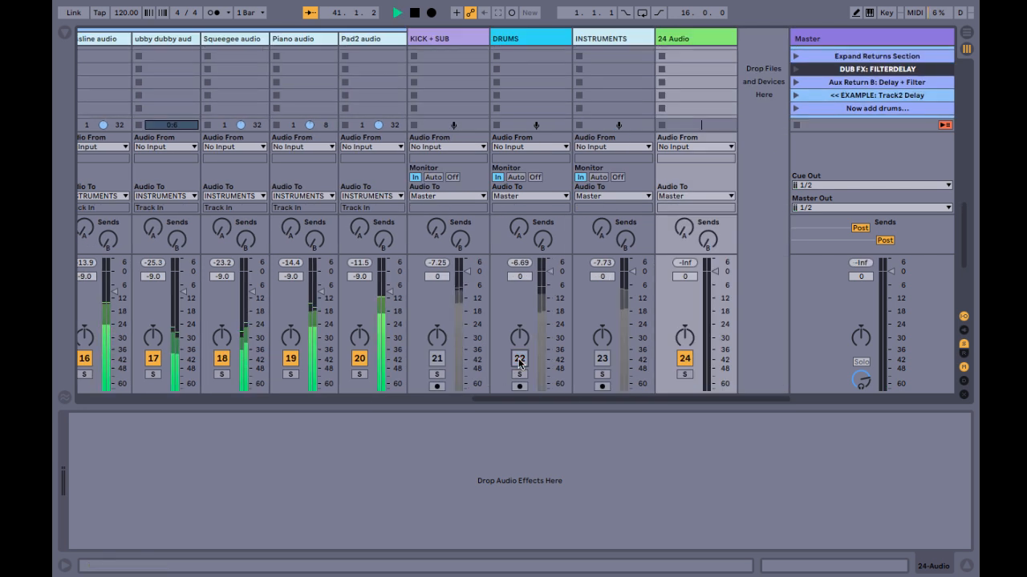
pyautogui.click(518, 360)
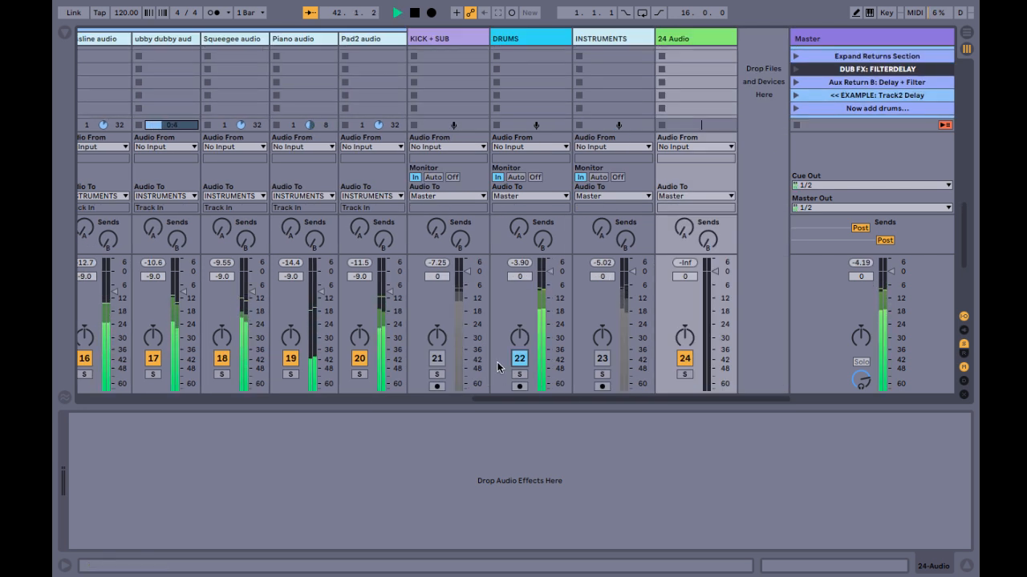
pyautogui.press('space')
# Step: Unmute the KICK + SUB and INSTRUMENTS bus tracks, and briefly solo DRUMS during playback
pyautogui.click(438, 359)
pyautogui.click(602, 358)
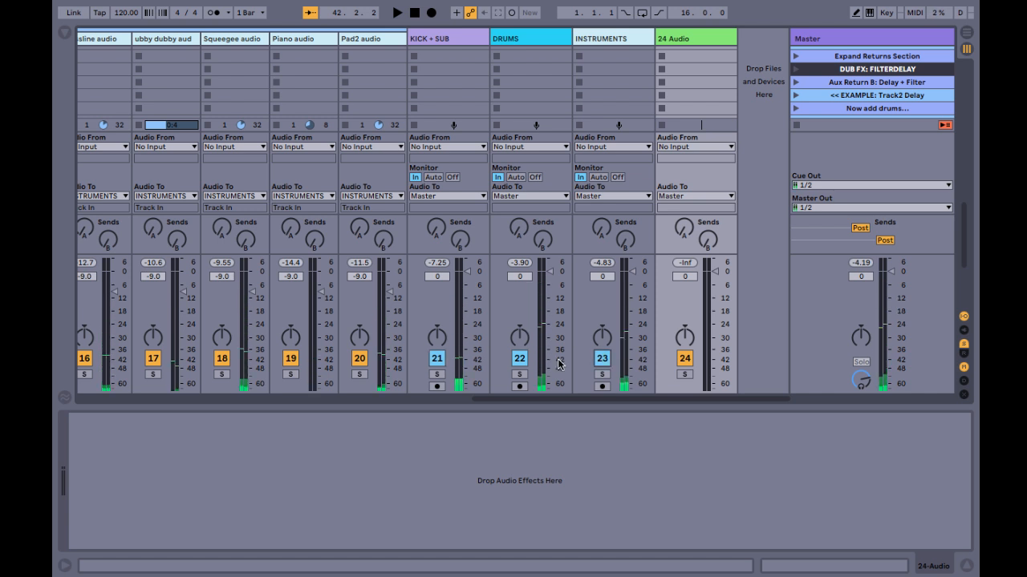
pyautogui.press('space')
pyautogui.click(520, 374)
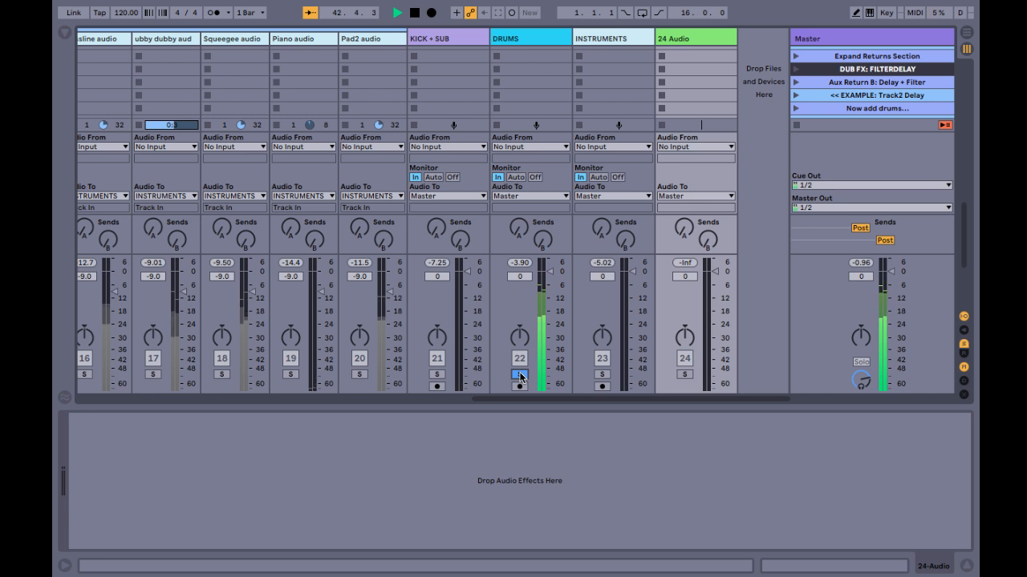
pyautogui.click(520, 374)
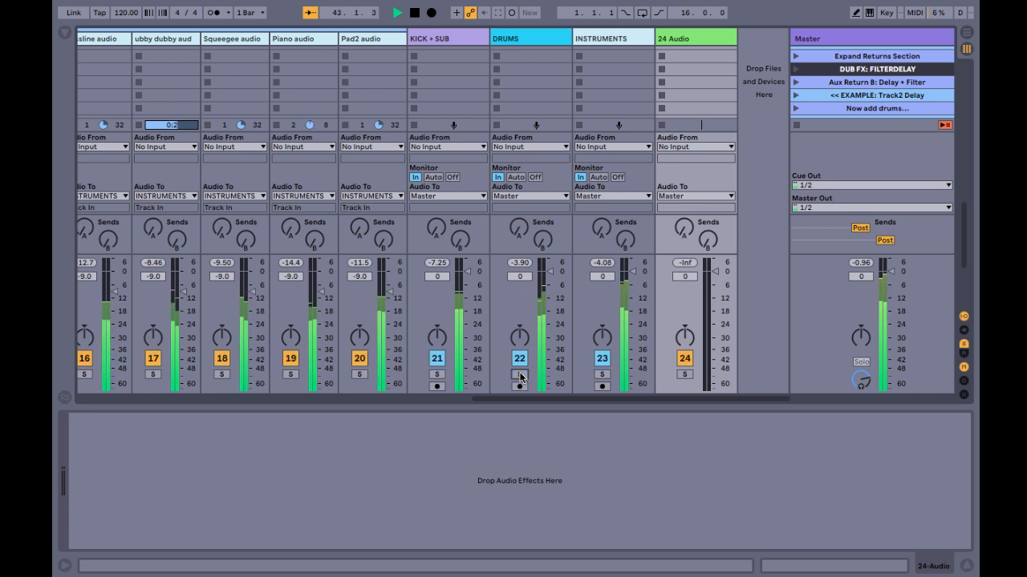
# Step: Mute the KICK + SUB and INSTRUMENTS bus tracks to isolate DRUMS, and unmute both again
pyautogui.click(436, 359)
pyautogui.click(602, 359)
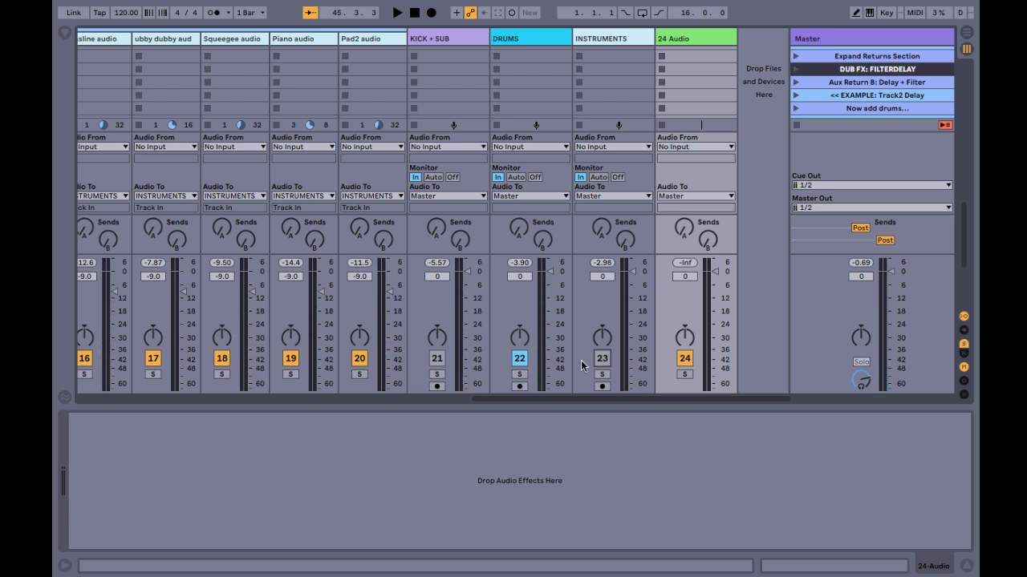
pyautogui.click(603, 358)
pyautogui.click(436, 359)
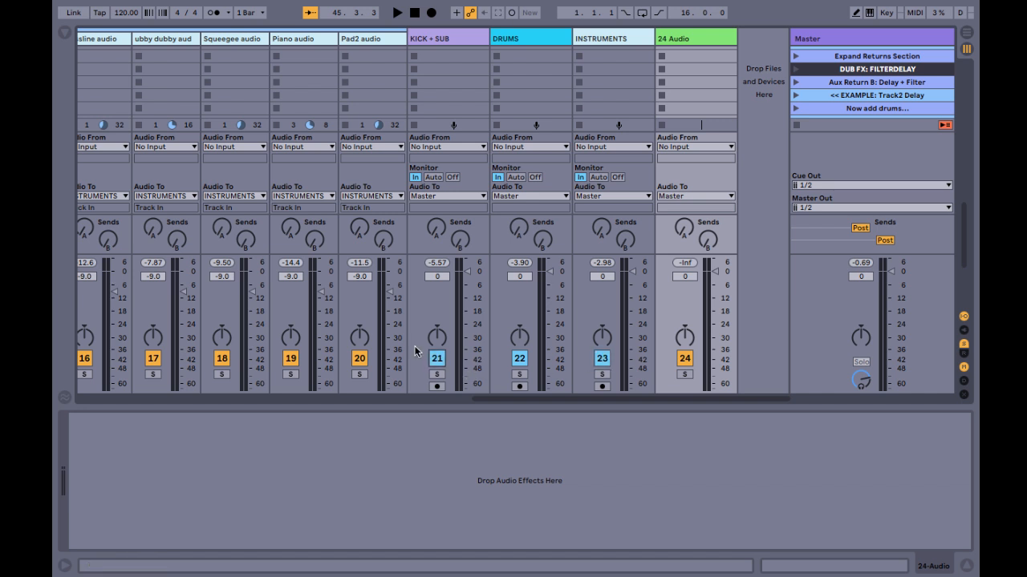
# Step: Check the output routing choices of the System Bump track without changing its destination
pyautogui.hscroll(-5, 415, 351)
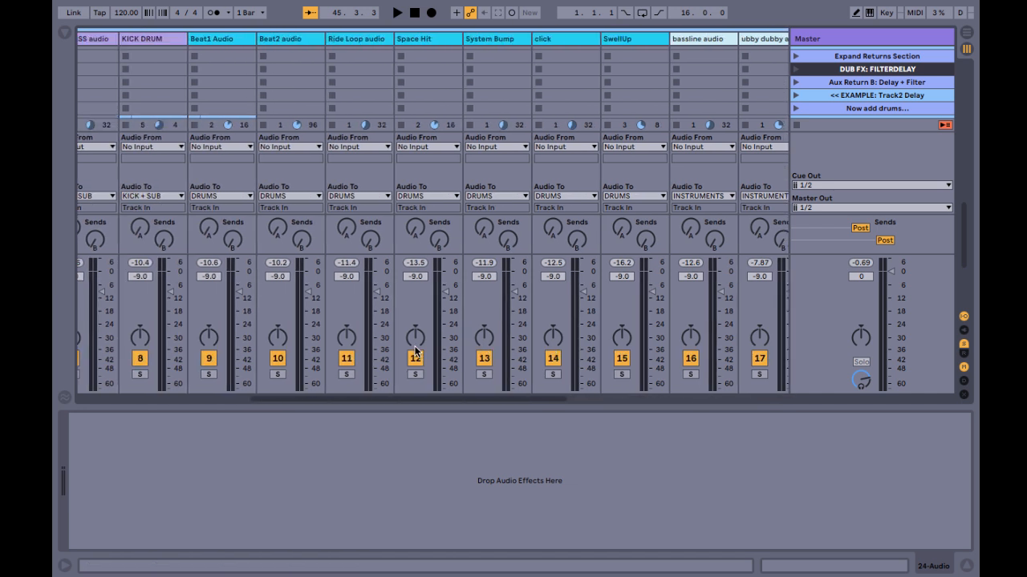
pyautogui.click(485, 196)
pyautogui.click(485, 196)
# Step: Show the effect devices on the Master track and on the KICK DRUM track
pyautogui.hscroll(-3, 406, 83)
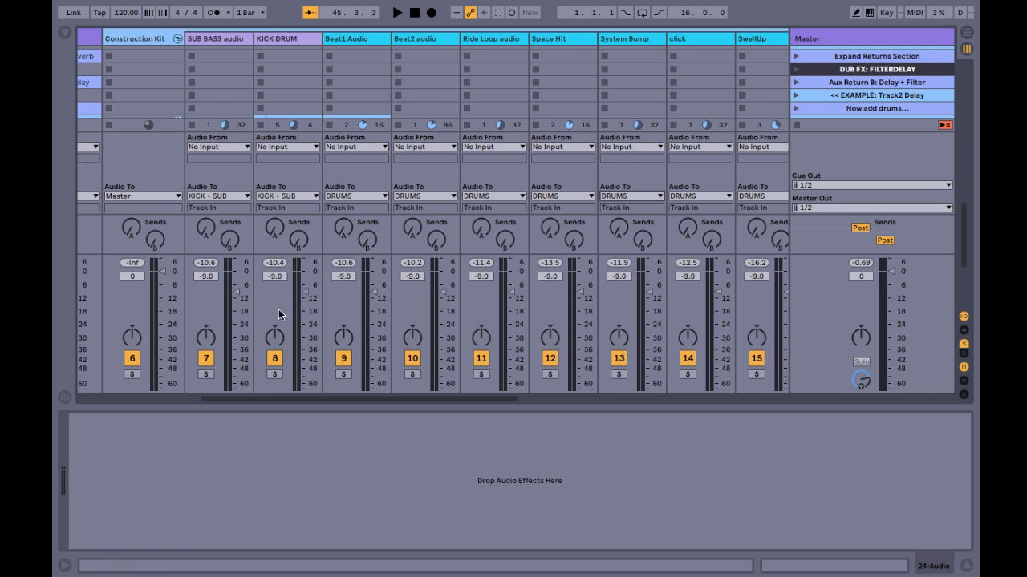
pyautogui.click(848, 38)
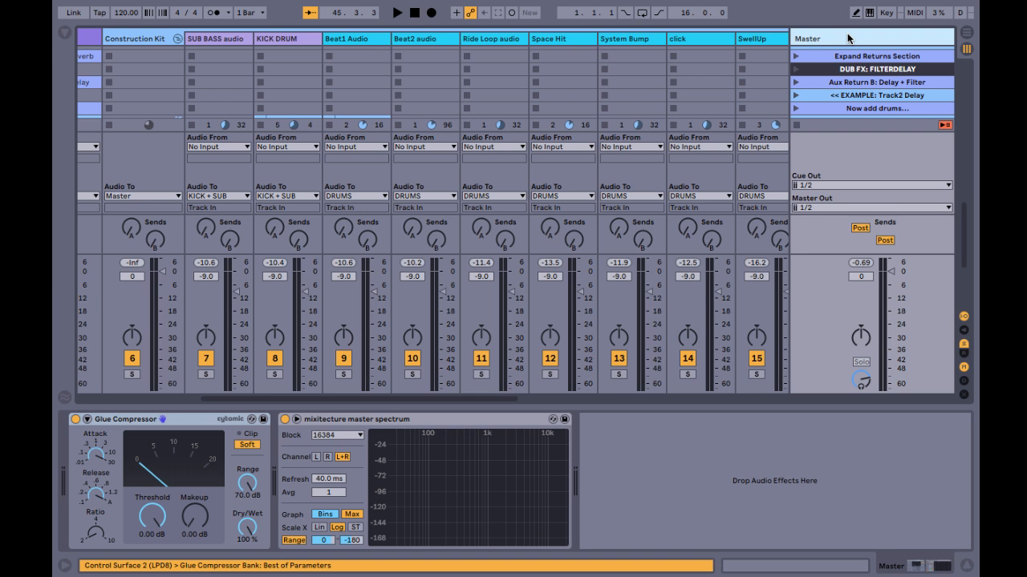
pyautogui.click(292, 96)
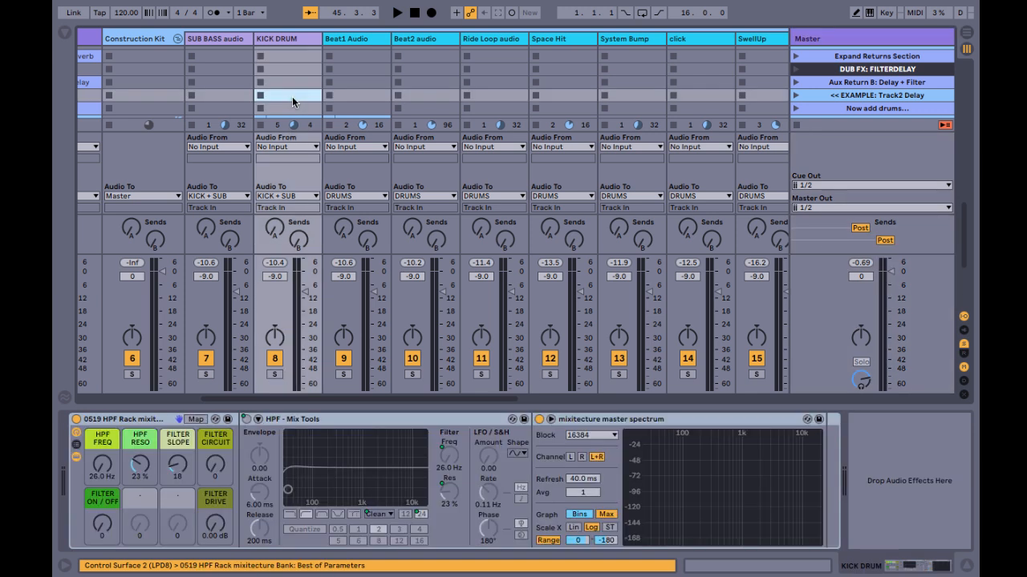
# Step: Delete the unused 24 Audio track after the INSTRUMENTS bus track
pyautogui.hscroll(10, 292, 96)
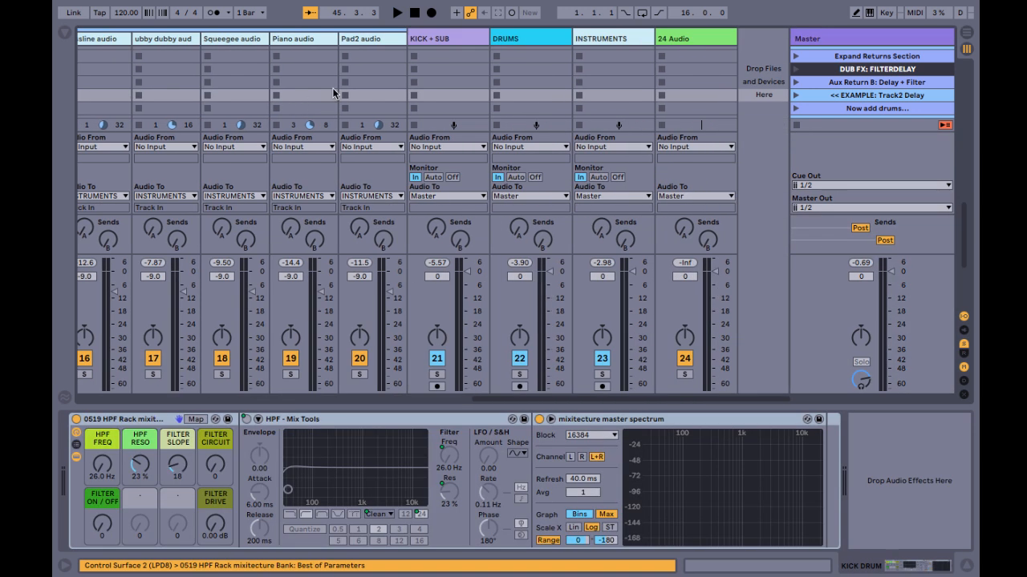
pyautogui.click(684, 44)
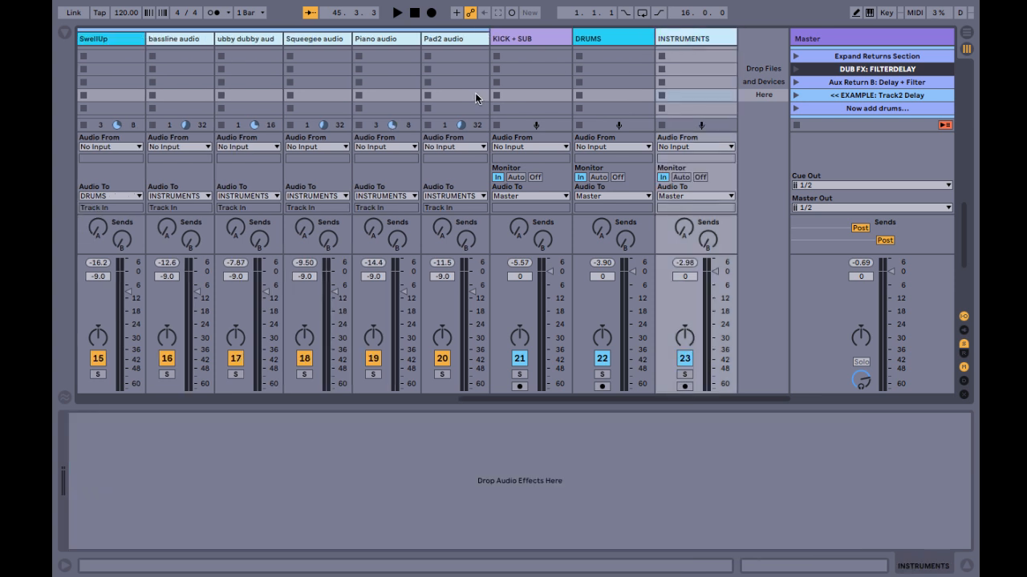
# Step: Point out the SUB BASS audio and KICK DRUM tracks, and choose KICK + SUB as the SUB BASS audio track's output
pyautogui.hscroll(-10, 406, 88)
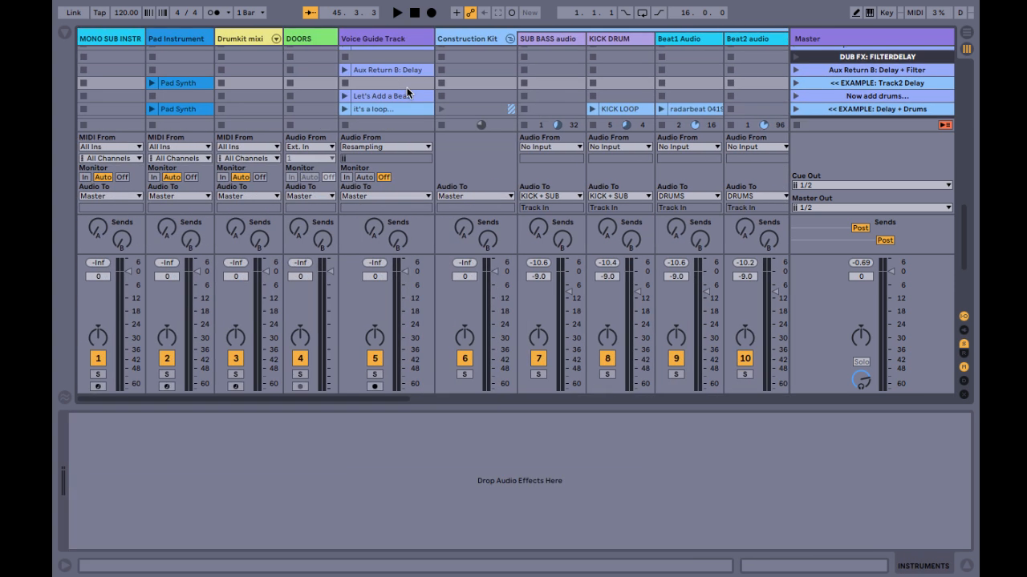
pyautogui.scroll(-1, 407, 91)
pyautogui.scroll(2, 407, 91)
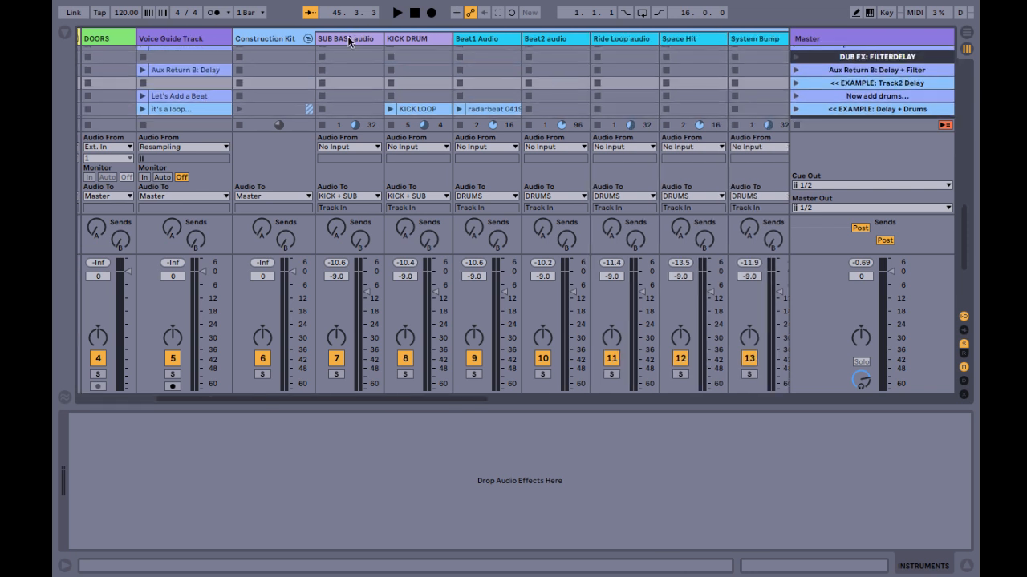
pyautogui.click(348, 38)
pyautogui.click(405, 41)
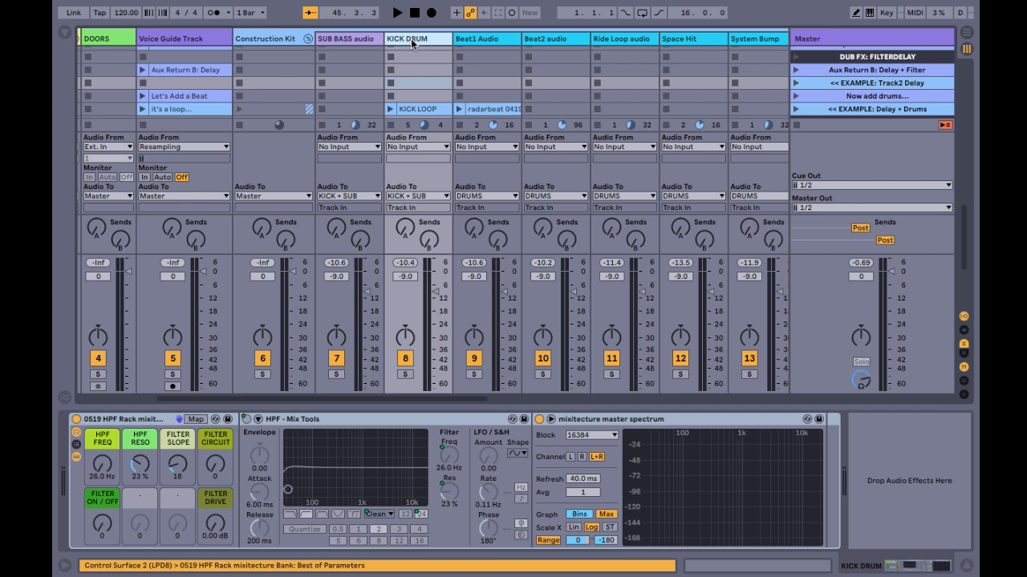
pyautogui.click(339, 196)
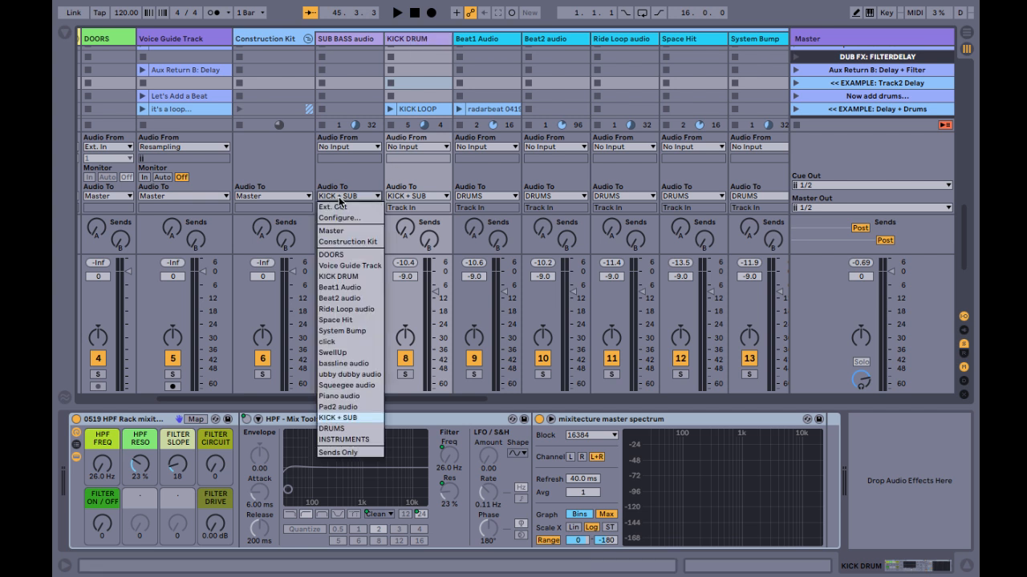
pyautogui.click(360, 416)
# Step: Play the song with the DRUMS and INSTRUMENTS bus tracks muted to hear KICK + SUB alone, and stop playback
pyautogui.hscroll(8, 456, 318)
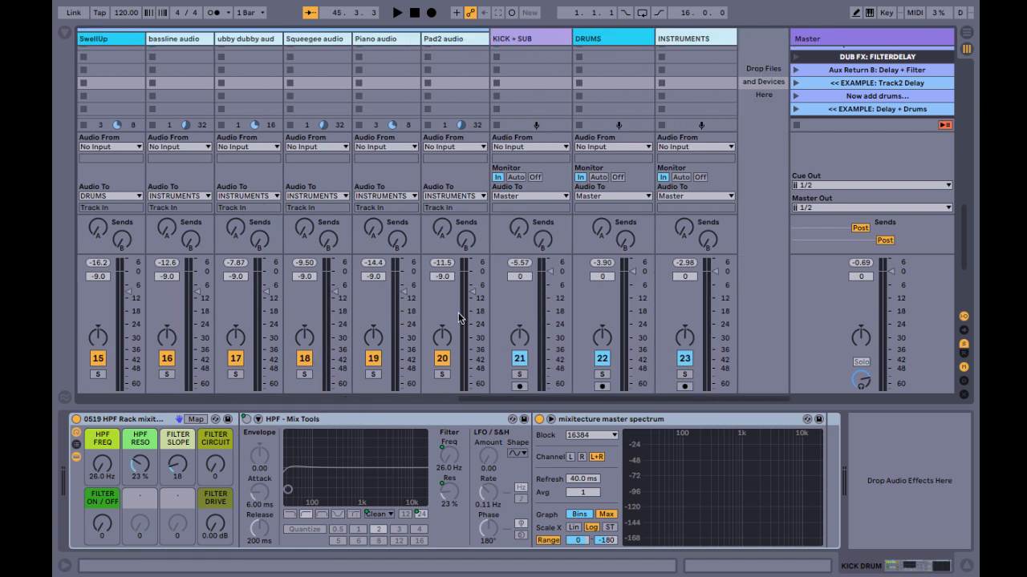
pyautogui.press('space')
pyautogui.click(601, 358)
pyautogui.click(684, 359)
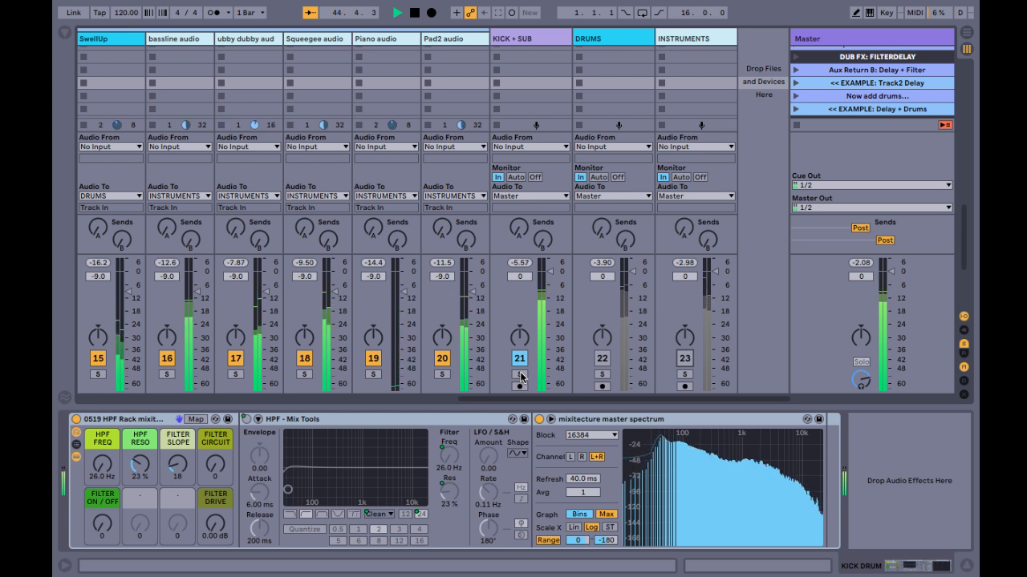
pyautogui.press('space')
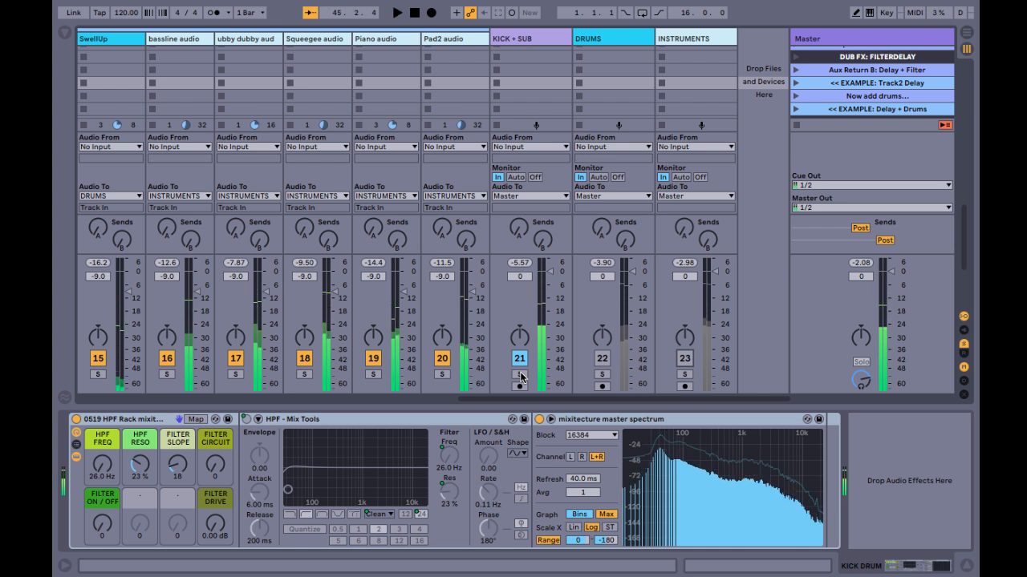
# Step: Unmute the DRUMS and INSTRUMENTS bus tracks and return to the individual drum tracks
pyautogui.click(601, 358)
pyautogui.click(684, 358)
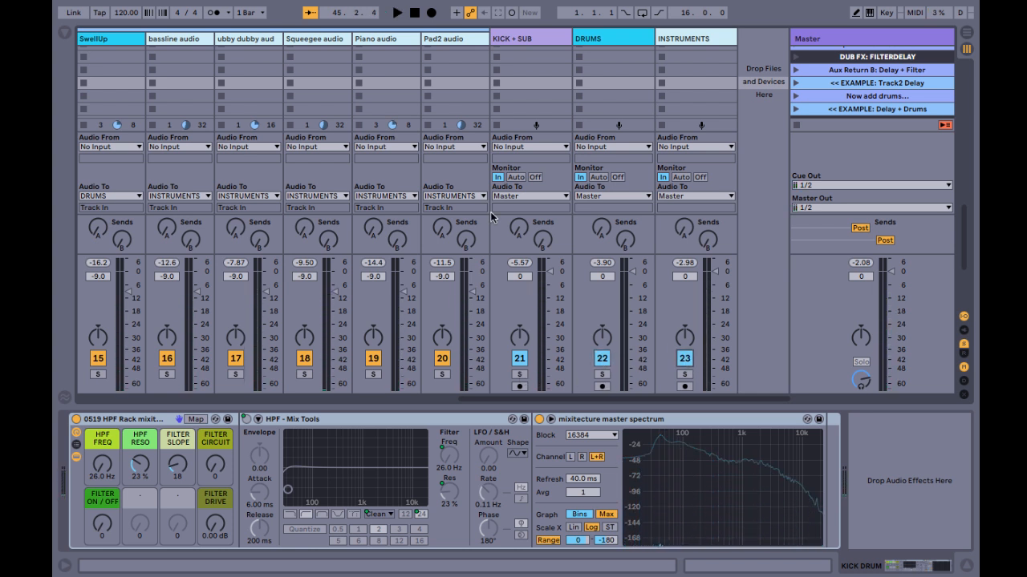
pyautogui.hscroll(-7, 408, 83)
pyautogui.scroll(-2, 408, 83)
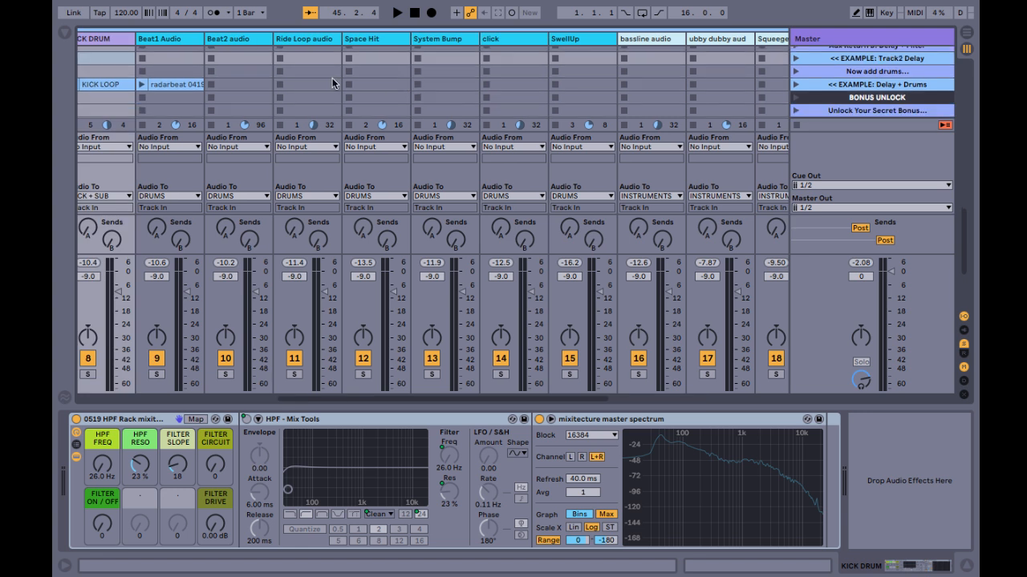
# Step: View the Beat1 Audio track's HPF rack, then solo the click track and play it with its own devices shown
pyautogui.click(179, 38)
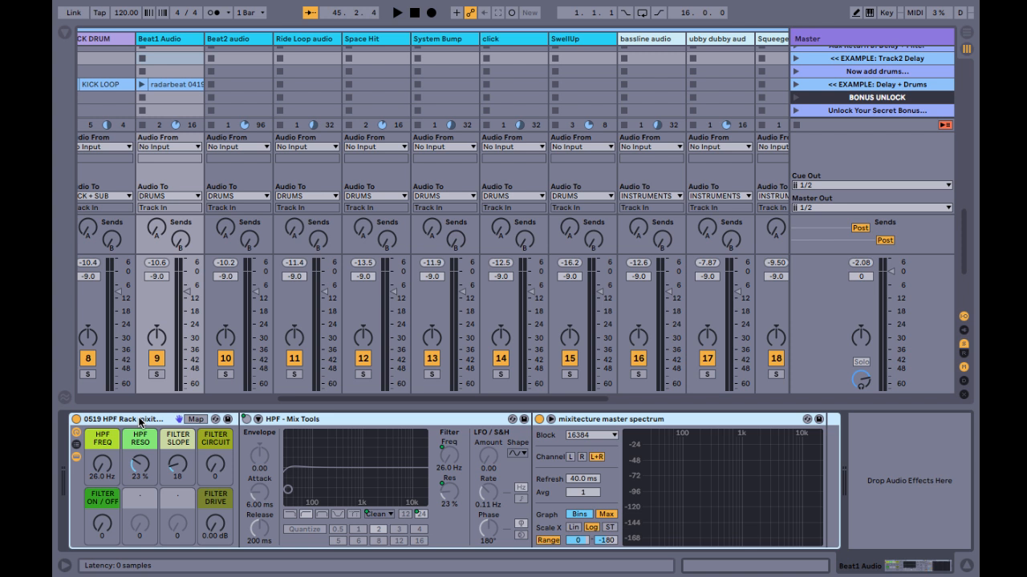
pyautogui.click(501, 374)
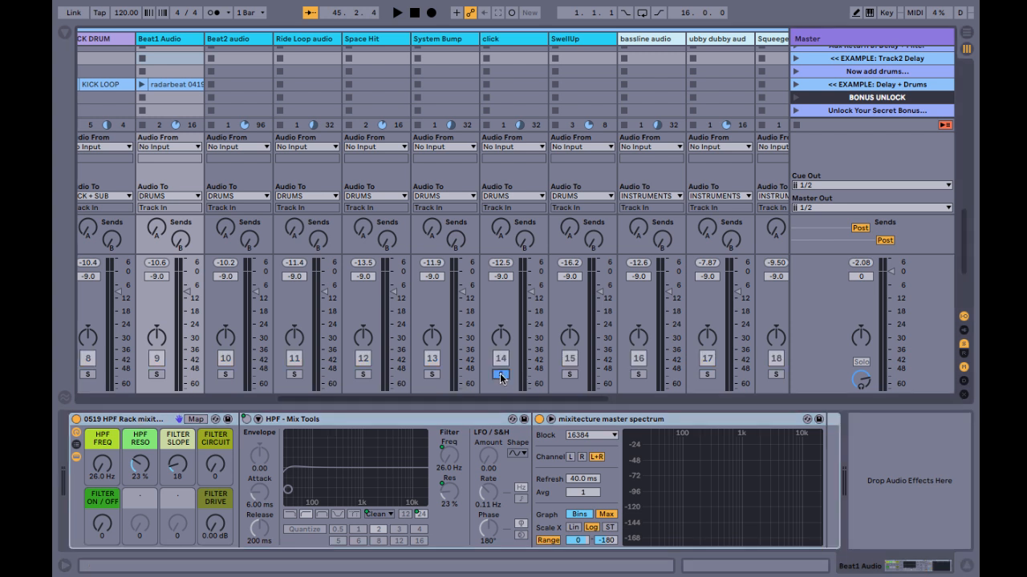
pyautogui.click(512, 38)
pyautogui.press('space')
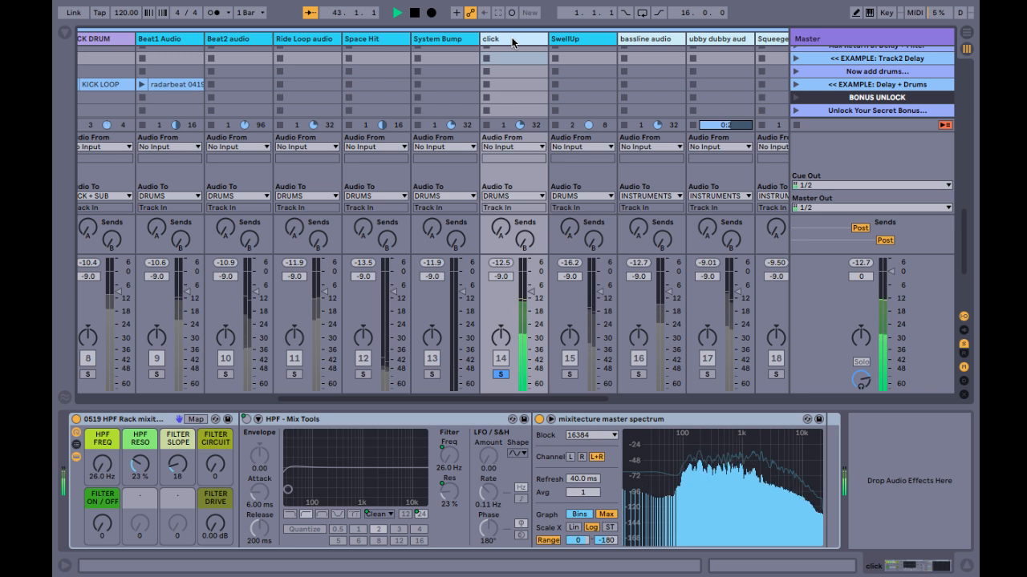
# Step: Enlarge the click track's spectrum to examine its frequencies, restore the mixer view and unsolo the track
pyautogui.doubleClick(674, 457)
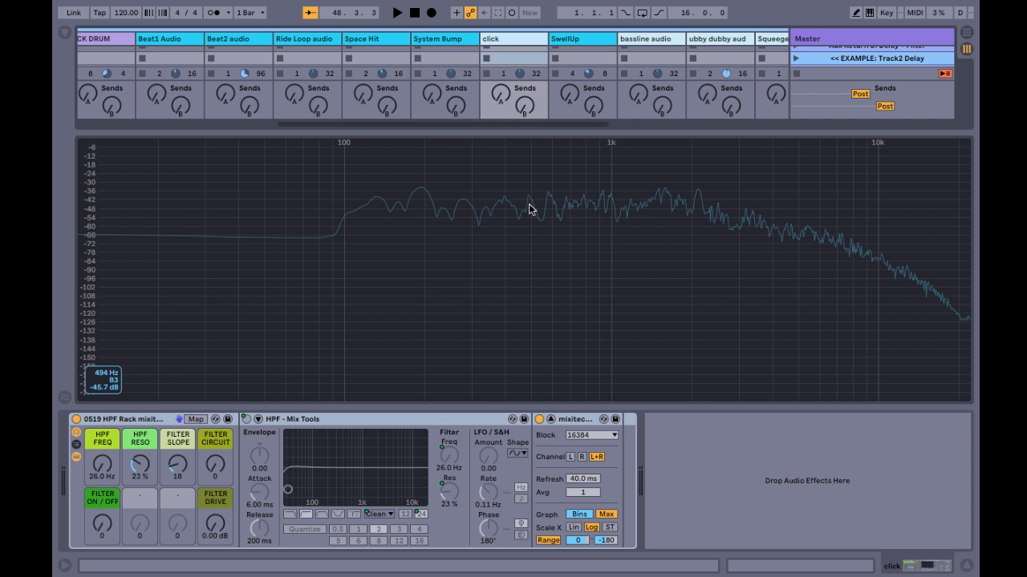
pyautogui.doubleClick(506, 237)
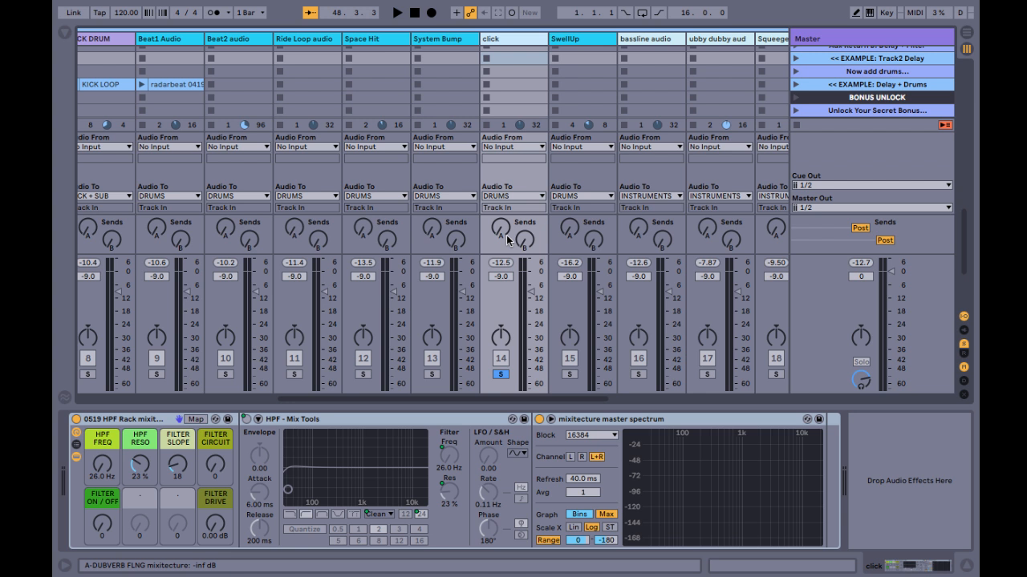
pyautogui.click(499, 375)
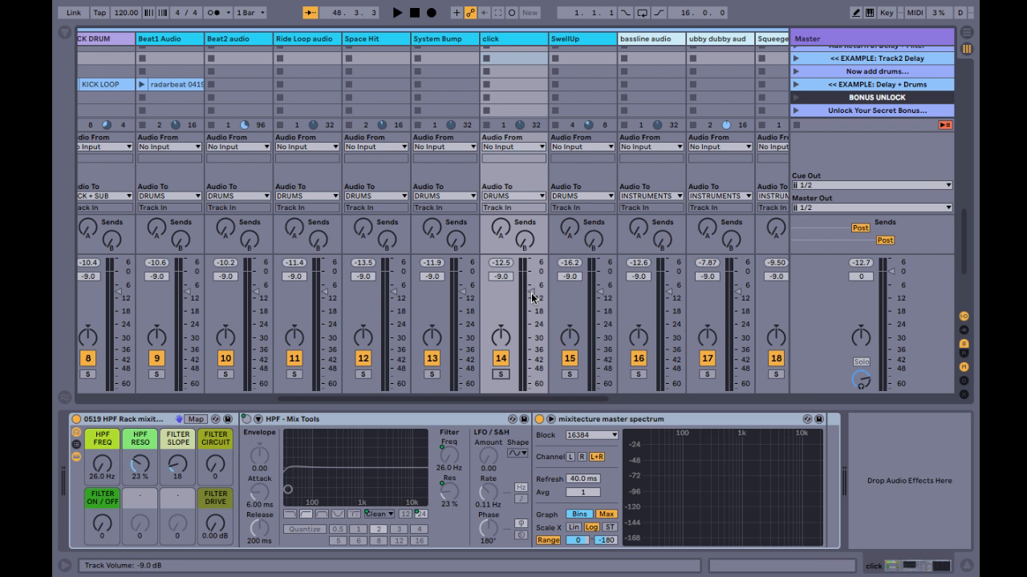
# Step: Play the song while raising Ride Loop audio's volume to -3.8 dB and lowering Space Hit's volume to -12.7 dB
pyautogui.press('space')
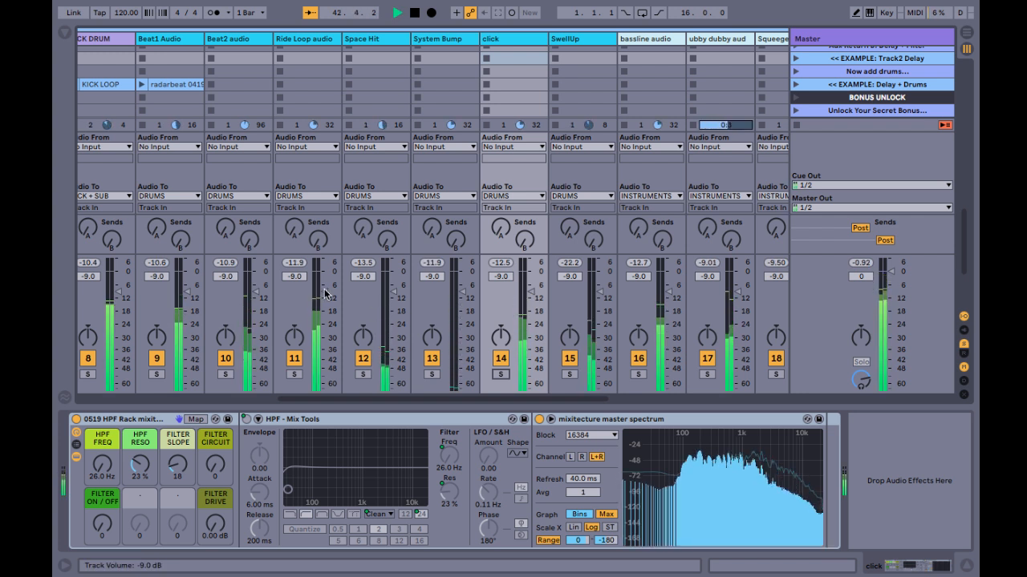
pyautogui.moveTo(325, 294); pyautogui.dragTo(325, 280)
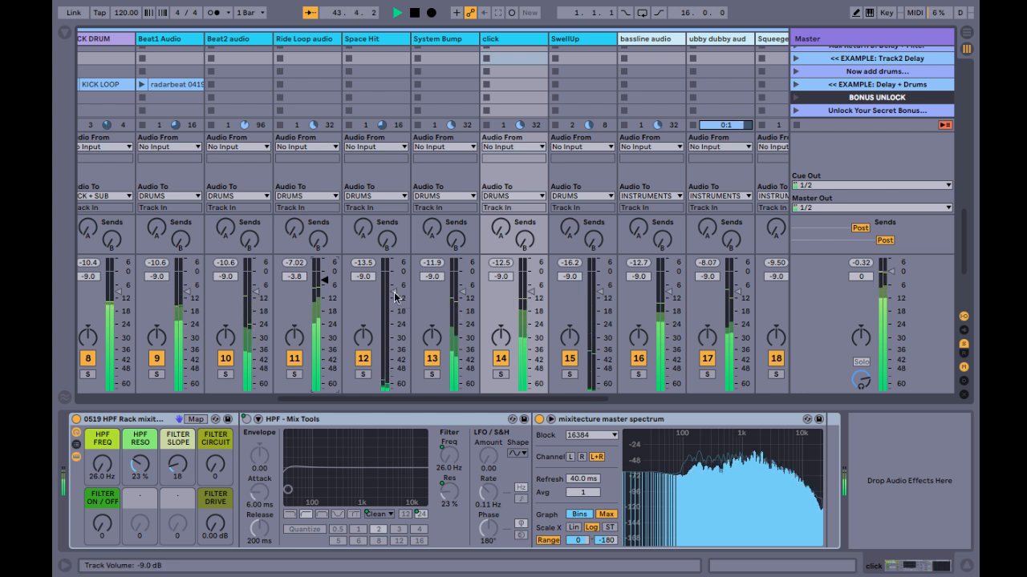
pyautogui.moveTo(393, 297); pyautogui.dragTo(393, 303)
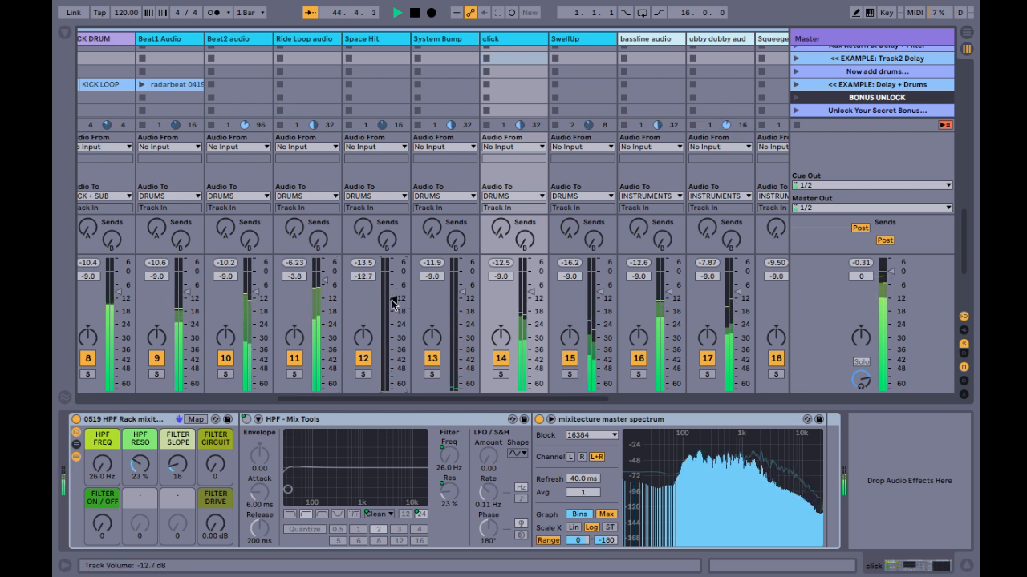
# Step: Undo the Space Hit and Ride Loop audio volume changes and stop playback
pyautogui.press('super+z')
pyautogui.press('super+z')
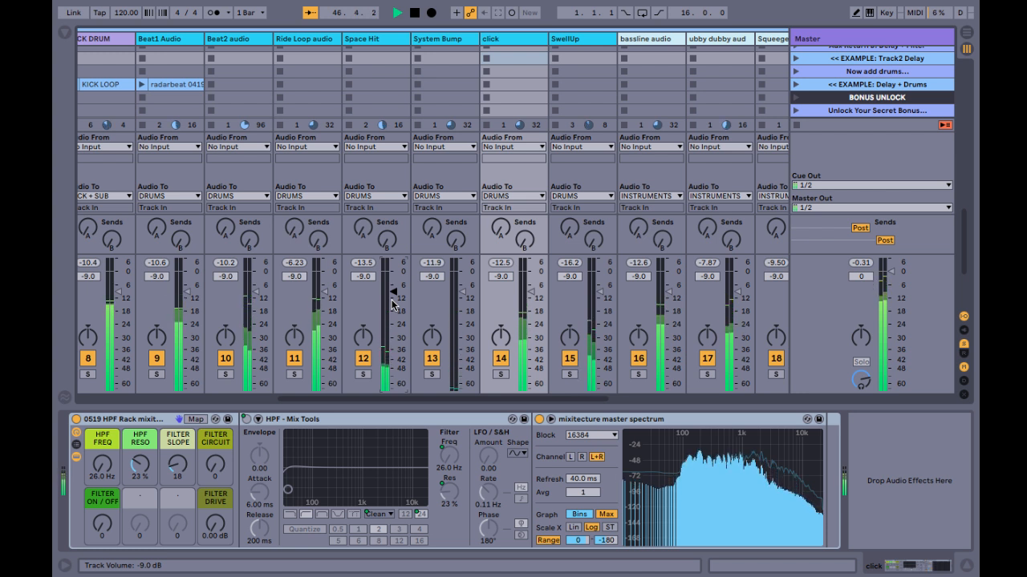
pyautogui.press('space')
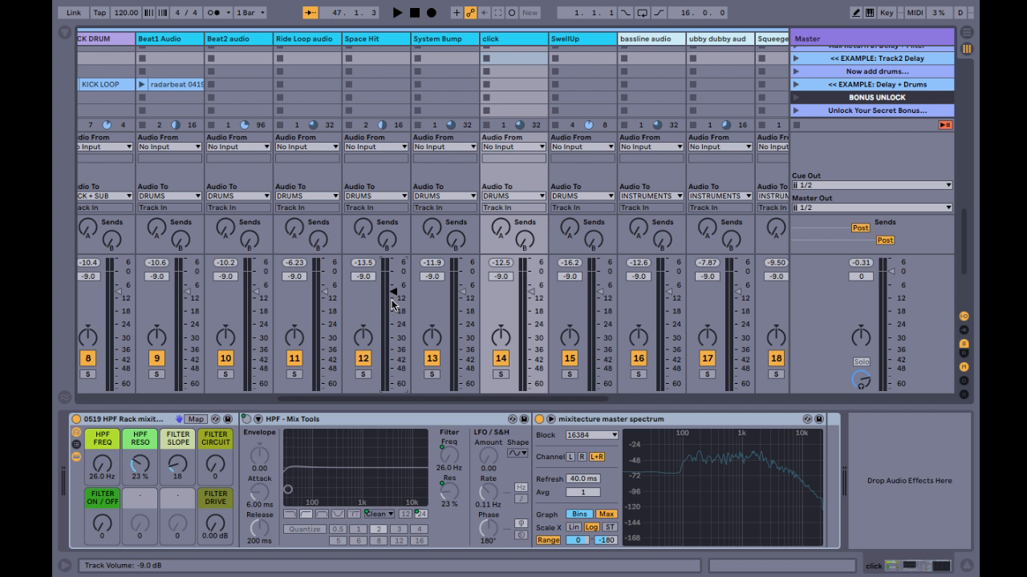
# Step: Hide the tracks' input/output section and shrink the mixer's height to show more clip slots
pyautogui.hotkey('ctrl', 'alt', 'i')
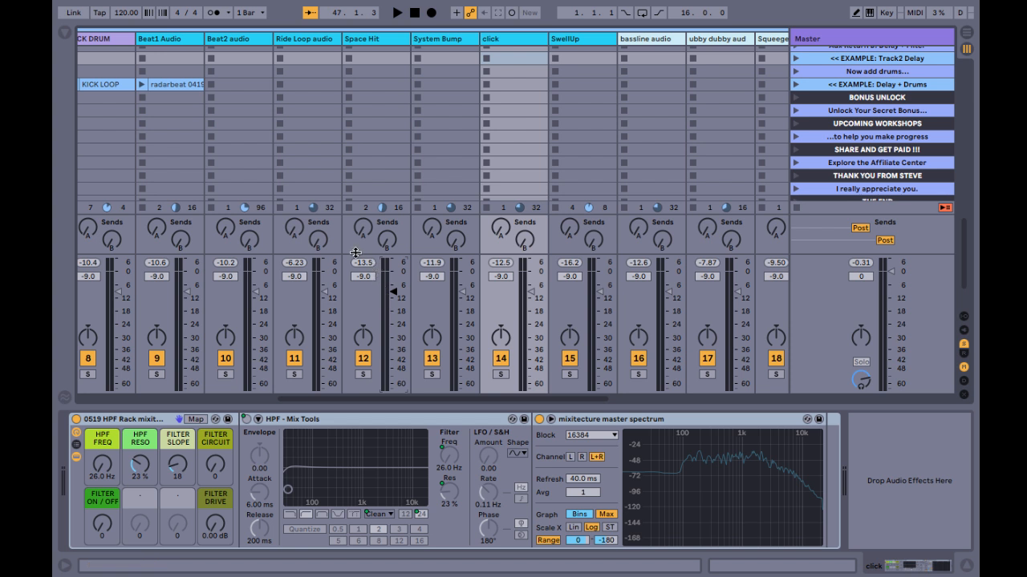
pyautogui.moveTo(355, 253); pyautogui.dragTo(352, 281)
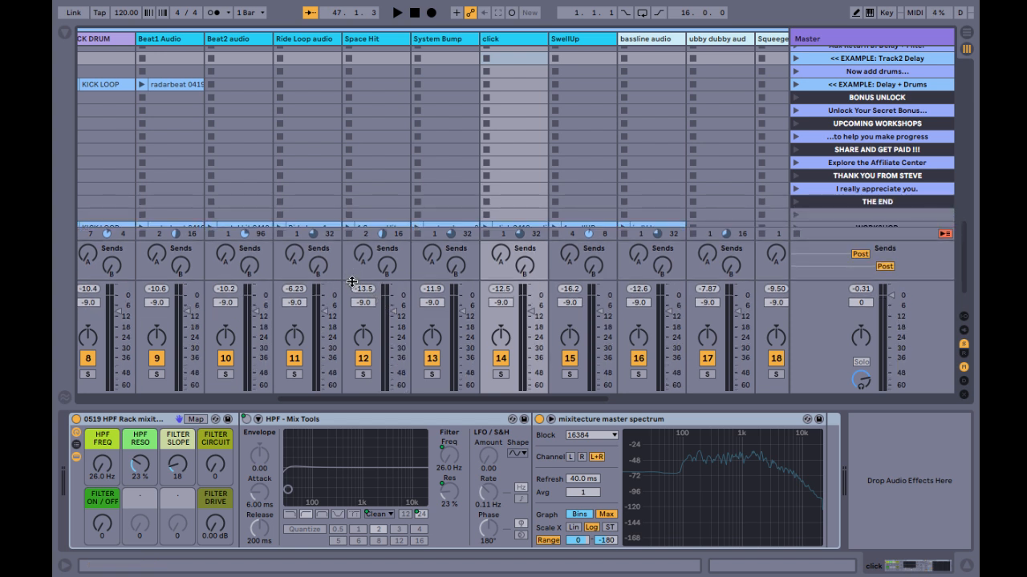
pyautogui.click(307, 149)
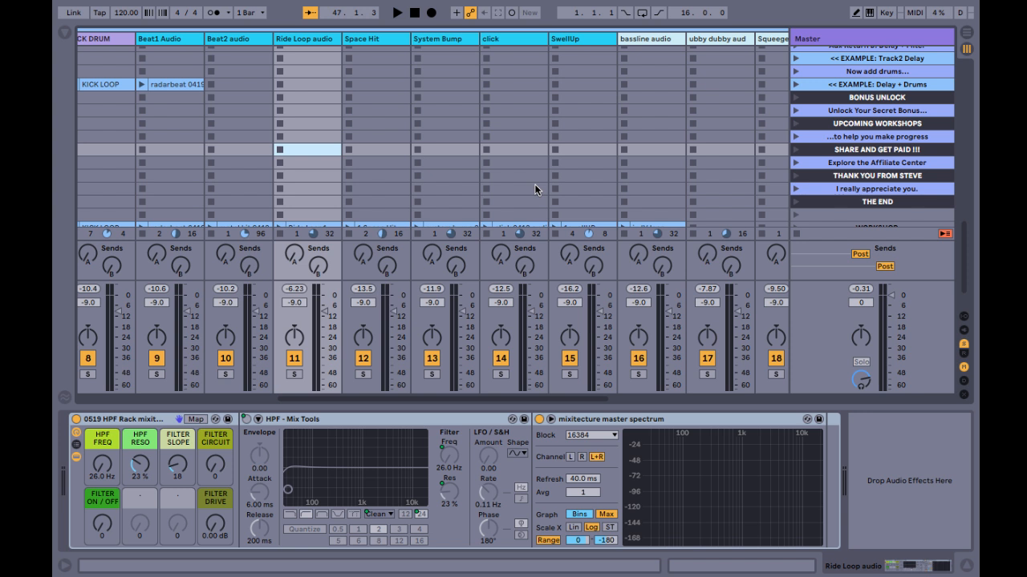
# Step: Play the full song to check the Master level, reset its peak reading, and stop playback
pyautogui.press('space')
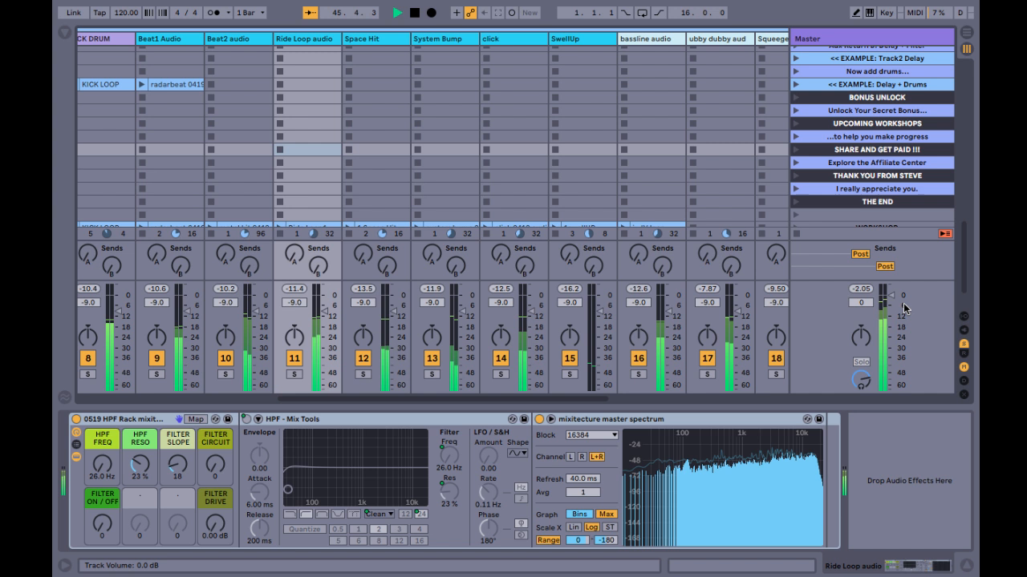
pyautogui.click(858, 290)
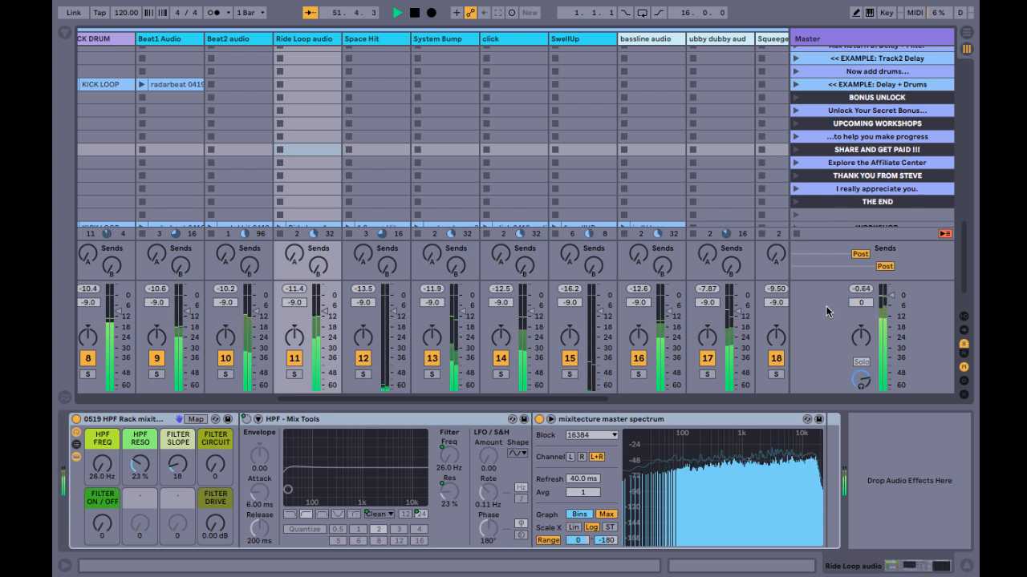
pyautogui.press('space')
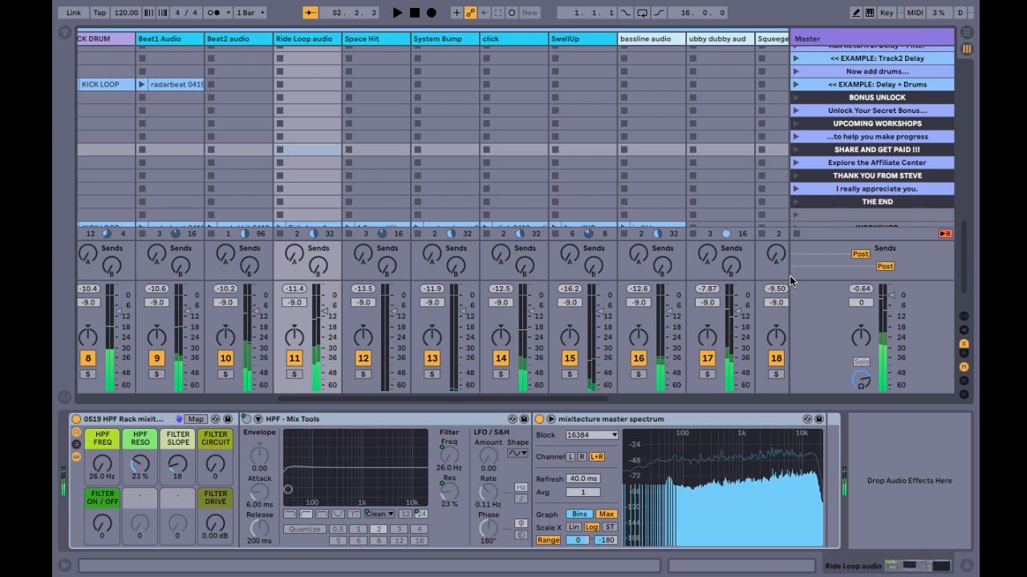
# Step: Play the song with KICK + SUB, DRUMS and the bassline, ubby dubby, Squeegee and Piano tracks muted, and solo Pad2 audio
pyautogui.hscroll(6, 738, 265)
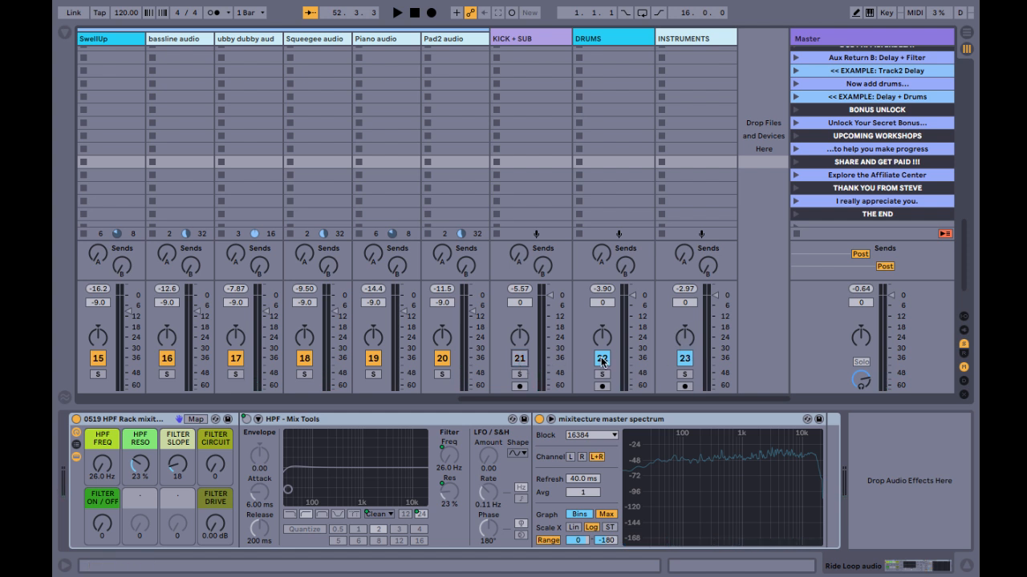
pyautogui.press('space')
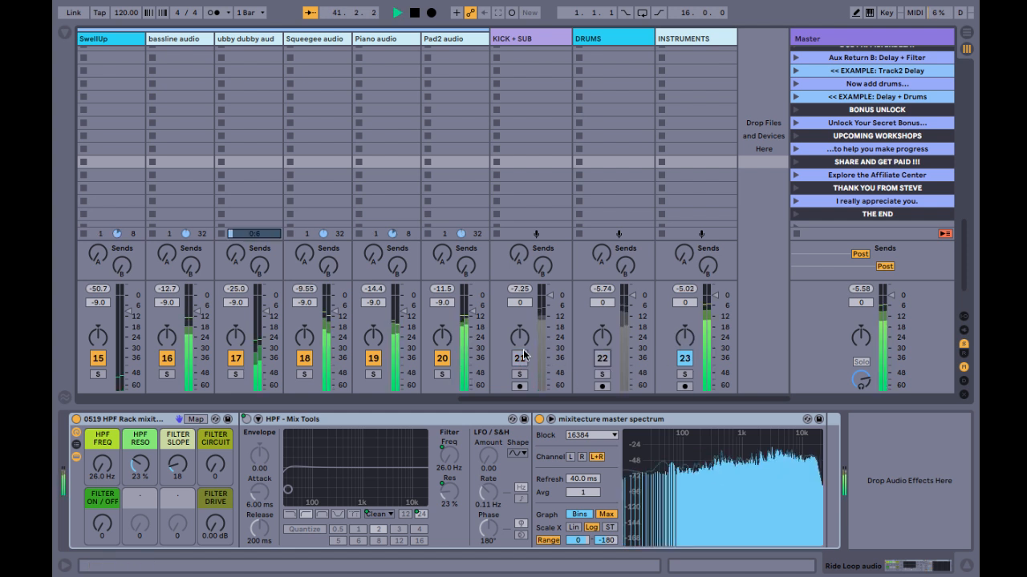
pyautogui.click(170, 361)
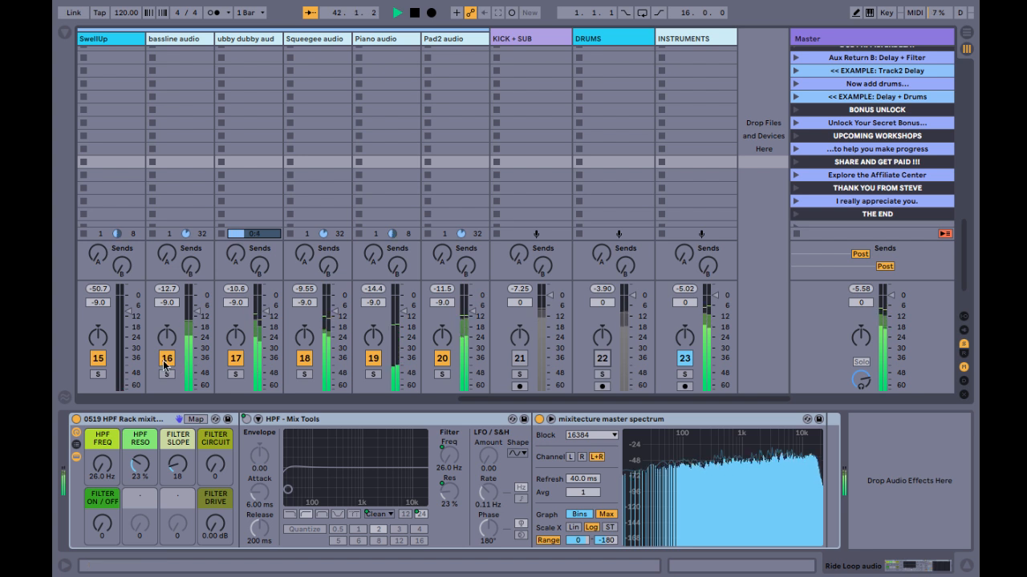
pyautogui.click(236, 359)
pyautogui.click(305, 359)
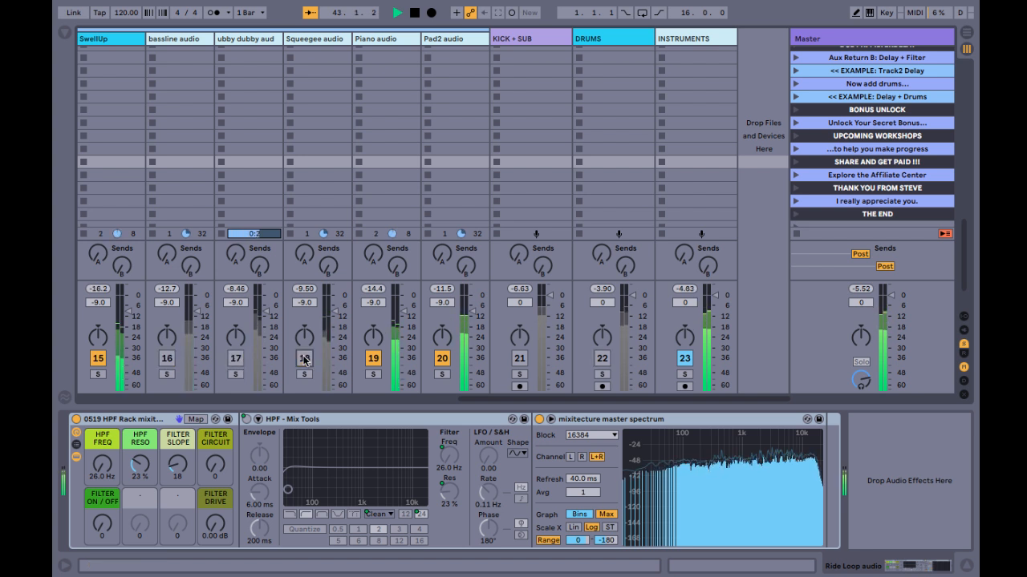
pyautogui.click(373, 359)
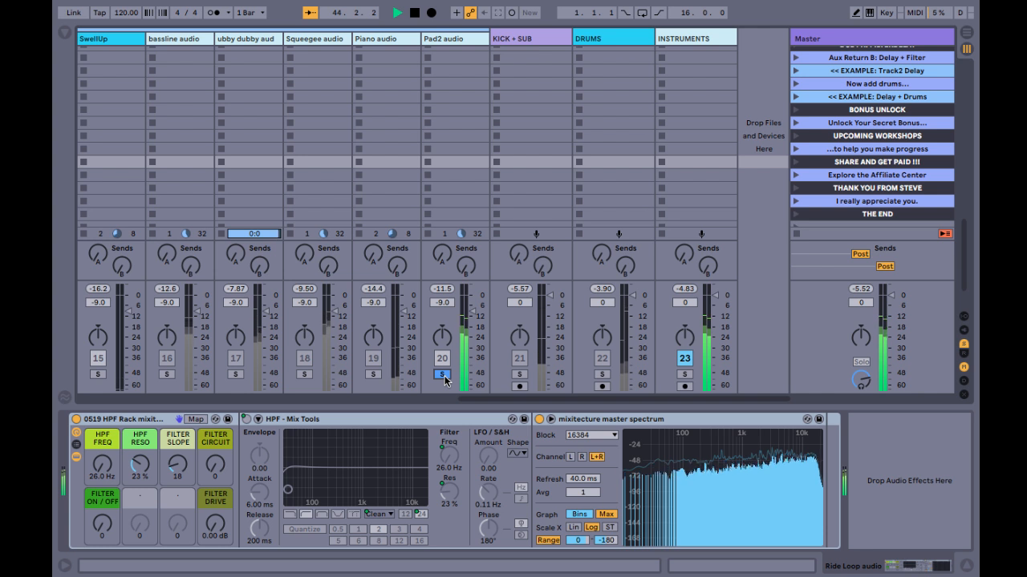
pyautogui.click(442, 374)
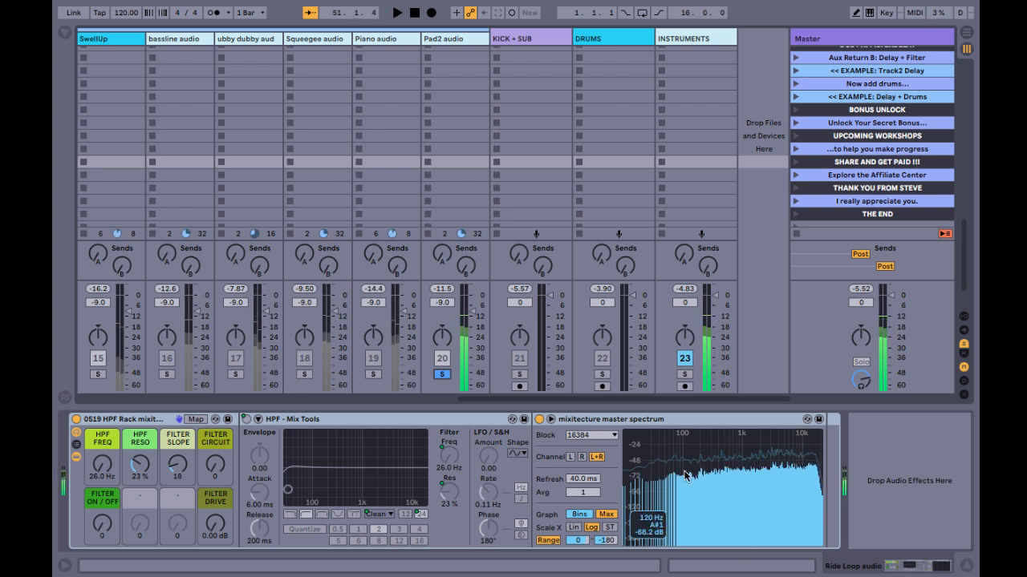
# Step: Enable Pad2 audio's high-pass filter at 355 Hz with 21 % resonance, slope 24 and FILTER ON / OFF at 33
pyautogui.click(591, 419)
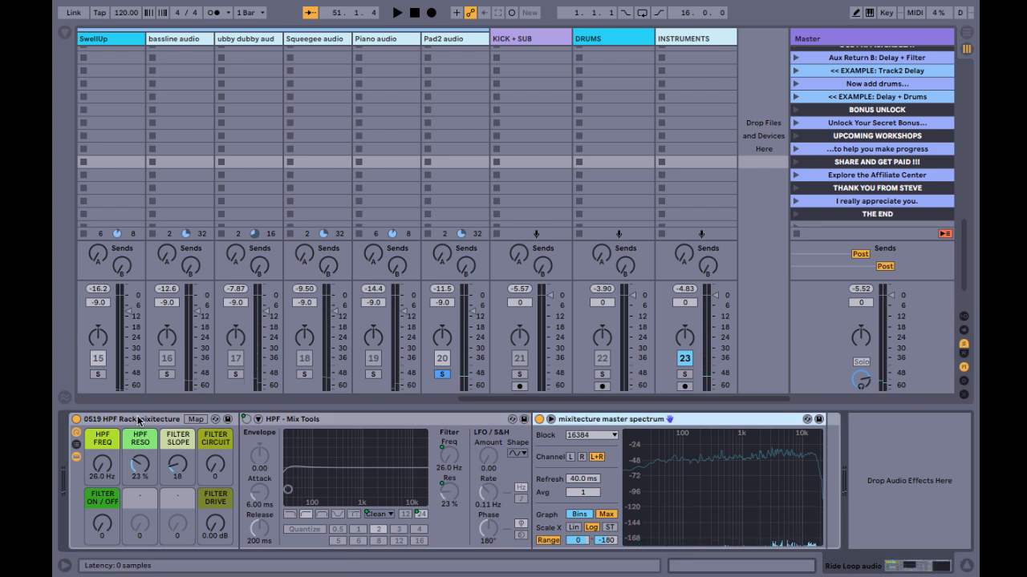
pyautogui.click(137, 420)
pyautogui.click(439, 40)
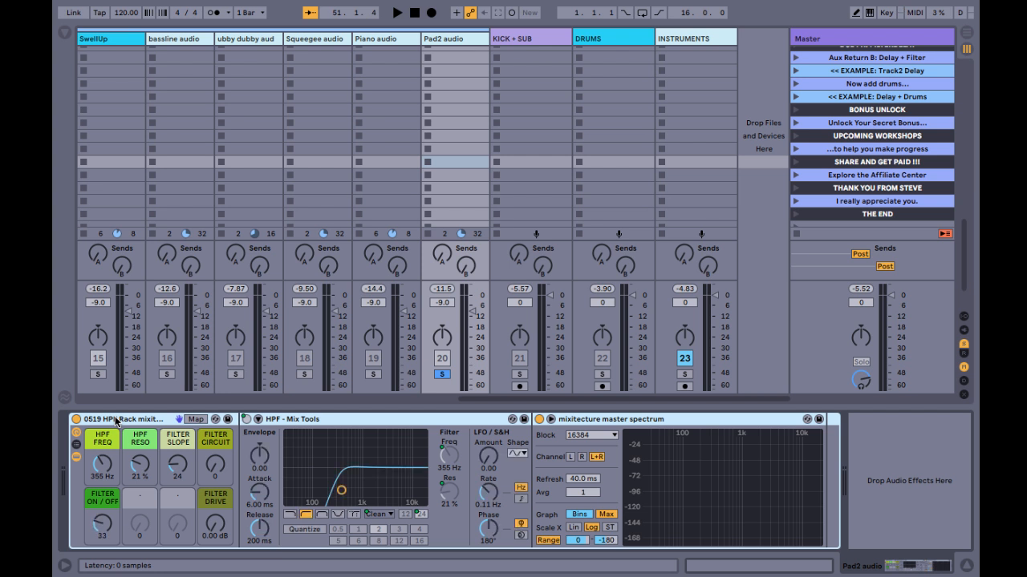
# Step: Play the soloed Pad2 audio with its enlarged spectrum beside the mixer, and lower its HPF frequency to 222 Hz
pyautogui.doubleClick(670, 485)
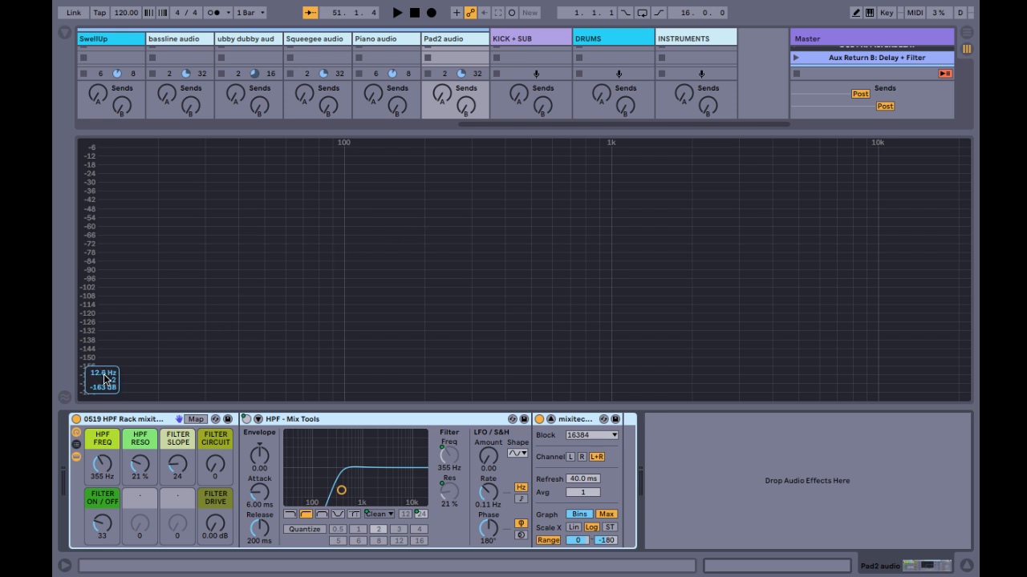
pyautogui.press('space')
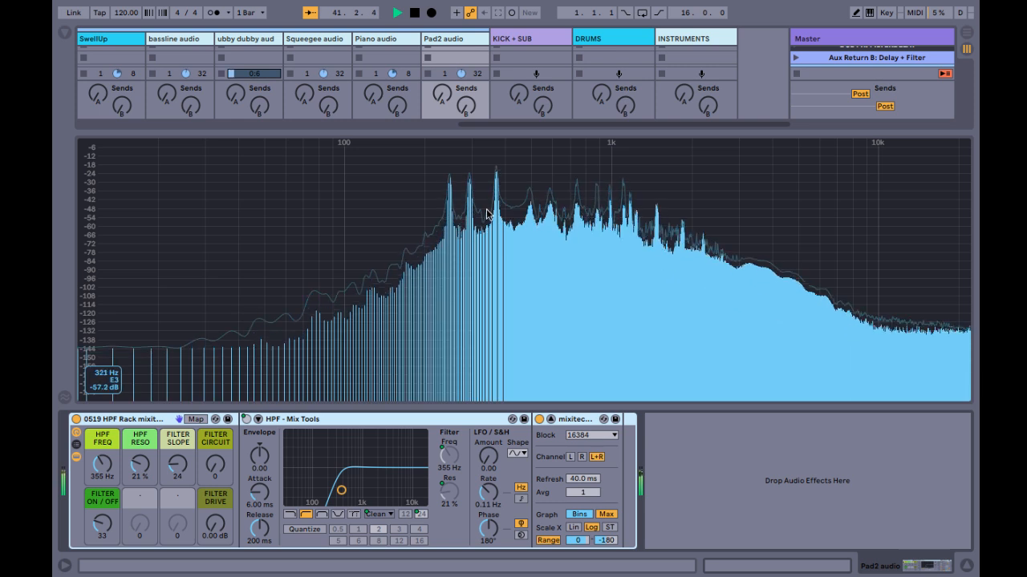
pyautogui.moveTo(479, 129); pyautogui.dragTo(458, 269)
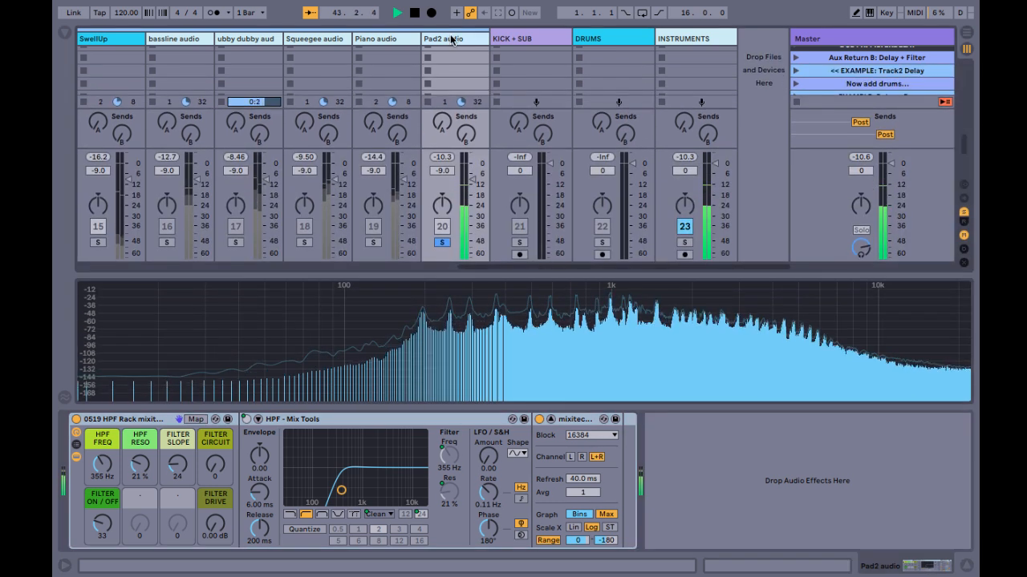
pyautogui.moveTo(428, 299)
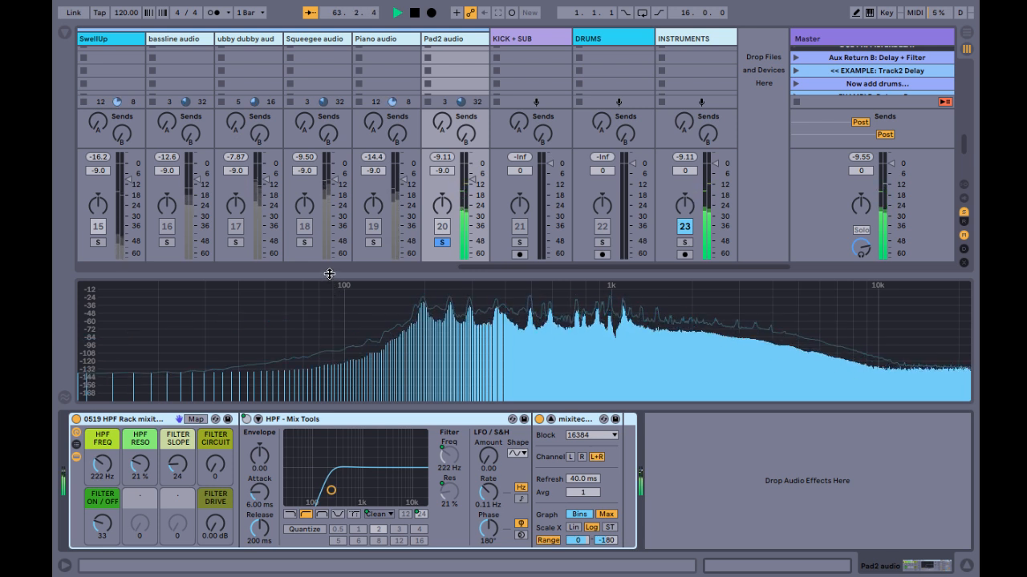
# Step: Set Pad2 audio's FILTER ON / OFF macro to 45 while resizing and checking the spectrum, and stop playback
pyautogui.moveTo(329, 273); pyautogui.dragTo(339, 196)
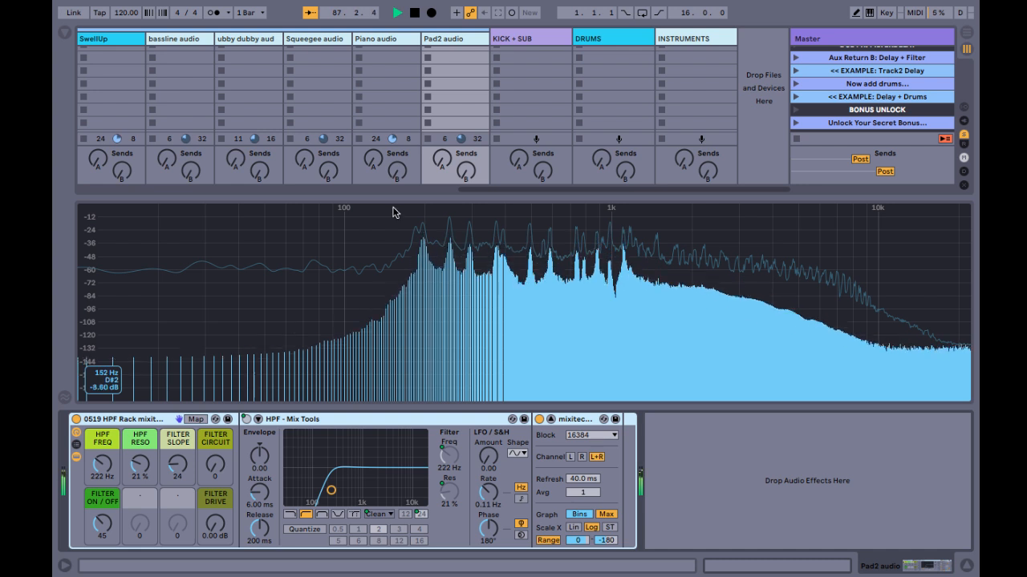
pyautogui.moveTo(390, 196); pyautogui.dragTo(388, 269)
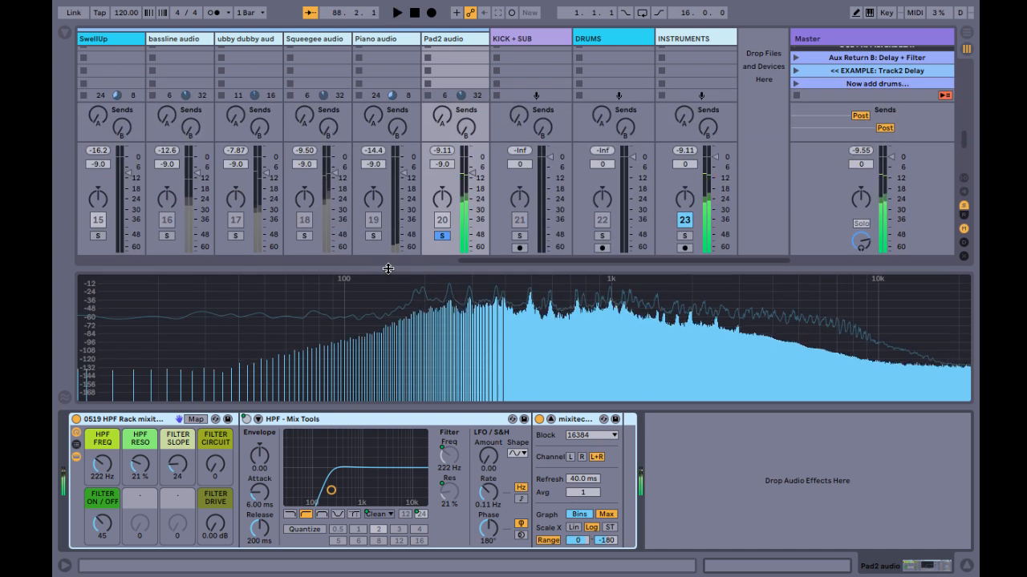
pyautogui.press('space')
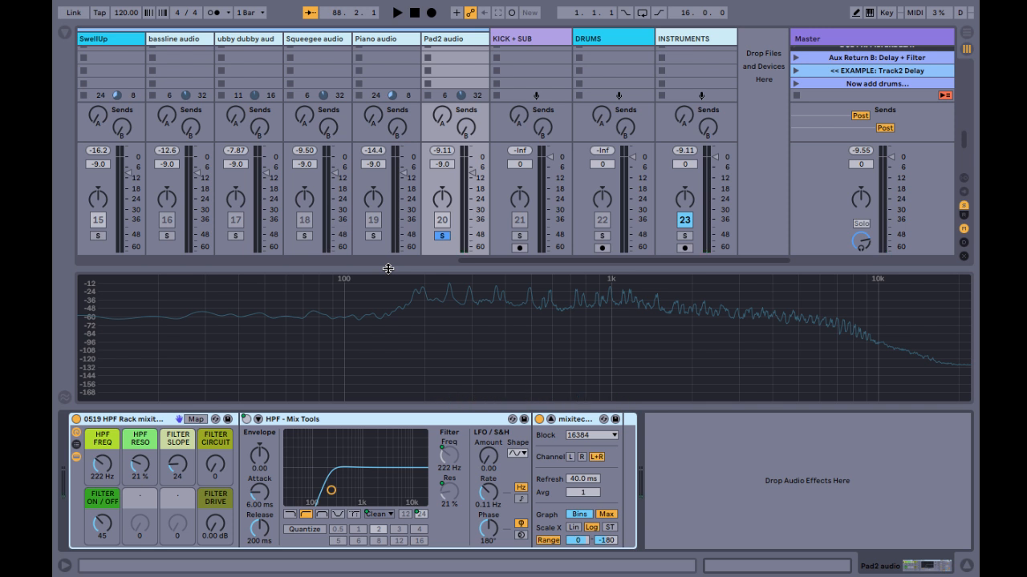
# Step: Unsolo and mute Pad2 audio, unmute Piano audio, and play with the Piano audio track selected
pyautogui.click(442, 235)
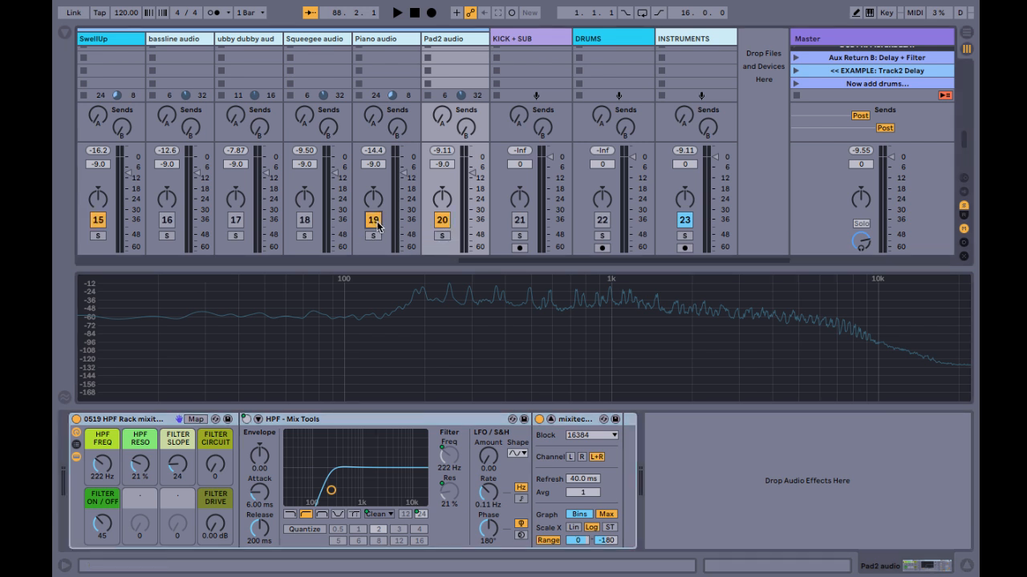
pyautogui.press('space')
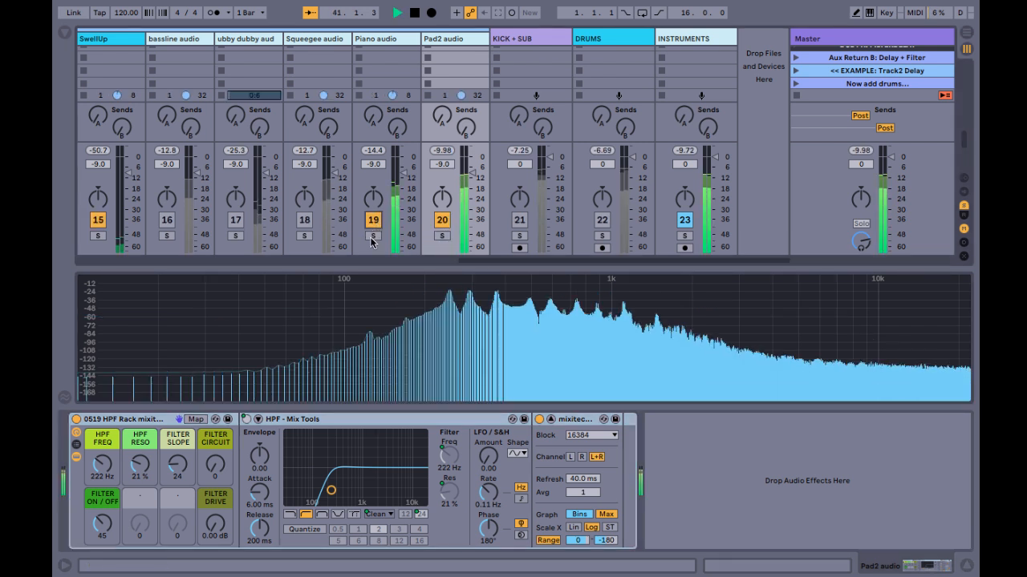
pyautogui.click(376, 38)
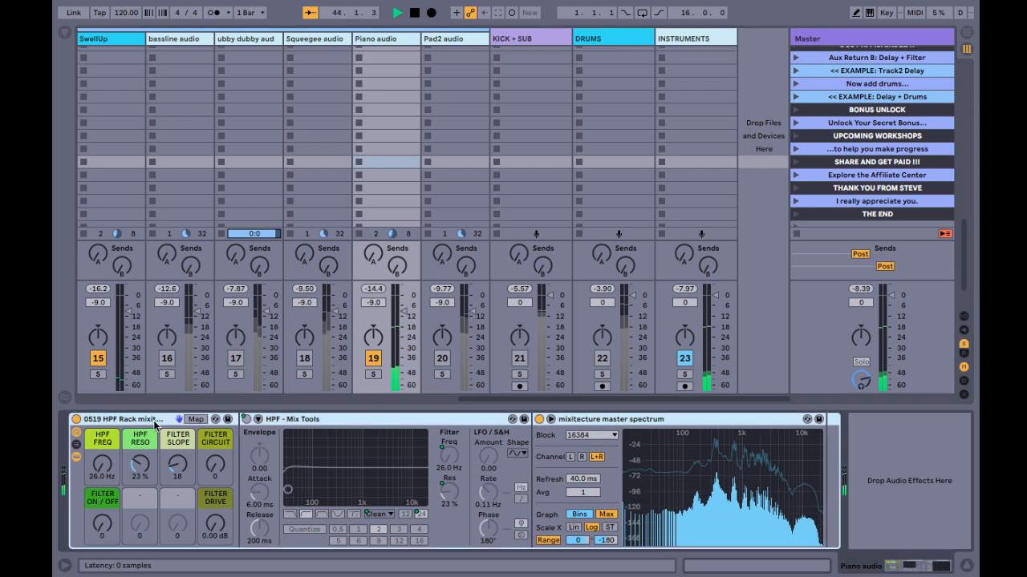
# Step: Enlarge Piano audio's spectrum and set its HPF frequency to 320 Hz with FILTER ON / OFF at 73
pyautogui.doubleClick(722, 477)
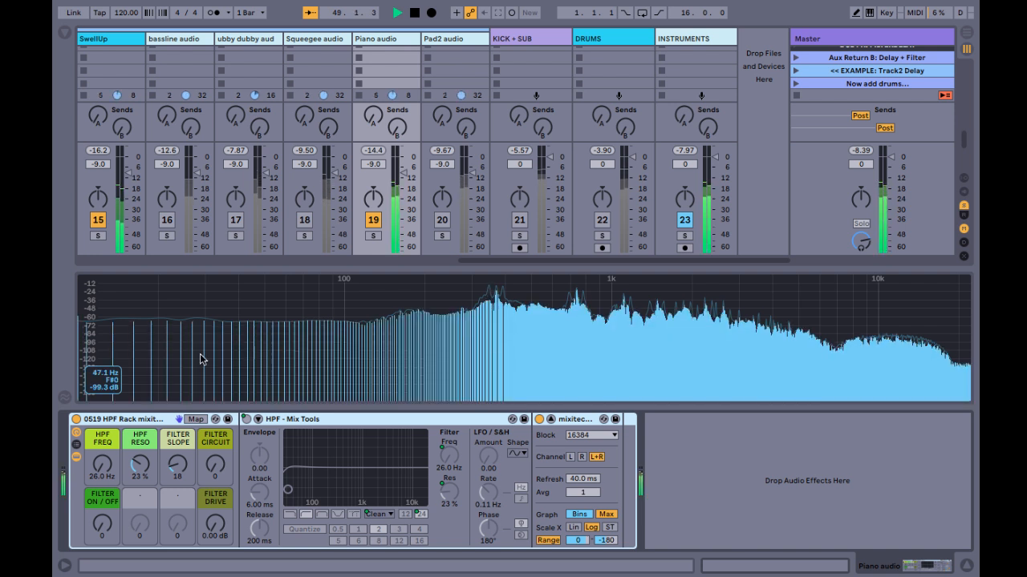
pyautogui.moveTo(490, 290)
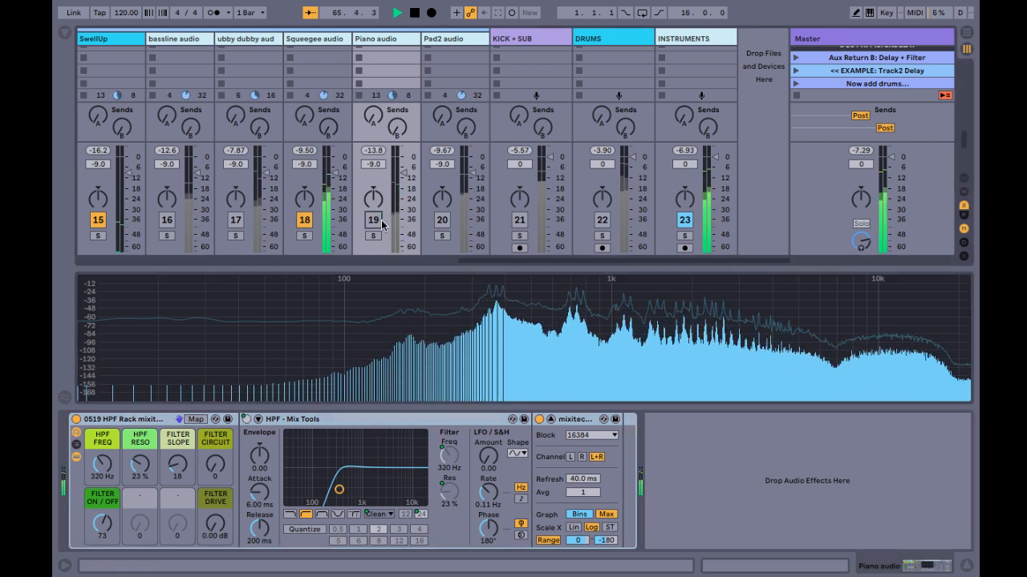
# Step: For Squeegee audio, set the HPF frequency to 162 Hz and FILTER ON / OFF to 127 while enlarging and resizing its spectrum beside the mixer
pyautogui.click(332, 39)
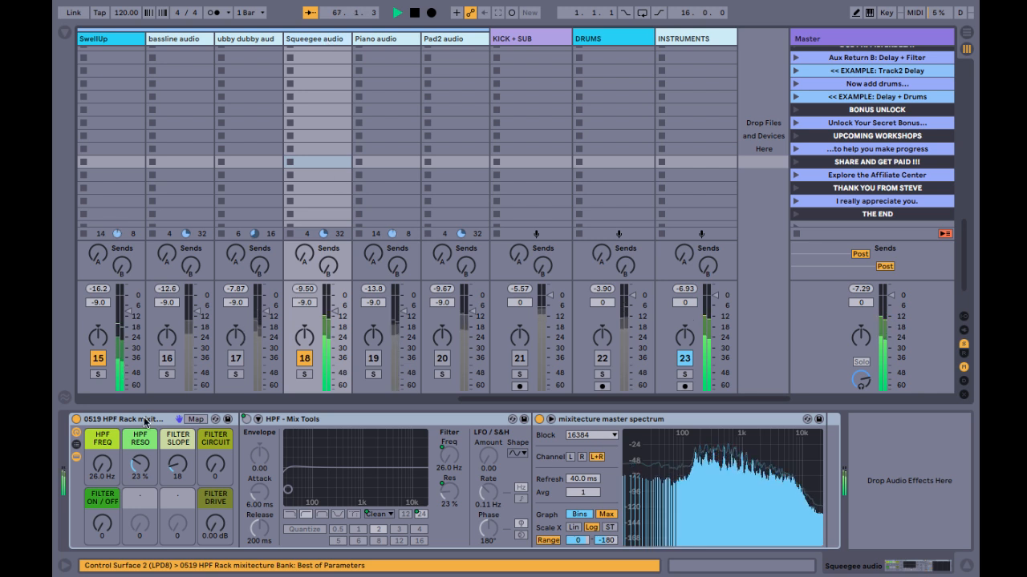
pyautogui.doubleClick(694, 479)
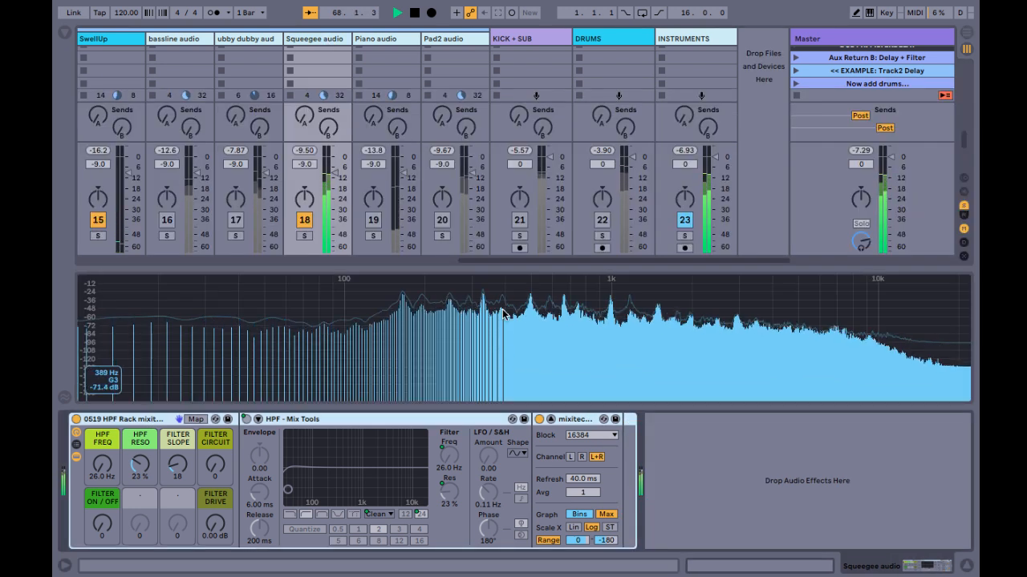
pyautogui.moveTo(506, 268); pyautogui.dragTo(510, 192)
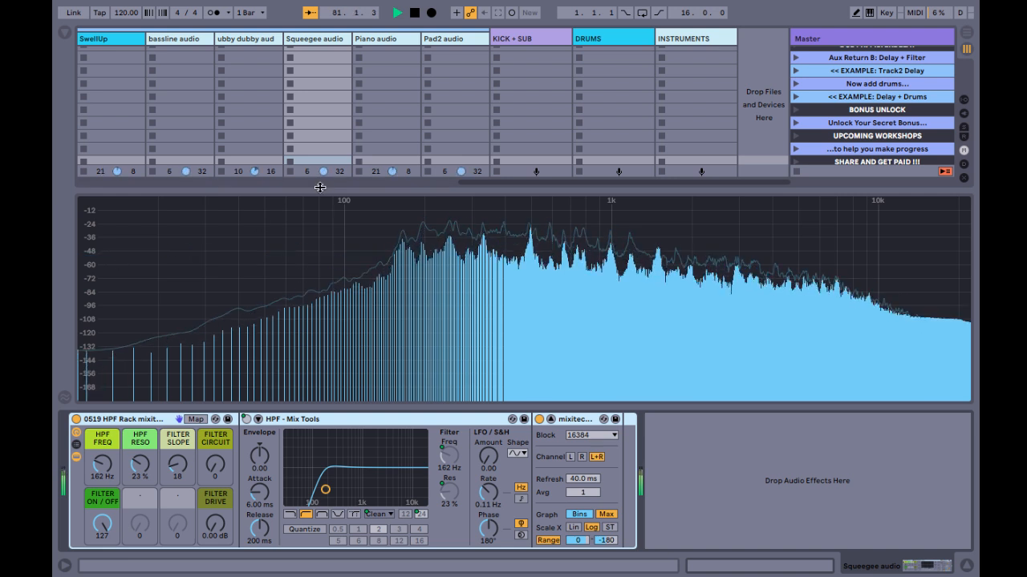
pyautogui.moveTo(316, 190); pyautogui.dragTo(315, 278)
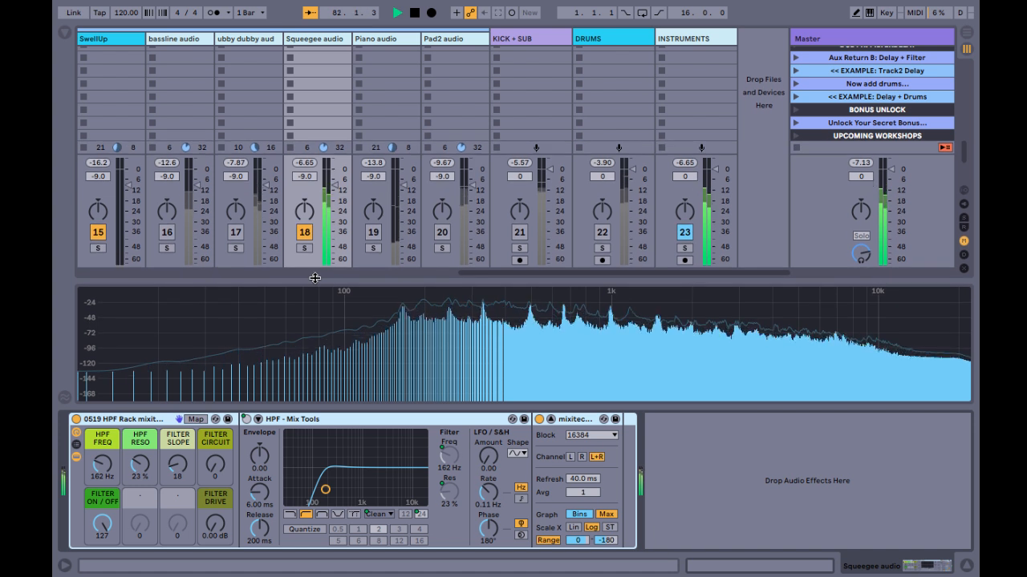
# Step: Unmute ubby dubby audio, mute Squeegee audio, and select the ubby dubby audio track
pyautogui.click(232, 232)
pyautogui.click(305, 231)
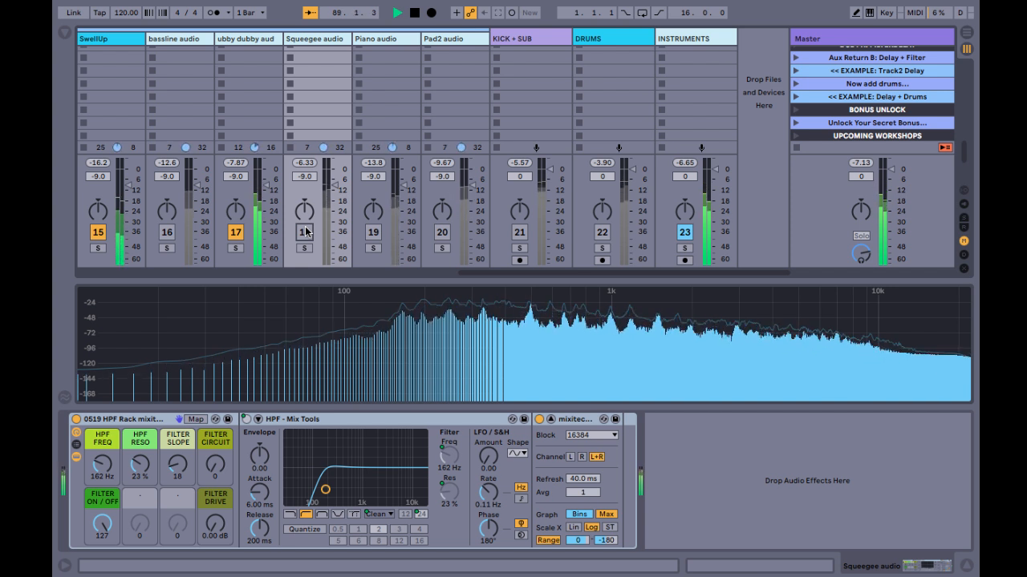
pyautogui.click(252, 40)
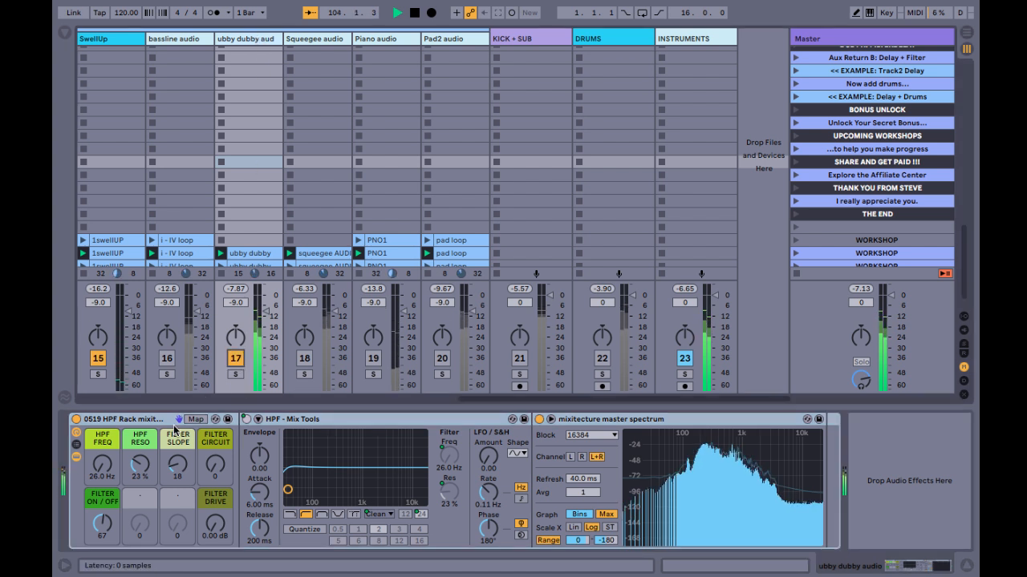
# Step: Enlarge ubby dubby audio's spectrum and set its high-pass filter to 222 Hz with 58 % resonance and FILTER ON / OFF at 20
pyautogui.doubleClick(746, 482)
pyautogui.moveTo(552, 363)
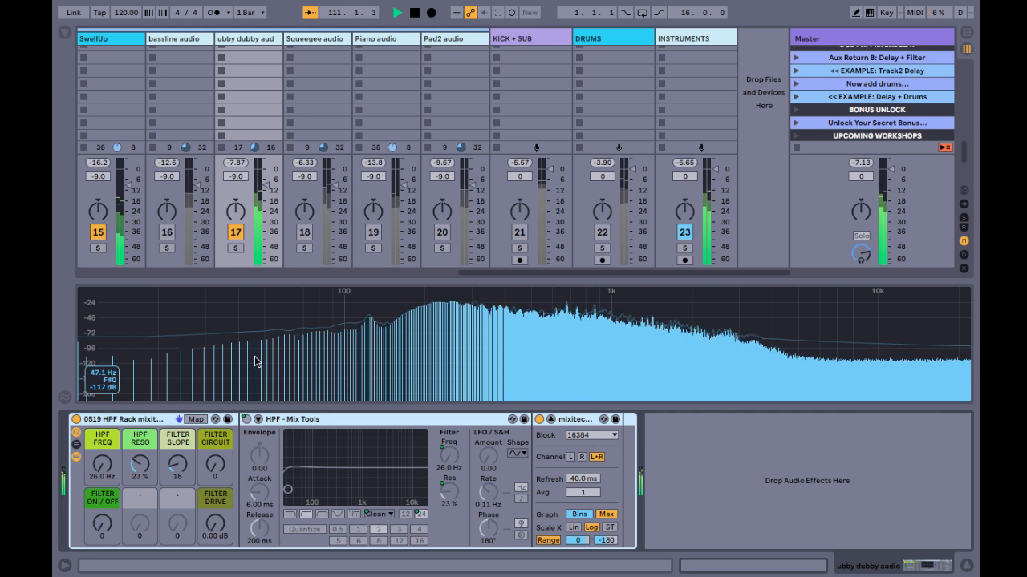
pyautogui.moveTo(330, 278); pyautogui.dragTo(331, 213)
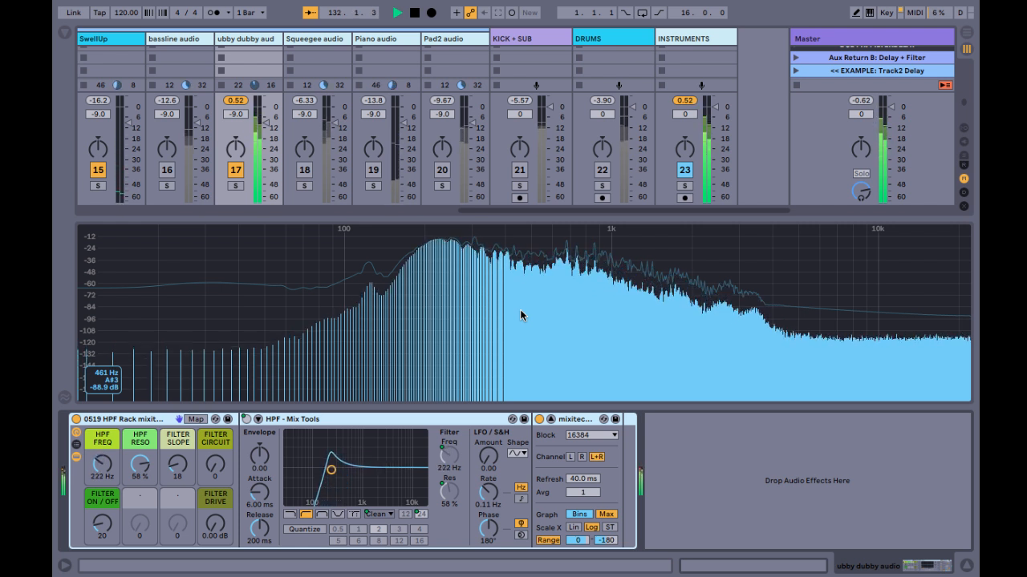
# Step: Try an LFO amount of 30.0 on ubby dubby audio's filter, reset it to 0.00, and set the HPF to 222 Hz with 19 % resonance
pyautogui.click(520, 497)
pyautogui.click(521, 488)
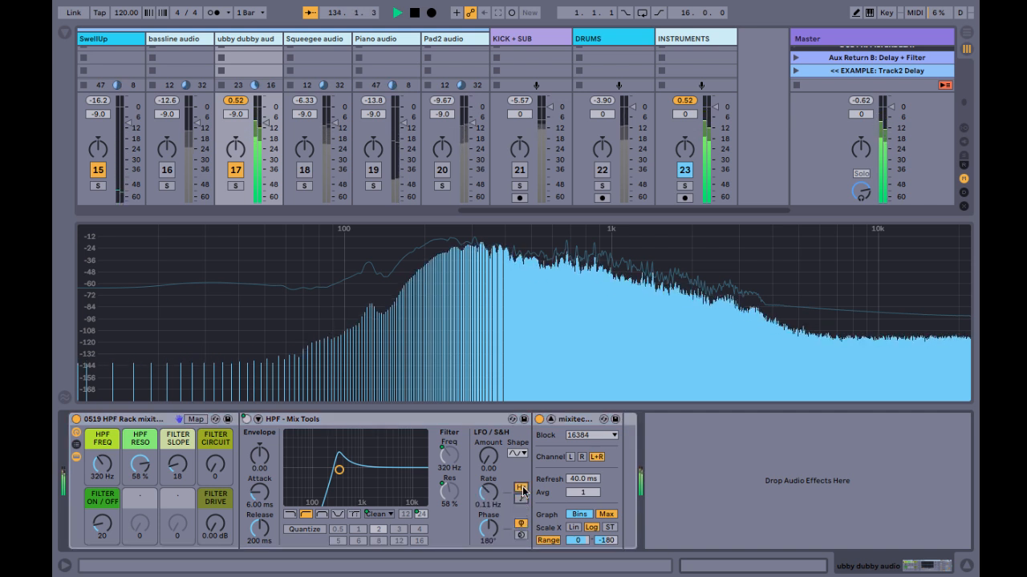
pyautogui.moveTo(488, 458); pyautogui.dragTo(489, 377)
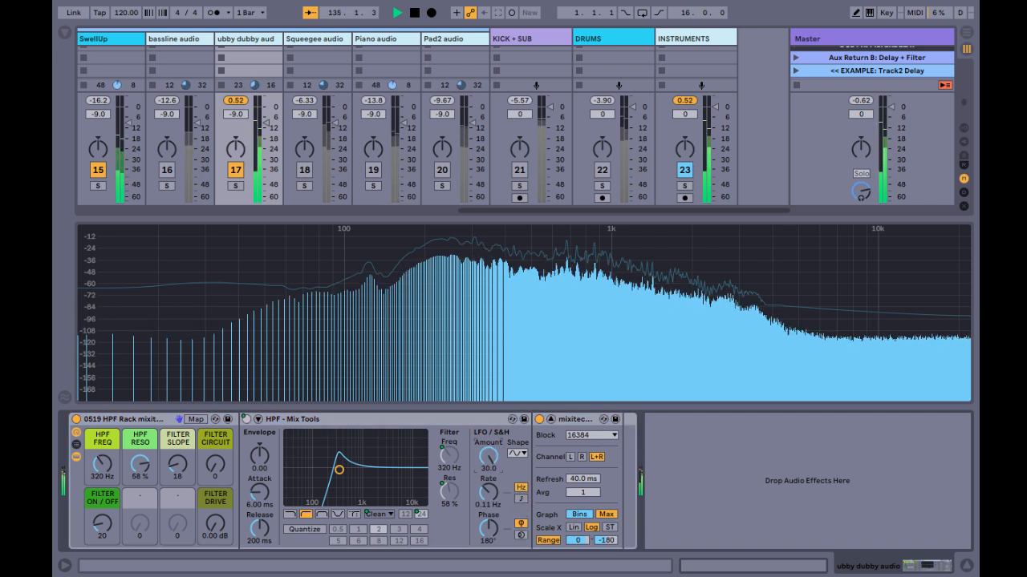
pyautogui.doubleClick(483, 461)
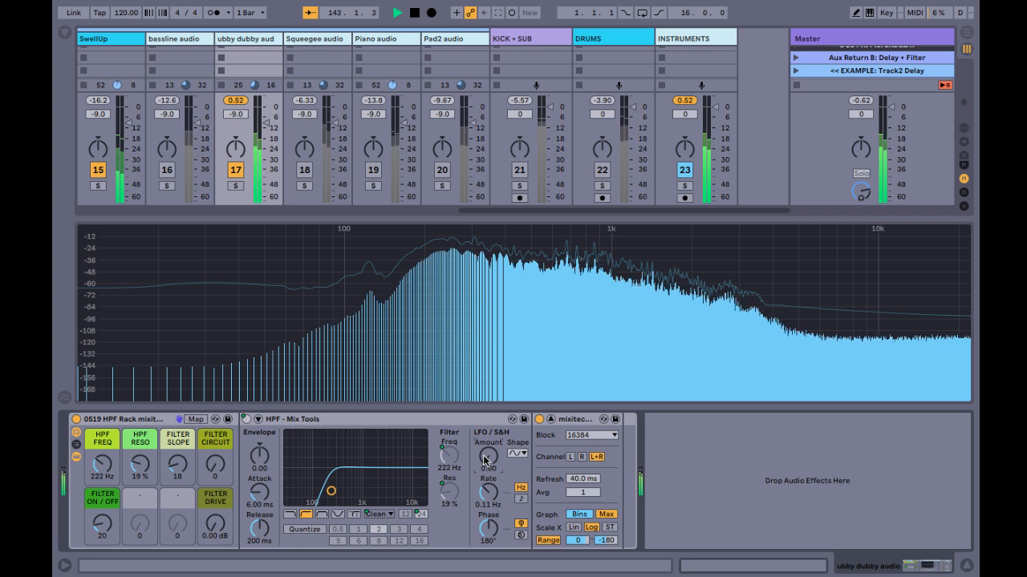
# Step: Mute ubby dubby audio, unmute bassline audio, and enlarge the bassline's spectrum
pyautogui.click(237, 170)
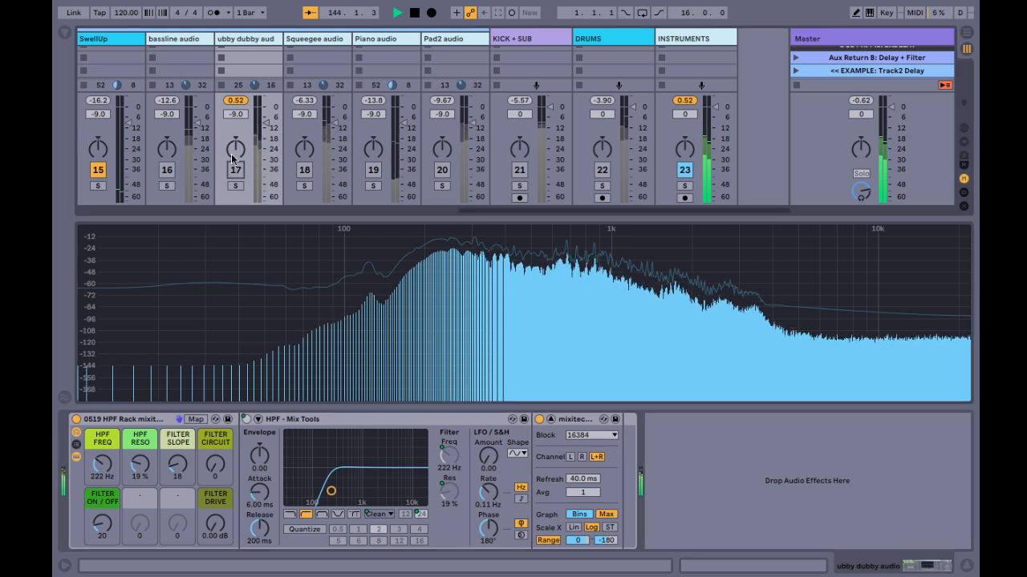
pyautogui.click(176, 46)
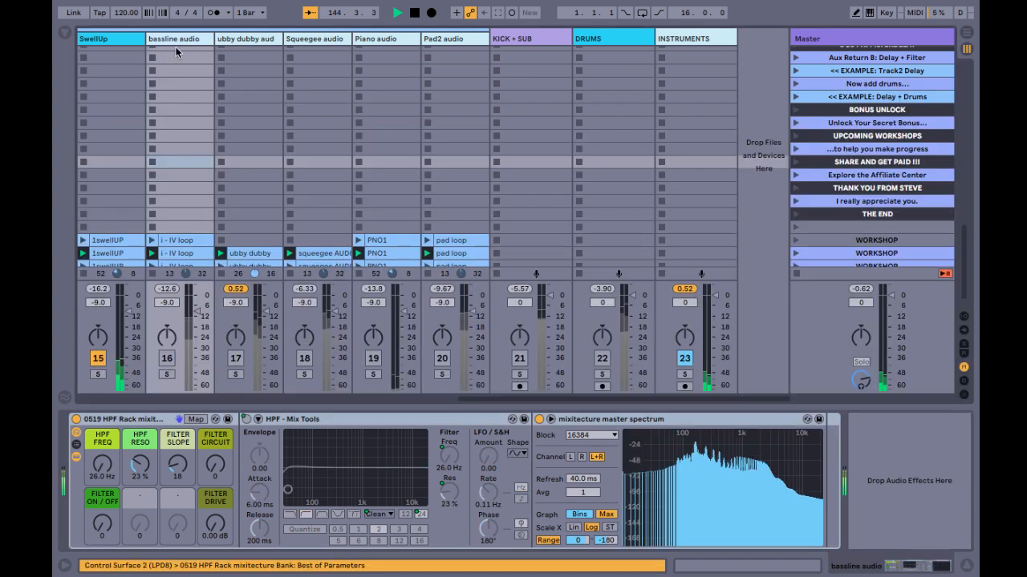
pyautogui.click(166, 359)
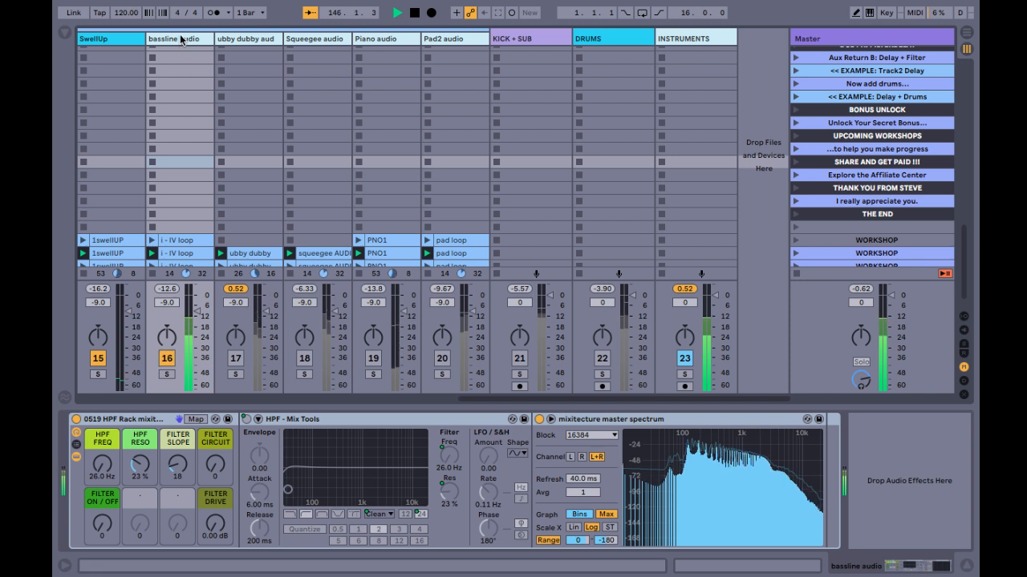
pyautogui.doubleClick(671, 477)
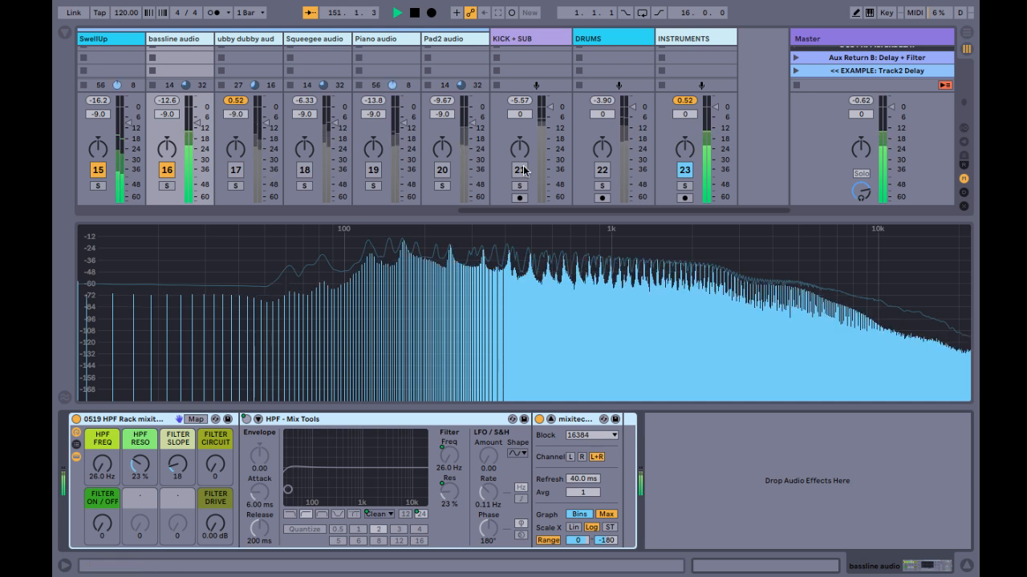
# Step: Mute KICK DRUM and listen to the KICK + SUB bus in place of the INSTRUMENTS bus
pyautogui.hscroll(-10, 473, 176)
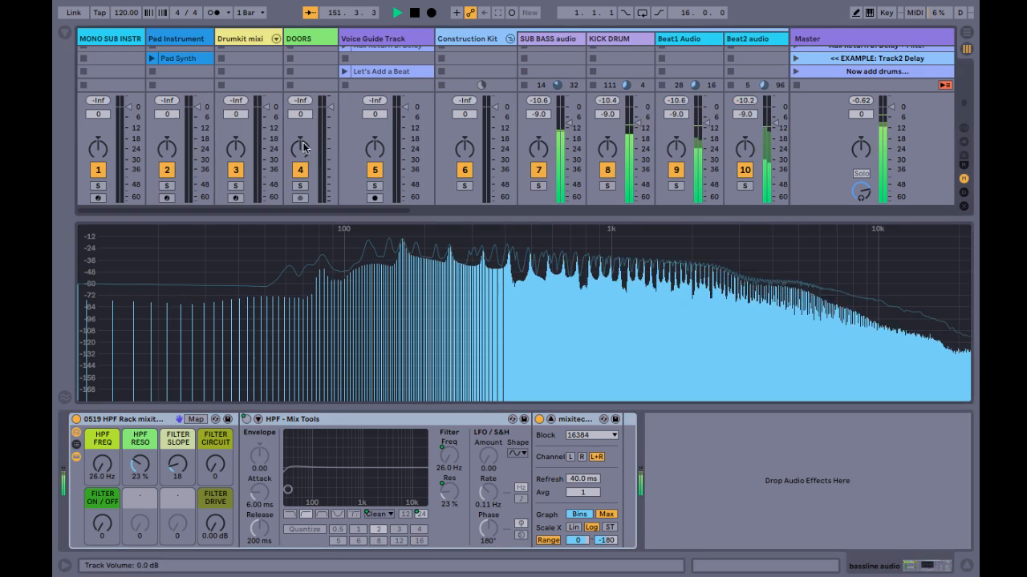
pyautogui.click(607, 170)
pyautogui.hscroll(1, 607, 170)
pyautogui.hscroll(4, 607, 170)
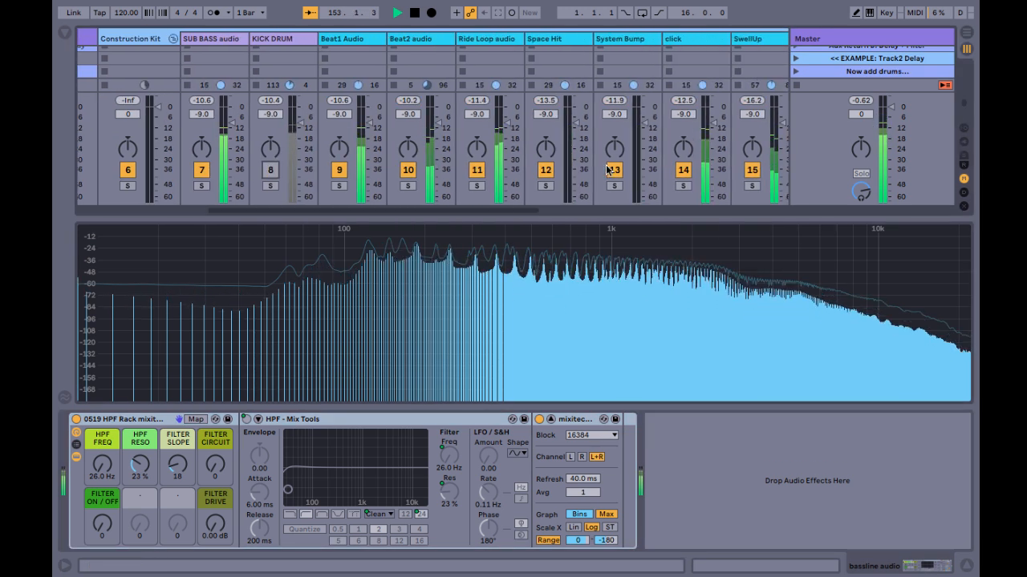
pyautogui.hscroll(2, 607, 169)
pyautogui.hscroll(6, 607, 170)
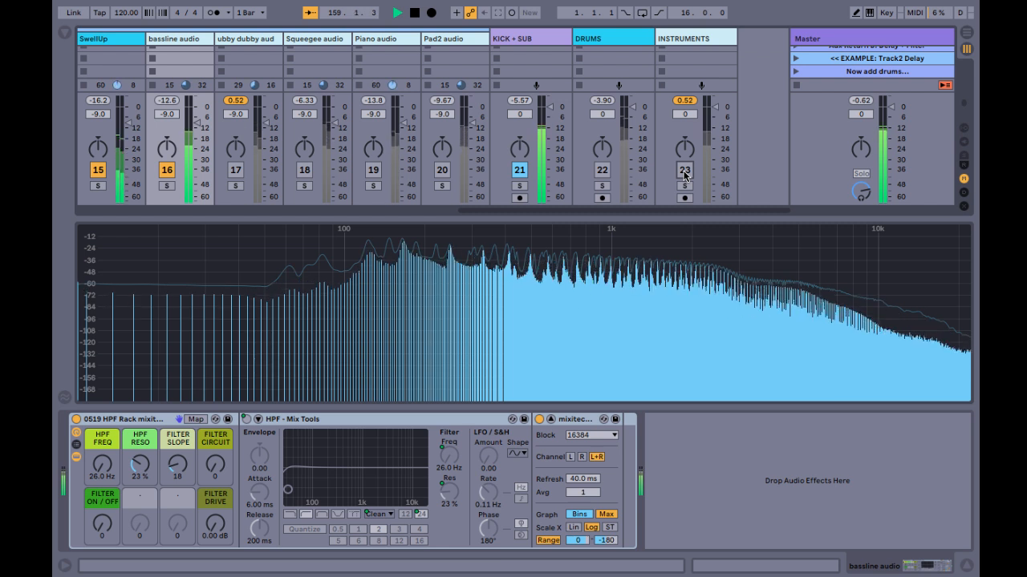
# Step: Select SUB BASS audio and examine its enlarged spectrum during playback
pyautogui.click(523, 40)
pyautogui.hscroll(-10, 301, 156)
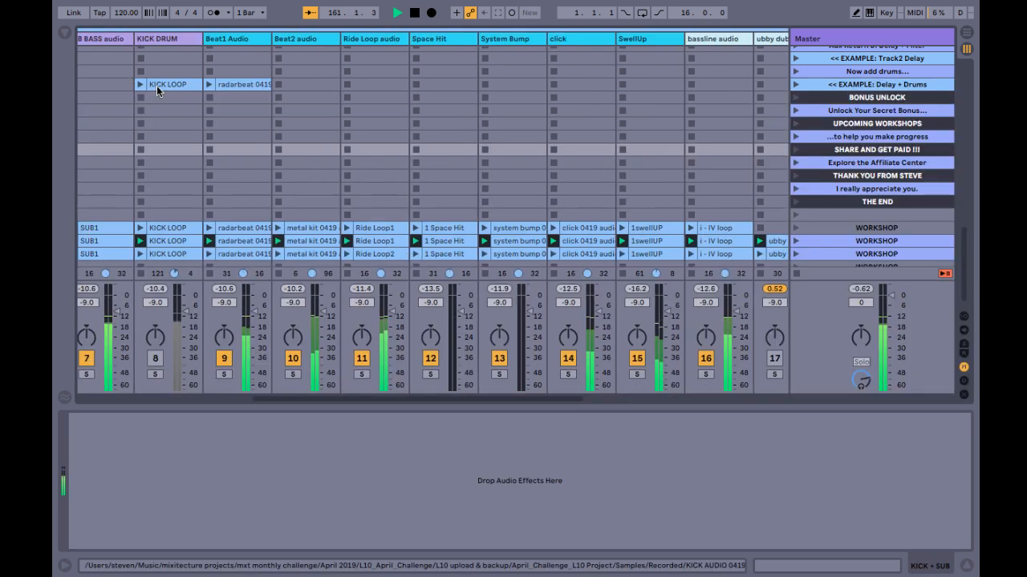
pyautogui.click(101, 38)
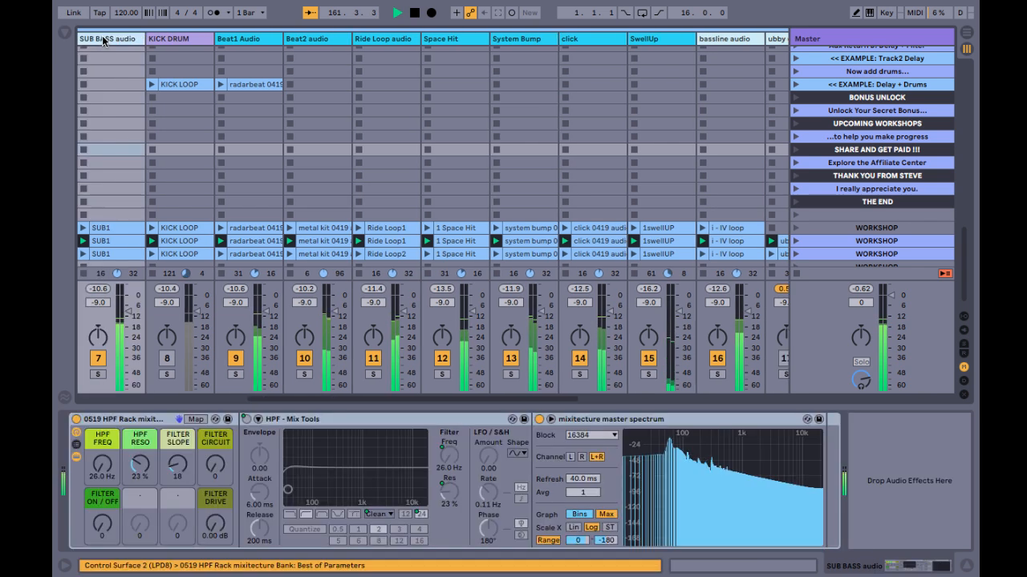
pyautogui.doubleClick(700, 471)
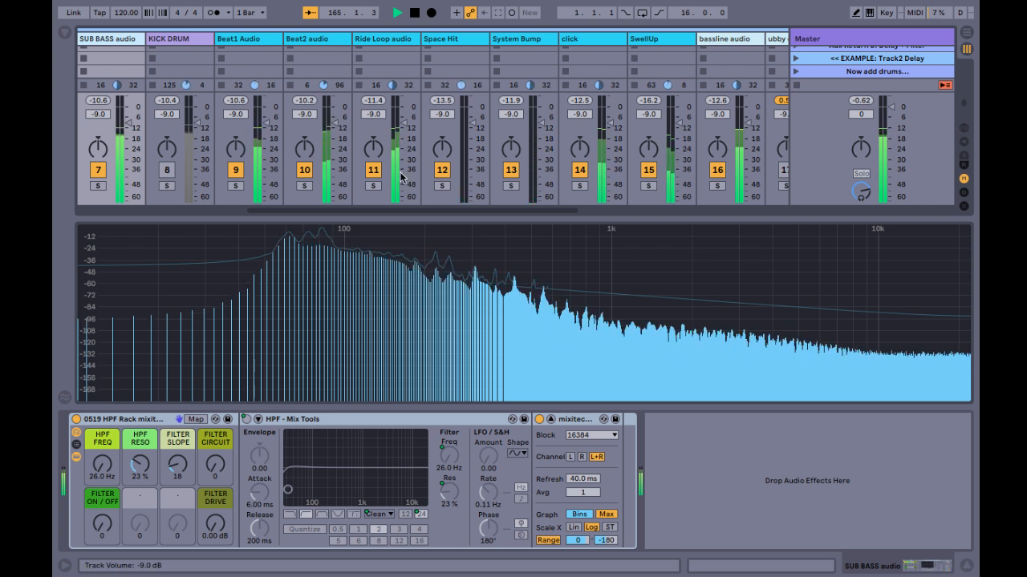
# Step: Unmute KICK DRUM, stop playback, and switch the active bus from KICK + SUB back to INSTRUMENTS
pyautogui.click(166, 171)
pyautogui.hscroll(10, 166, 171)
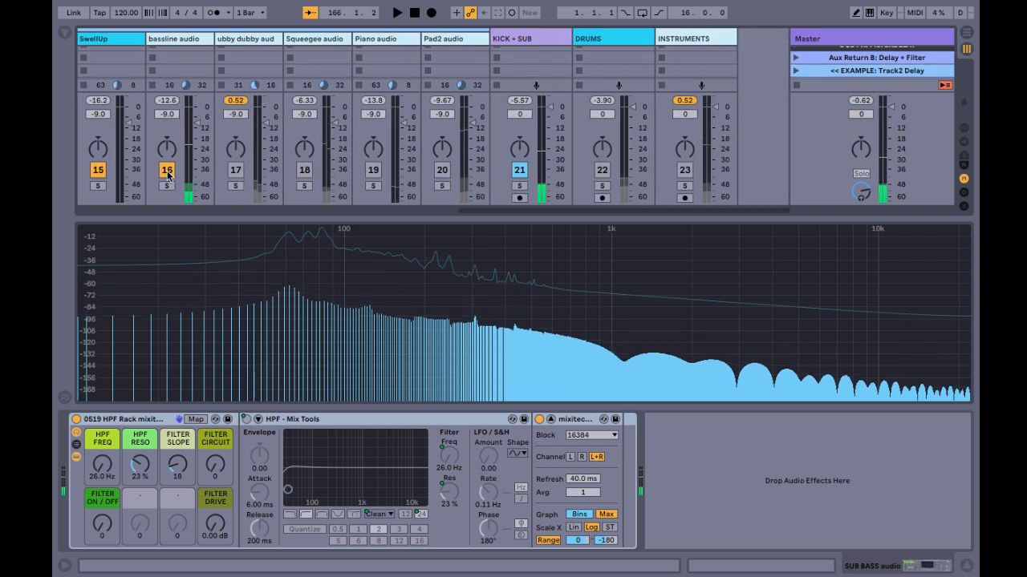
pyautogui.click(521, 171)
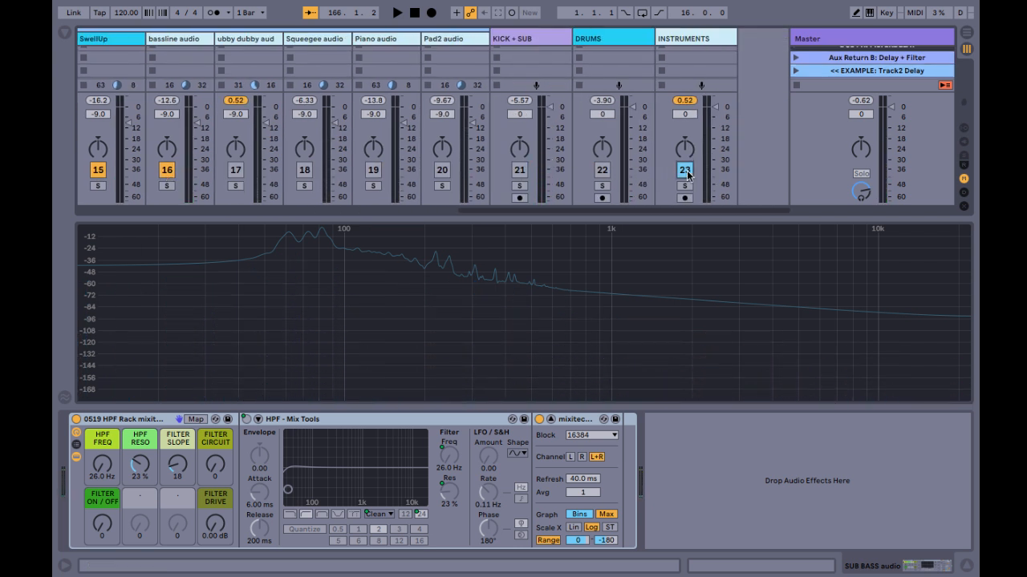
# Step: Select bassline audio, play and stop it repeatedly, and read the frequency of its lowest note's peak in the spectrum
pyautogui.press('space')
pyautogui.click(181, 39)
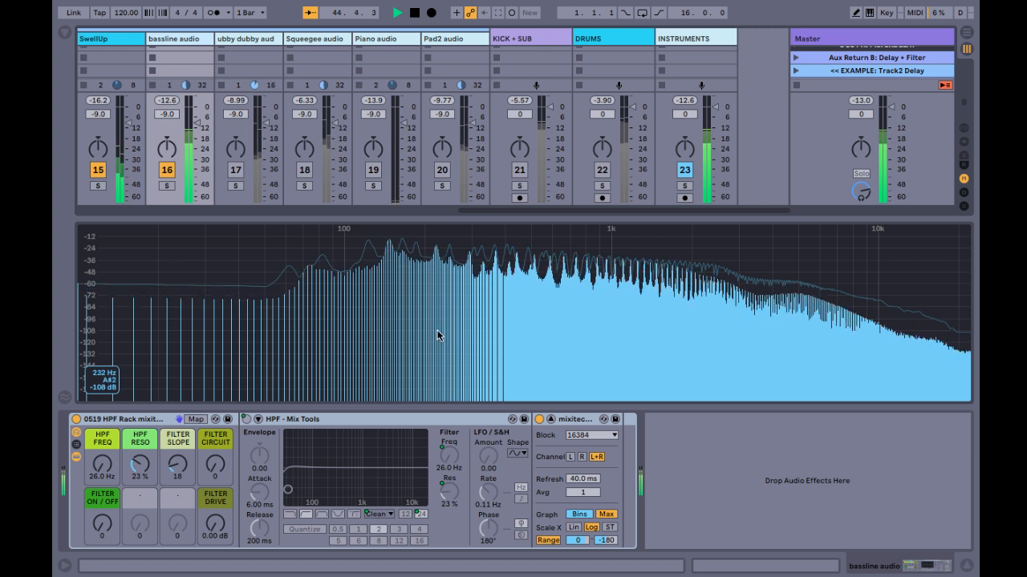
pyautogui.press('space')
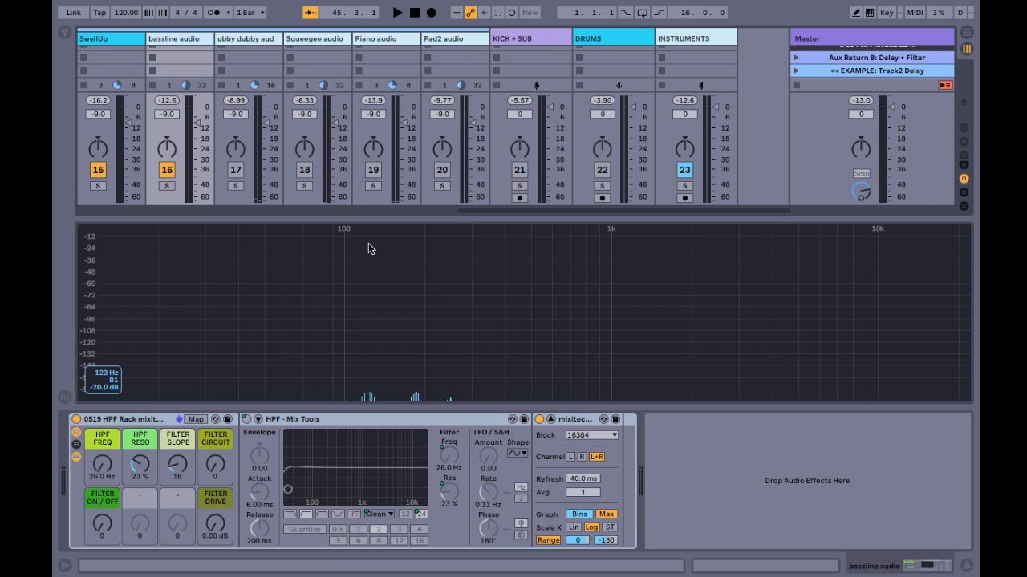
pyautogui.press('space')
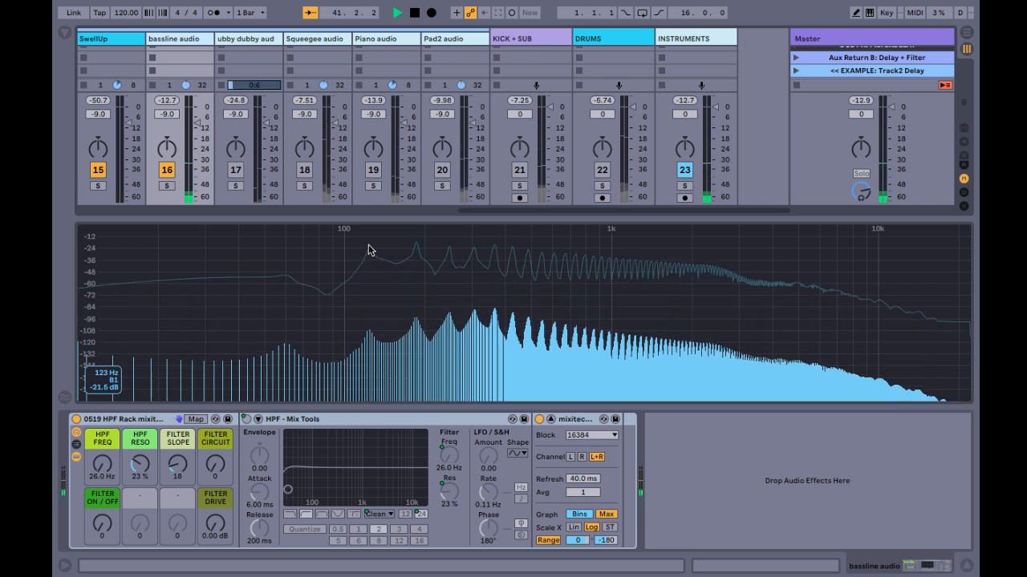
pyautogui.press('space')
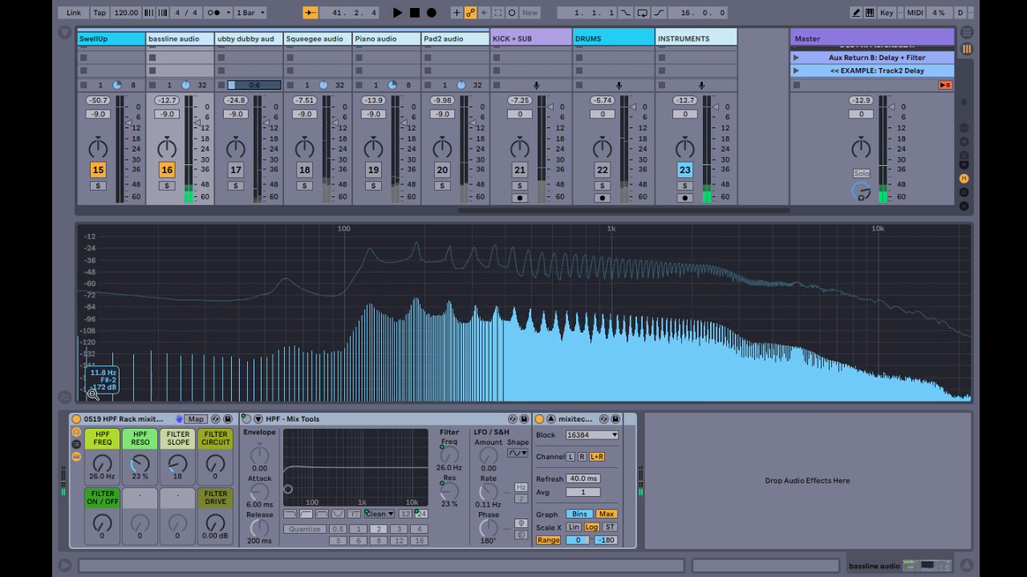
pyautogui.press('space')
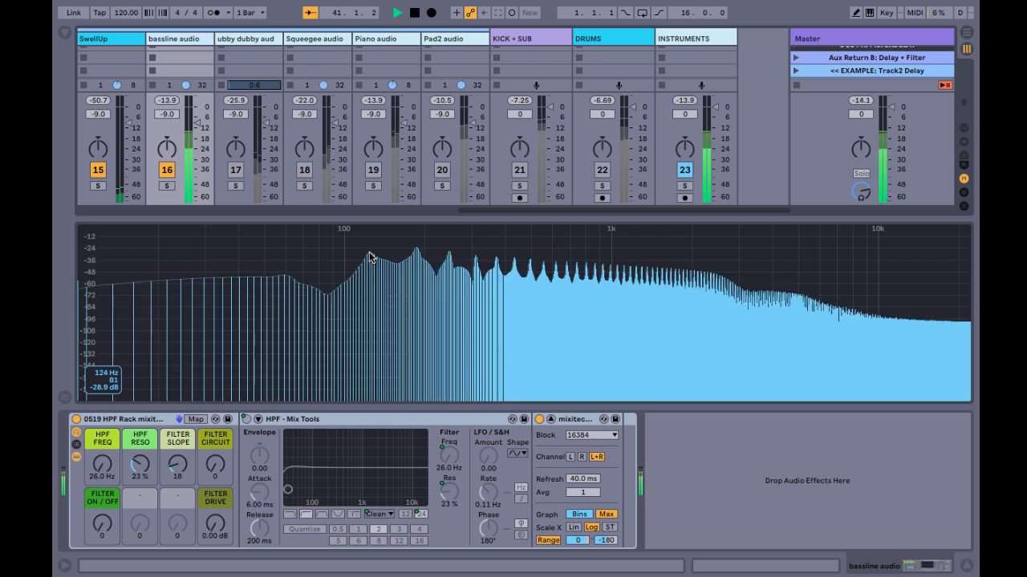
pyautogui.press('space')
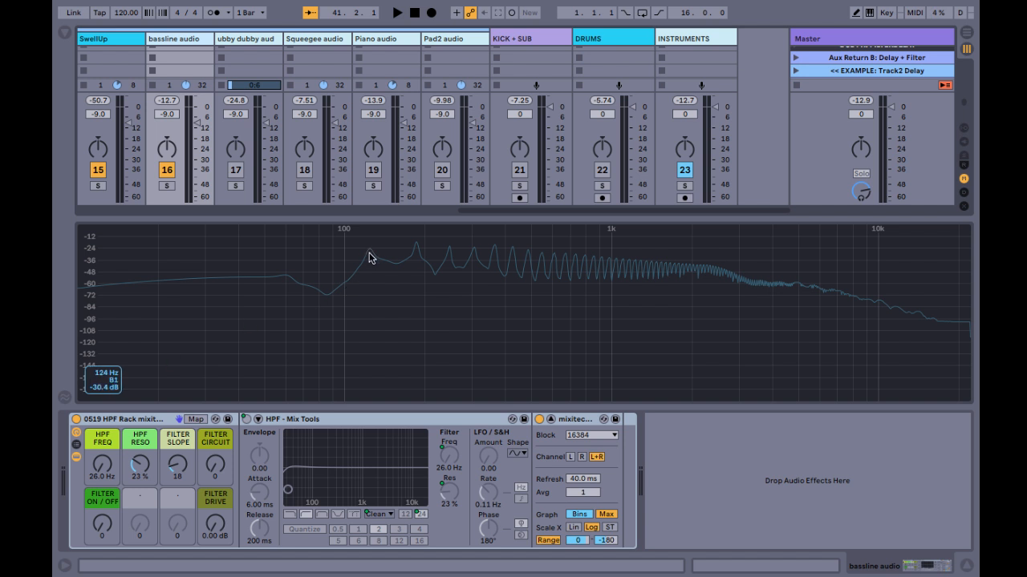
# Step: Set bassline audio's high-pass filter to 118 Hz with 54 % resonance and FILTER ON / OFF at 72, and play it
pyautogui.click(156, 419)
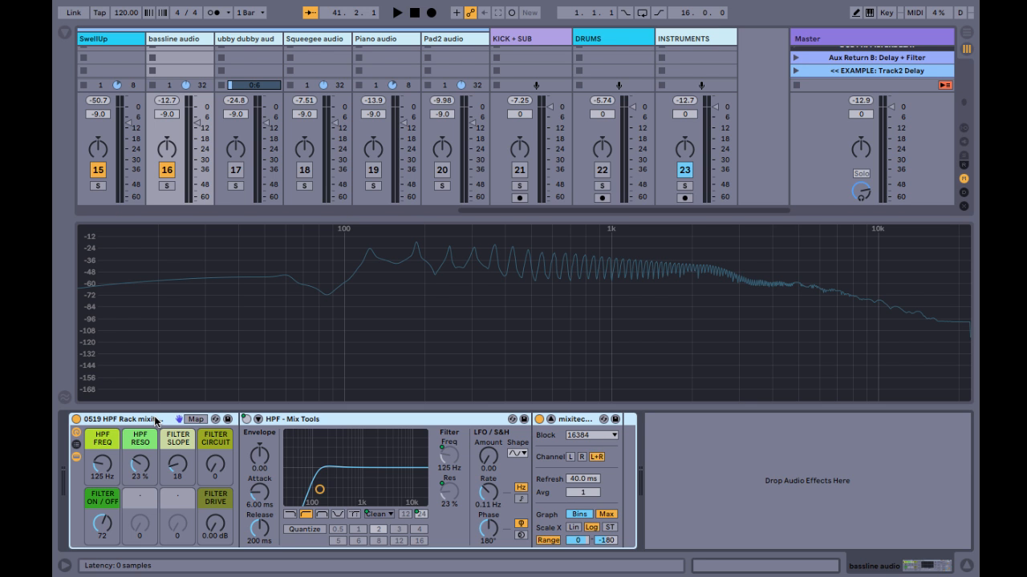
pyautogui.press('space')
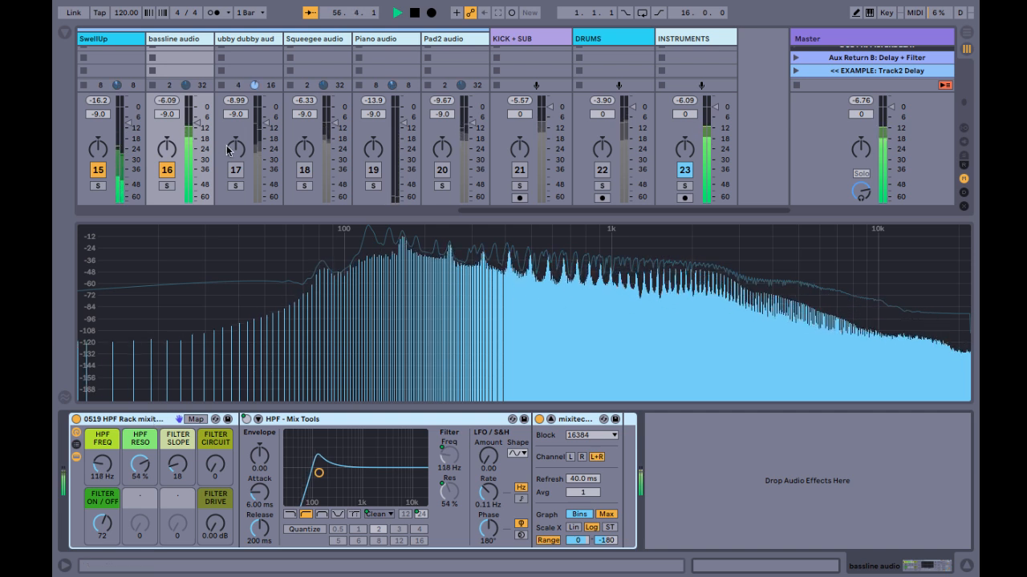
# Step: Unmute ubby dubby aud, Squeegee audio, Piano audio and Pad2 audio during playback, collapse the enlarged spectrum and stop playback
pyautogui.click(235, 170)
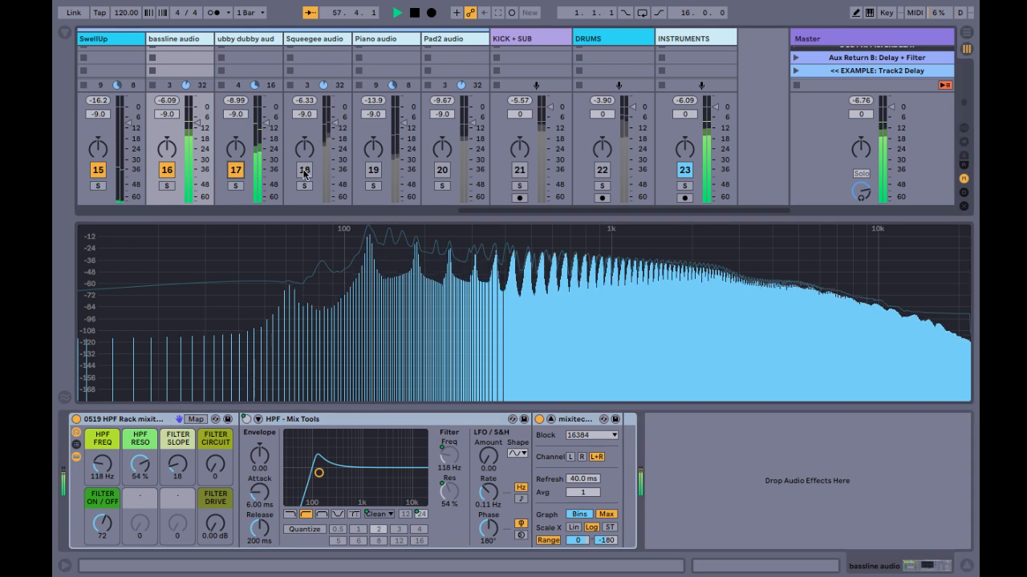
pyautogui.click(306, 172)
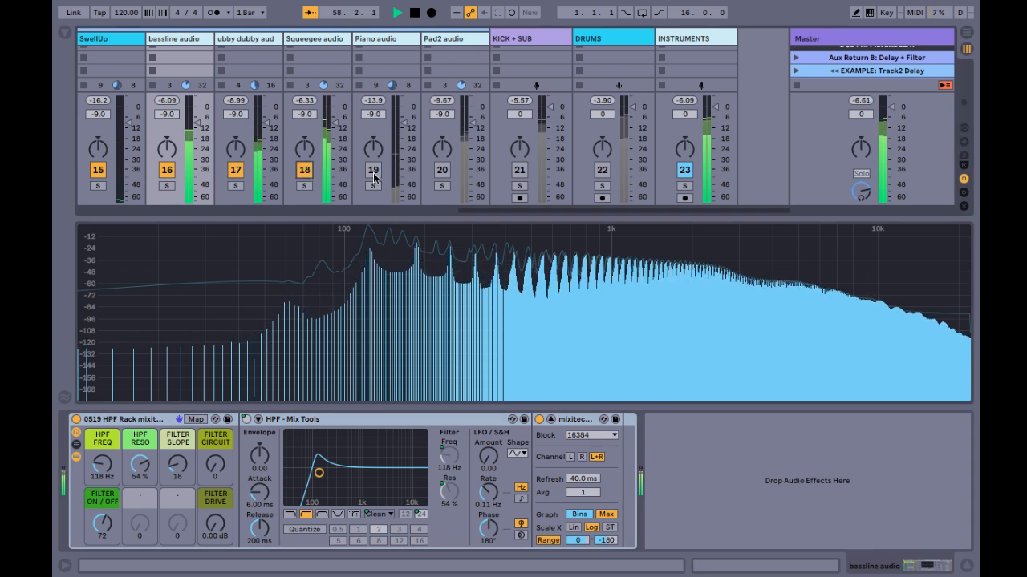
pyautogui.click(442, 169)
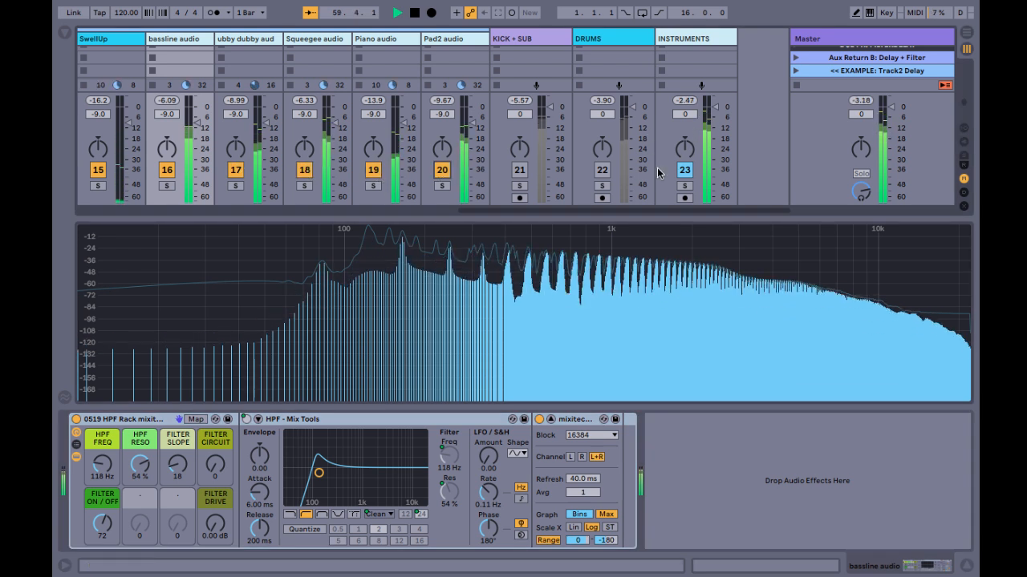
pyautogui.doubleClick(489, 298)
pyautogui.press('space')
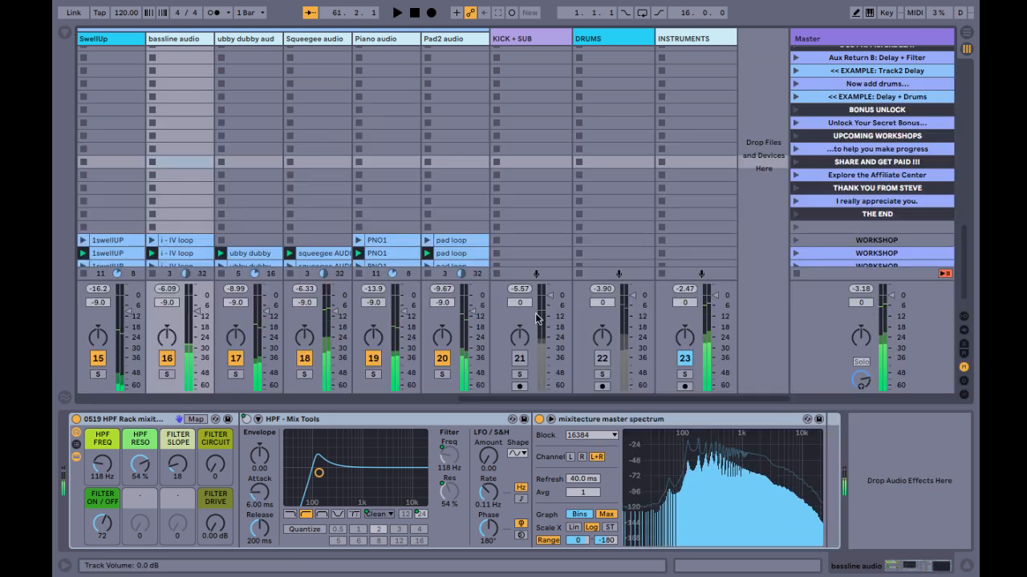
# Step: Switch the active bus from INSTRUMENTS to DRUMS, select SwellUp, and mute the drum tracks from Beat1 Audio through click
pyautogui.click(602, 358)
pyautogui.click(686, 359)
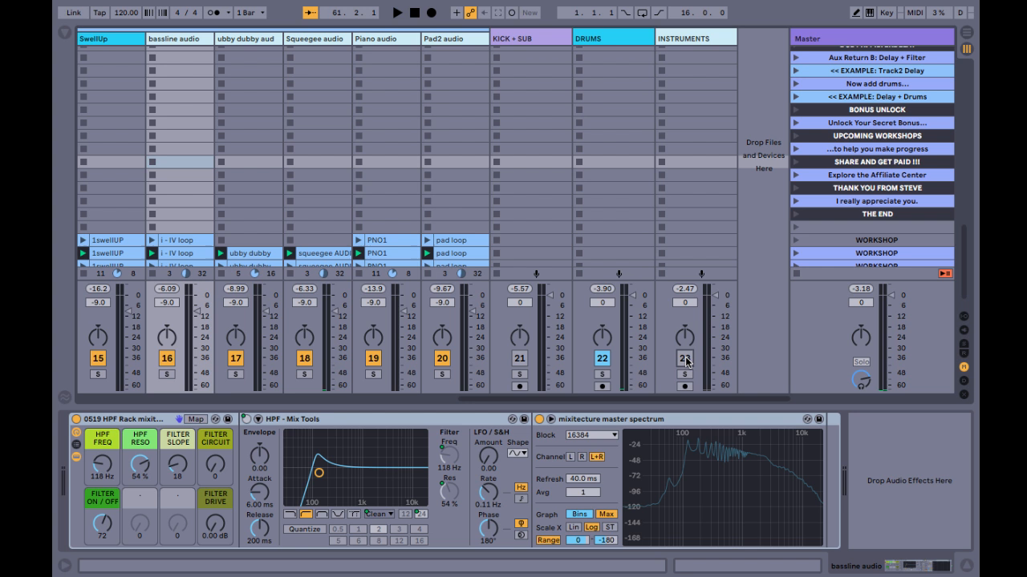
pyautogui.hscroll(-6, 373, 215)
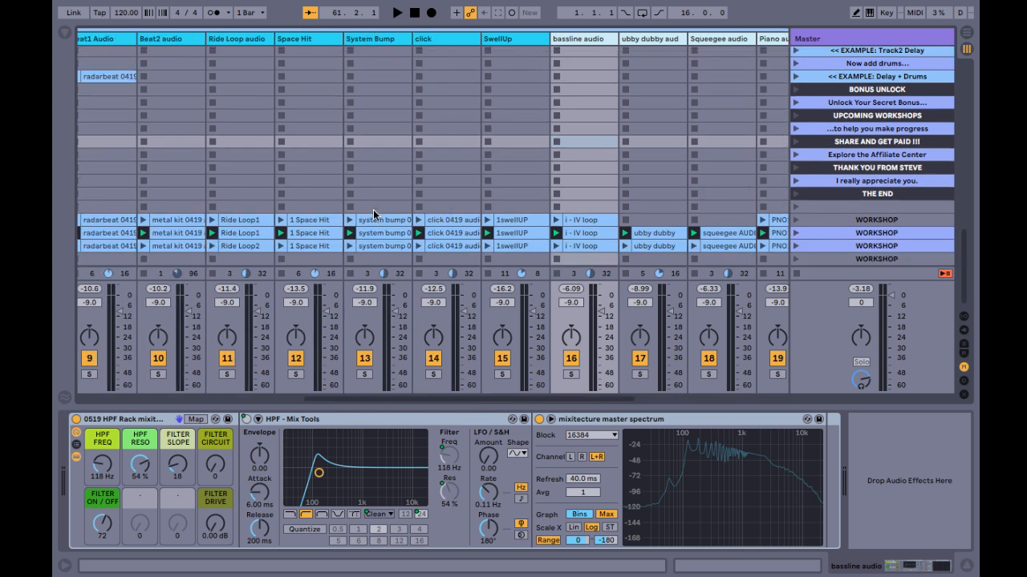
pyautogui.click(503, 40)
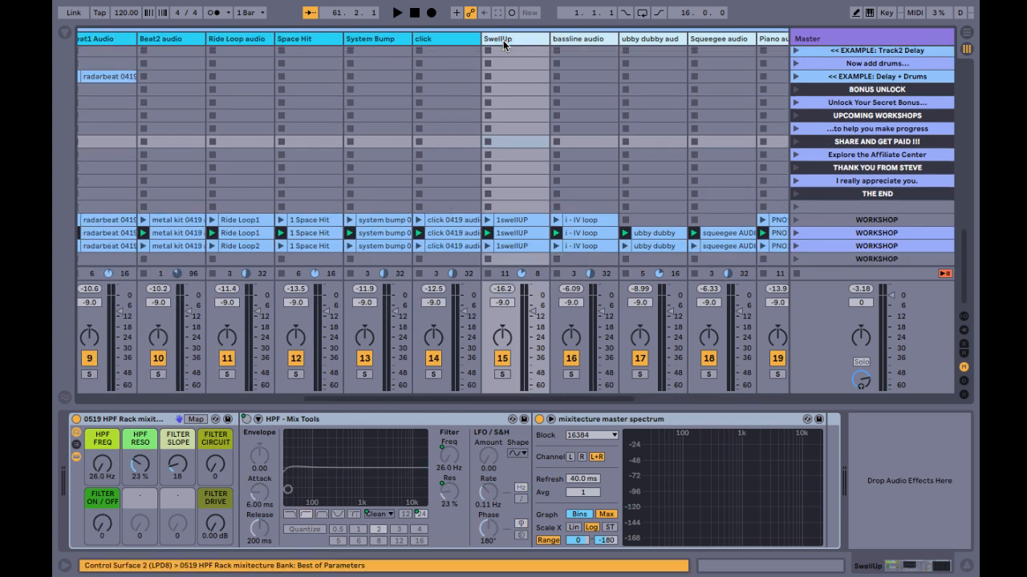
pyautogui.press('space')
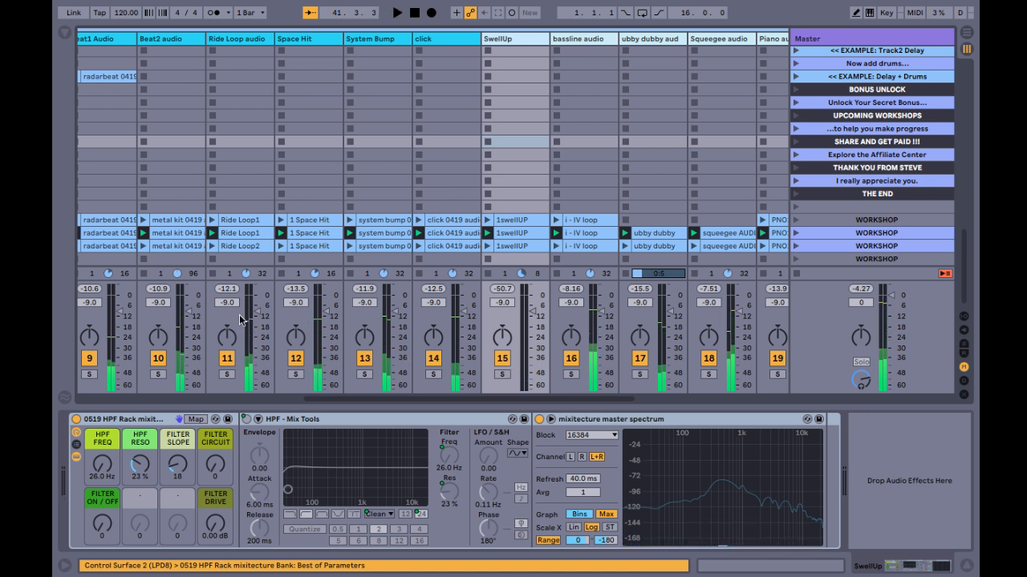
pyautogui.hscroll(-2, 321, 345)
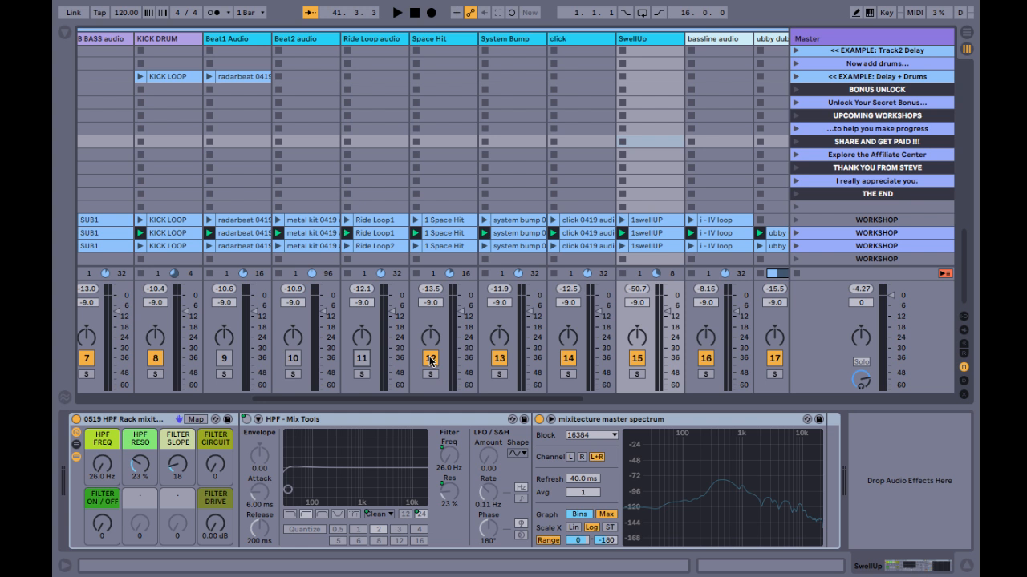
pyautogui.click(567, 358)
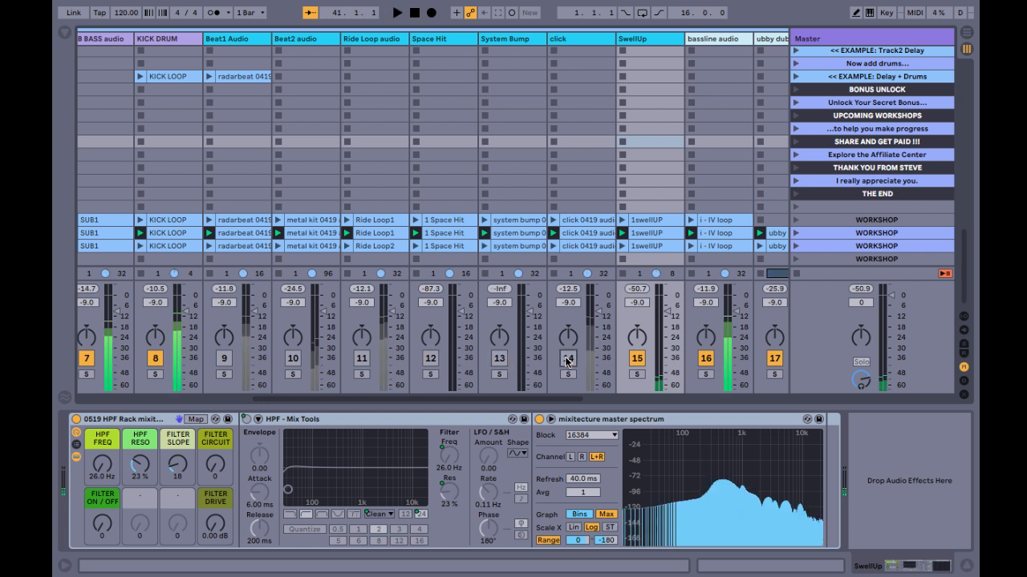
# Step: Inspect the SwellUp clip's waveform, and set the track's high-pass filter to 387 Hz with FILTER ON / OFF at 127 during playback
pyautogui.click(649, 232)
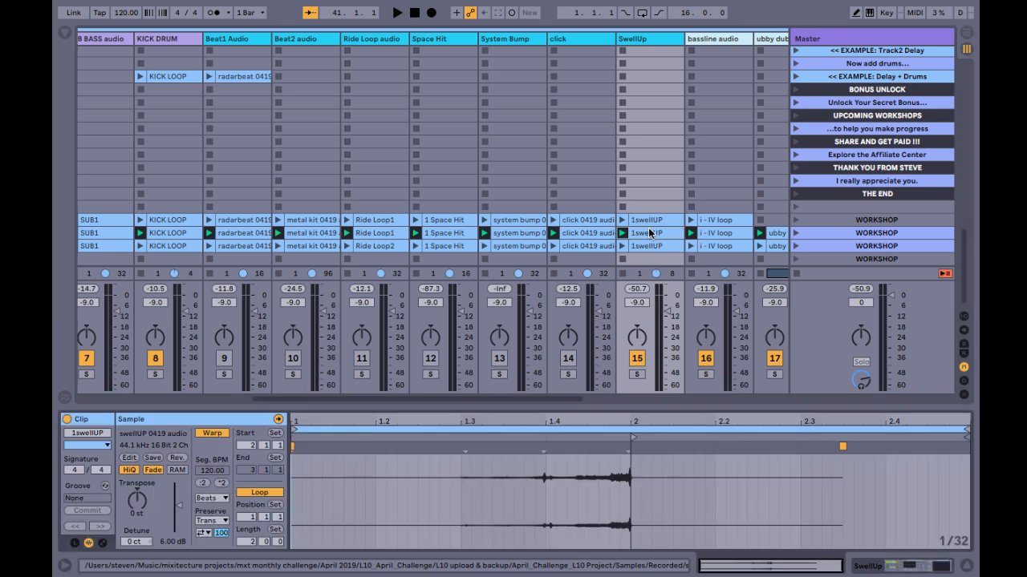
pyautogui.click(464, 442)
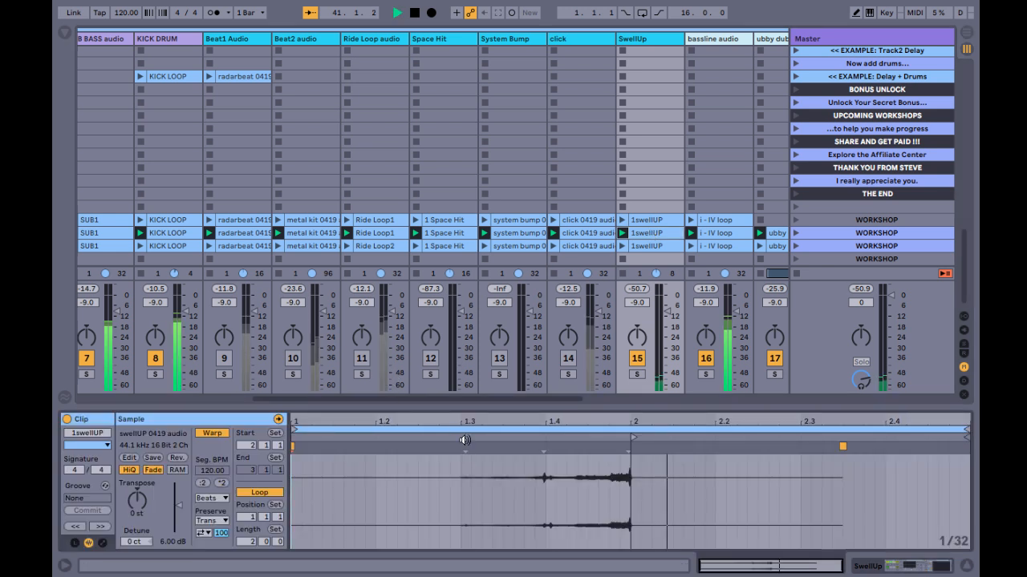
pyautogui.hotkey('shift', 'Tab')
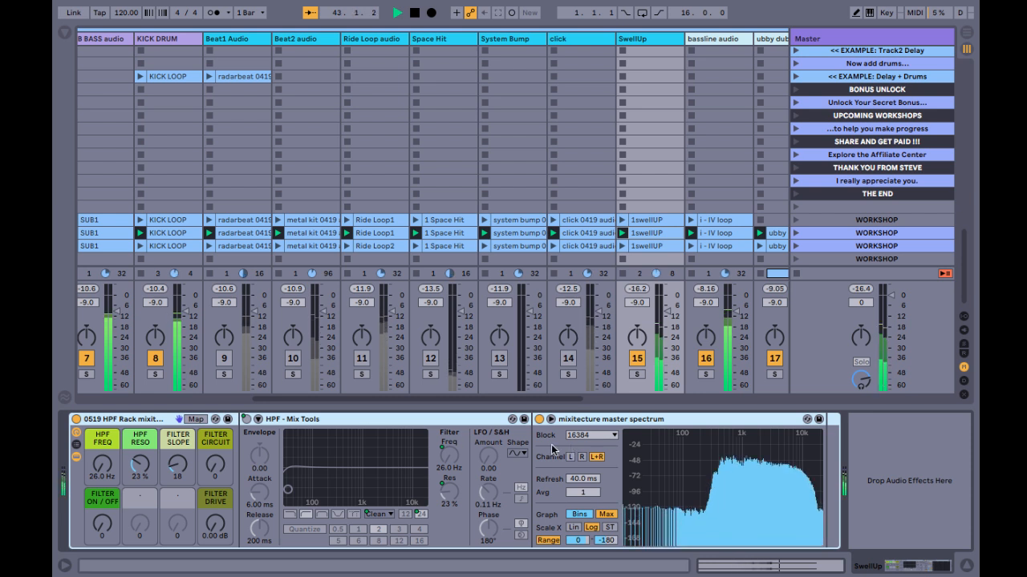
pyautogui.doubleClick(678, 473)
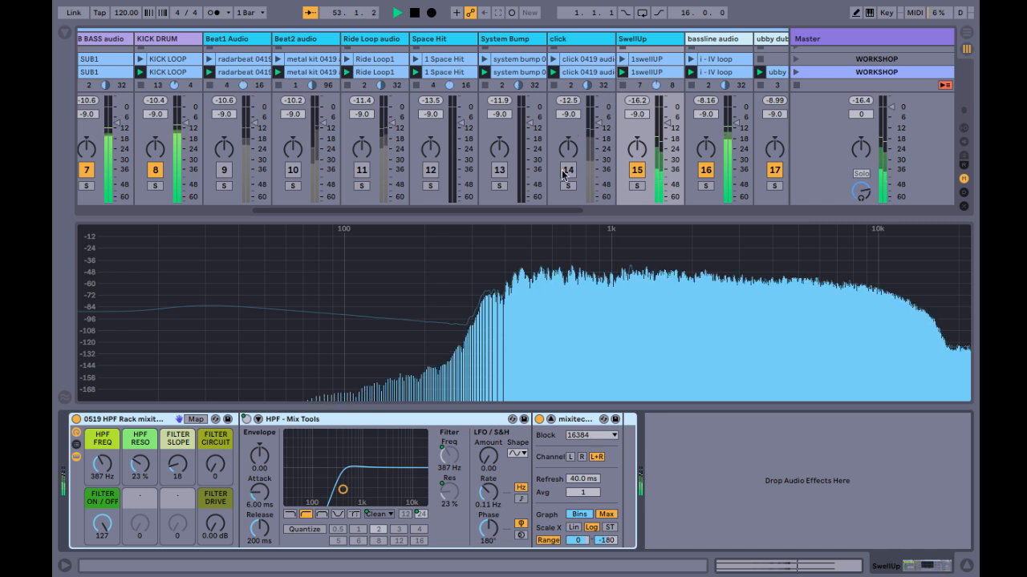
# Step: Mute SwellUp, unmute click, and set click's high-pass filter to 778 Hz with 31 % resonance and FILTER ON / OFF at 67
pyautogui.click(636, 170)
pyautogui.click(586, 143)
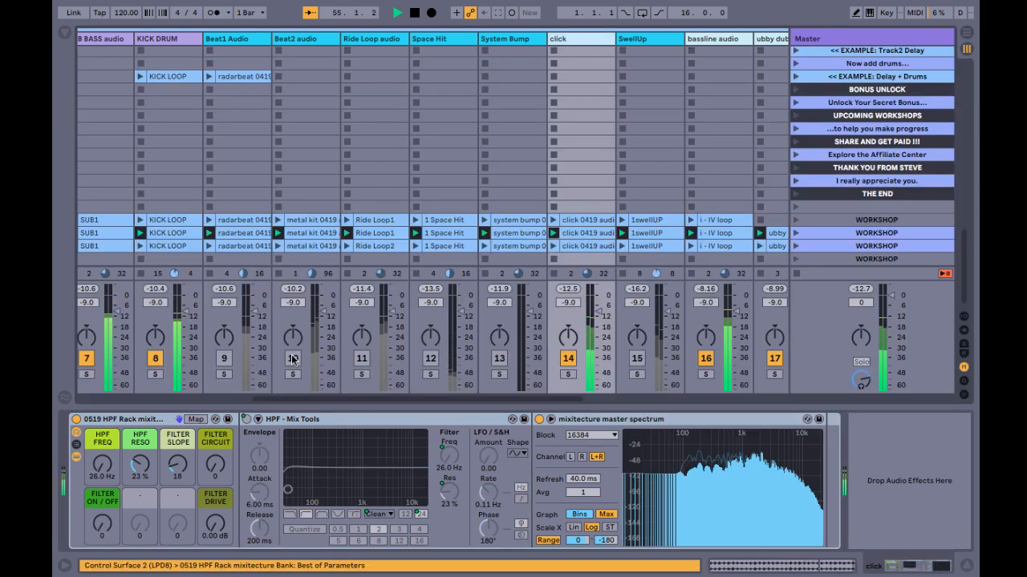
pyautogui.doubleClick(700, 484)
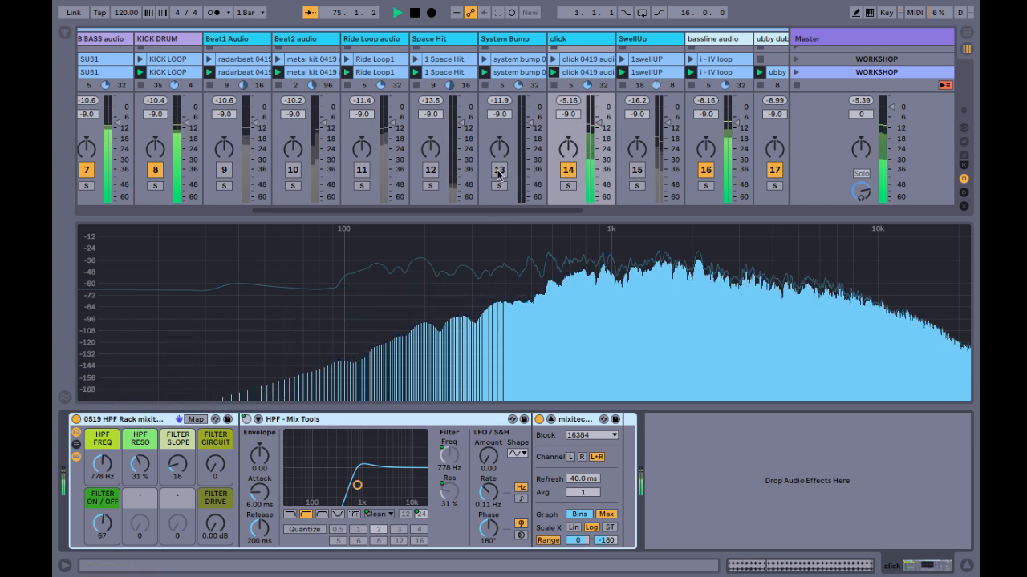
# Step: Swap click for System Bump, and set System Bump's high-pass filter to 415 Hz with 27 % resonance and FILTER ON / OFF at 79
pyautogui.click(568, 171)
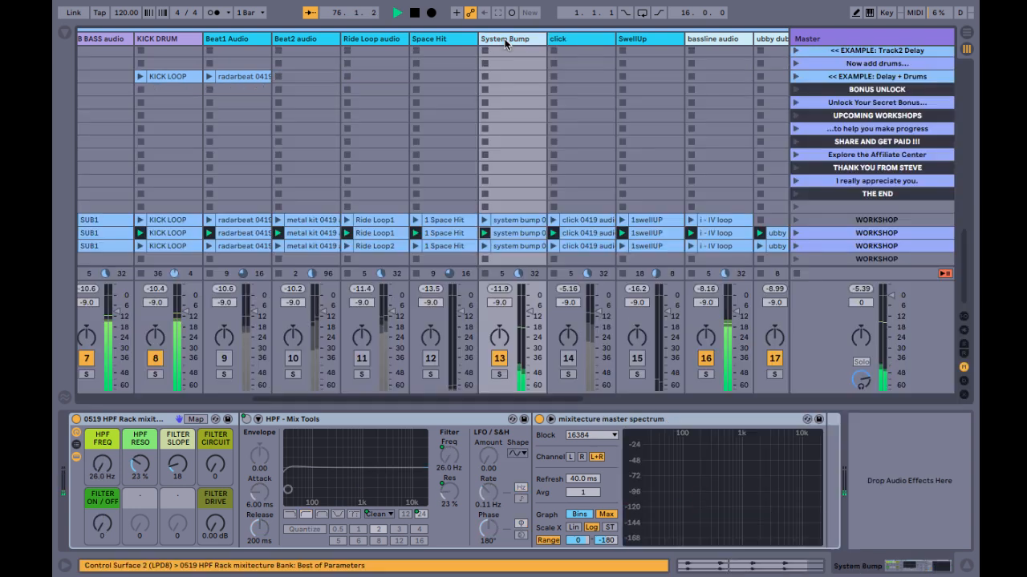
pyautogui.click(505, 40)
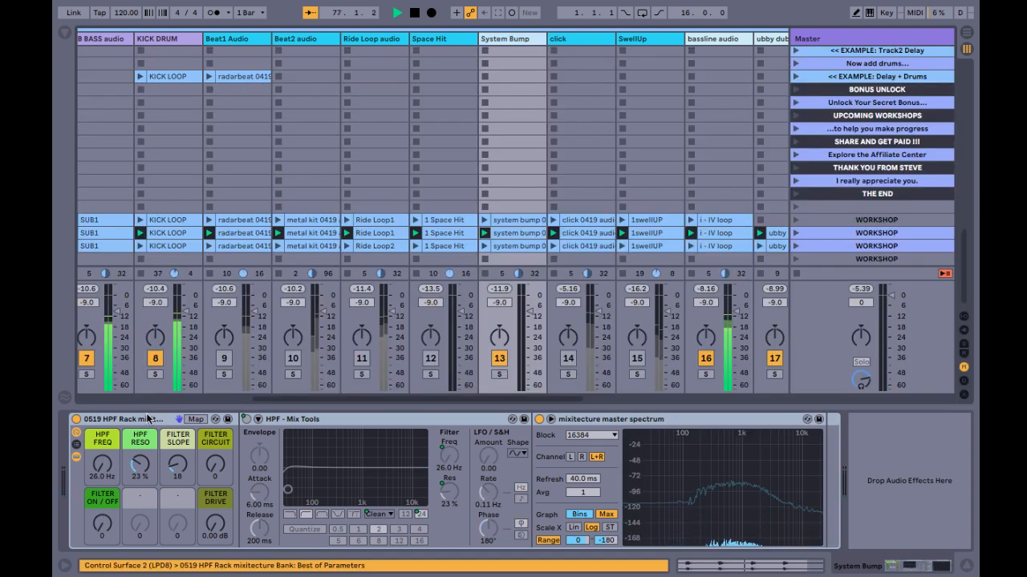
pyautogui.click(738, 485)
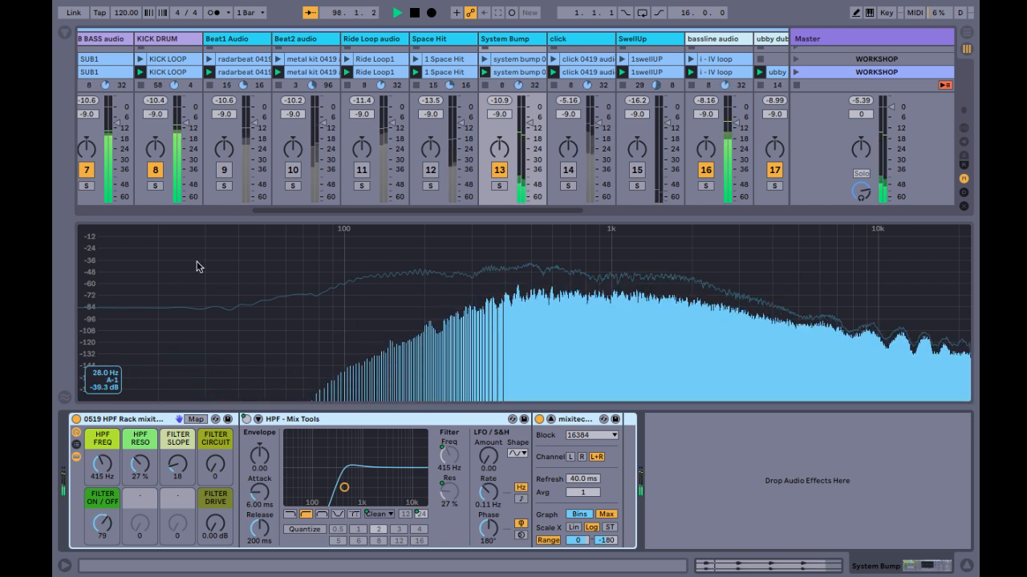
# Step: Swap System Bump for Space Hit, and set Space Hit's high-pass filter to 222 Hz with 27 % resonance and FILTER ON / OFF at 50
pyautogui.click(433, 170)
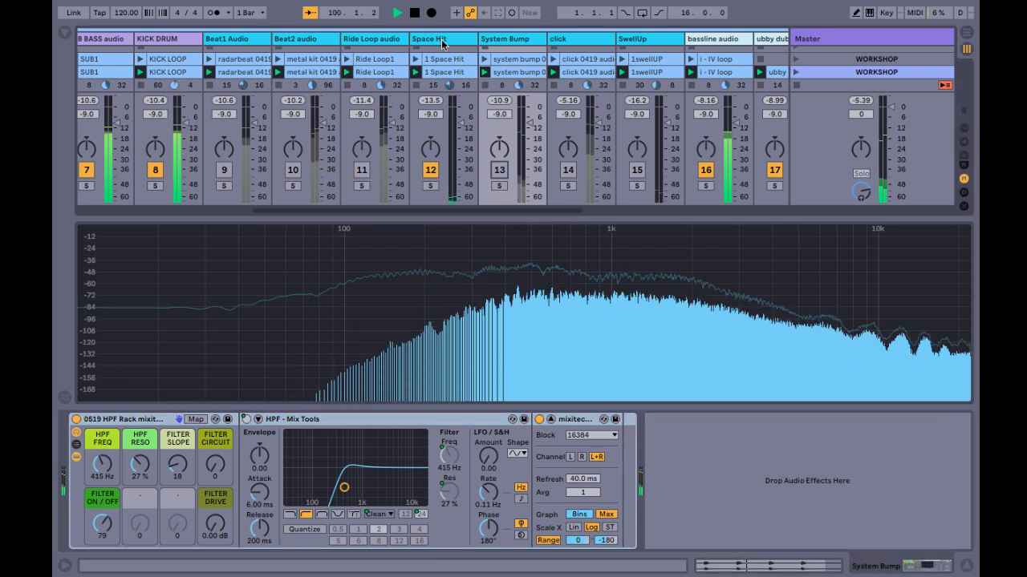
pyautogui.click(441, 40)
pyautogui.click(444, 233)
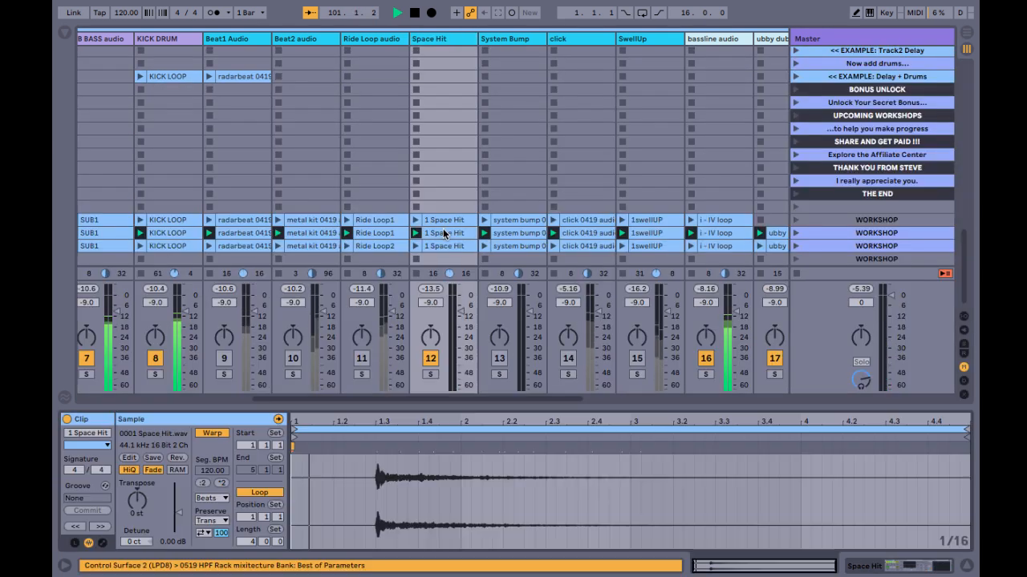
pyautogui.hotkey('shift', 'Tab')
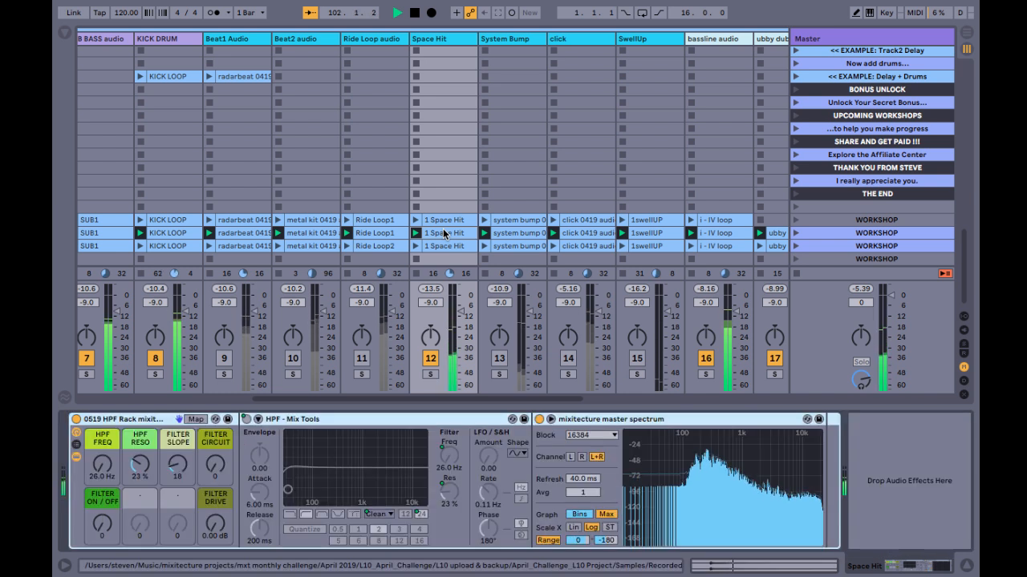
pyautogui.doubleClick(695, 467)
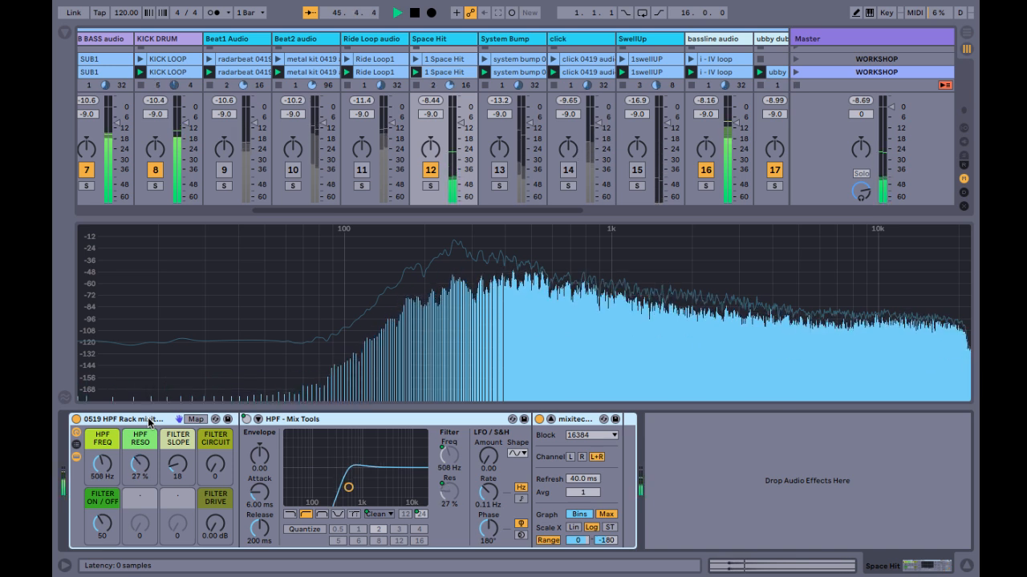
pyautogui.press('space')
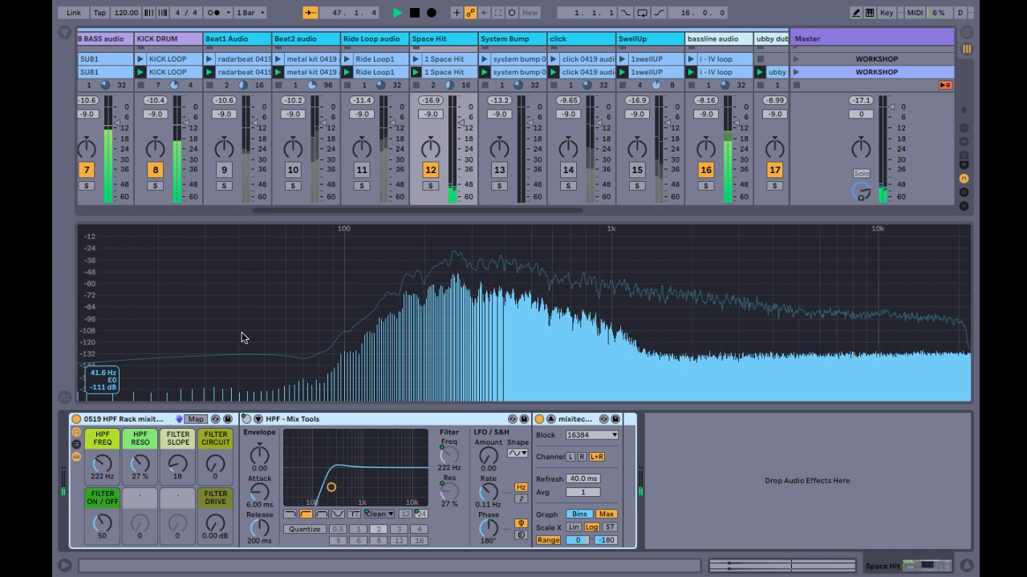
pyautogui.press('space')
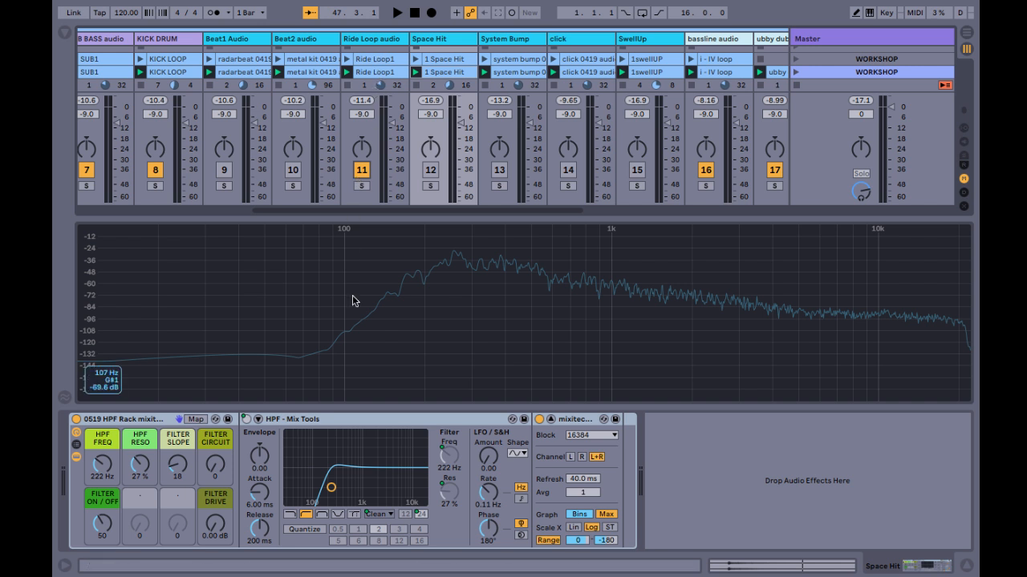
# Step: Play Ride Loop audio in place of Space Hit, and set its high-pass filter to 461 Hz, 31 % resonance and FILTER ON / OFF at 44
pyautogui.press('space')
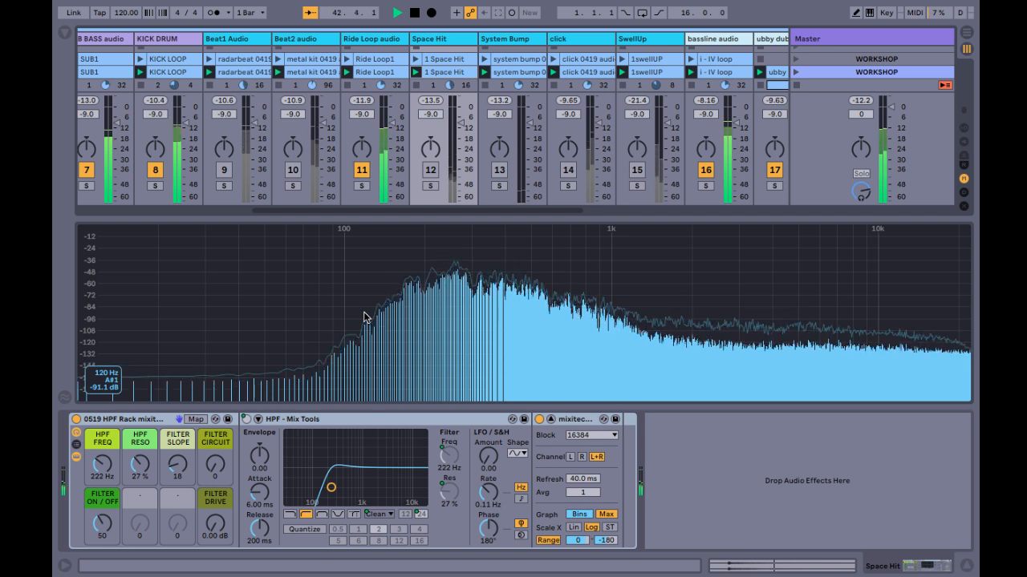
pyautogui.click(372, 40)
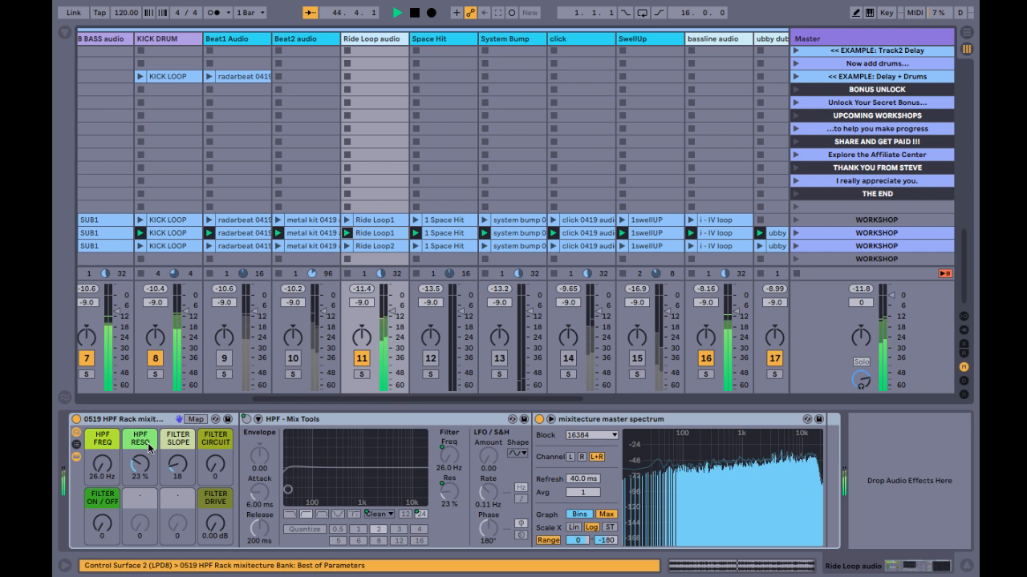
pyautogui.doubleClick(686, 473)
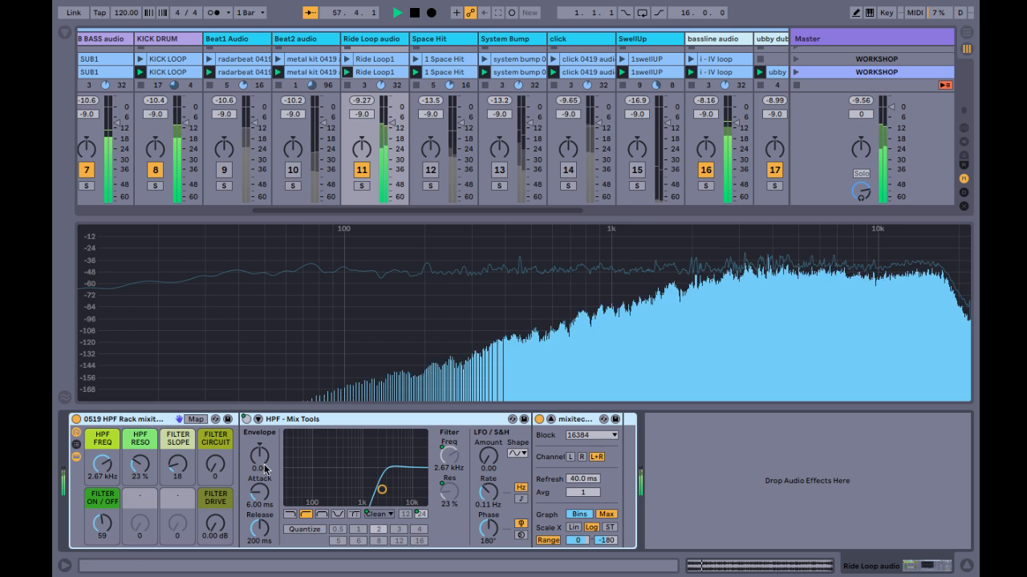
pyautogui.click(450, 457)
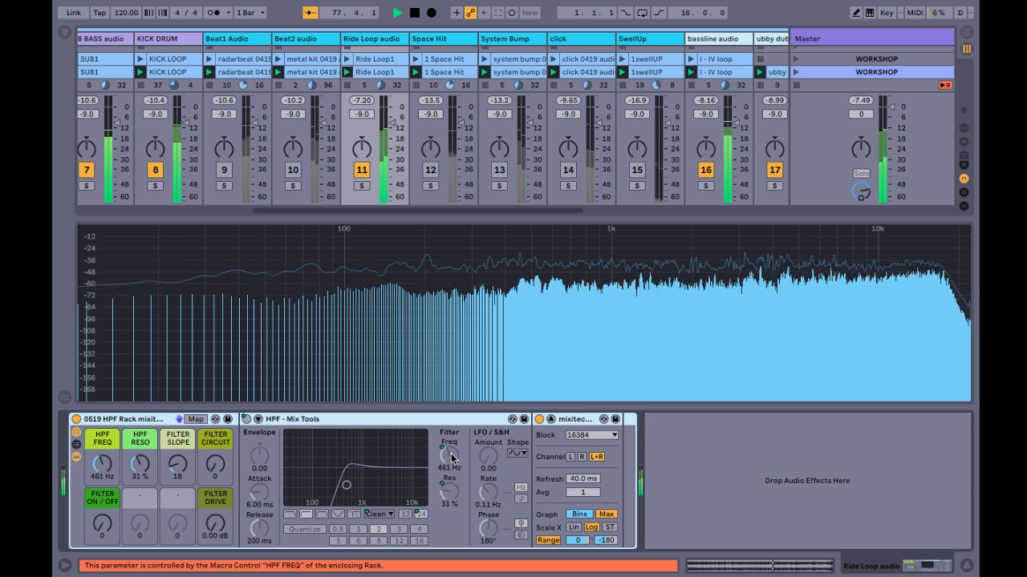
pyautogui.press('space')
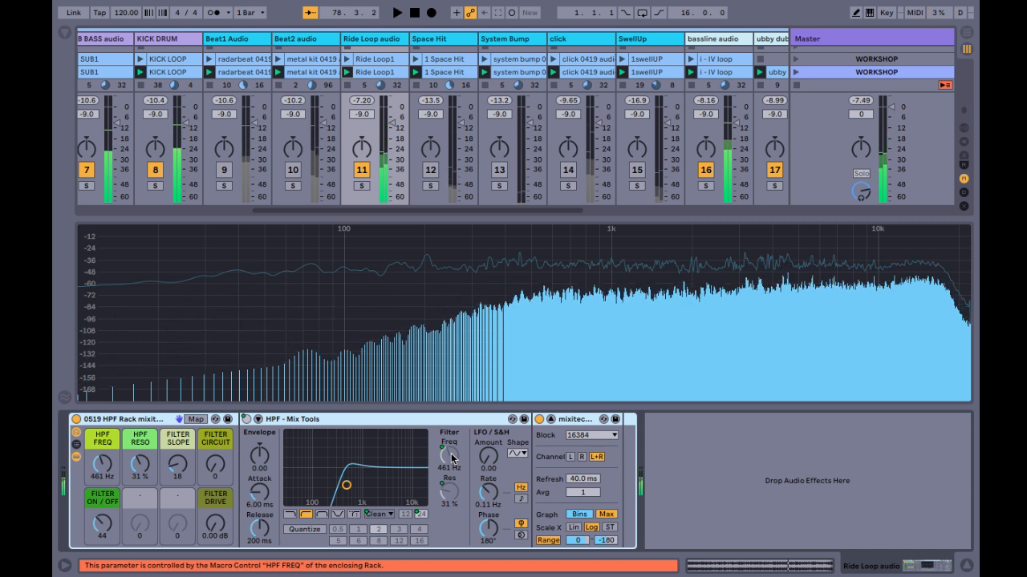
# Step: Swap Ride Loop audio for Beat2 audio, and set Beat2's high-pass filter to 415 Hz with 28 % resonance and FILTER ON / OFF at 57
pyautogui.click(295, 169)
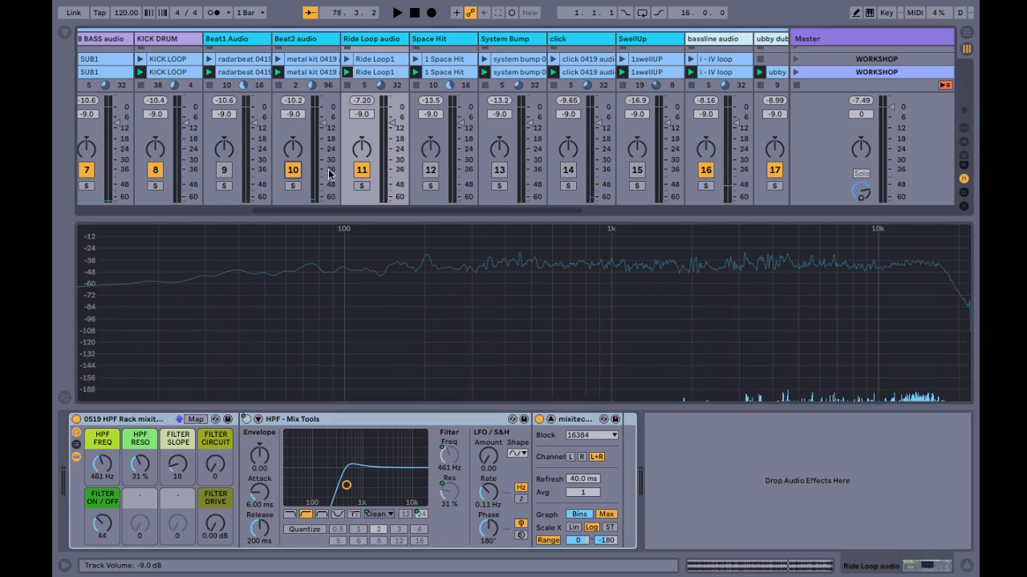
pyautogui.press('space')
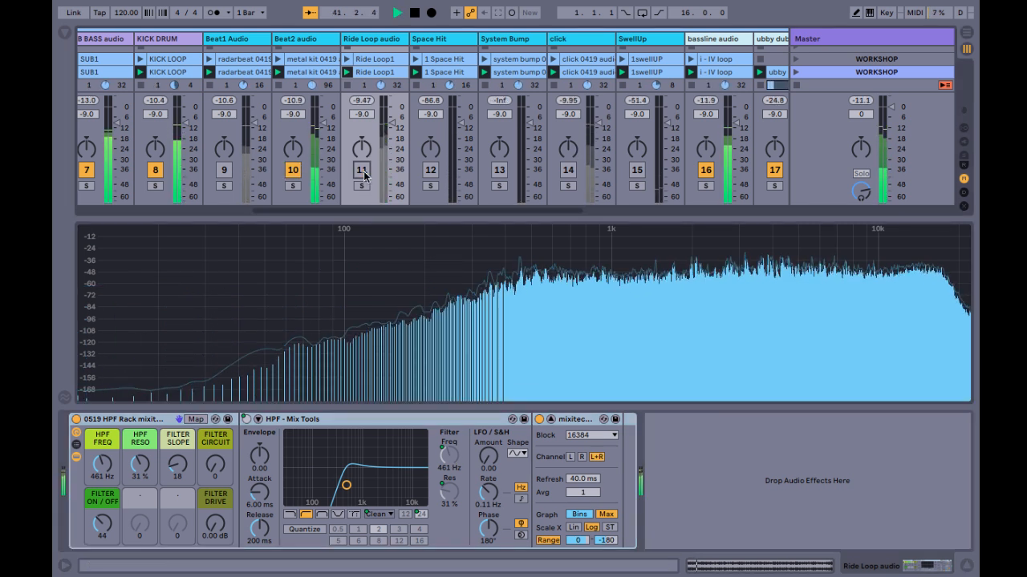
pyautogui.click(292, 187)
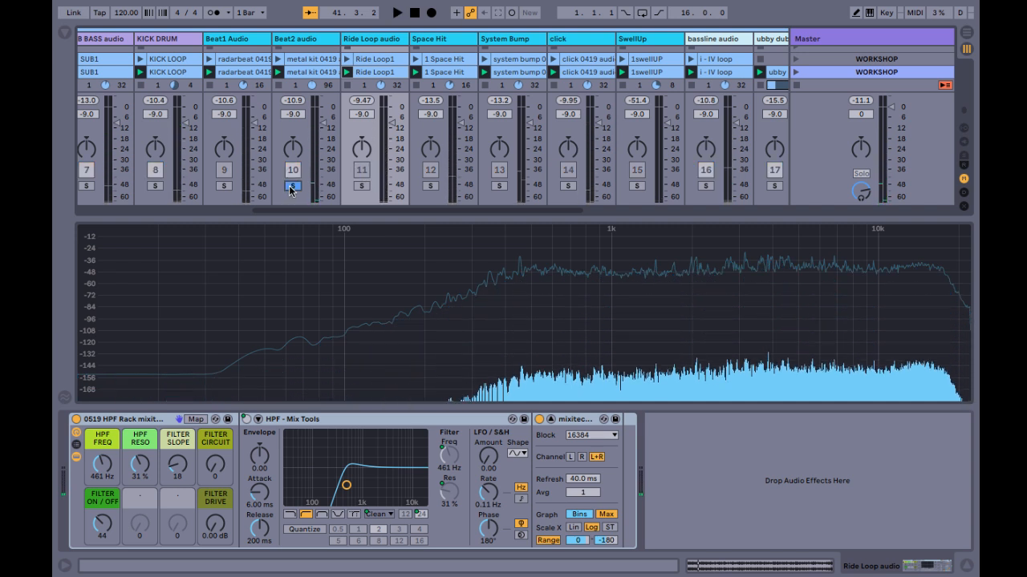
pyautogui.click(310, 40)
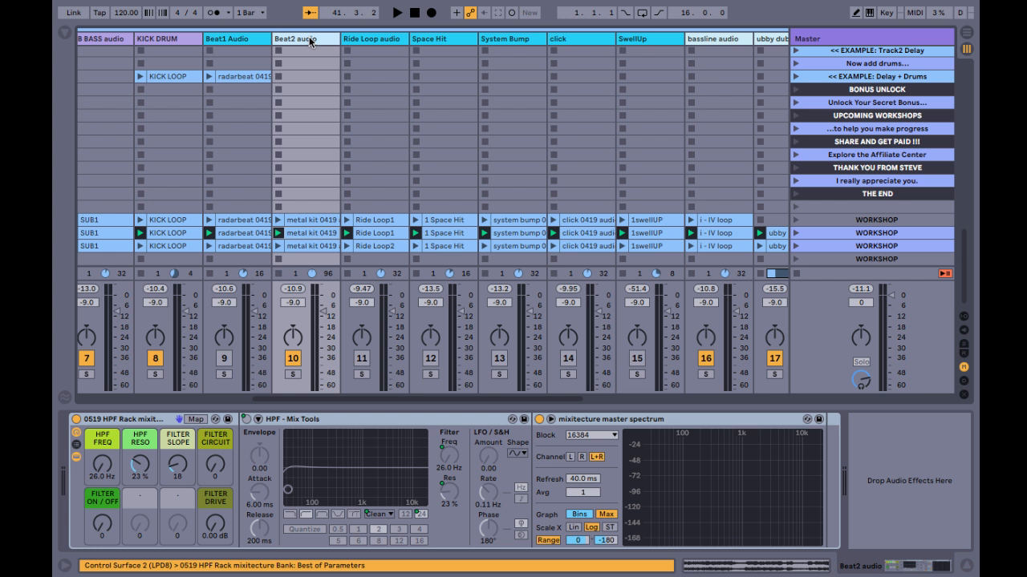
pyautogui.click(141, 419)
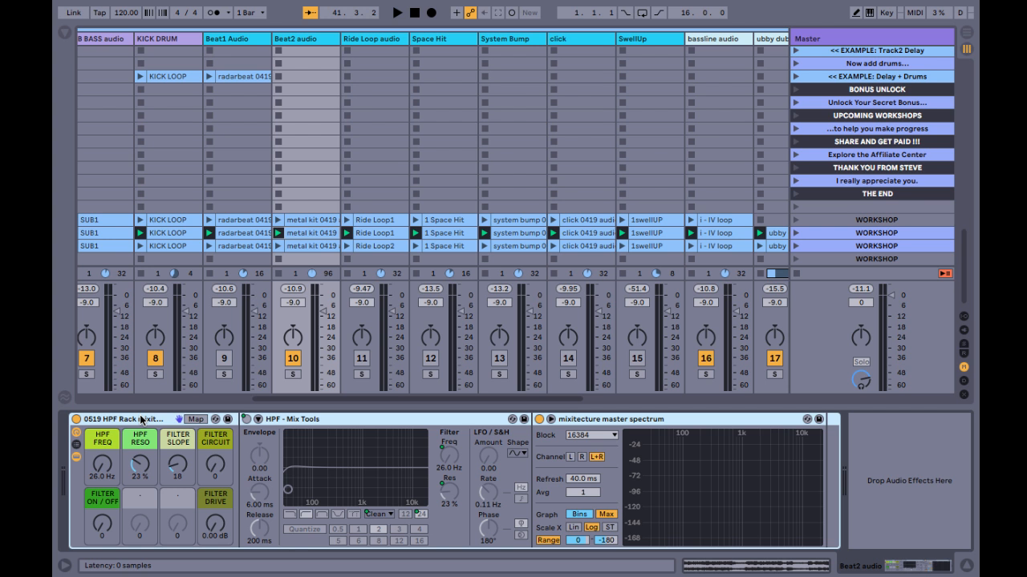
pyautogui.press('space')
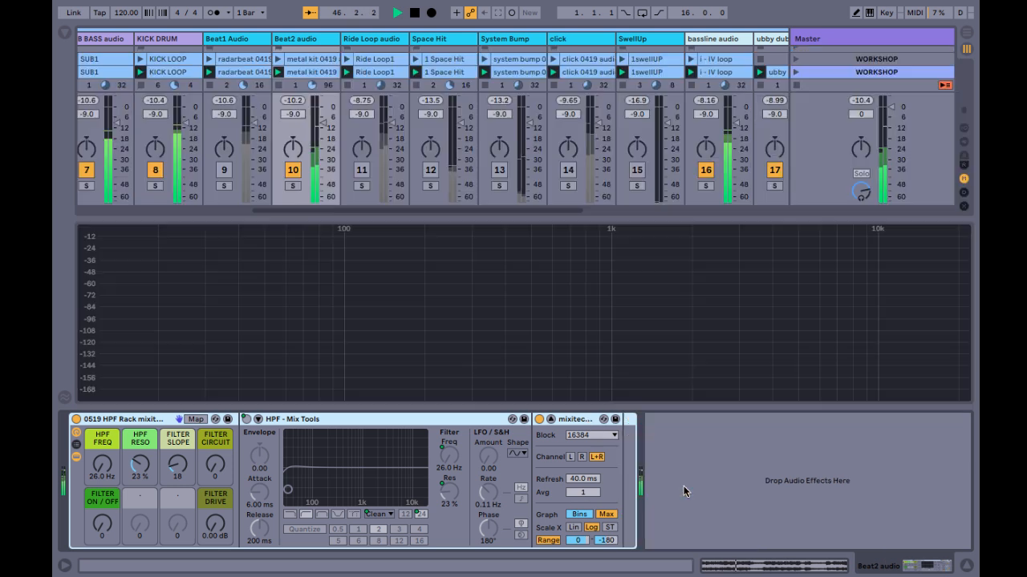
pyautogui.doubleClick(684, 486)
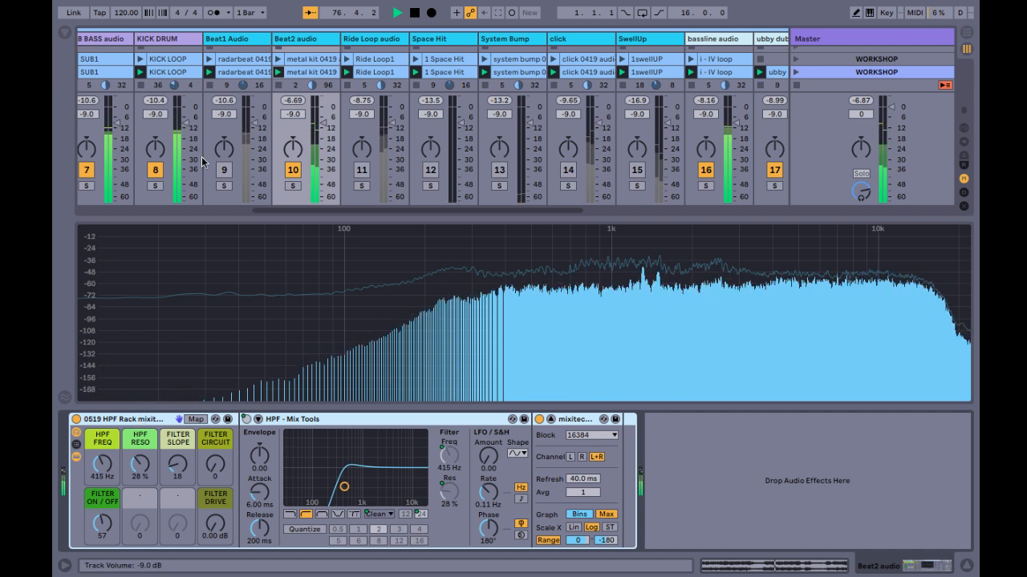
# Step: Play Beat1 Audio in place of Beat2 audio and inspect its enlarged master spectrum display
pyautogui.click(228, 174)
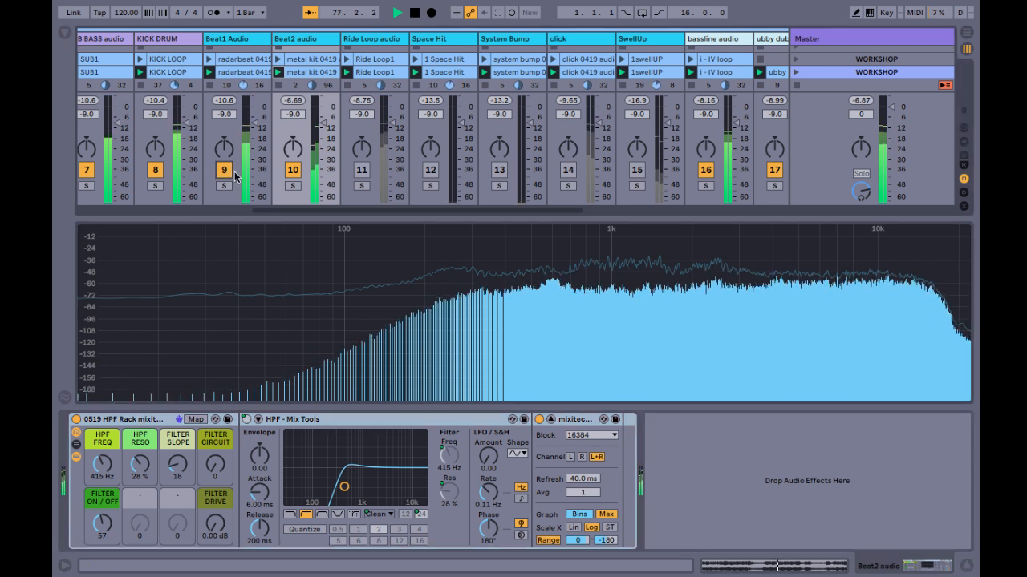
pyautogui.click(233, 37)
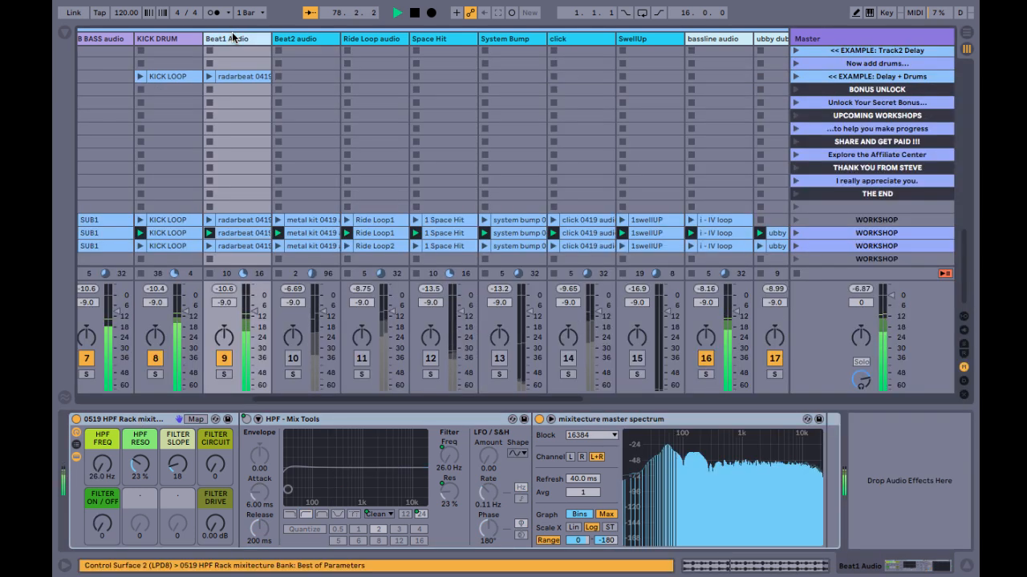
pyautogui.doubleClick(668, 489)
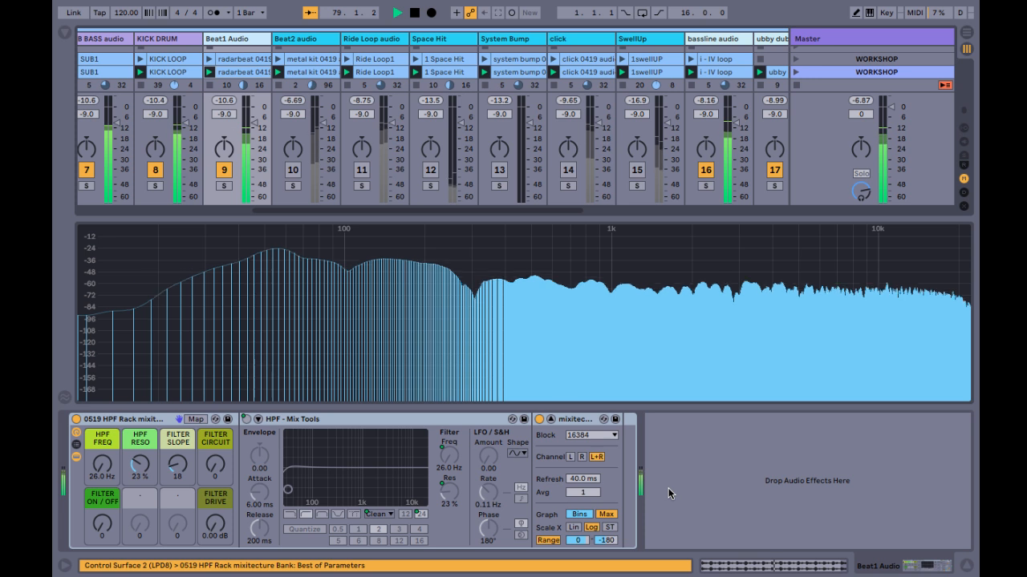
pyautogui.doubleClick(298, 269)
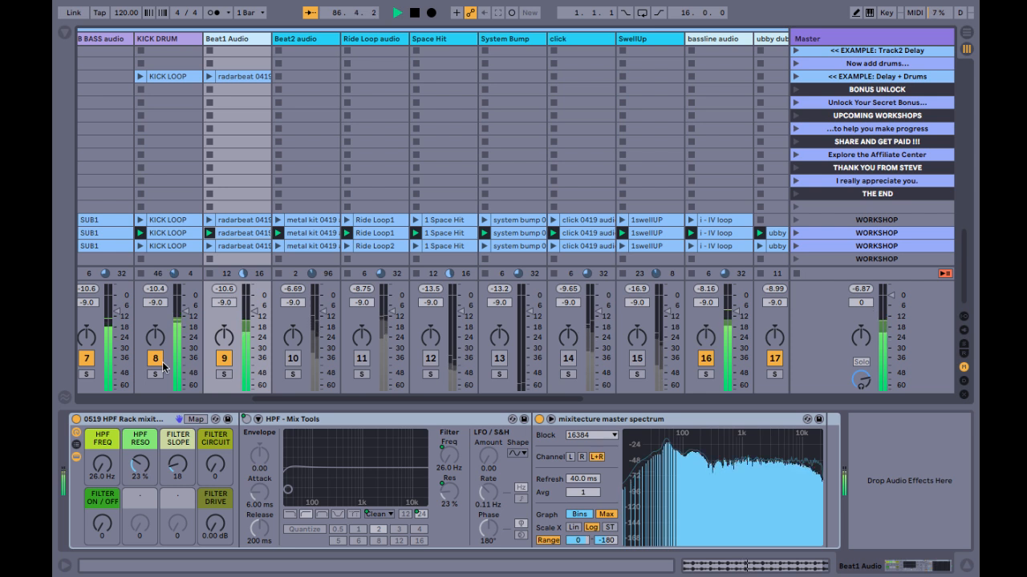
# Step: Mute SUB BASS audio and Beat1 Audio, unmute the KICK + SUB bus, and inspect KICK DRUM's enlarged spectrum
pyautogui.hscroll(-1, 163, 367)
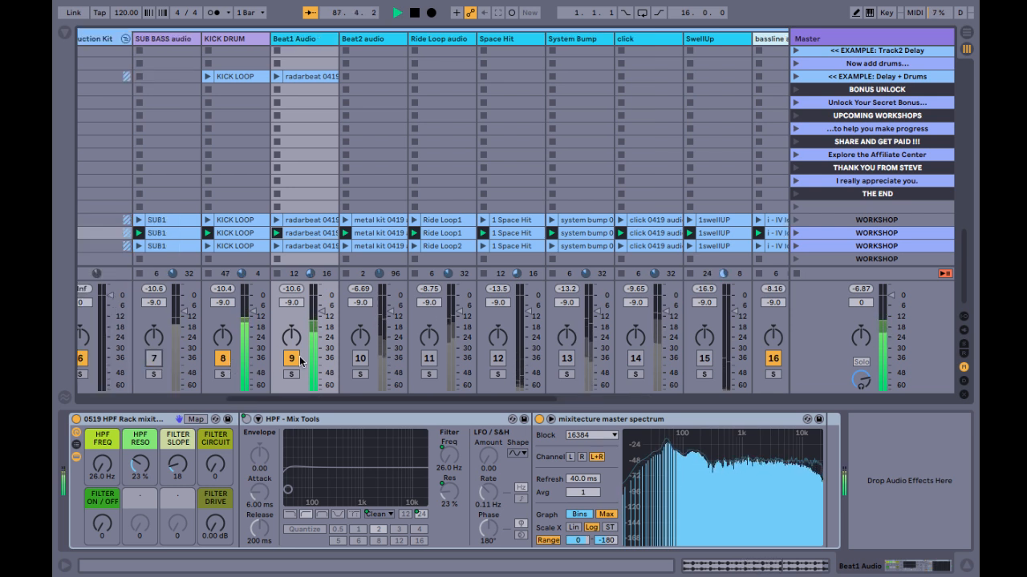
pyautogui.hscroll(9, 300, 362)
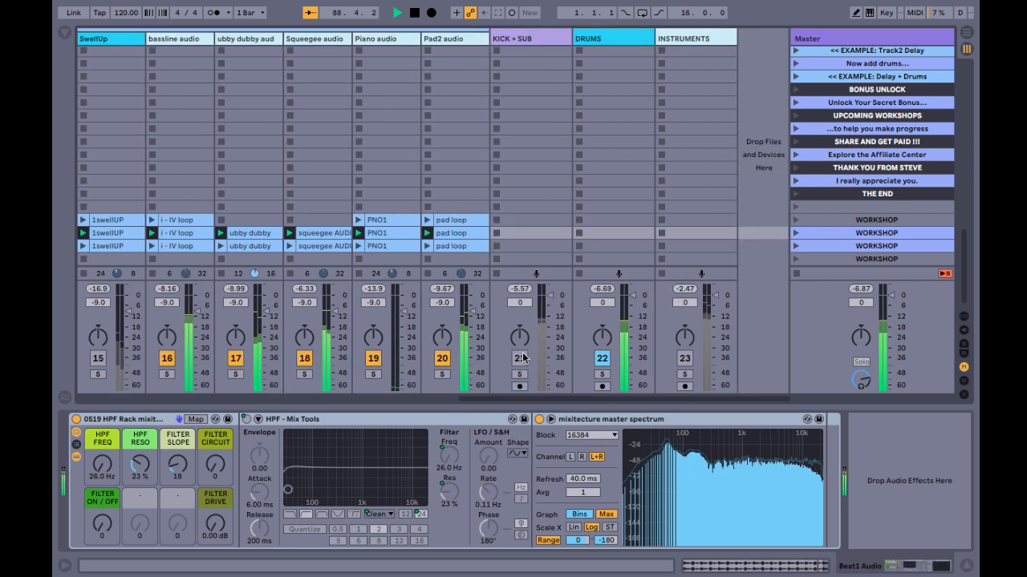
pyautogui.hscroll(-9, 354, 355)
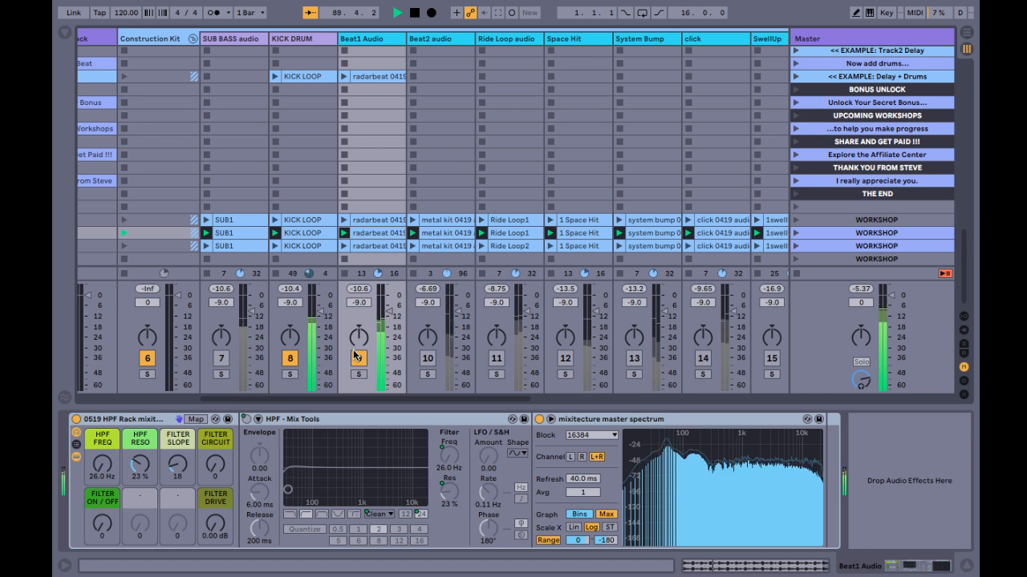
pyautogui.click(359, 359)
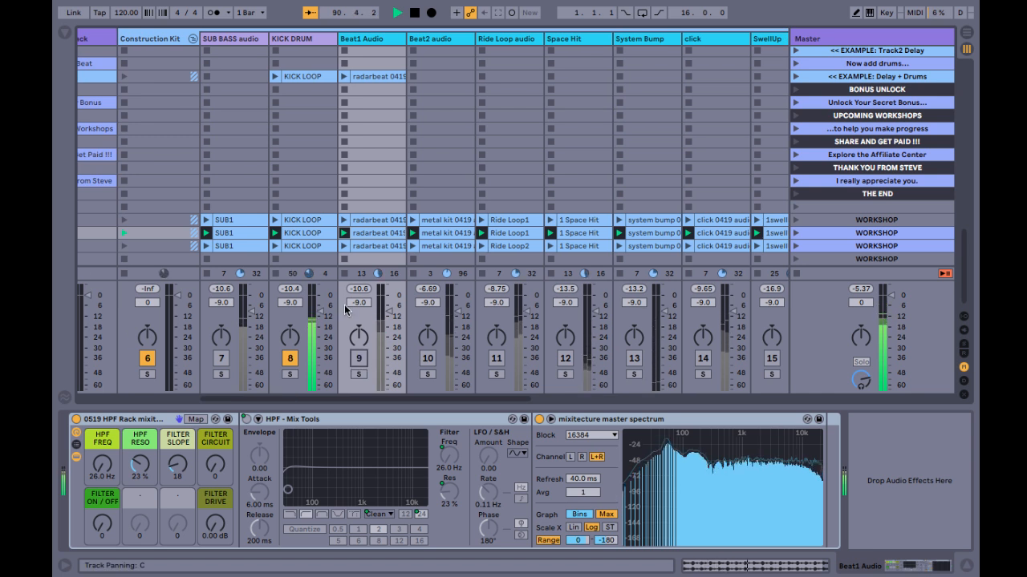
pyautogui.click(313, 170)
pyautogui.doubleClick(693, 483)
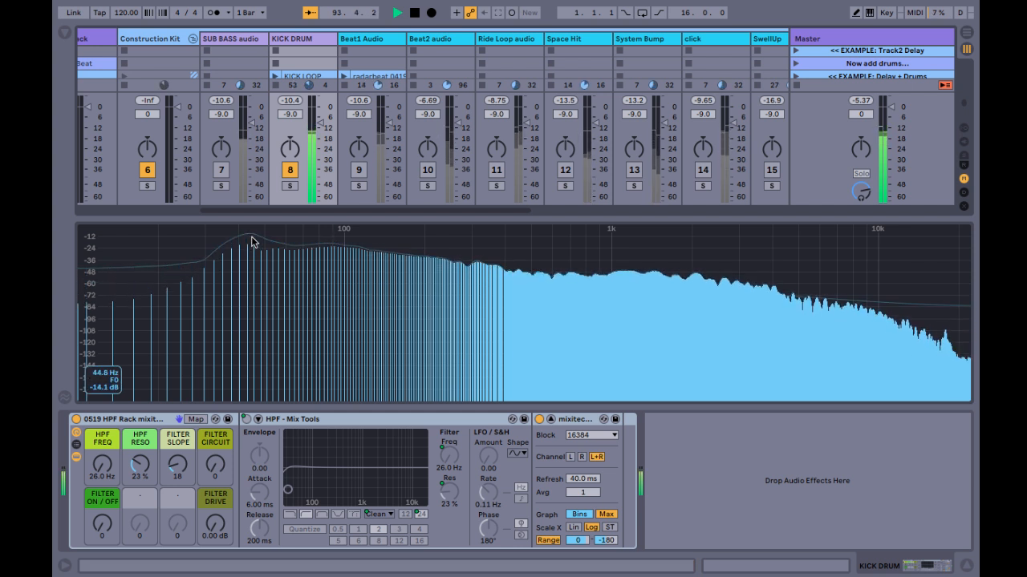
pyautogui.doubleClick(270, 277)
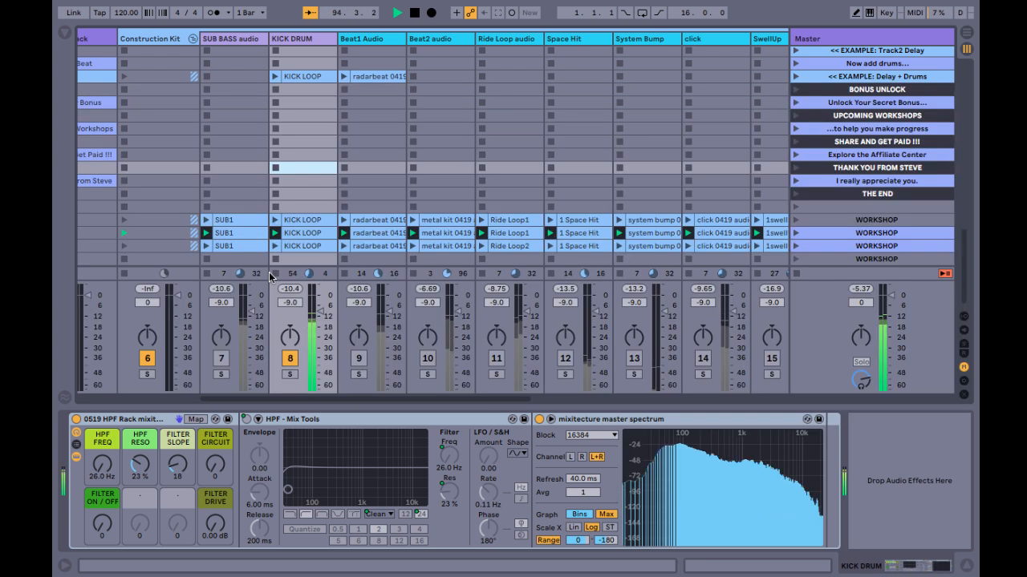
# Step: Play Beat1 Audio in place of KICK DRUM and mute the KICK + SUB bus
pyautogui.click(358, 360)
pyautogui.click(288, 361)
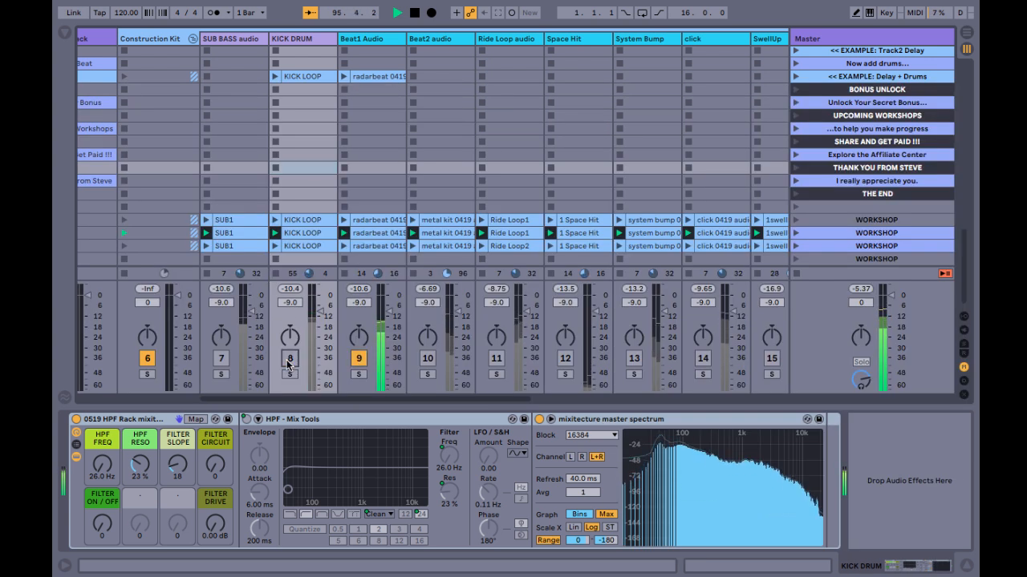
pyautogui.click(356, 182)
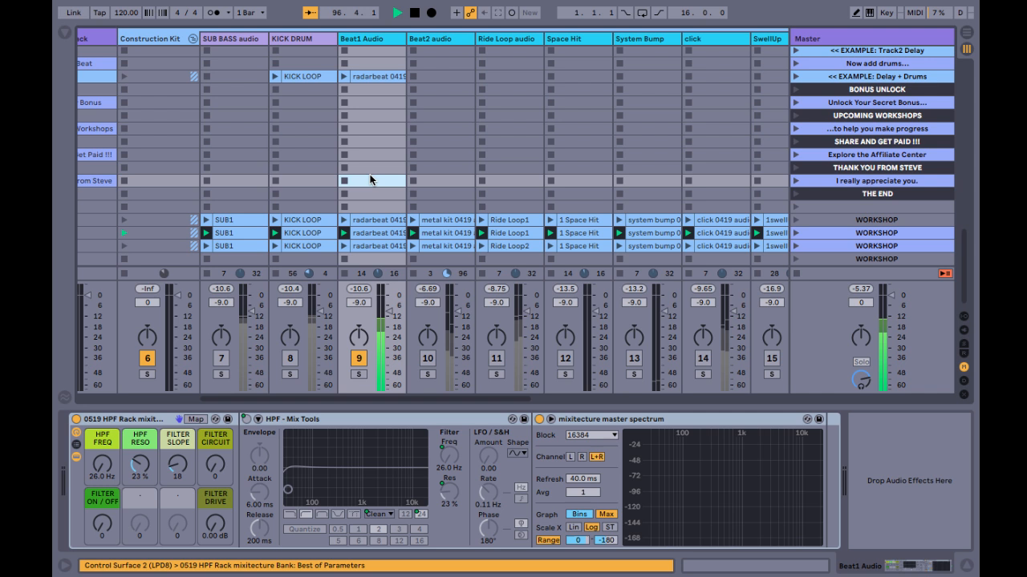
pyautogui.moveTo(656, 476)
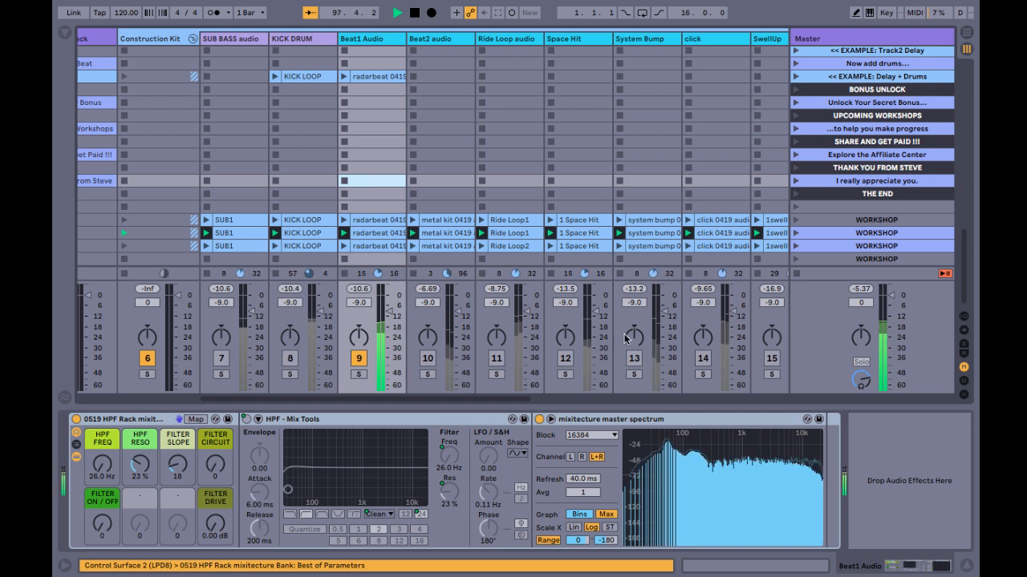
pyautogui.hscroll(10, 629, 336)
pyautogui.click(522, 362)
pyautogui.hscroll(-10, 522, 360)
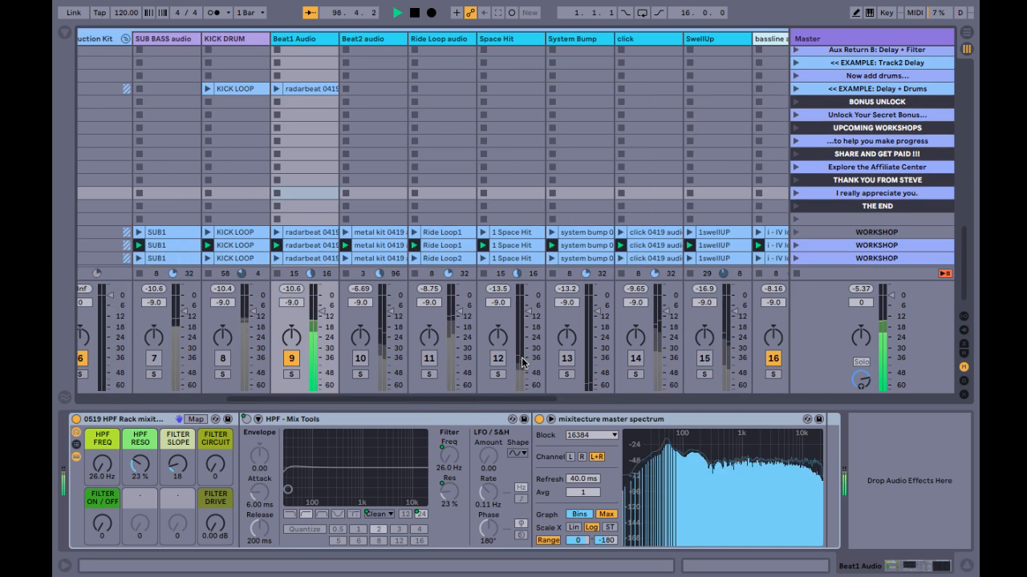
# Step: Set Beat1 Audio's high-pass filter to 125 Hz with 45 % resonance and FILTER ON / OFF at 37 while watching its enlarged spectrum
pyautogui.click(296, 42)
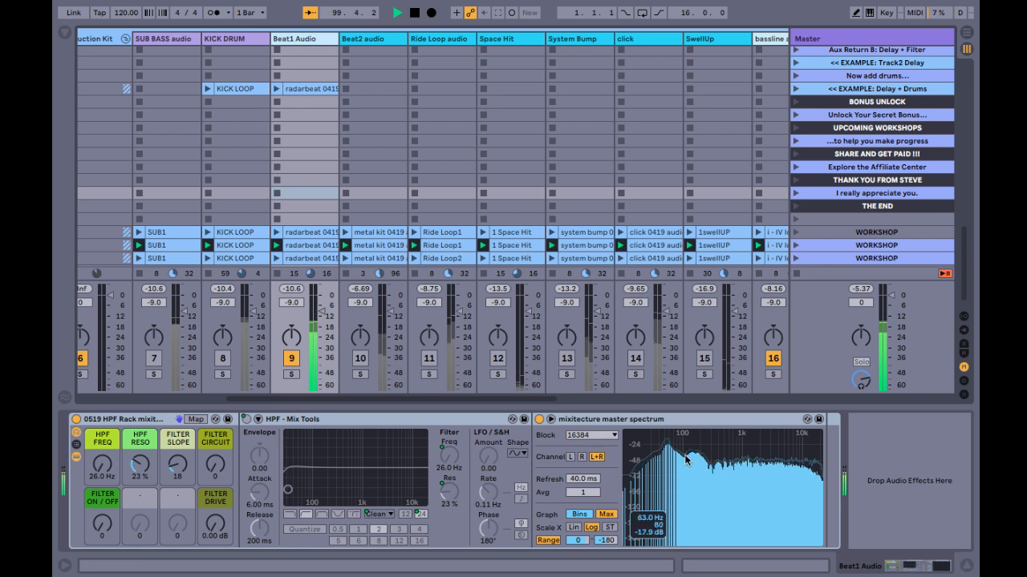
pyautogui.doubleClick(700, 476)
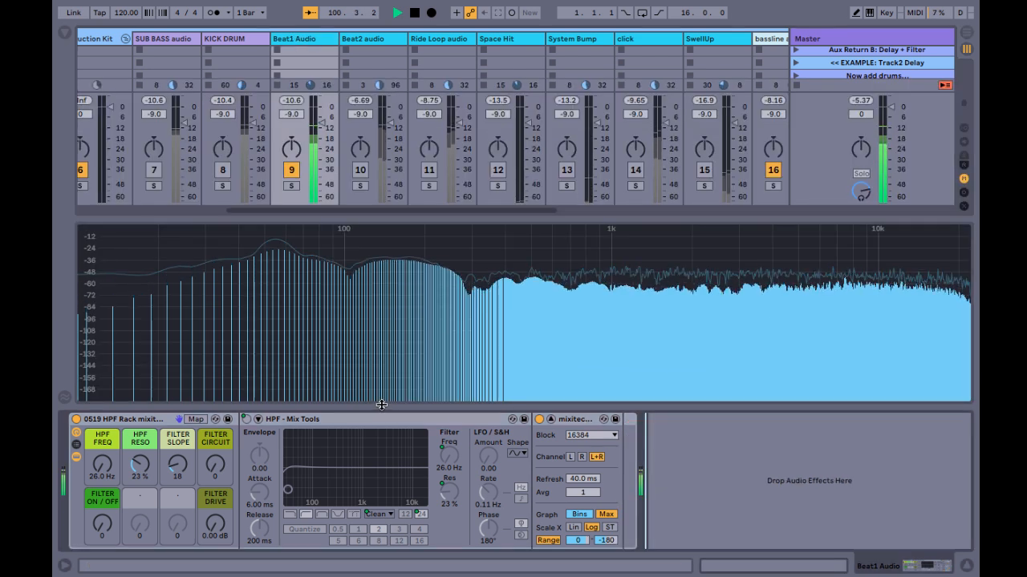
pyautogui.click(155, 424)
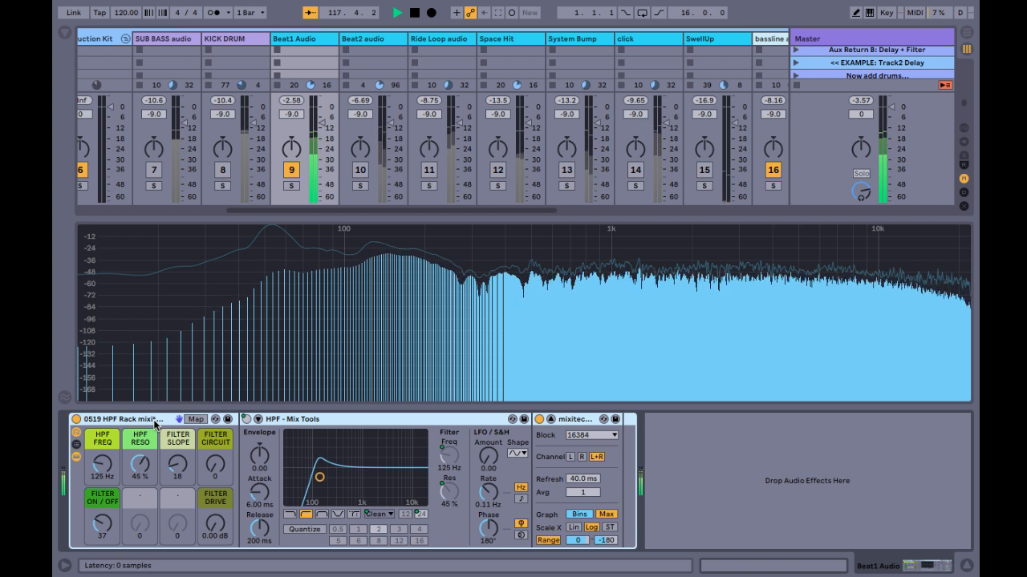
pyautogui.press('space')
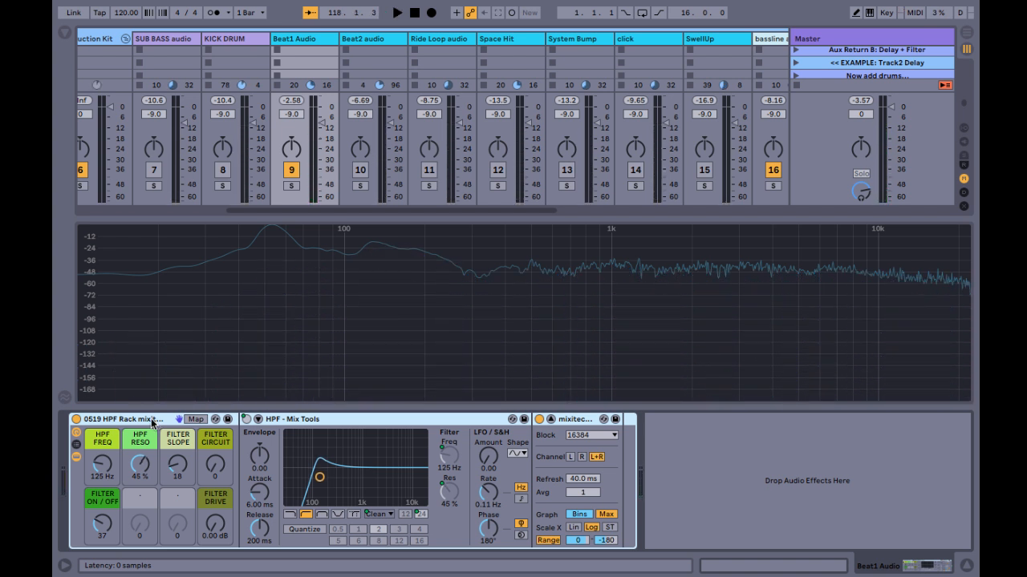
# Step: Set Beat1 Audio's high-pass resonance to 47 % and audition the filtered beat
pyautogui.click(233, 42)
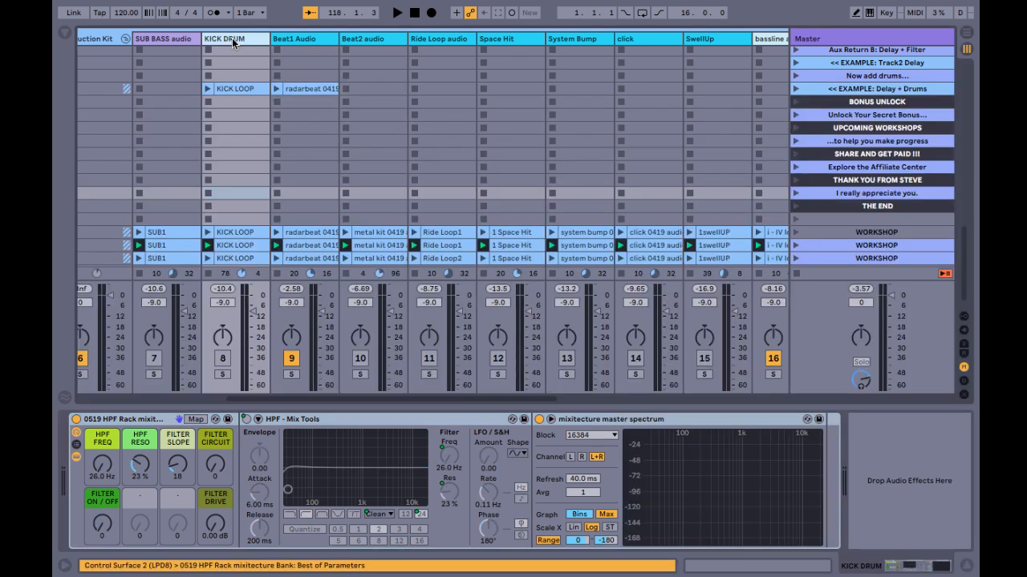
pyautogui.click(295, 39)
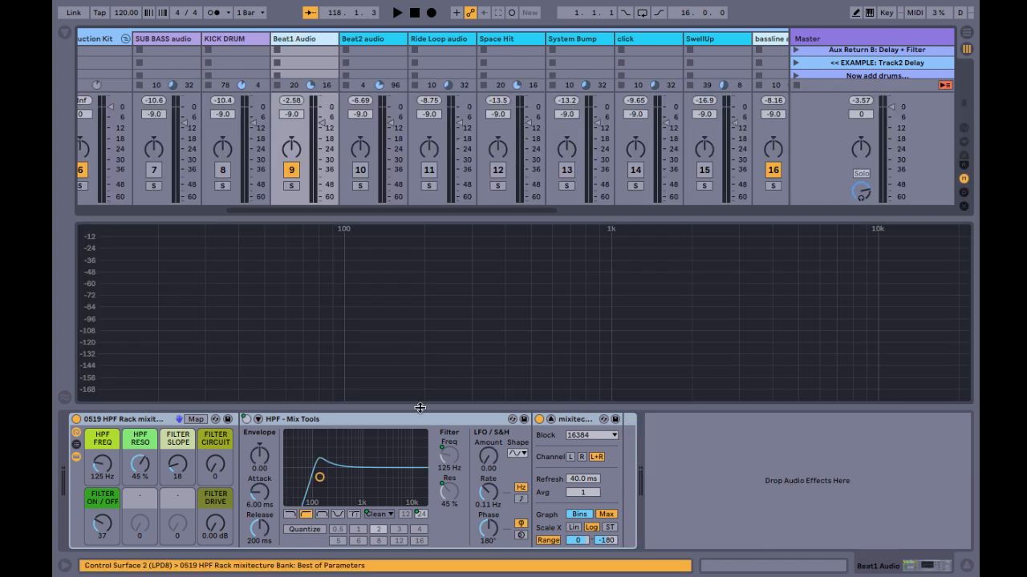
pyautogui.click(451, 462)
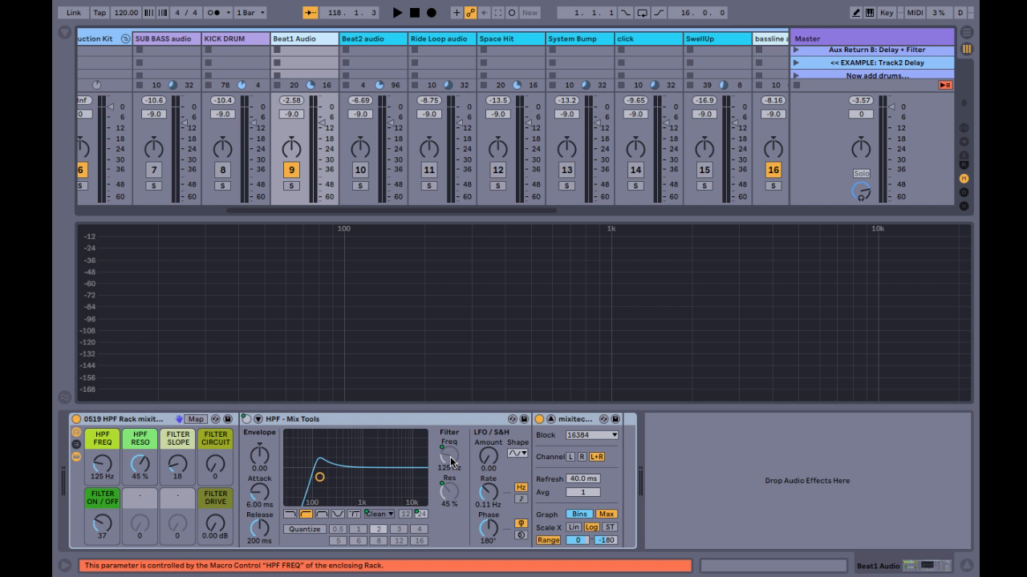
pyautogui.press('space')
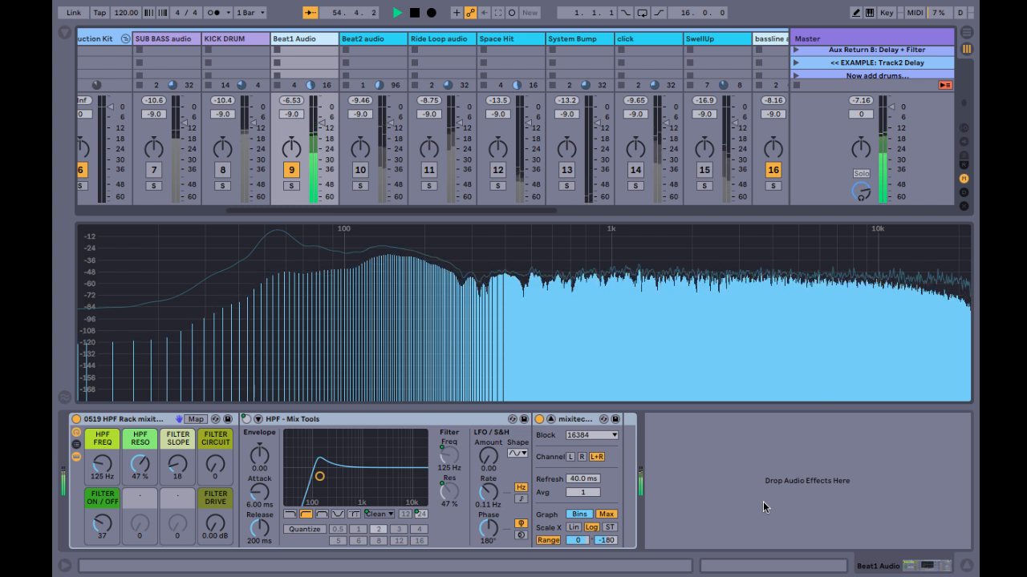
pyautogui.press('space')
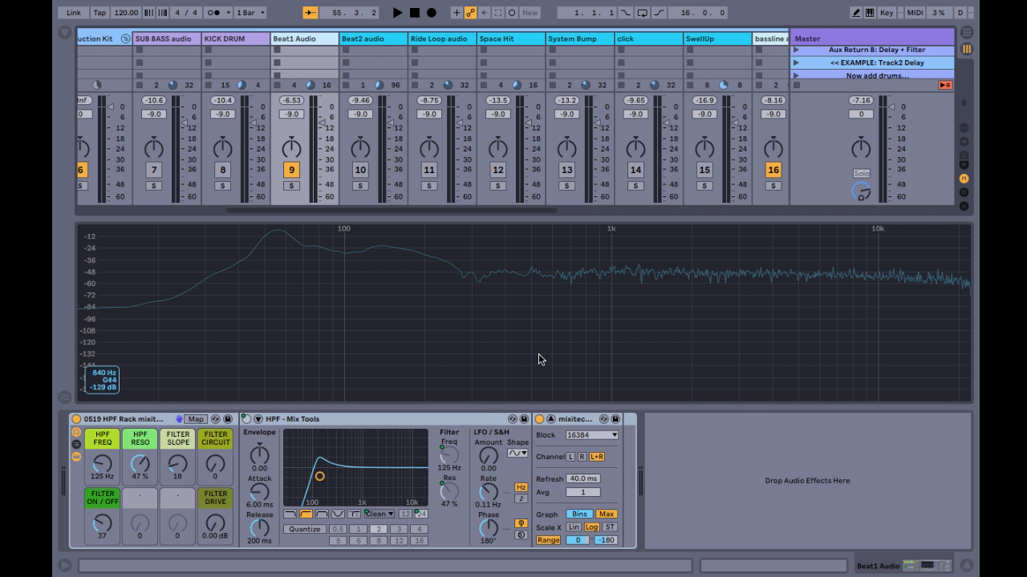
# Step: Unmute Beat2 audio, Ride Loop audio, Space Hit, System Bump, click and SwellUp, and play all the drum tracks together
pyautogui.click(409, 323)
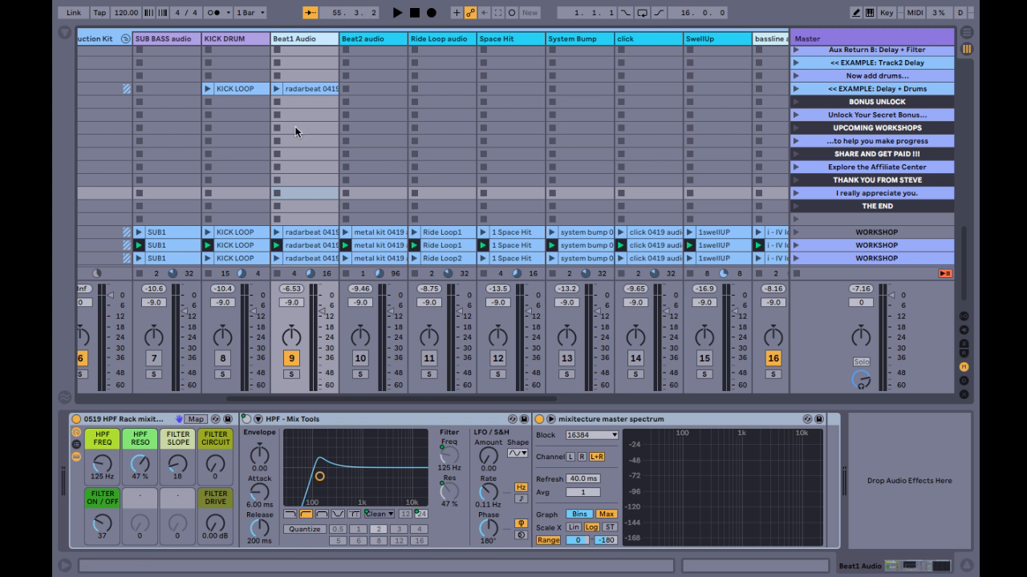
pyautogui.click(363, 363)
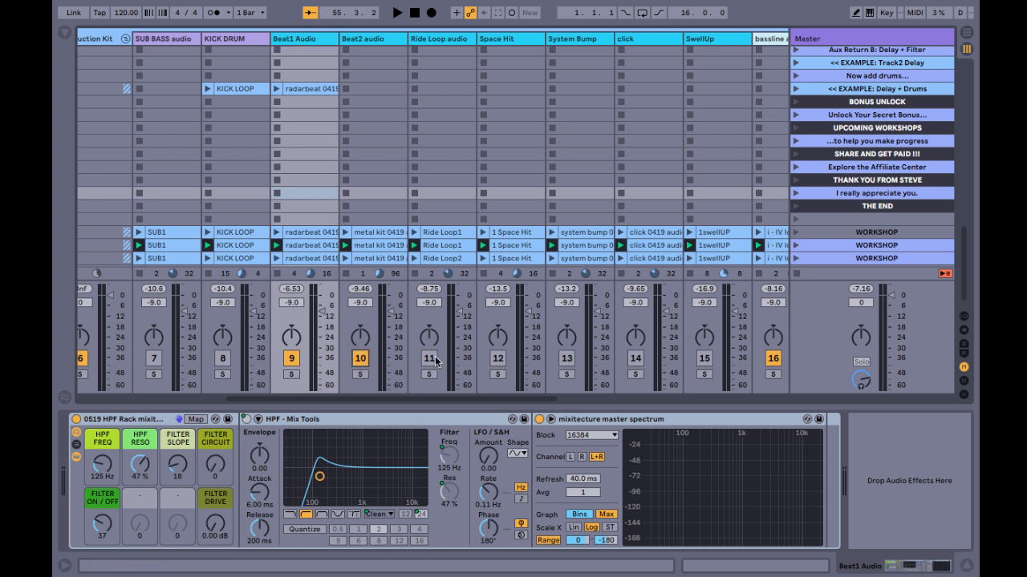
pyautogui.click(430, 360)
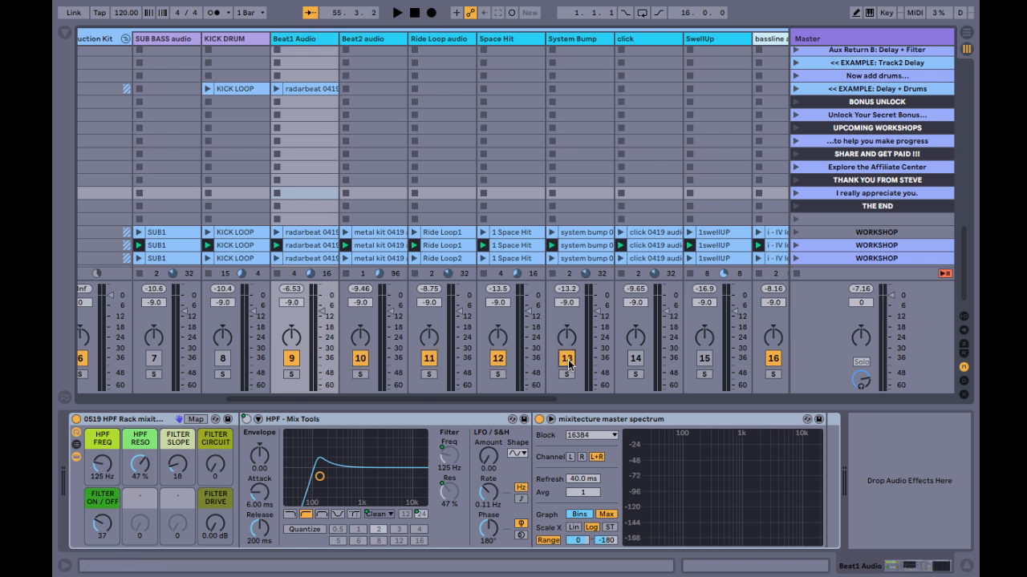
pyautogui.click(633, 363)
pyautogui.hscroll(5, 705, 362)
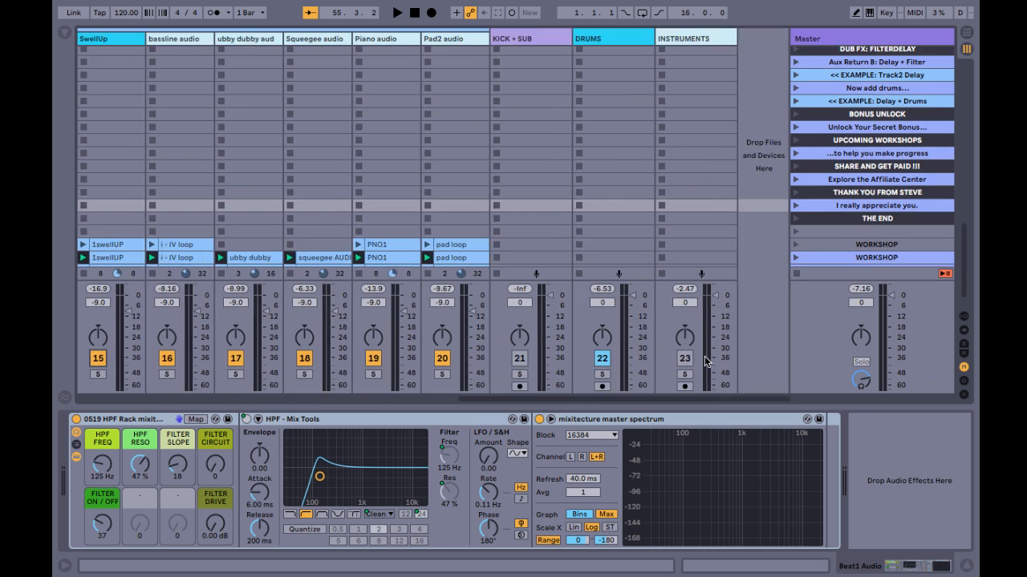
pyautogui.press('space')
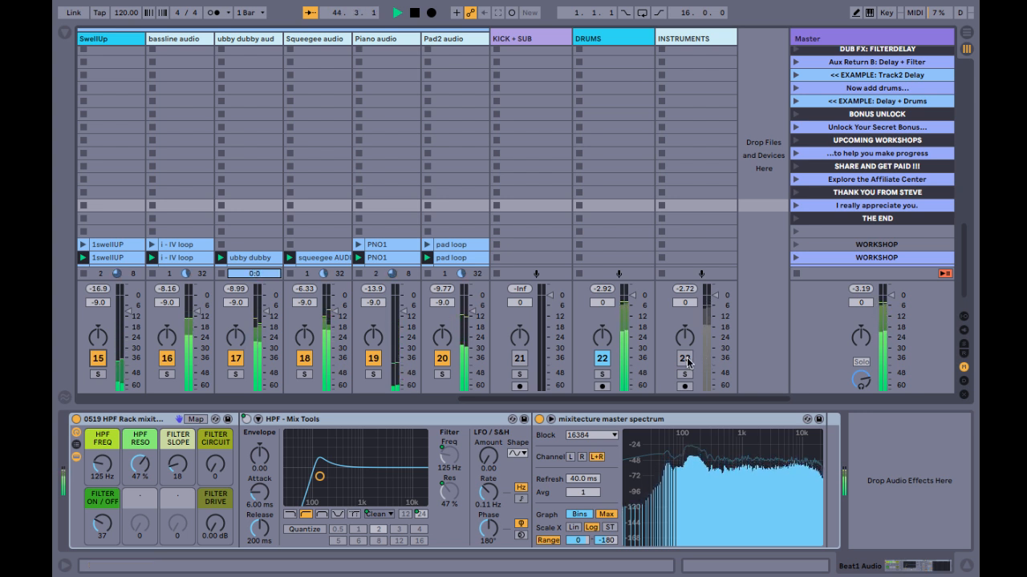
# Step: Unmute the INSTRUMENTS bus, play it together with the drums and check Pad2 audio's filtered spectrum
pyautogui.click(685, 359)
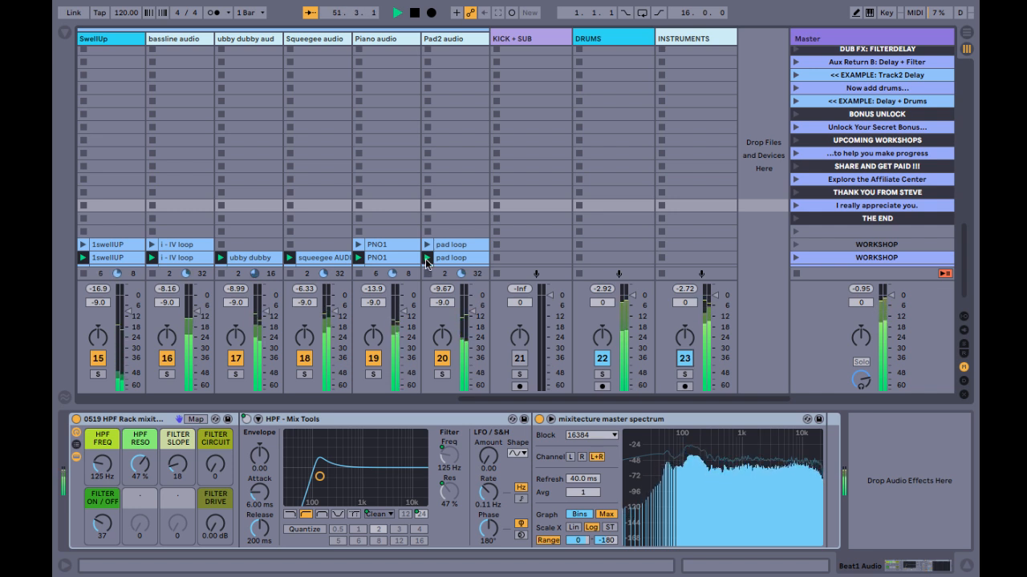
pyautogui.click(453, 39)
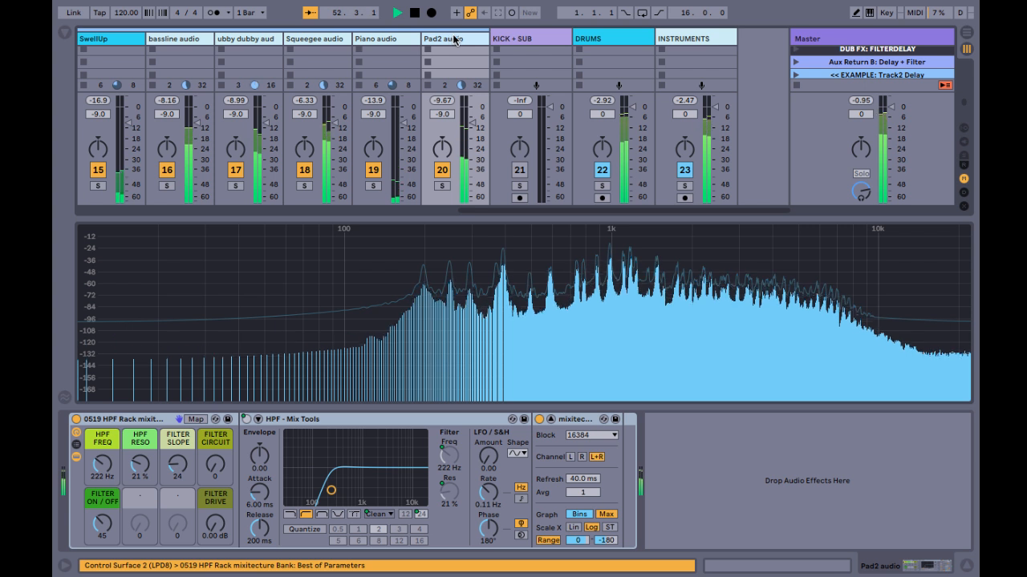
pyautogui.click(691, 39)
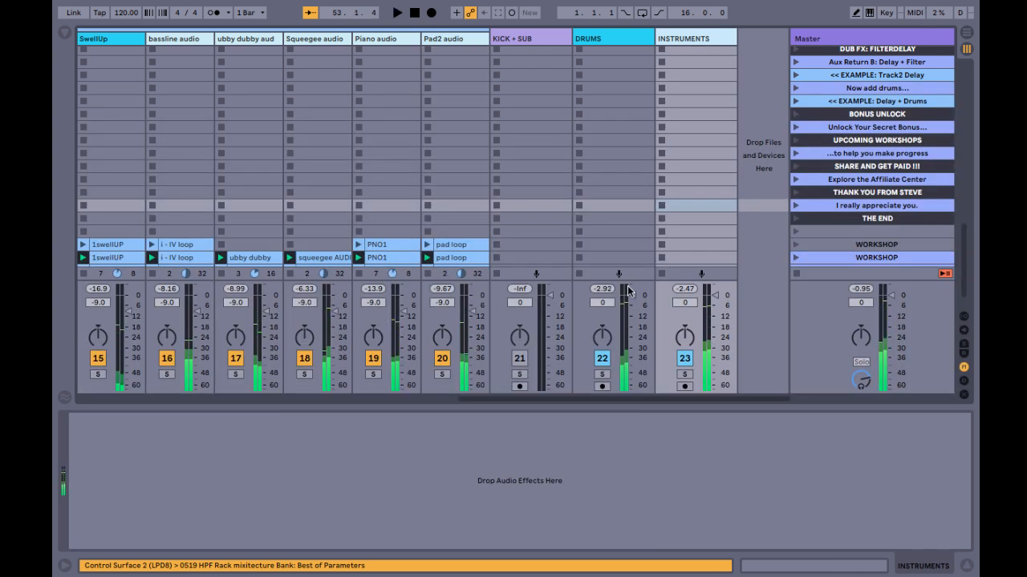
# Step: Mute the DRUMS and INSTRUMENTS buses, then unmute KICK DRUM and SUB BASS audio and play them
pyautogui.click(606, 361)
pyautogui.click(682, 359)
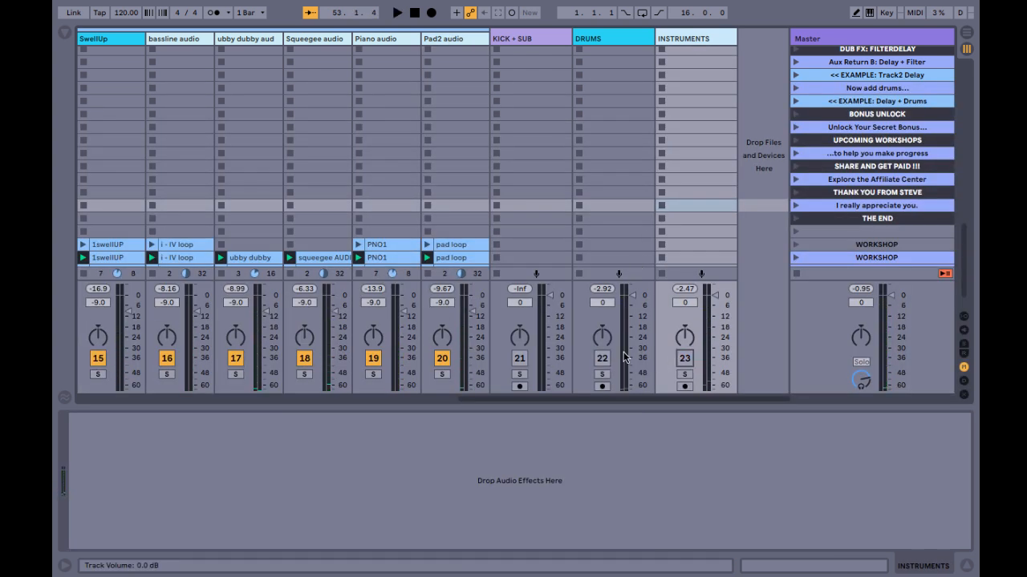
pyautogui.hscroll(-10, 367, 247)
pyautogui.scroll(-2, 367, 247)
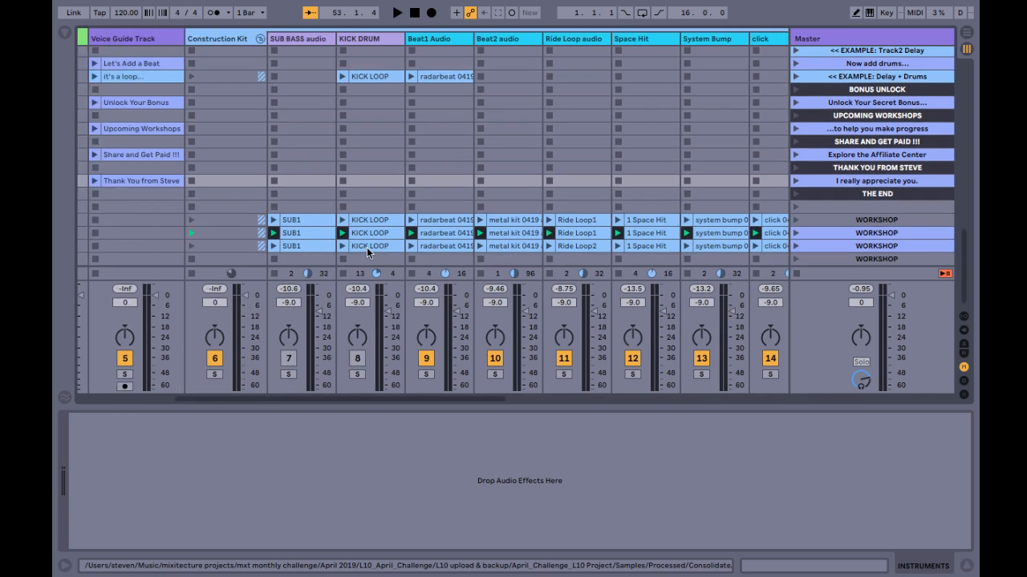
pyautogui.hscroll(-4, 367, 247)
pyautogui.hscroll(5, 514, 218)
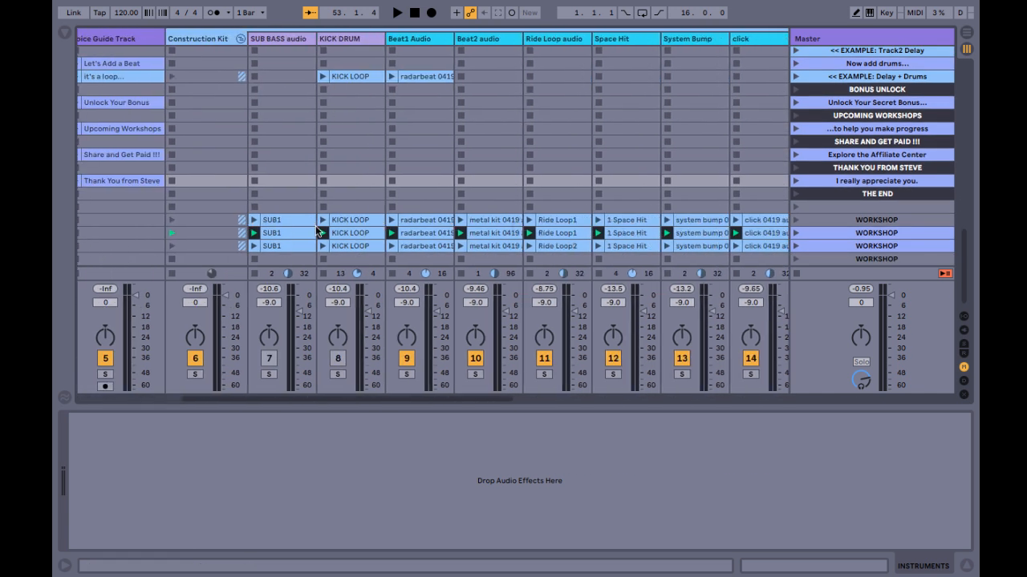
pyautogui.click(337, 358)
pyautogui.click(268, 363)
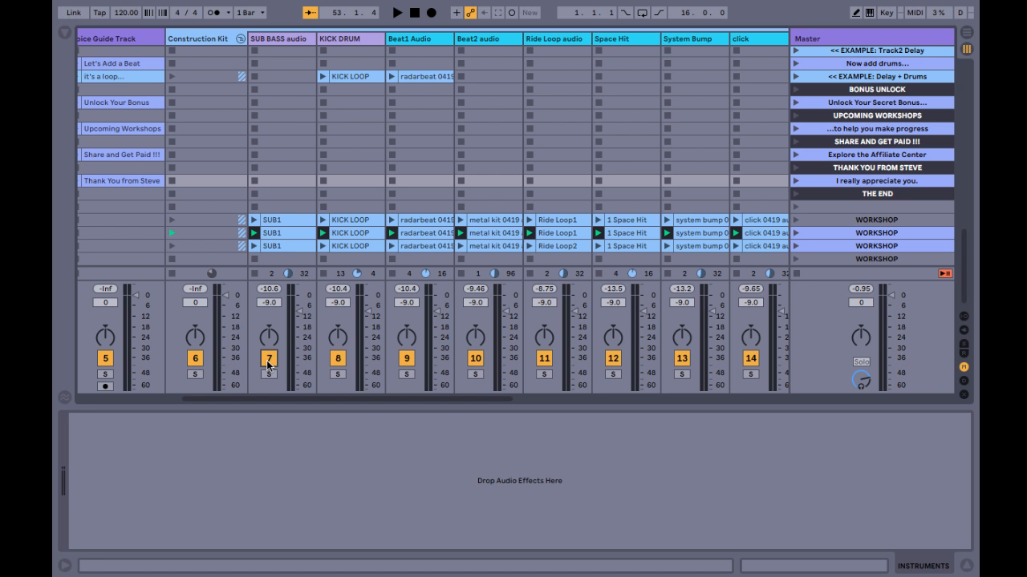
pyautogui.press('space')
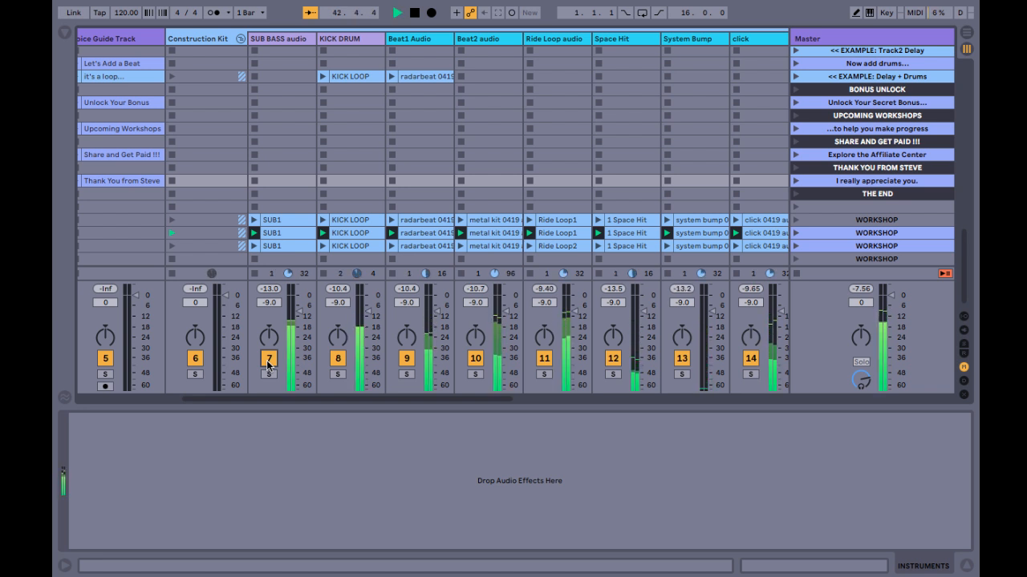
pyautogui.press('super+Tab')
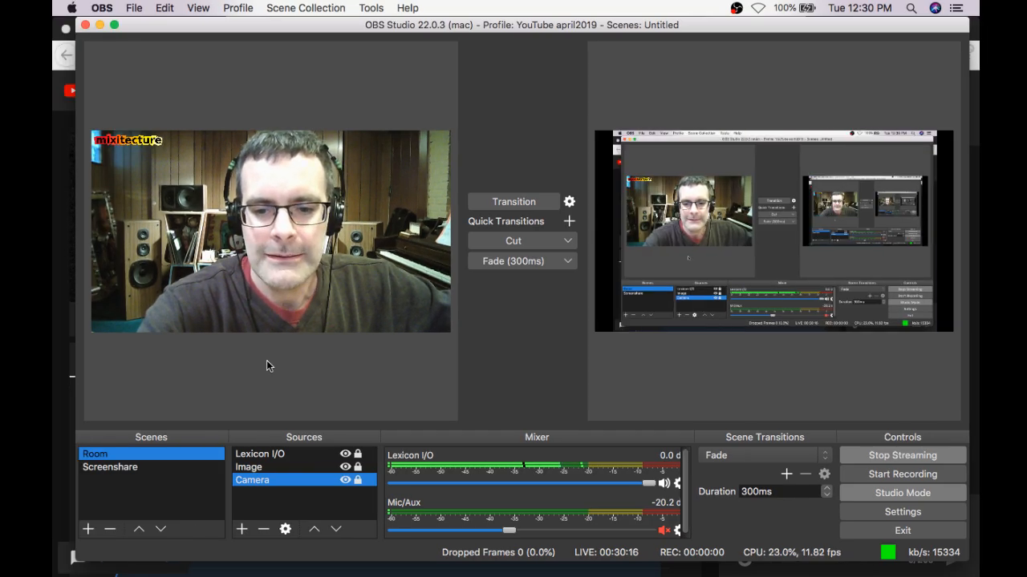
pyautogui.press('super+Tab')
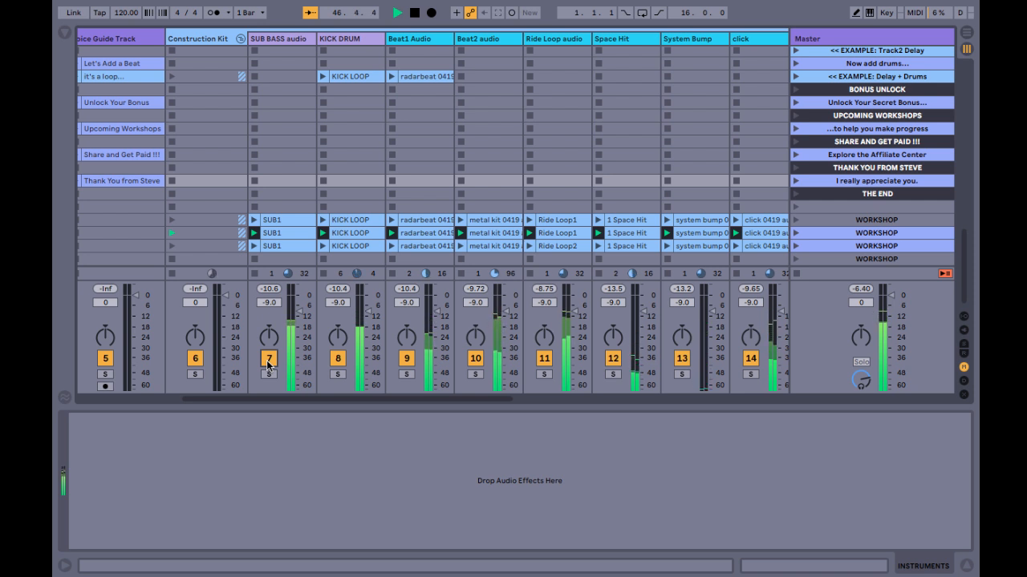
# Step: Mute KICK DRUM and show SUB BASS audio's spectrum in a taller view
pyautogui.click(338, 358)
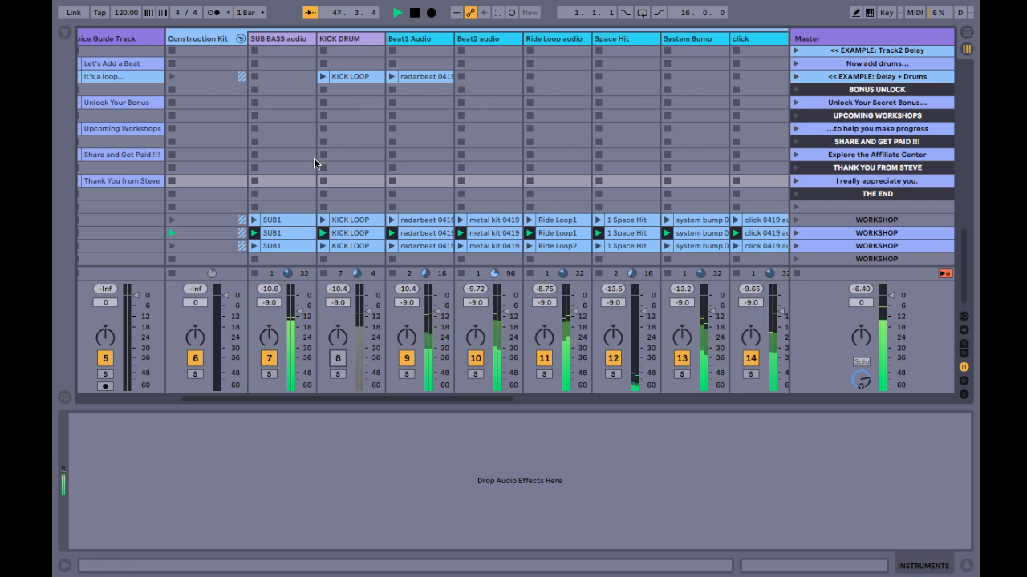
pyautogui.click(291, 39)
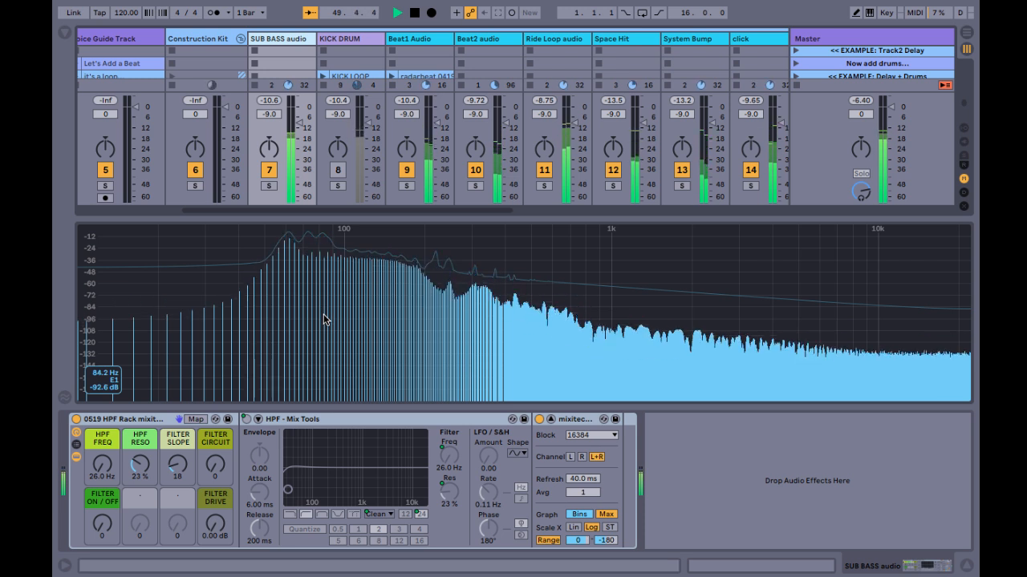
pyautogui.moveTo(297, 215); pyautogui.dragTo(298, 162)
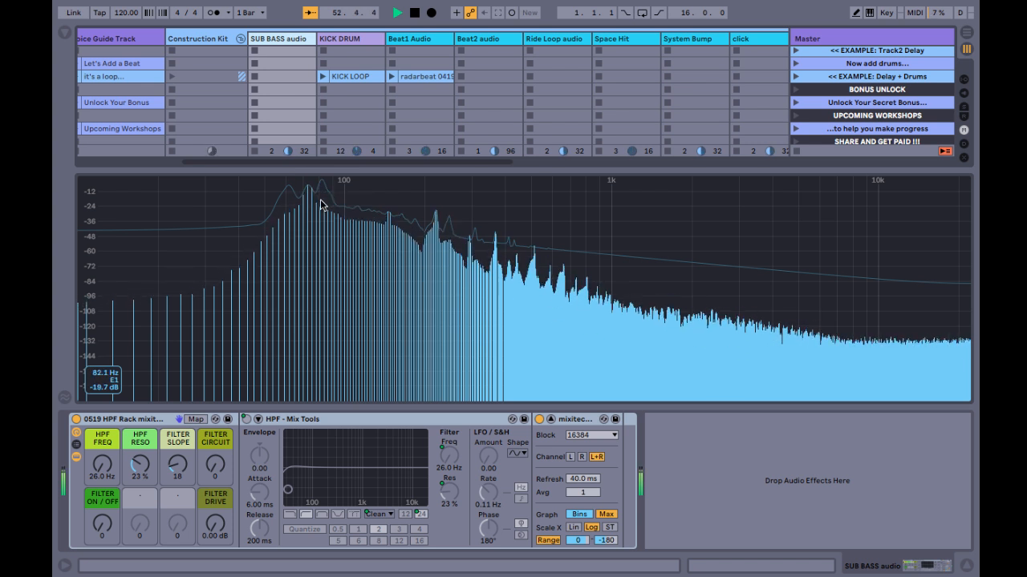
# Step: Examine the low-frequency peaks in SUB BASS audio's spectrum by repeatedly starting and stopping playback
pyautogui.press('space')
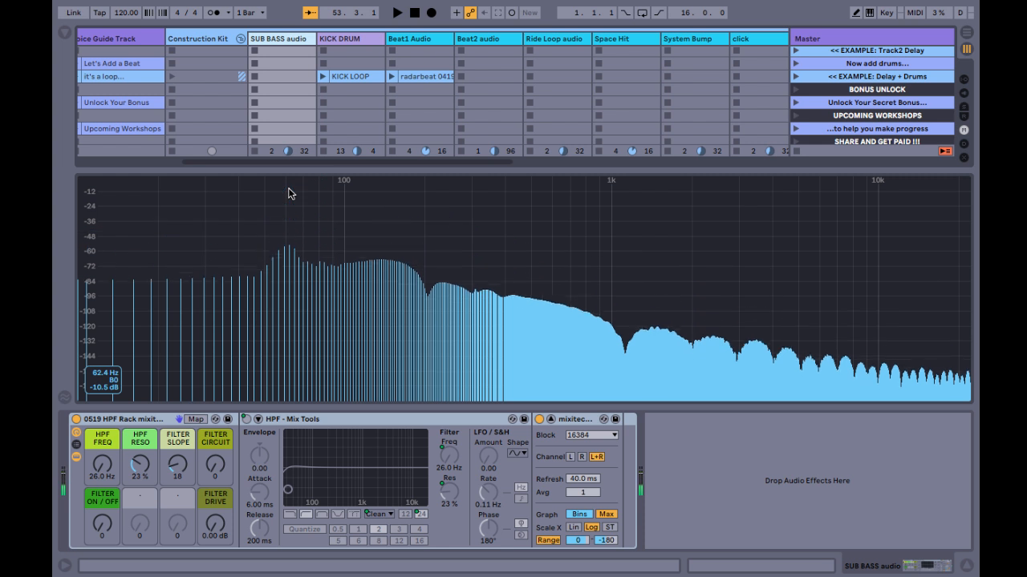
pyautogui.press('space')
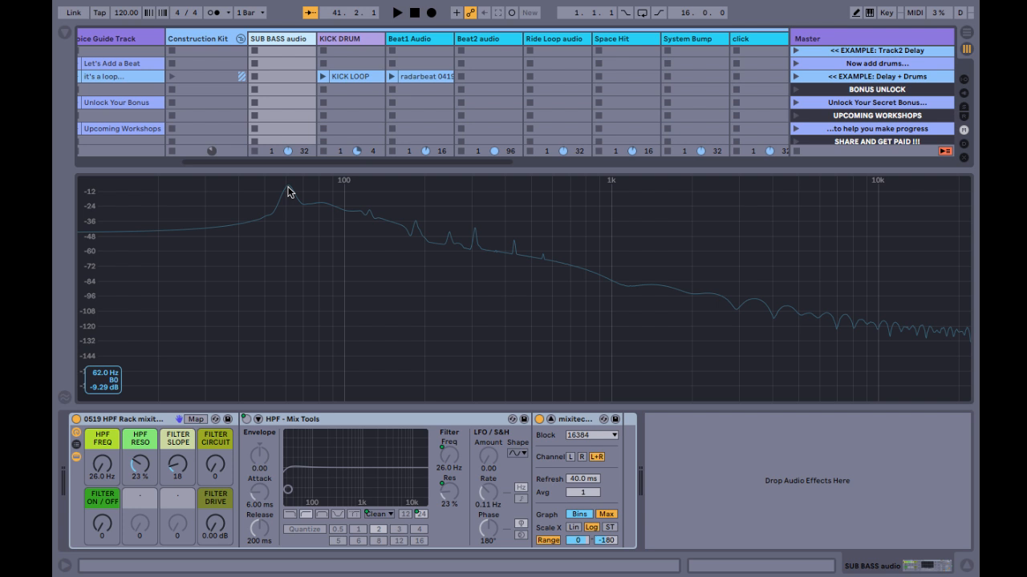
pyautogui.press('space')
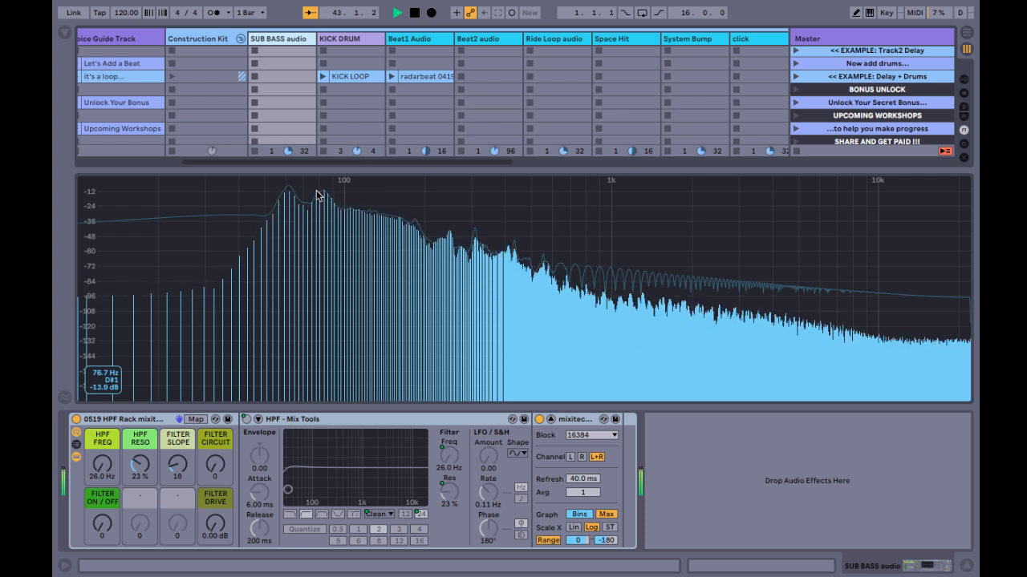
pyautogui.press('space')
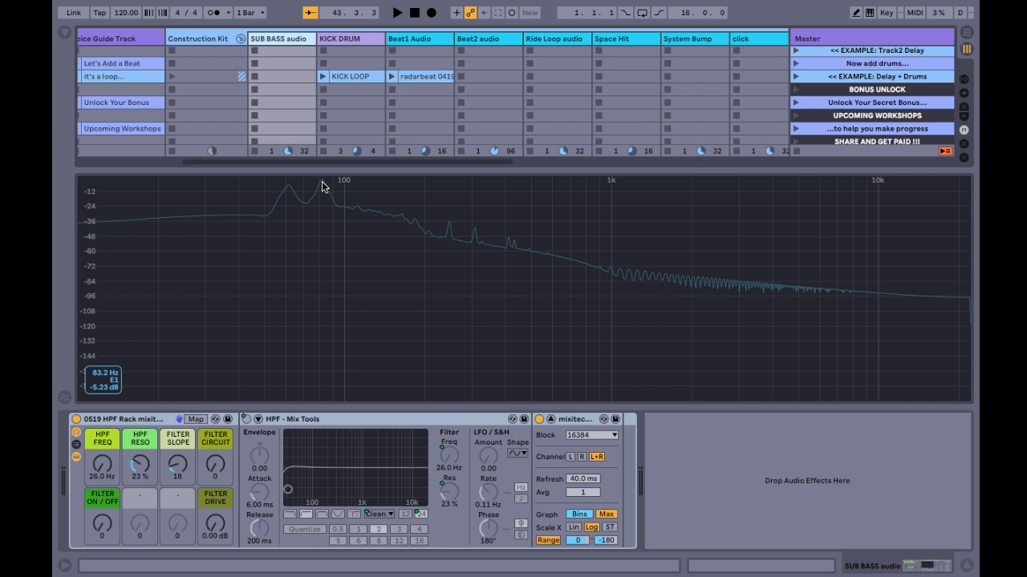
pyautogui.press('space')
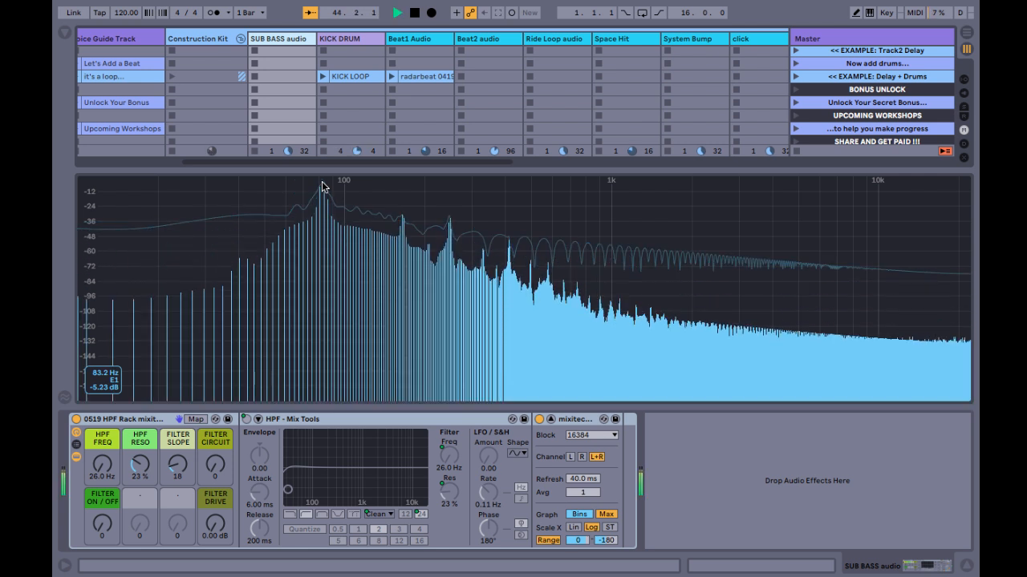
pyautogui.press('space')
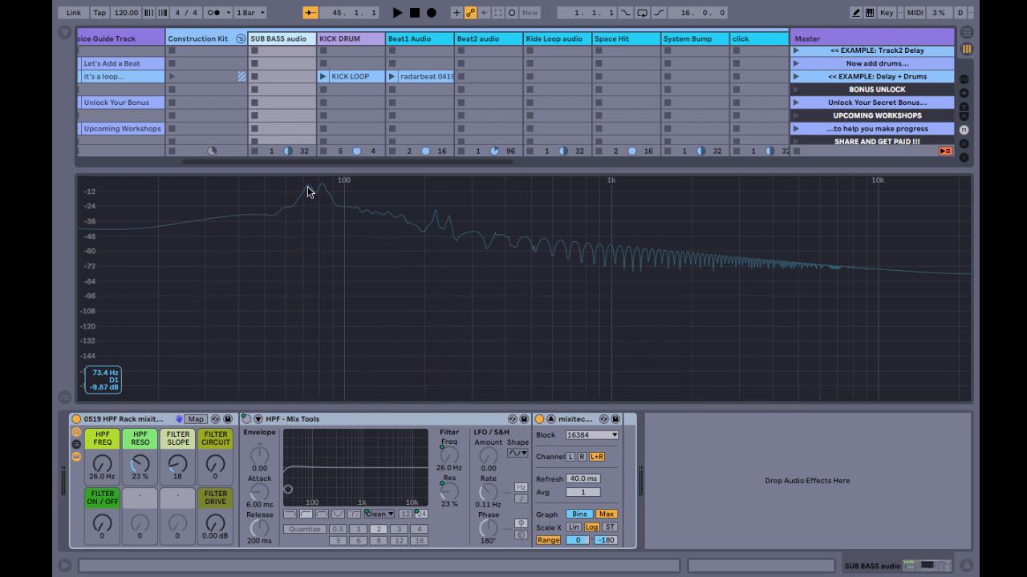
# Step: Set SUB BASS audio's high-pass filter to 61.7 Hz with 37 % resonance and FILTER ON / OFF at 33 during playback
pyautogui.press('space')
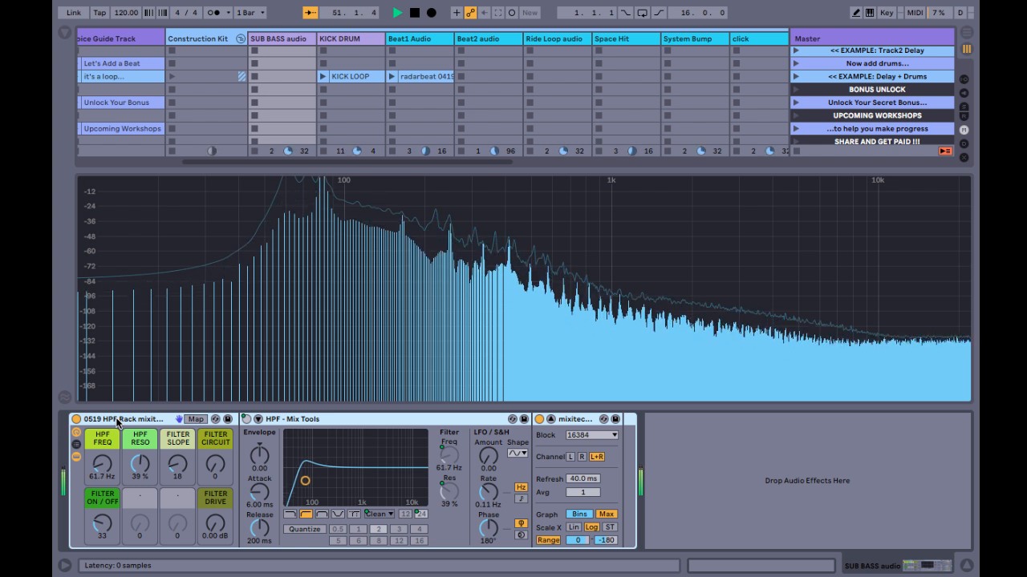
pyautogui.press('space')
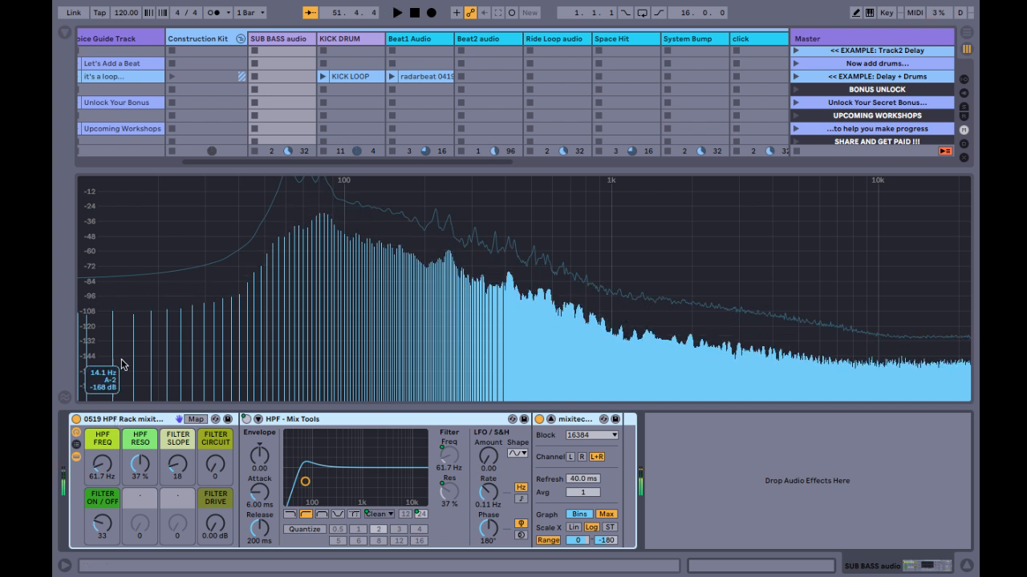
# Step: Unmute KICK DRUM, mute SUB BASS audio and restart playback
pyautogui.click(347, 42)
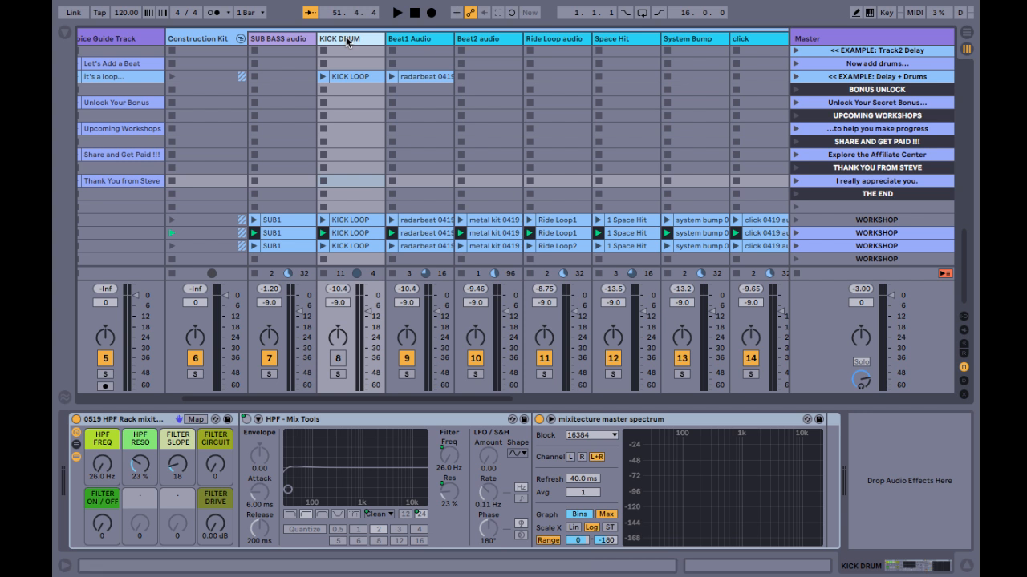
pyautogui.click(339, 359)
pyautogui.click(270, 360)
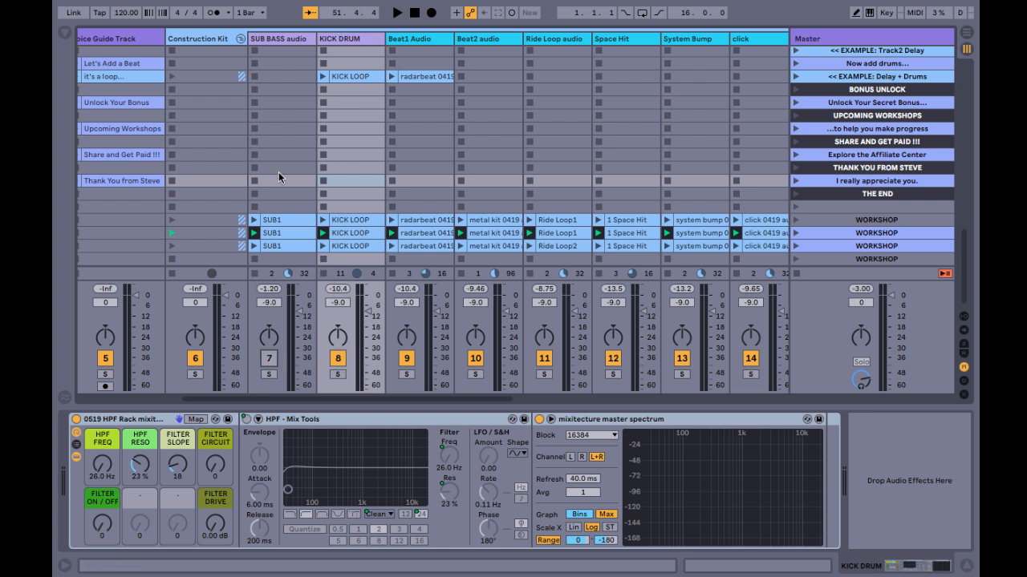
pyautogui.click(289, 38)
pyautogui.press('space')
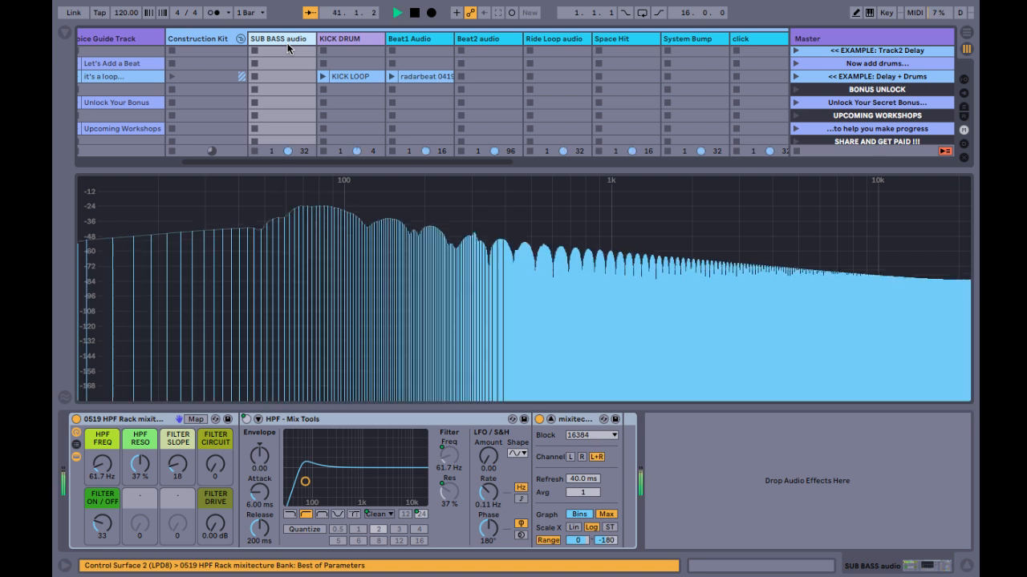
# Step: Enlarge KICK DRUM's spectrum and examine its low-frequency peak while the loop plays
pyautogui.click(346, 38)
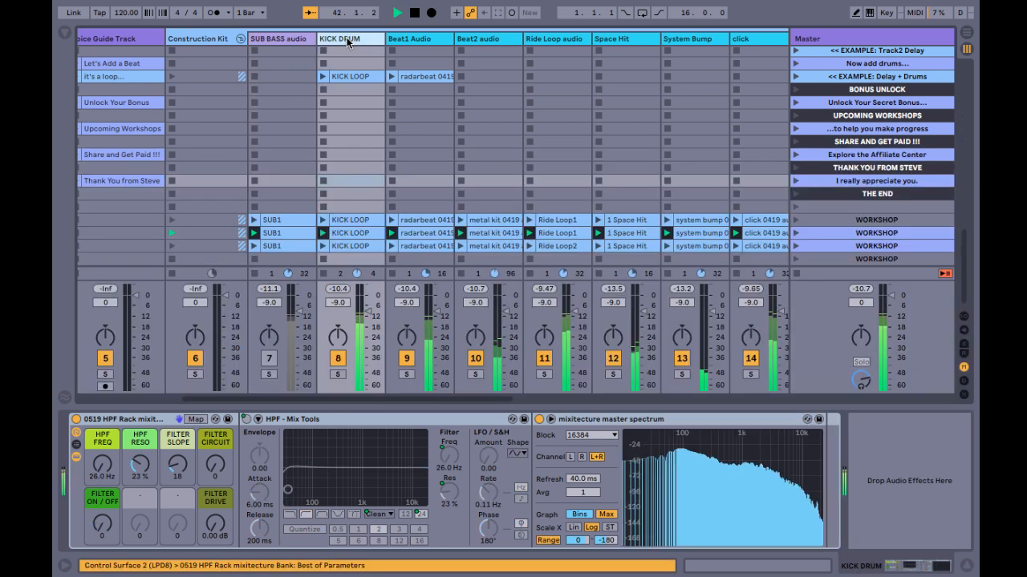
pyautogui.doubleClick(732, 471)
pyautogui.click(108, 419)
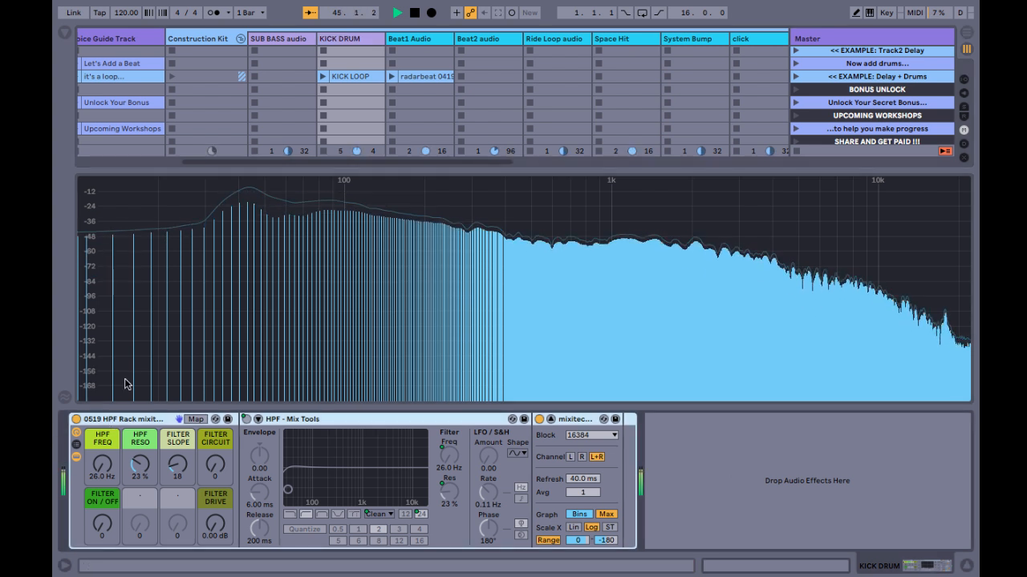
pyautogui.moveTo(249, 194)
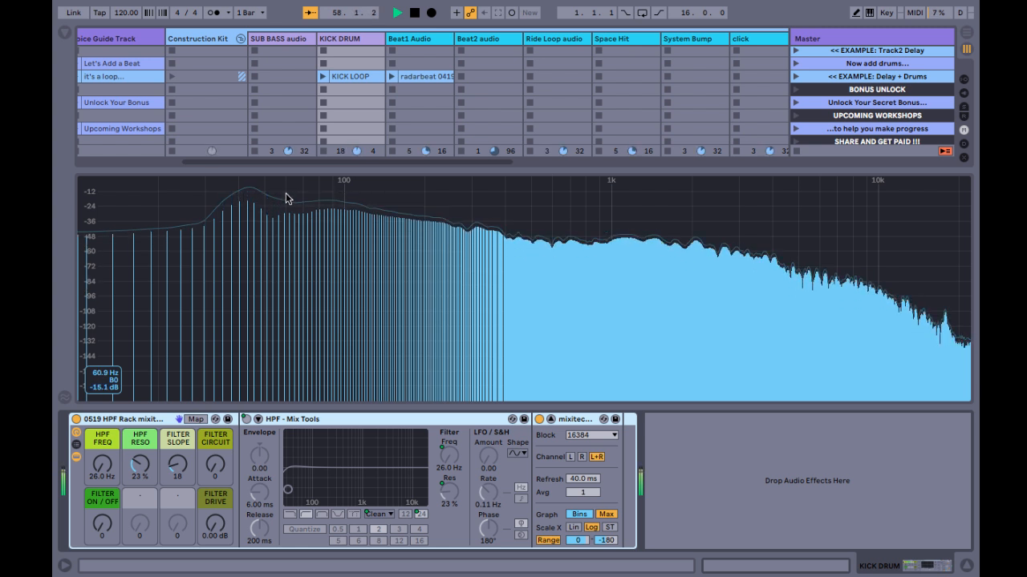
# Step: Bring SUB BASS audio back in with KICK DRUM and enlarge the Master track's spectrum
pyautogui.moveTo(284, 155); pyautogui.dragTo(279, 202)
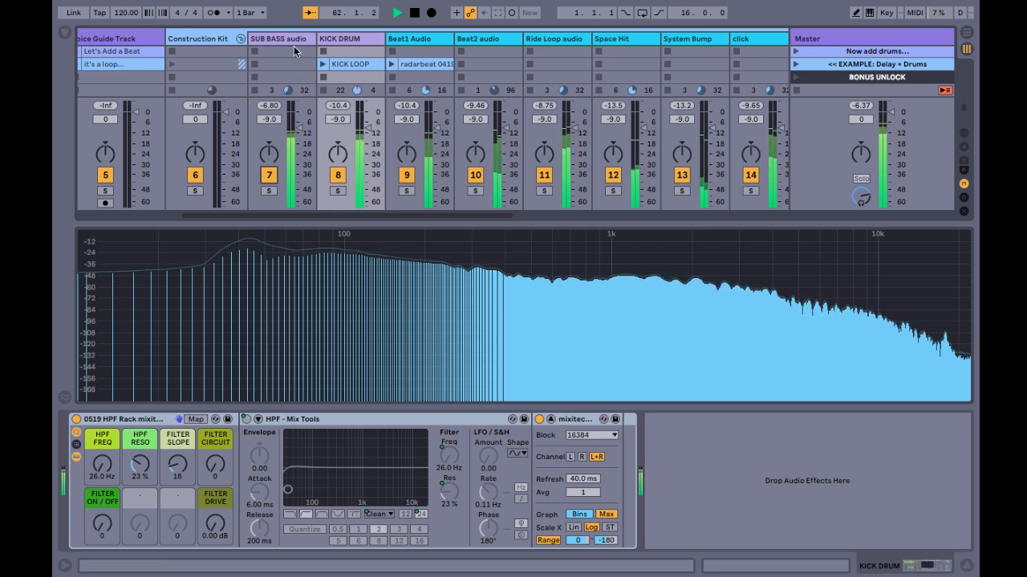
pyautogui.click(850, 38)
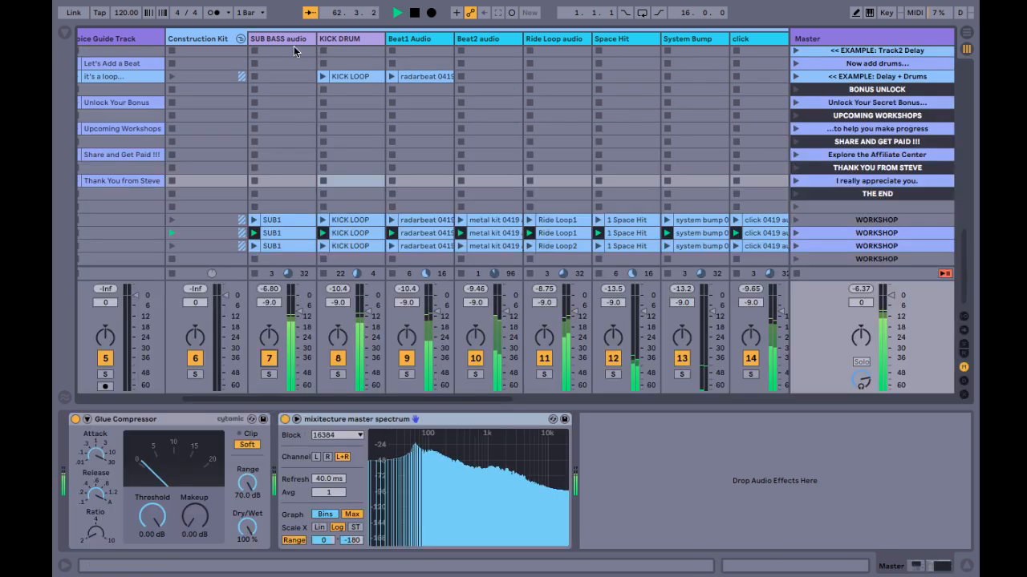
pyautogui.doubleClick(451, 479)
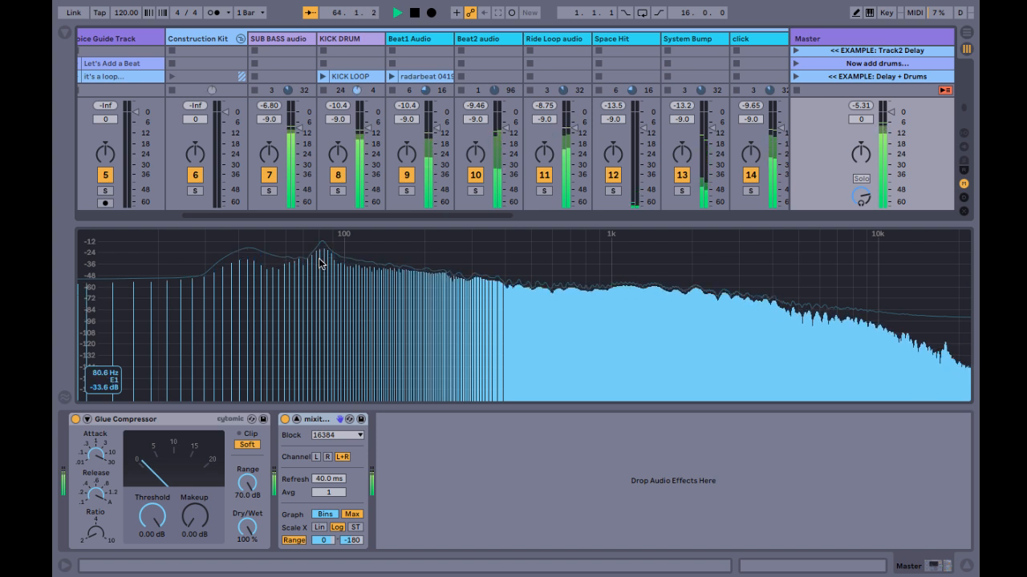
# Step: Compare the Master spectrum with SUB BASS audio and KICK DRUM muted in turn, then play both together
pyautogui.click(270, 175)
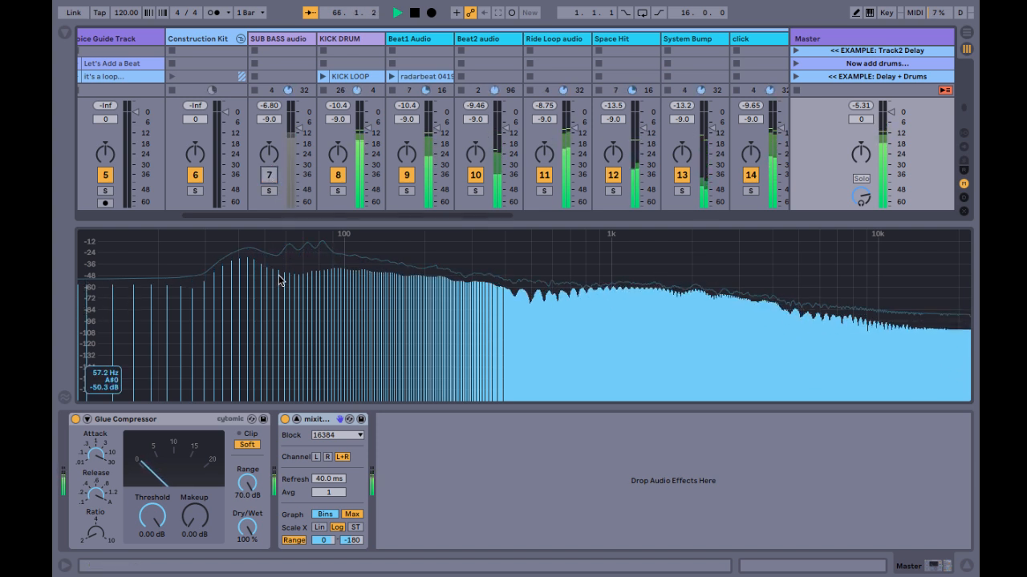
pyautogui.click(270, 175)
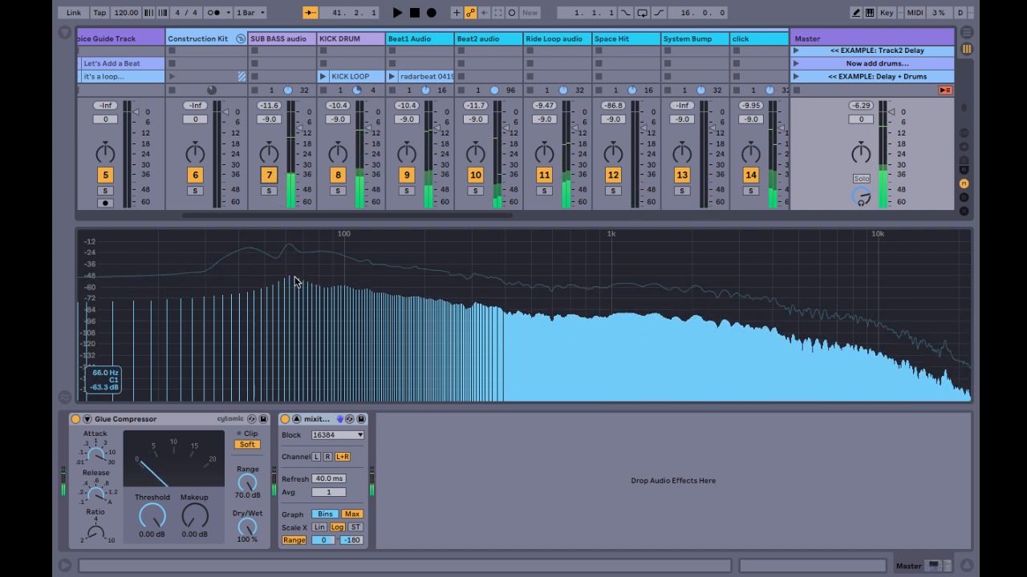
pyautogui.click(337, 175)
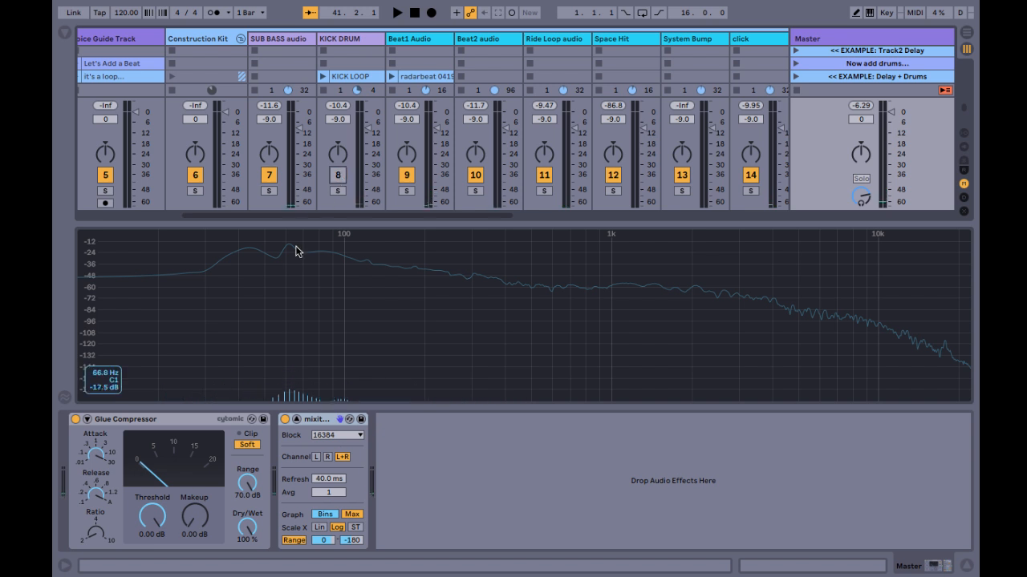
pyautogui.press('space')
pyautogui.press('space')
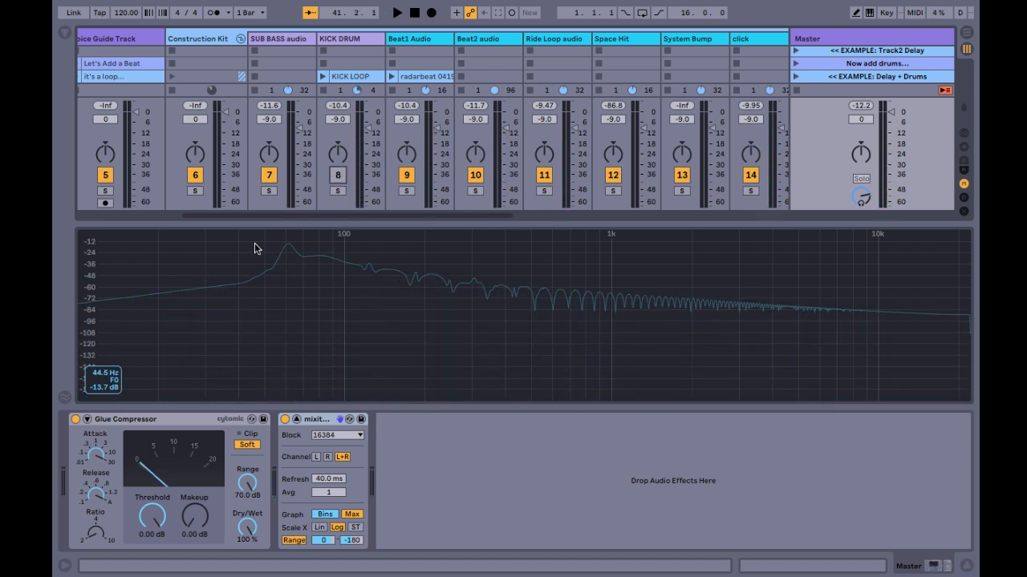
pyautogui.press('space')
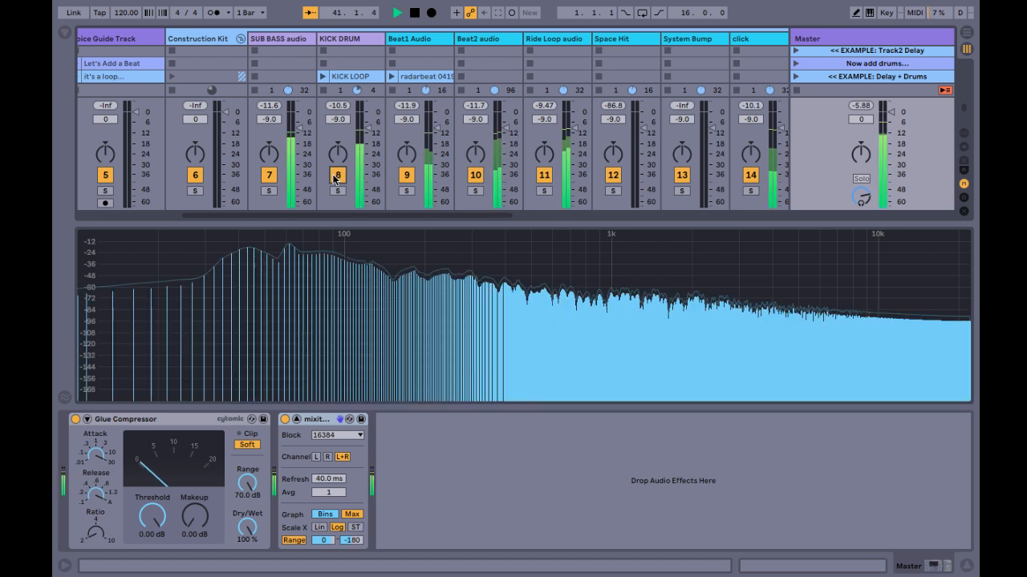
# Step: Show KICK DRUM's devices and restart playback, audition its low end with SUB BASS audio muted, and bring SUB BASS audio back in
pyautogui.press('space')
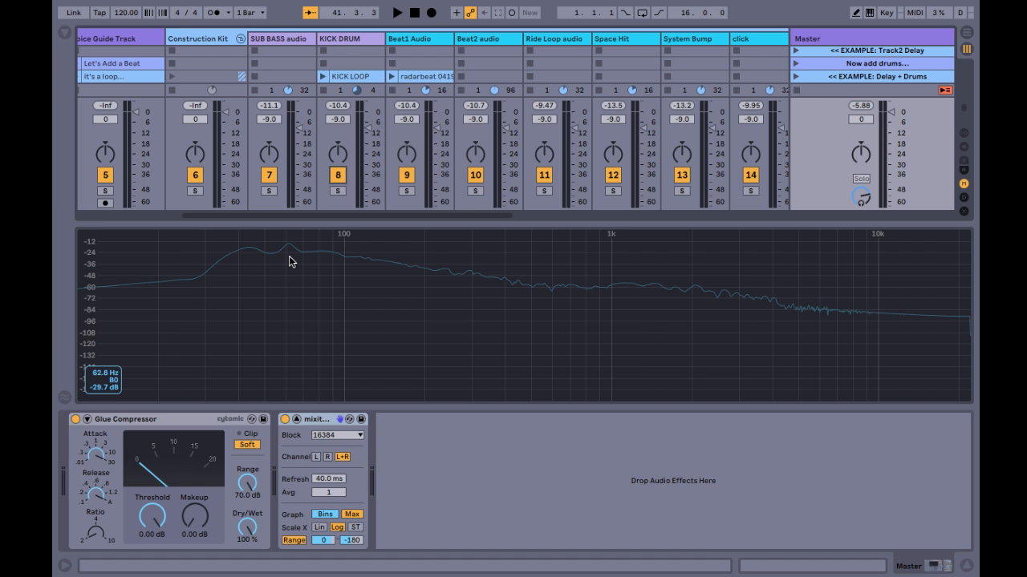
pyautogui.click(344, 39)
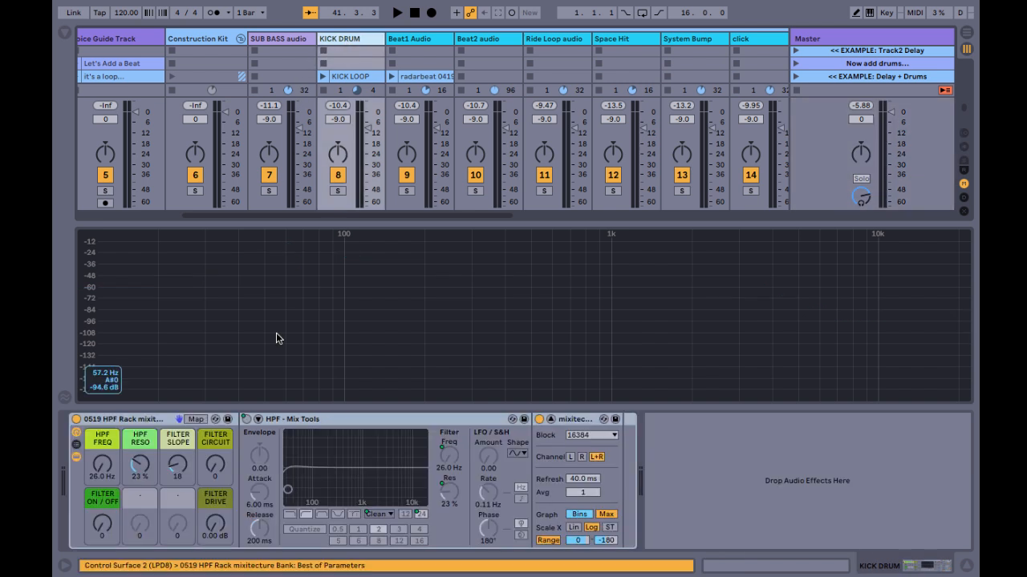
pyautogui.press('space')
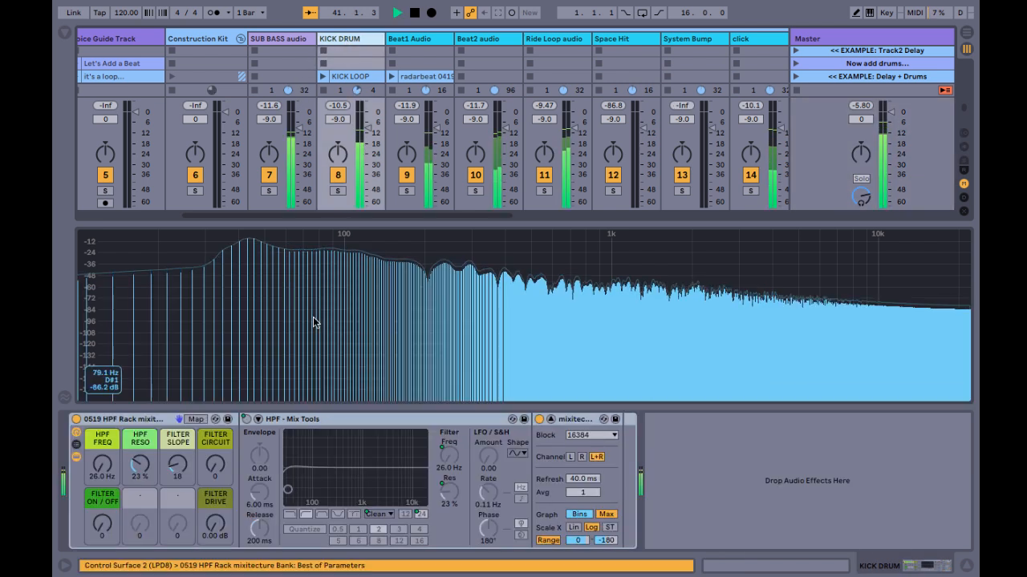
pyautogui.click(268, 176)
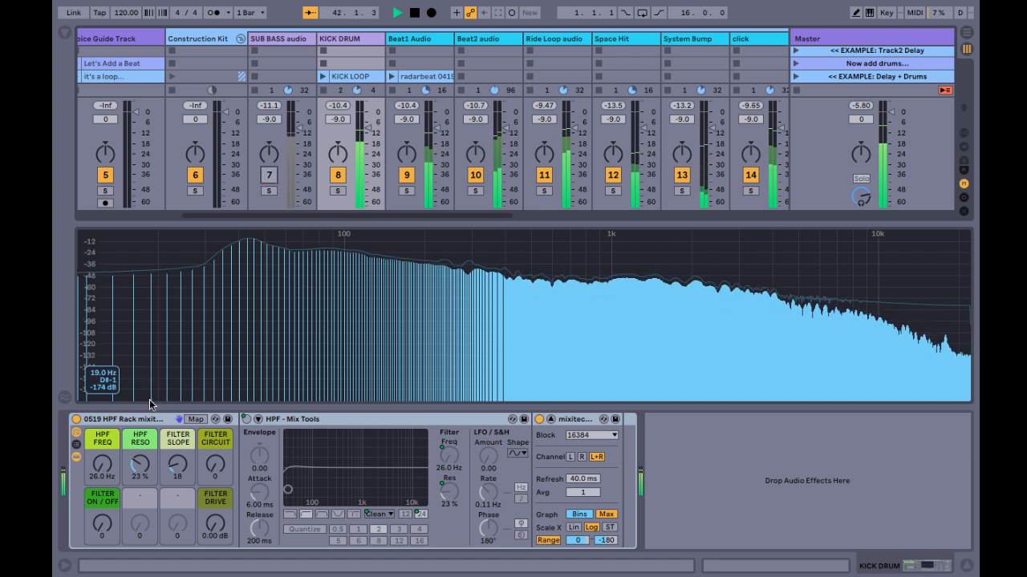
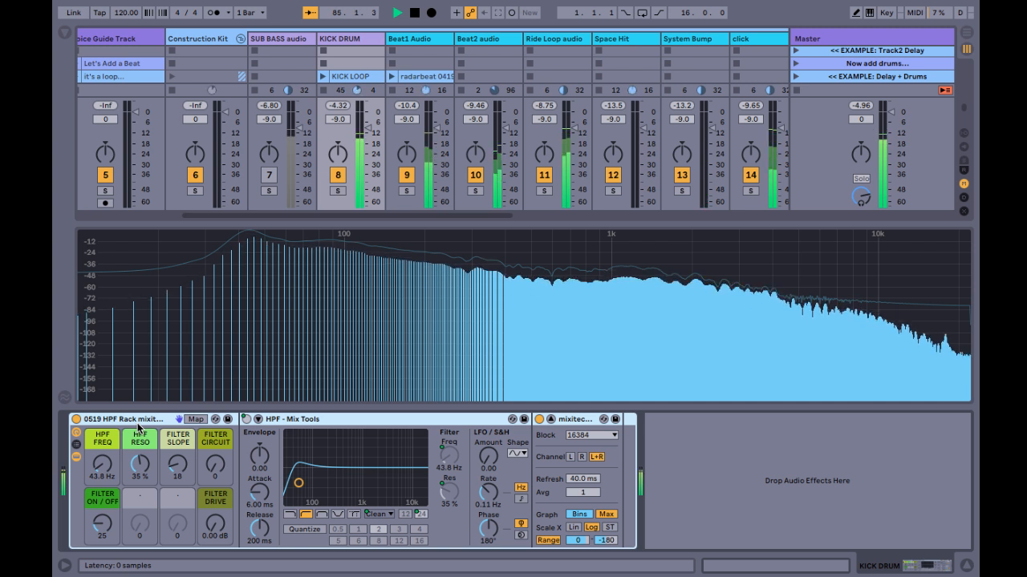
pyautogui.click(269, 175)
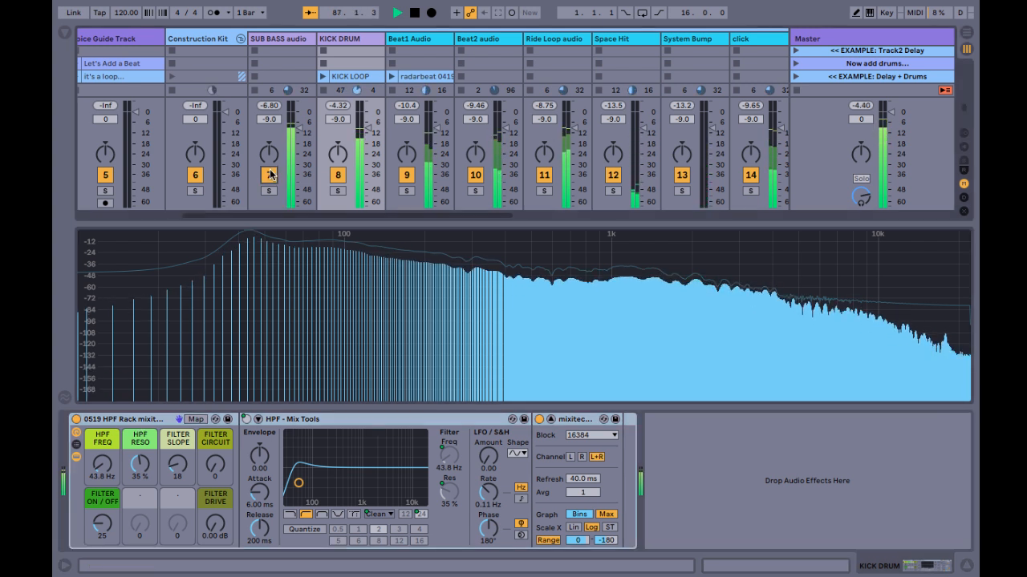
# Step: Collapse the enlarged spectrum analyzer display back into its device
pyautogui.hscroll(5, 270, 175)
pyautogui.doubleClick(280, 262)
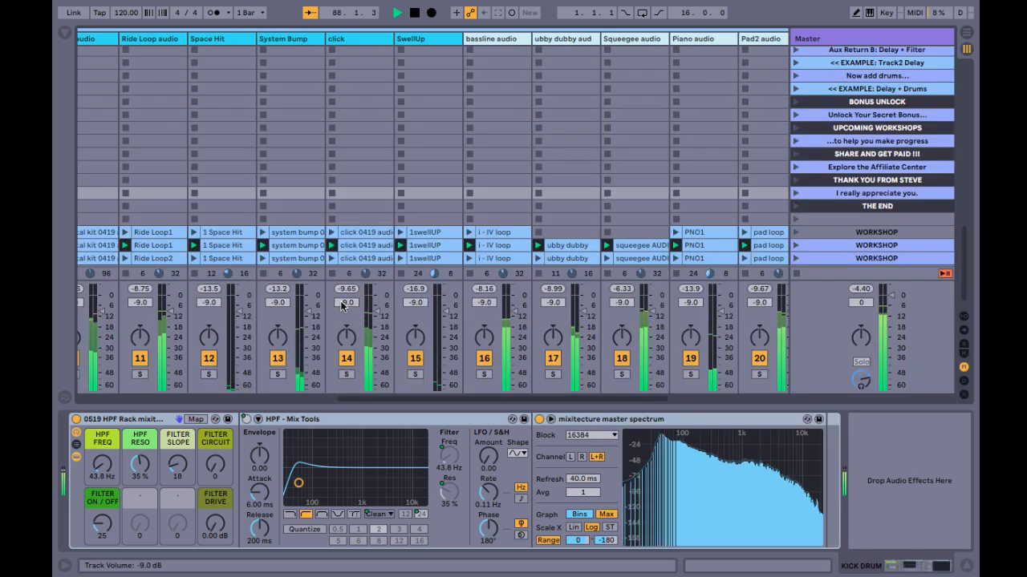
# Step: Activate the DRUMS and INSTRUMENTS groups one at a time, resetting the Master peak level after each to check the summed level
pyautogui.hscroll(4, 608, 373)
pyautogui.scroll(1, 608, 374)
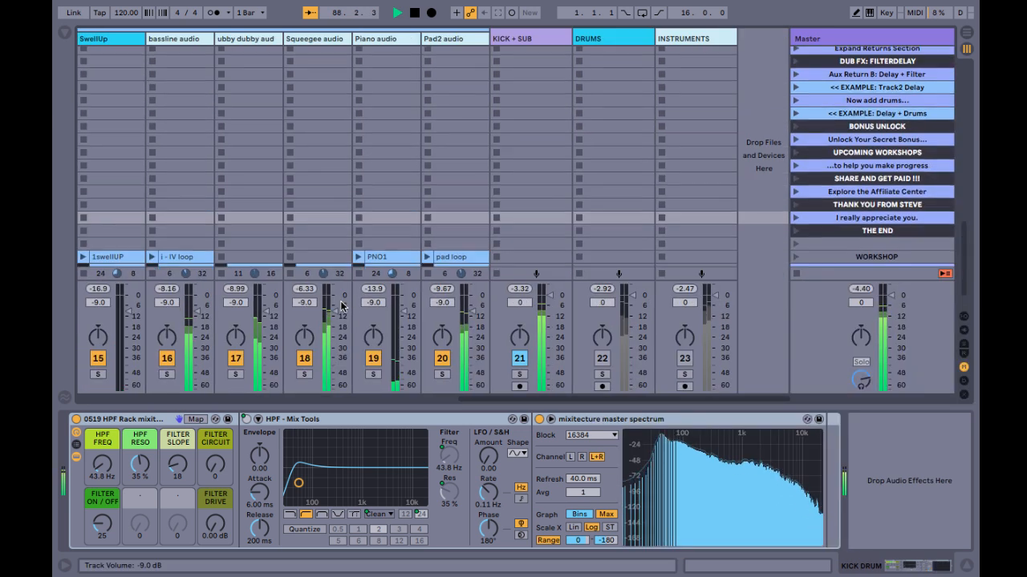
pyautogui.click(602, 359)
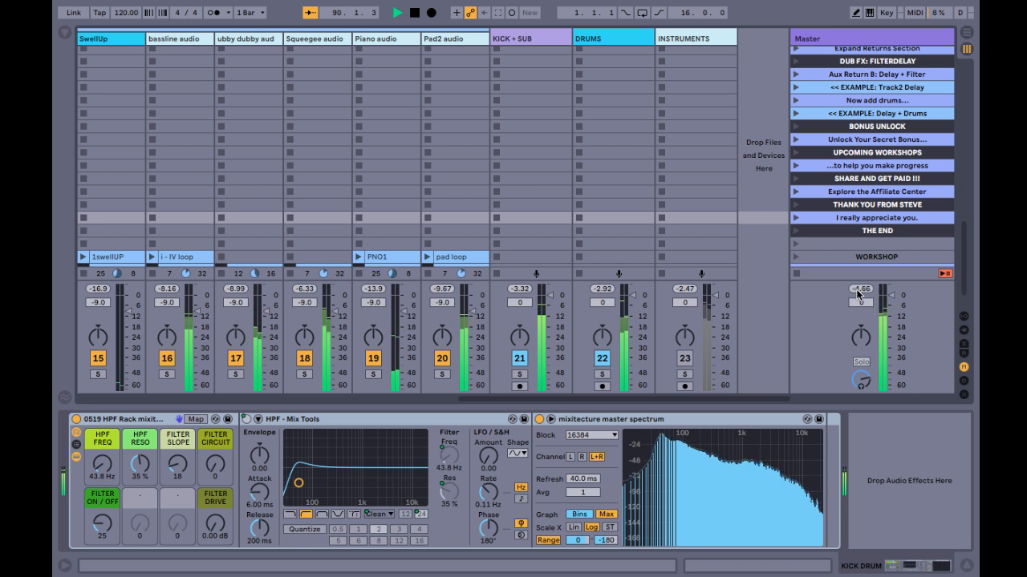
pyautogui.click(857, 290)
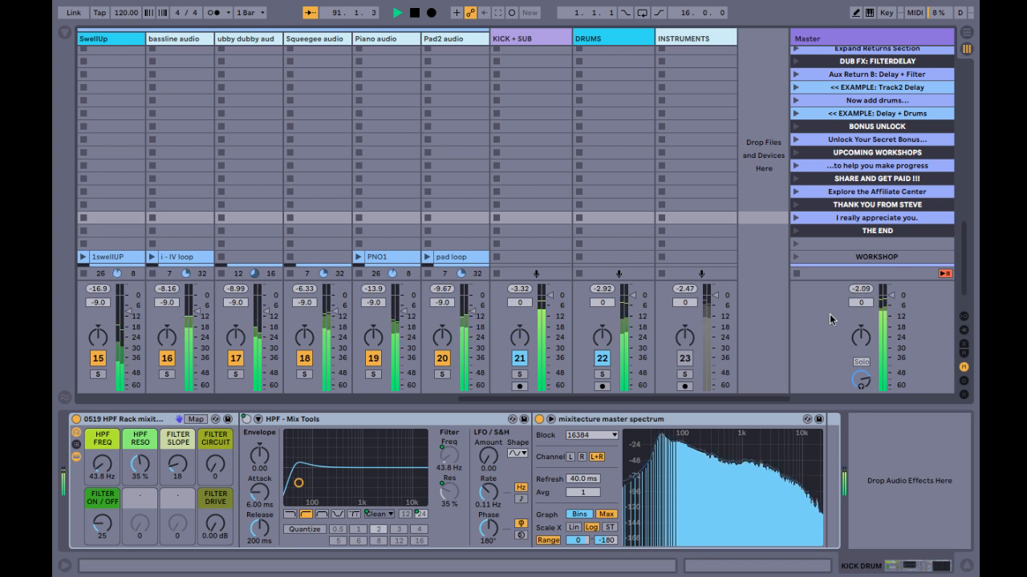
pyautogui.click(684, 359)
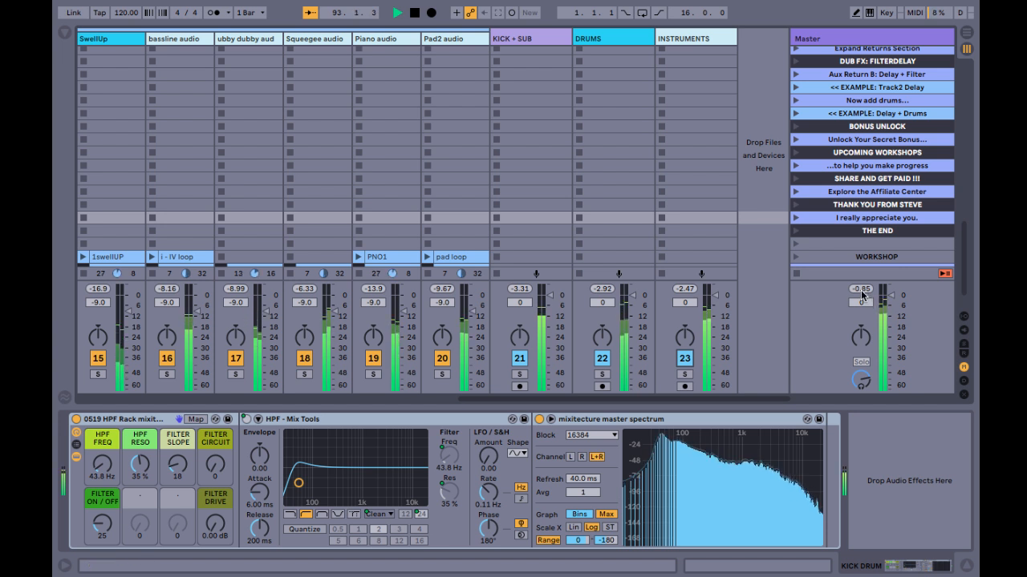
pyautogui.click(861, 290)
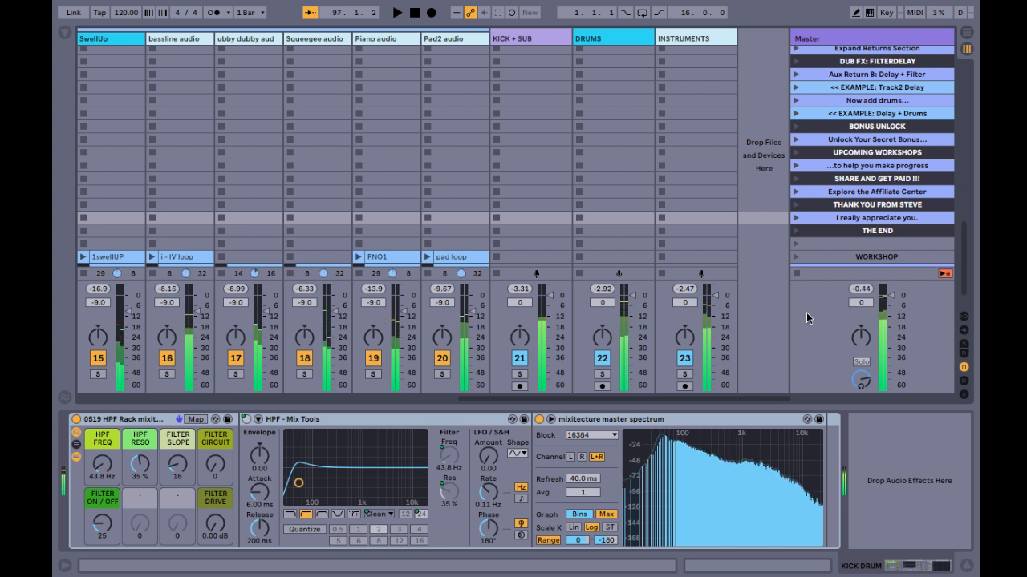
# Step: Return to the KICK DRUM track and select its HPF - Mix Tools device
pyautogui.scroll(-3, 458, 129)
pyautogui.hscroll(-2, 458, 129)
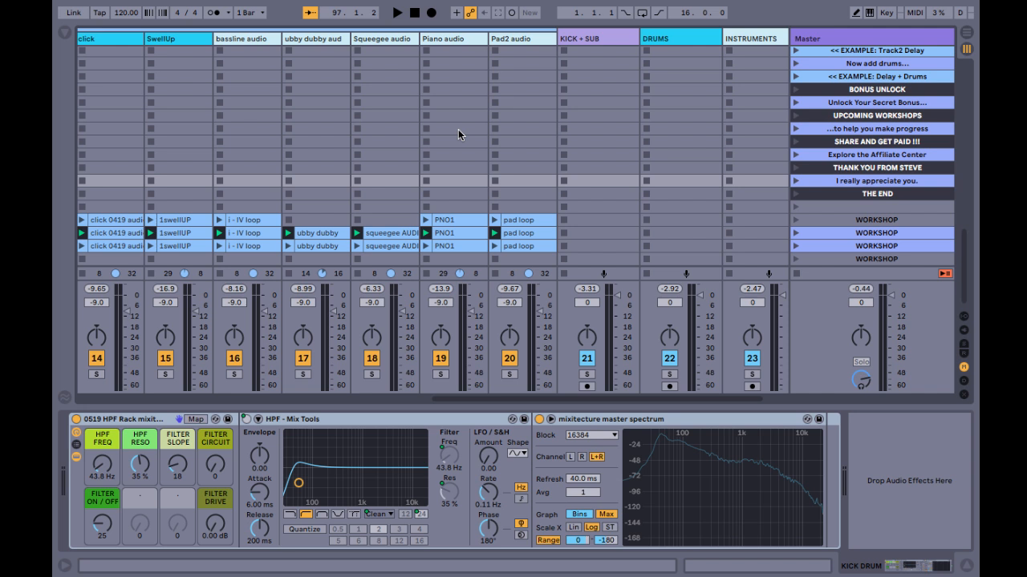
pyautogui.hscroll(-10, 458, 129)
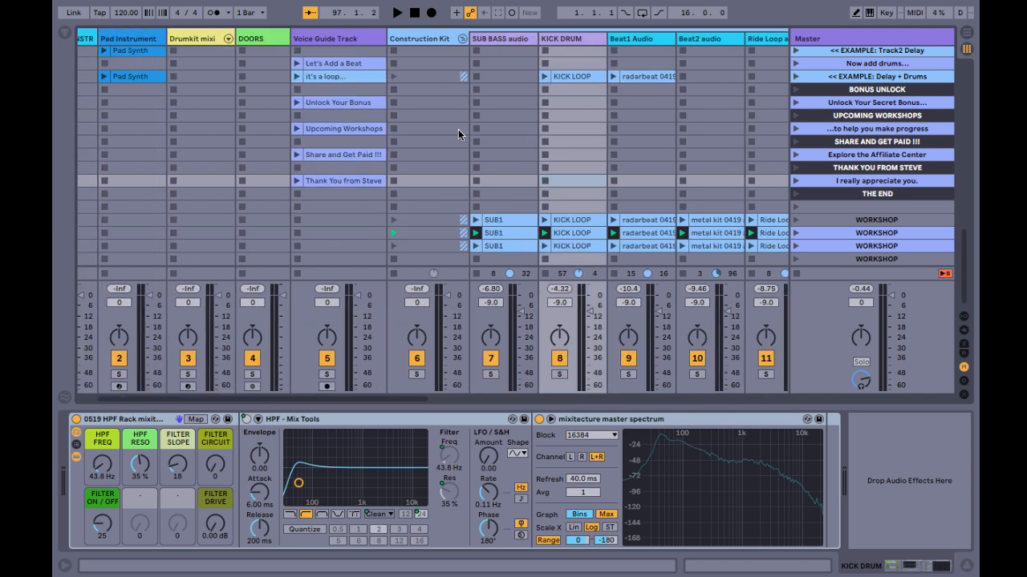
pyautogui.hscroll(2, 458, 129)
pyautogui.hscroll(1, 458, 129)
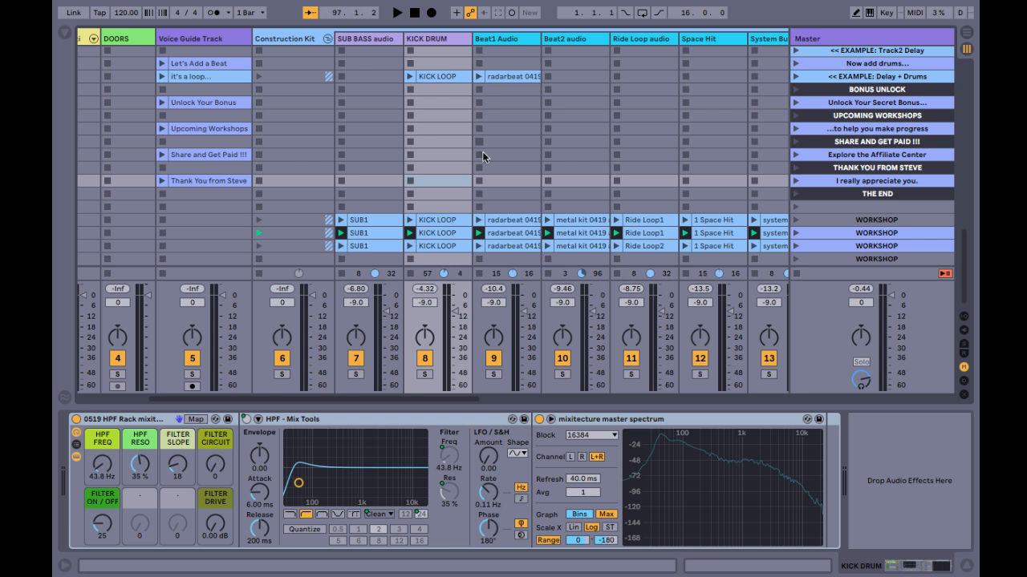
pyautogui.click(325, 422)
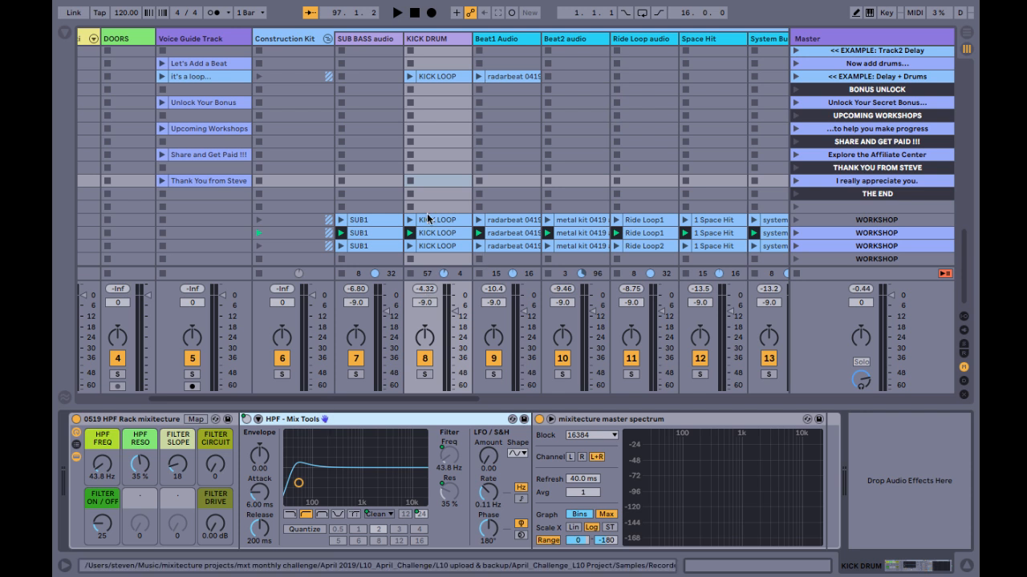
# Step: Mute the DRUMS and INSTRUMENTS groups, restart playback and lower the KICK + SUB group to -9.0 dB
pyautogui.hscroll(10, 433, 215)
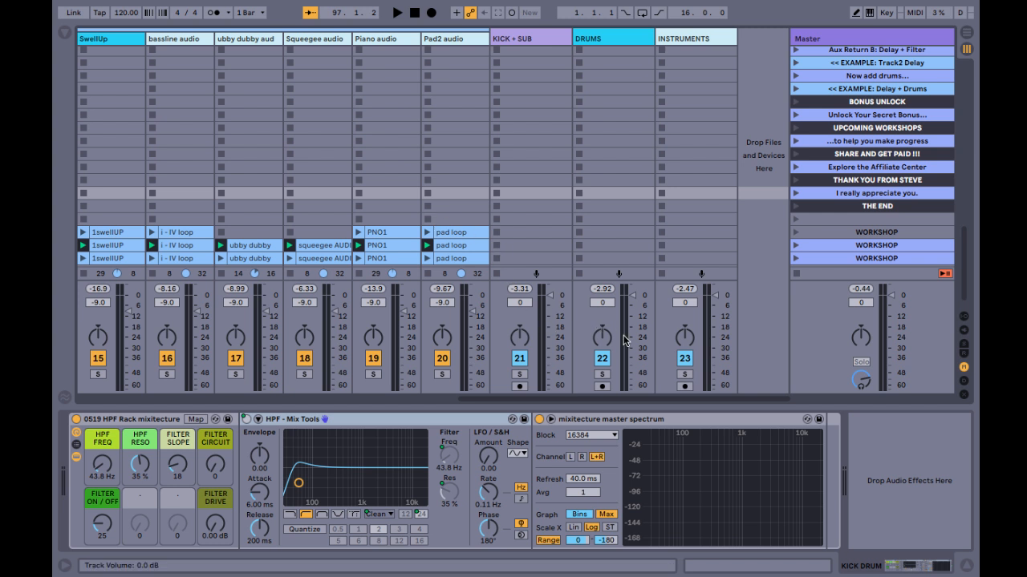
pyautogui.click(602, 361)
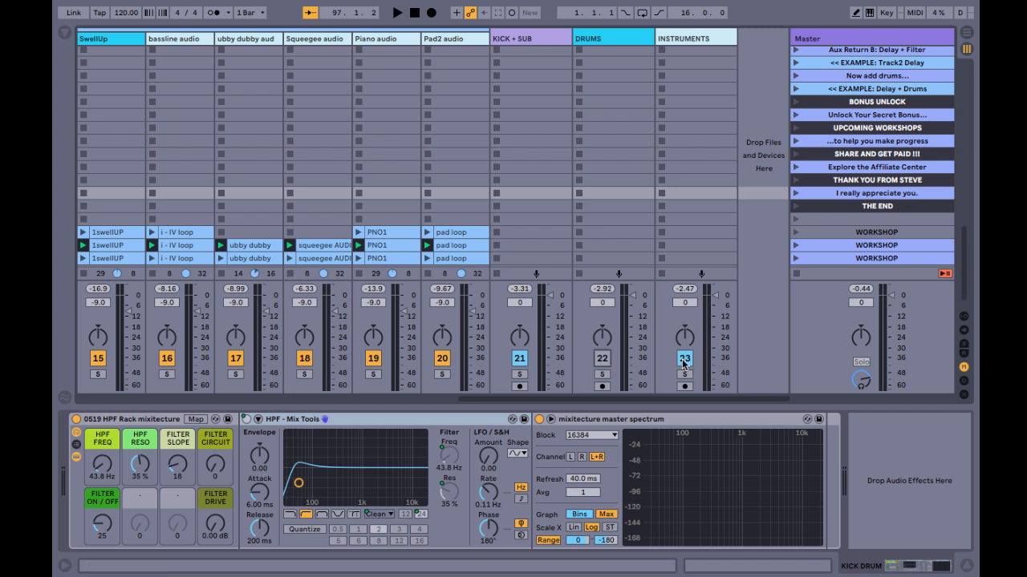
pyautogui.click(683, 361)
pyautogui.press('space')
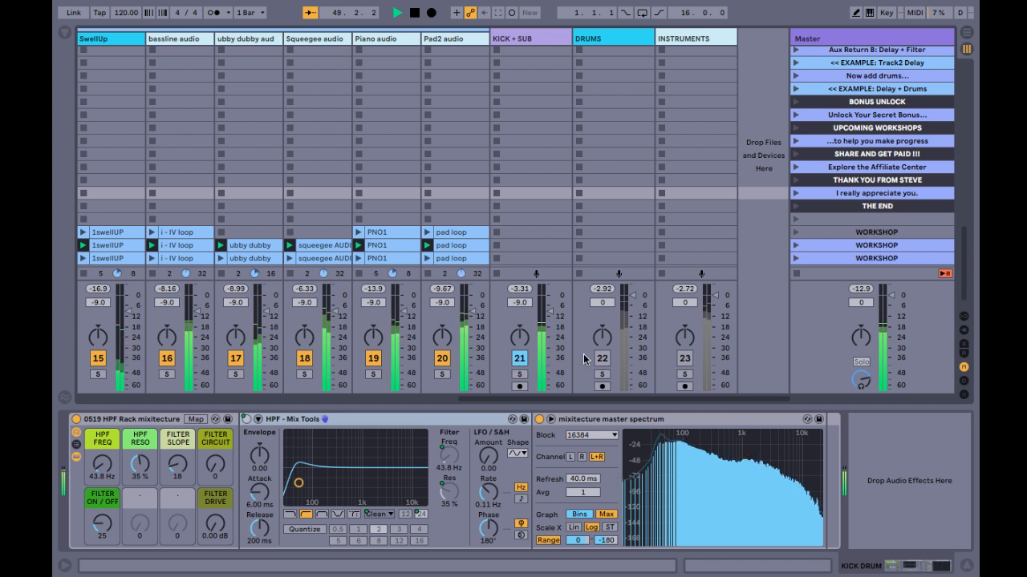
# Step: Reactivate the DRUMS and INSTRUMENTS groups and set their volumes to -8.0 dB and -20.5 dB respectively
pyautogui.moveTo(603, 302); pyautogui.dragTo(632, 309)
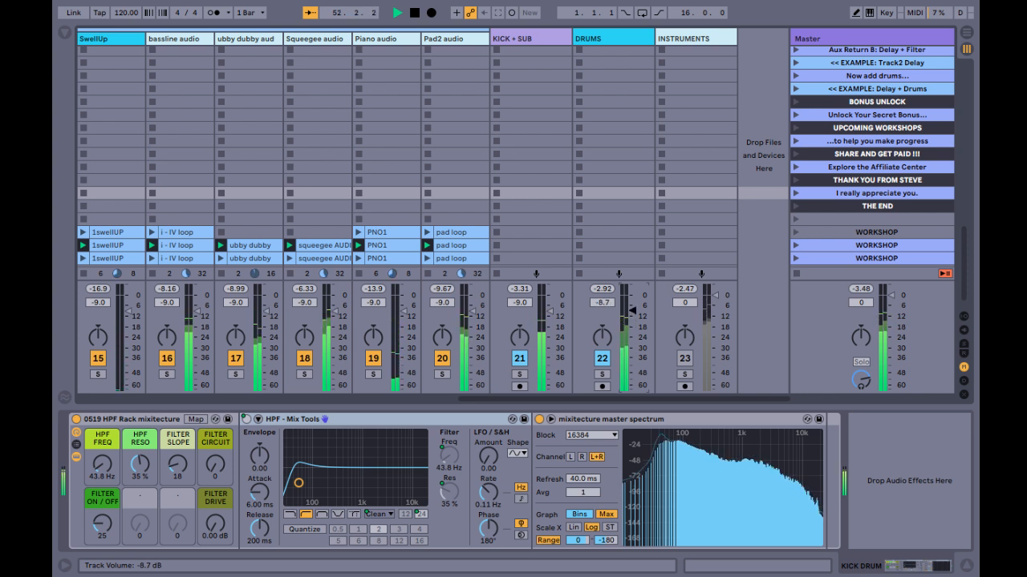
pyautogui.click(685, 359)
pyautogui.moveTo(717, 299); pyautogui.dragTo(715, 330)
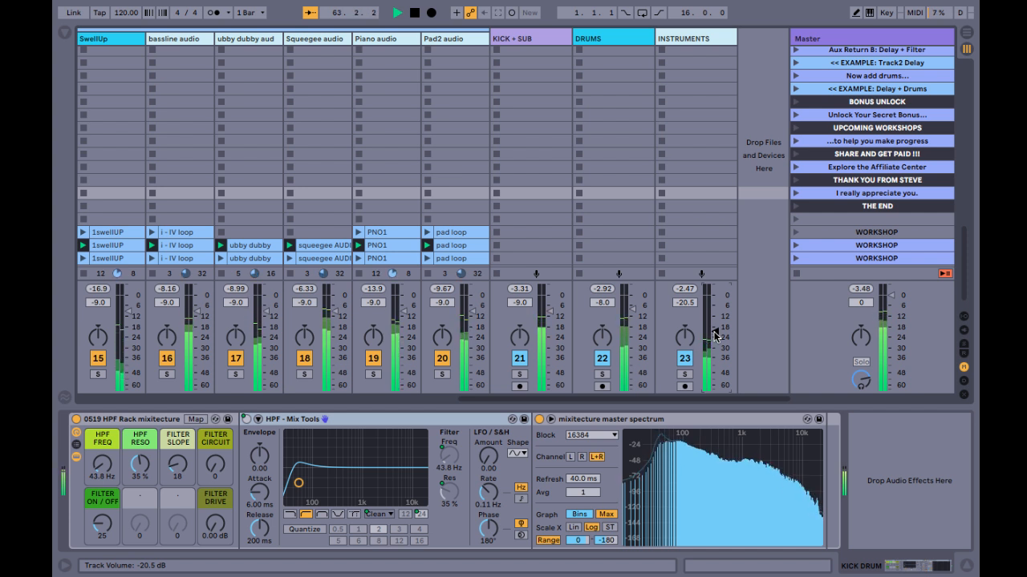
# Step: Mute the KICK + SUB and DRUMS groups and solo the bassline audio track
pyautogui.click(518, 361)
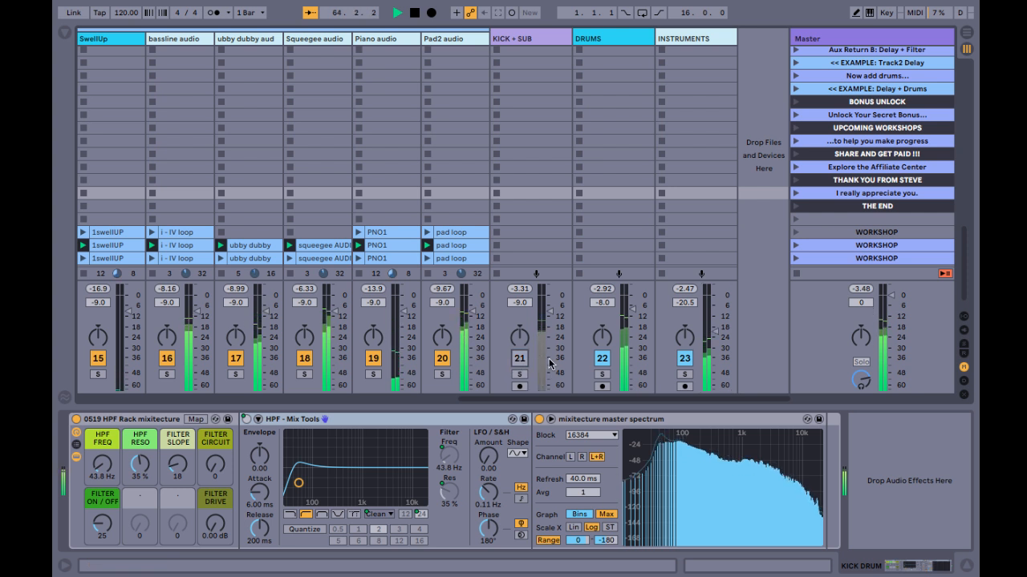
pyautogui.click(602, 362)
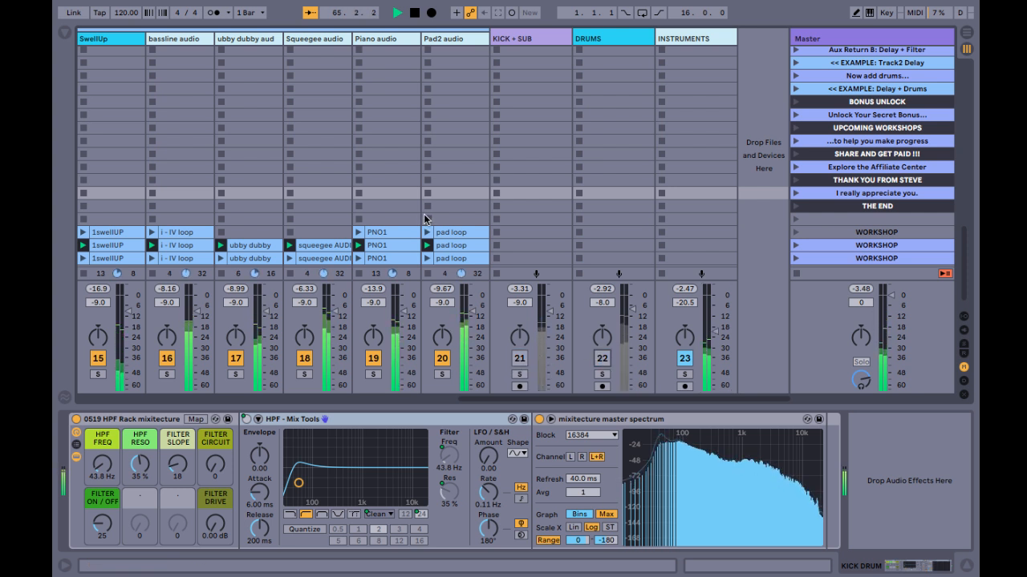
pyautogui.hscroll(-4, 425, 219)
pyautogui.scroll(-1, 425, 219)
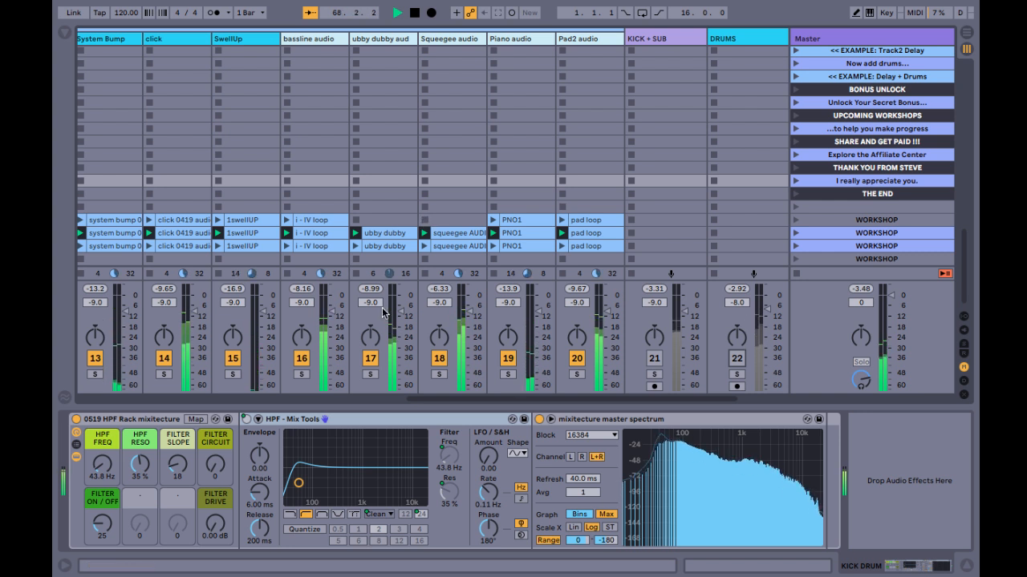
pyautogui.click(301, 375)
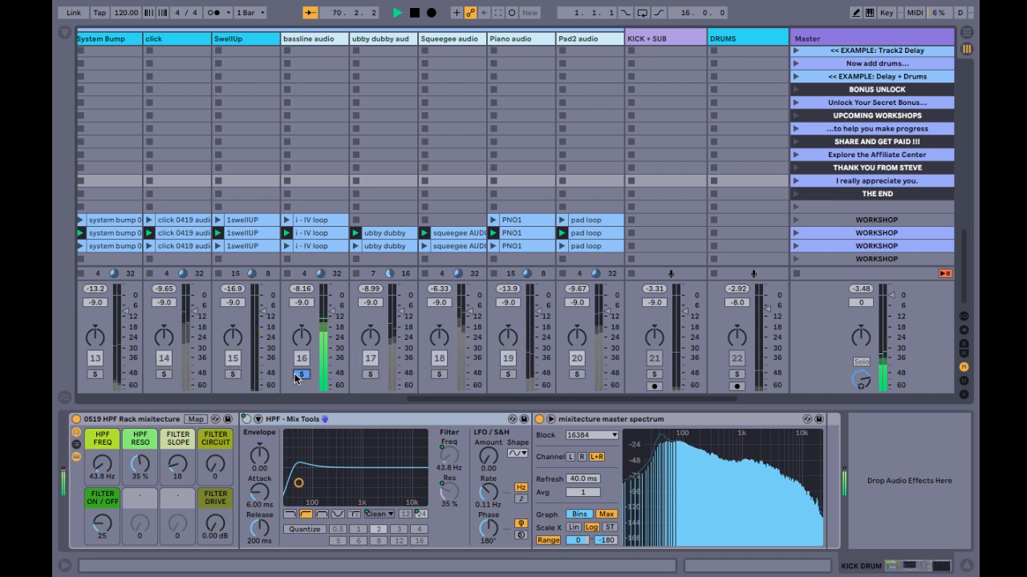
# Step: Audition the ubby dubby and Squeegee audio tracks in solo, unsolo each and pull its volume down to -inf
pyautogui.click(370, 375)
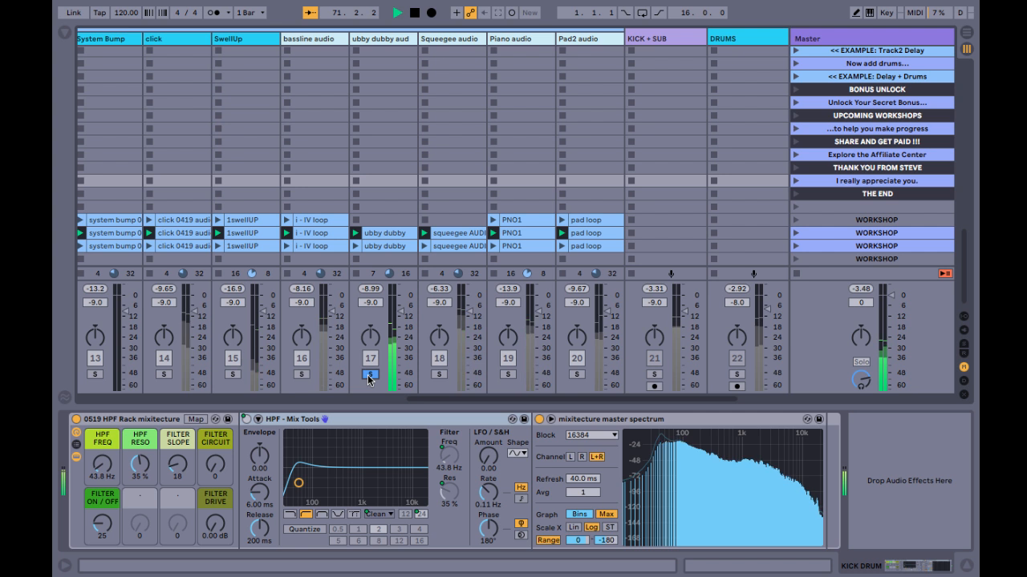
pyautogui.click(370, 375)
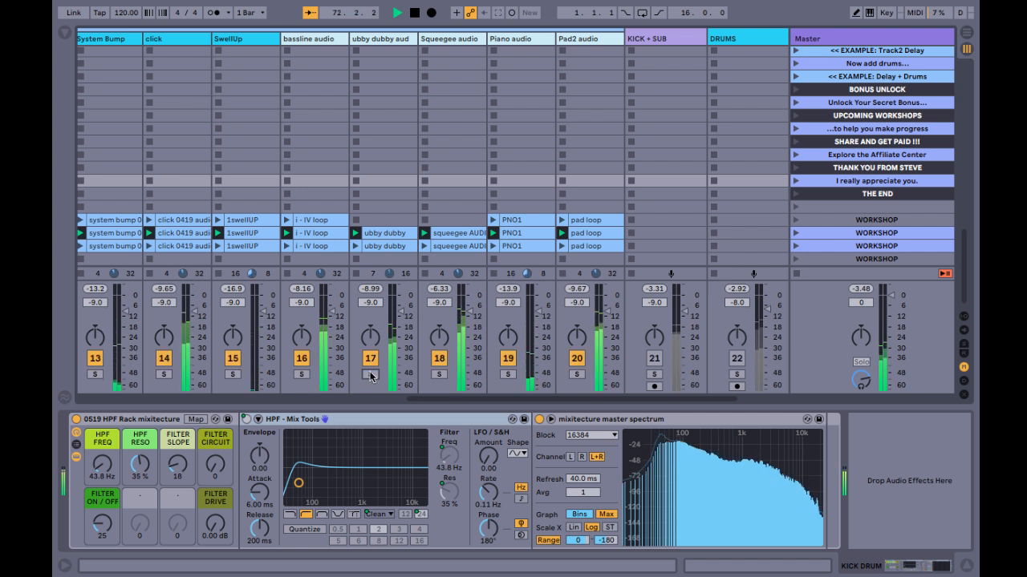
pyautogui.moveTo(400, 318); pyautogui.dragTo(394, 378)
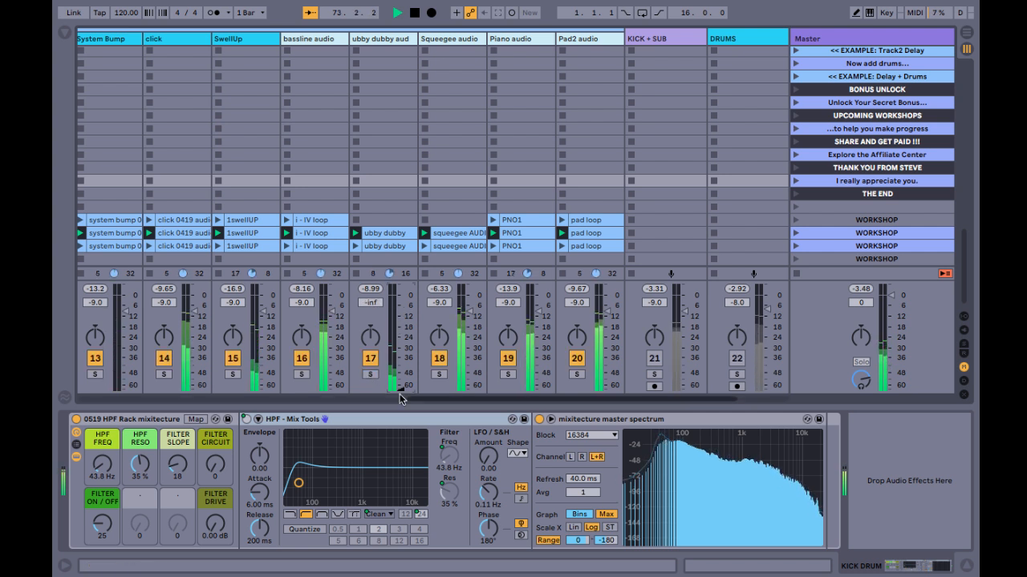
pyautogui.click(437, 374)
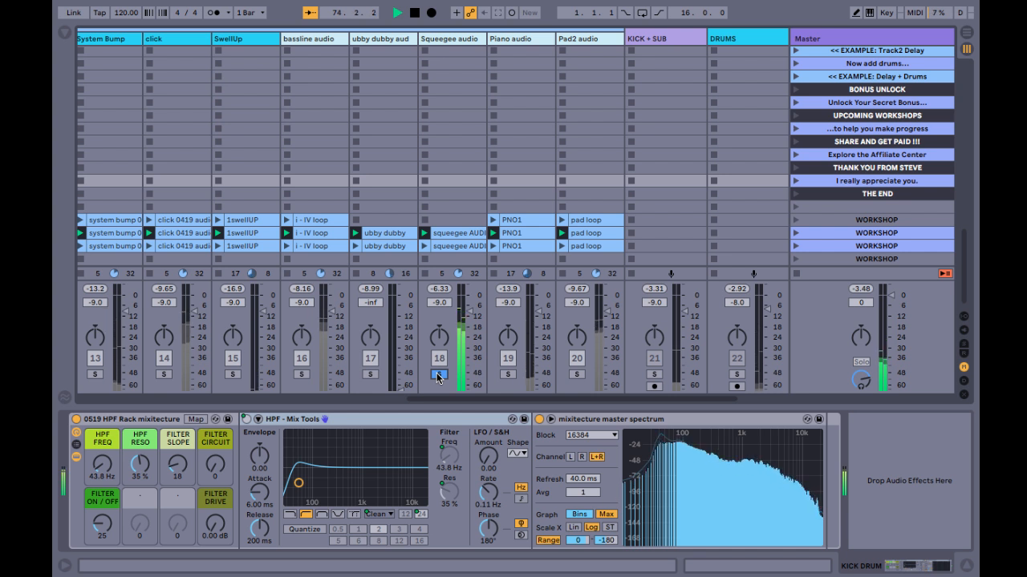
pyautogui.click(438, 375)
pyautogui.moveTo(472, 318); pyautogui.dragTo(470, 379)
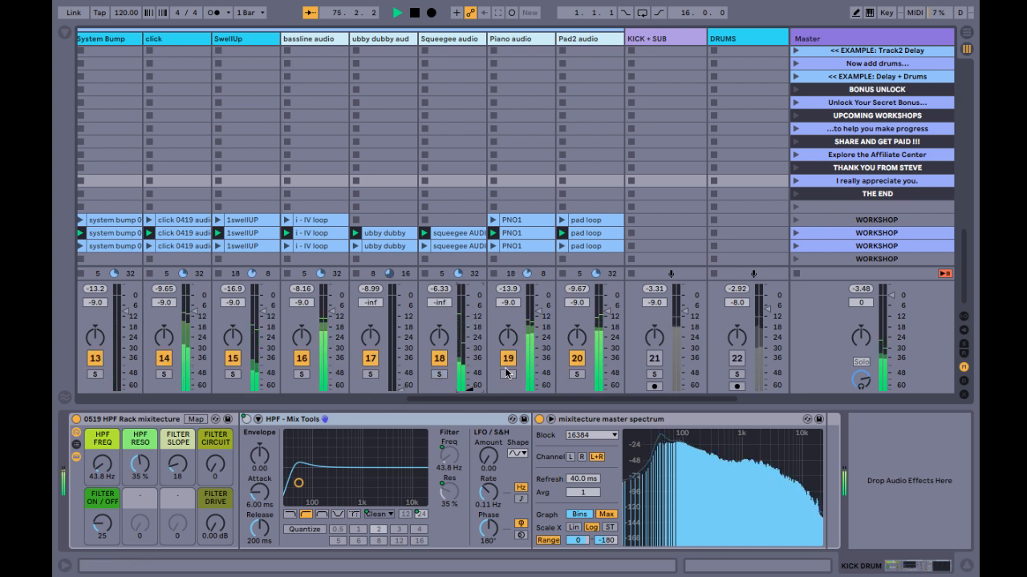
# Step: Audition the Piano audio and Pad2 audio tracks in solo, one after the other
pyautogui.click(506, 374)
pyautogui.click(507, 375)
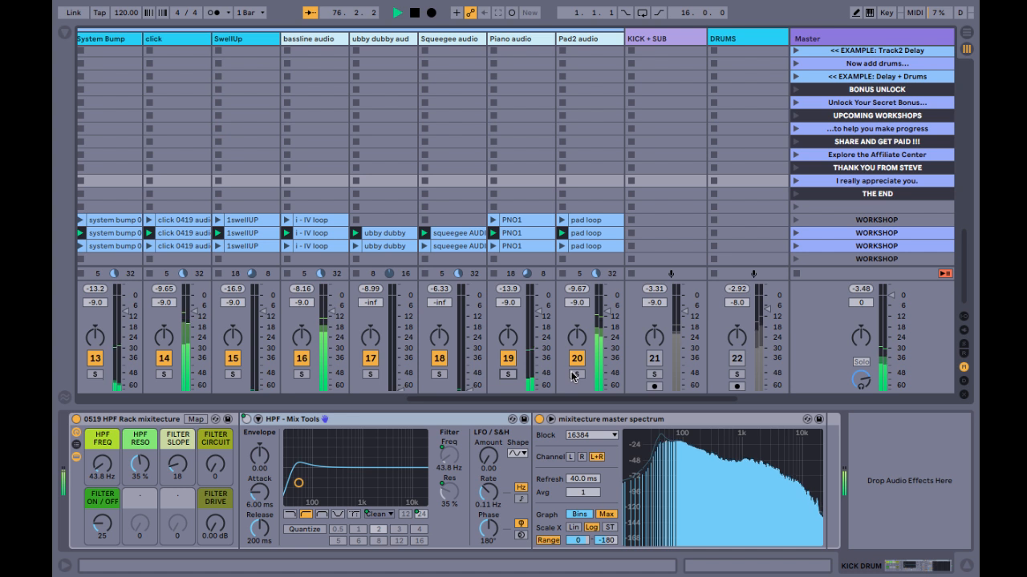
pyautogui.click(575, 374)
pyautogui.click(576, 374)
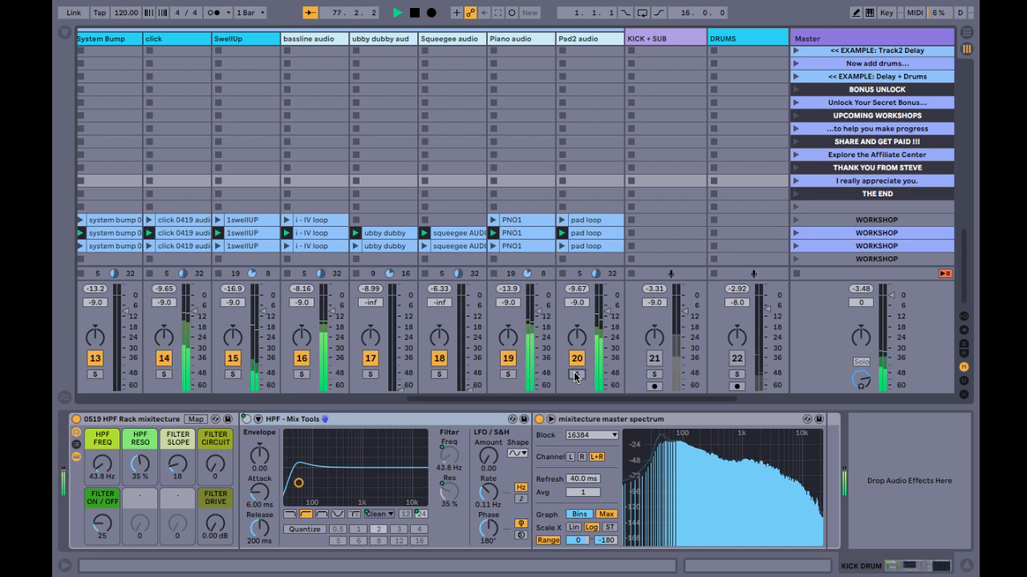
# Step: With the Piano audio track muted, set Pad2 audio to -5.4 dB and bassline audio to -12.0 dB
pyautogui.click(504, 363)
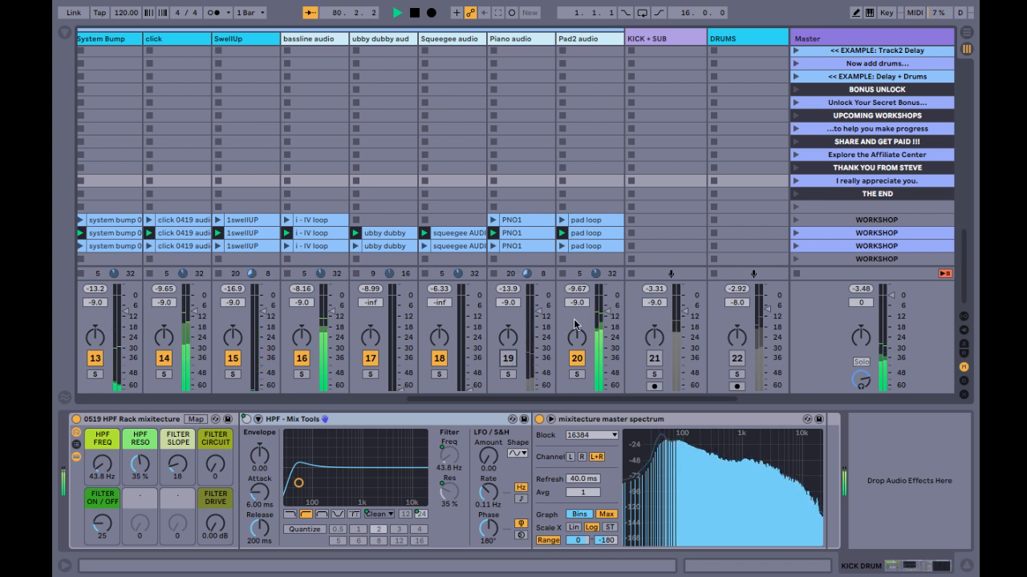
pyautogui.moveTo(607, 313); pyautogui.dragTo(607, 307)
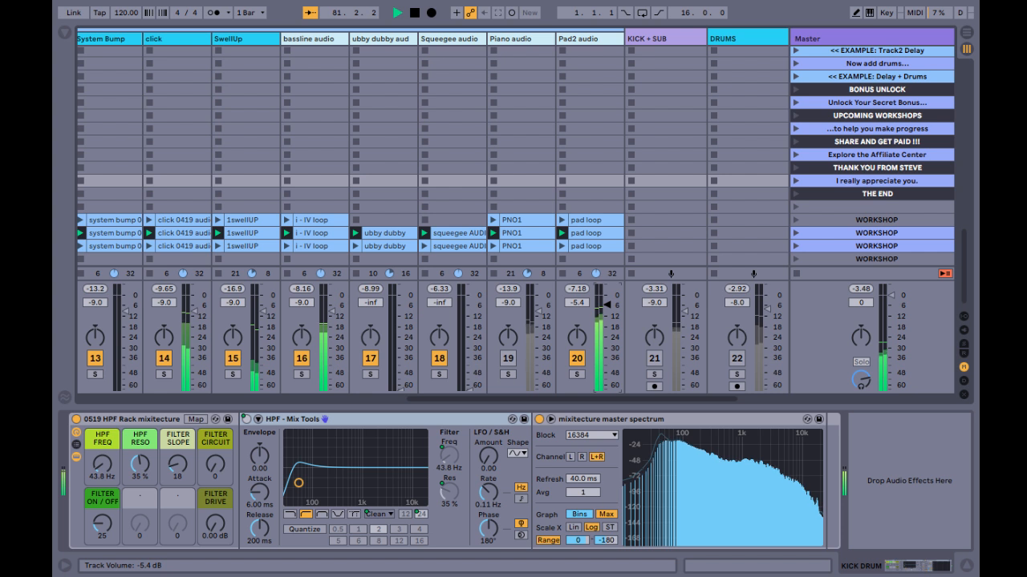
pyautogui.moveTo(334, 316); pyautogui.dragTo(334, 320)
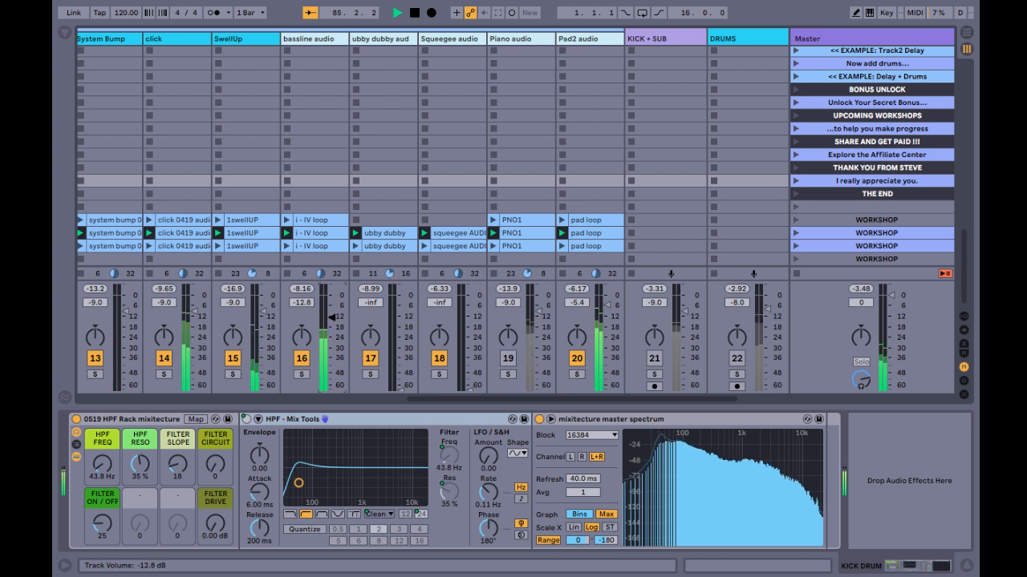
pyautogui.moveTo(332, 317); pyautogui.dragTo(331, 316)
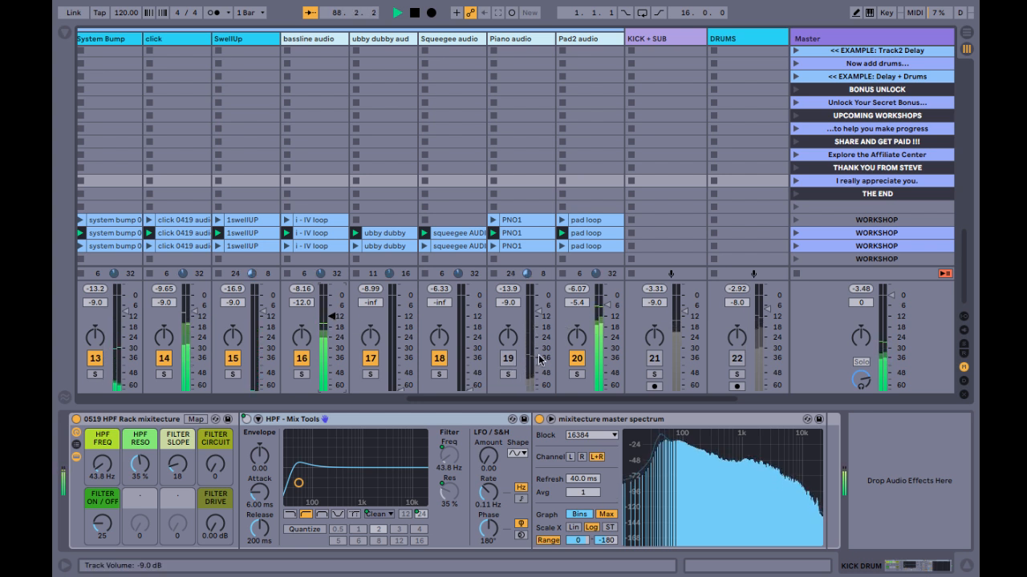
# Step: Reactivate the Piano audio track, pan it to 13R and set its volume to -5.0 dB
pyautogui.moveTo(541, 360); pyautogui.dragTo(541, 382)
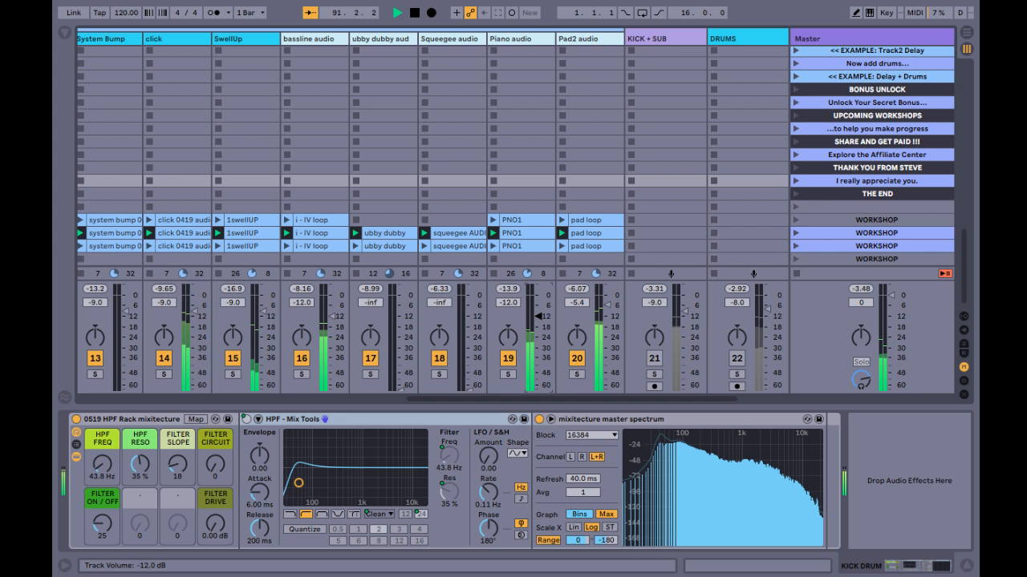
pyautogui.moveTo(539, 316); pyautogui.dragTo(538, 312)
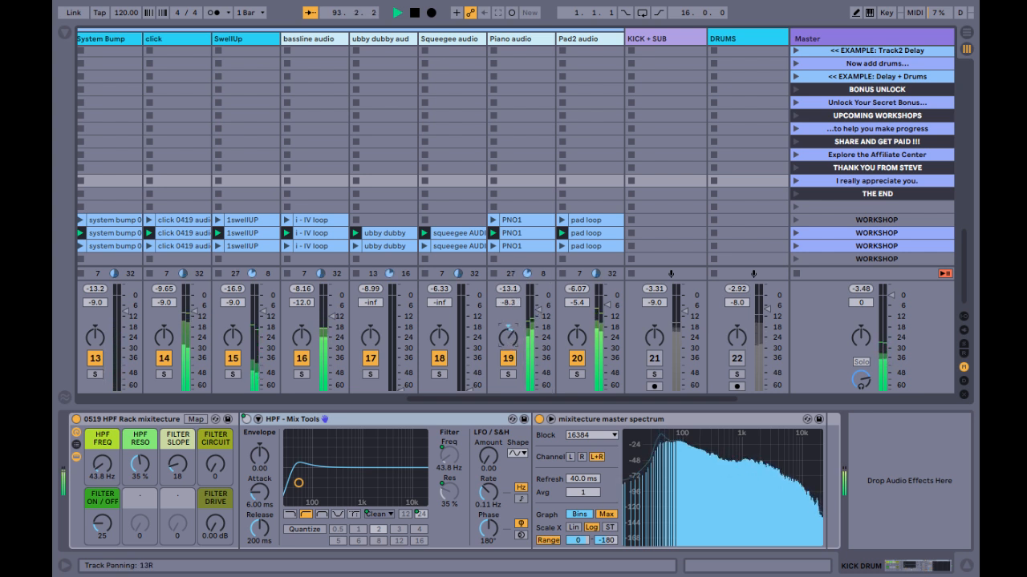
pyautogui.moveTo(538, 307); pyautogui.dragTo(538, 304)
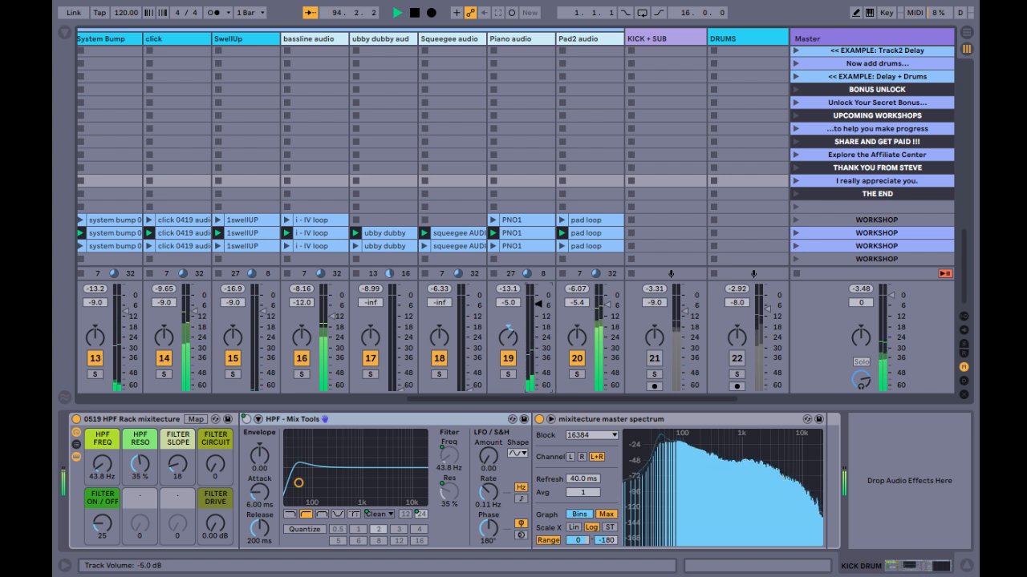
# Step: Pan the Pad2 audio track to 9L and set the INSTRUMENTS group's volume to -12.4 dB
pyautogui.moveTo(577, 337)
pyautogui.mouseDown()
pyautogui.moveTo(577, 346)
pyautogui.moveTo(578, 335)
pyautogui.mouseUp()
pyautogui.hscroll(3, 578, 337)
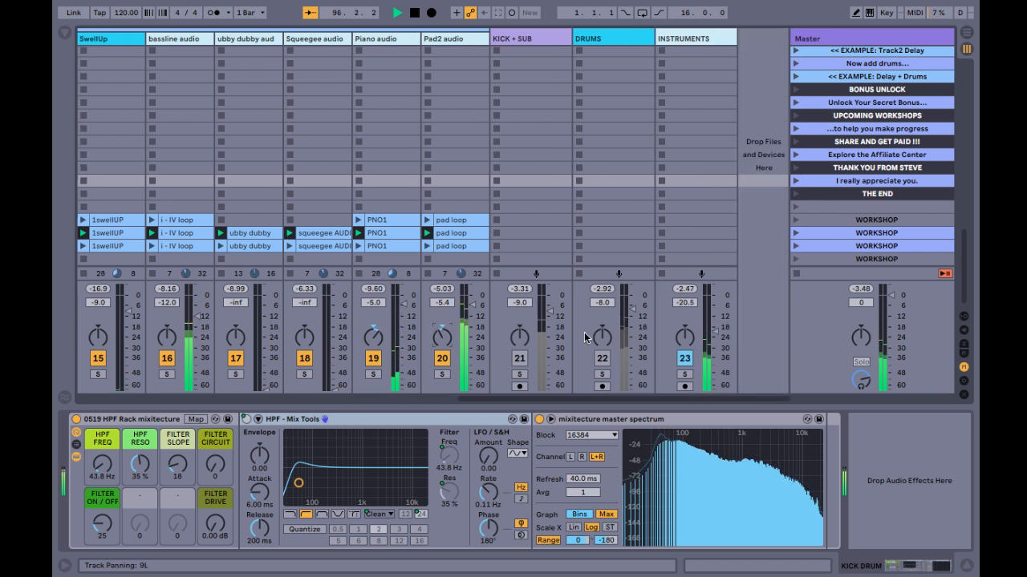
pyautogui.scroll(1, 590, 338)
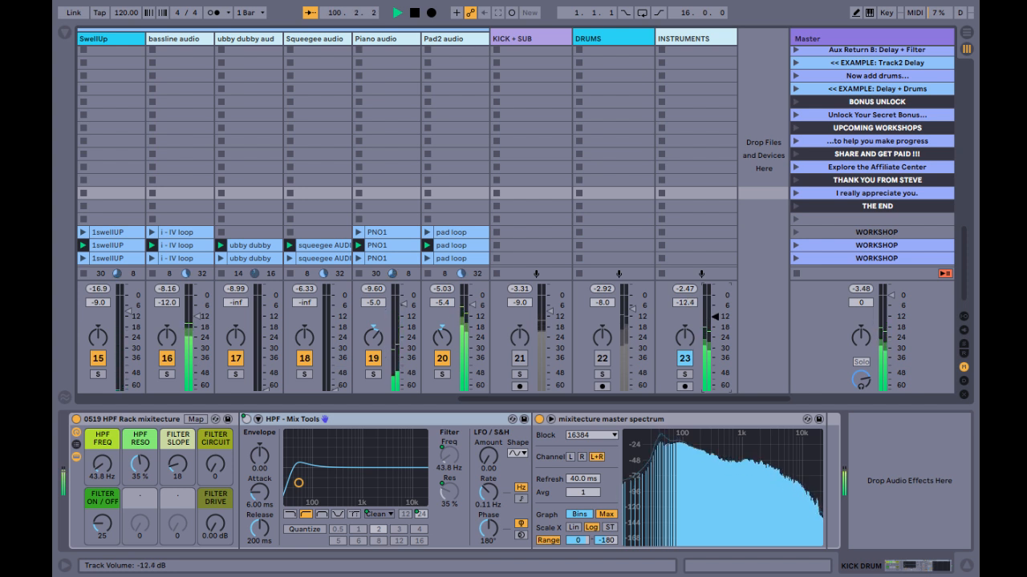
# Step: Reactivate the KICK + SUB group for comparison and set the INSTRUMENTS group's volume to -12.0 dB
pyautogui.click(518, 361)
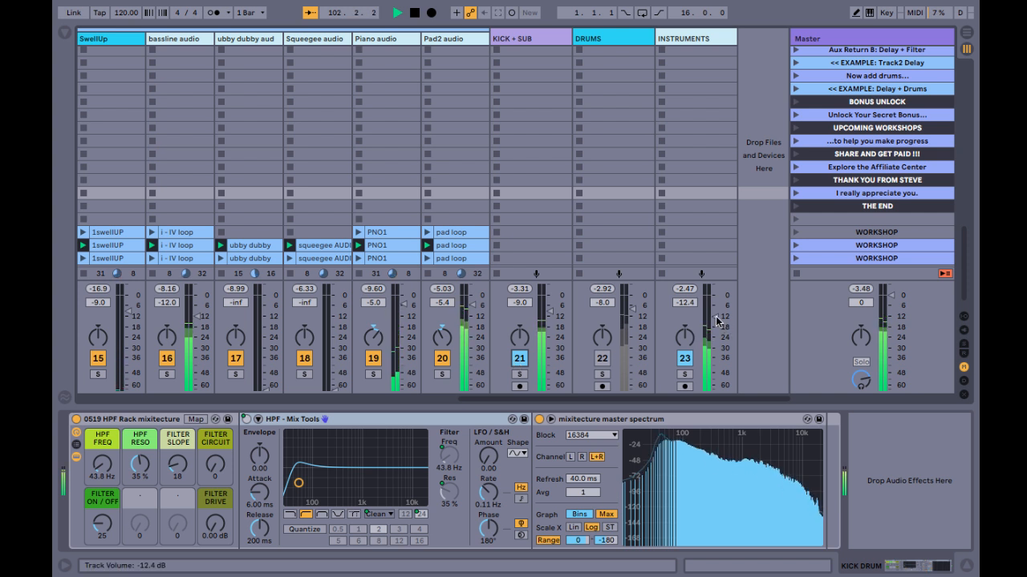
pyautogui.moveTo(717, 321); pyautogui.dragTo(717, 317)
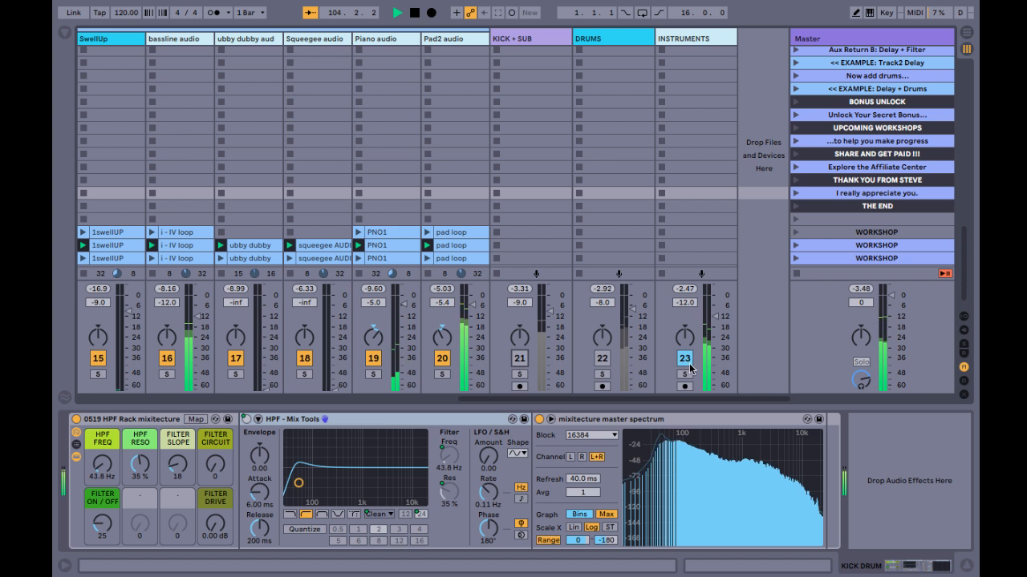
# Step: Audition Beat1 Audio and Beat2 audio in solo, one after the other, and turn Beat2 audio down to -inf dB
pyautogui.hscroll(-2, 383, 290)
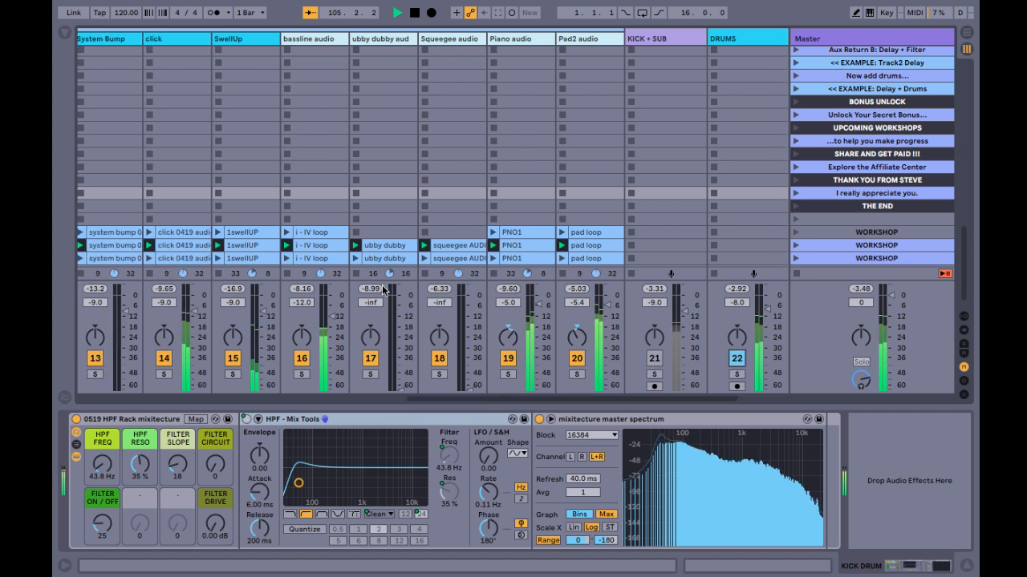
pyautogui.hscroll(-6, 384, 290)
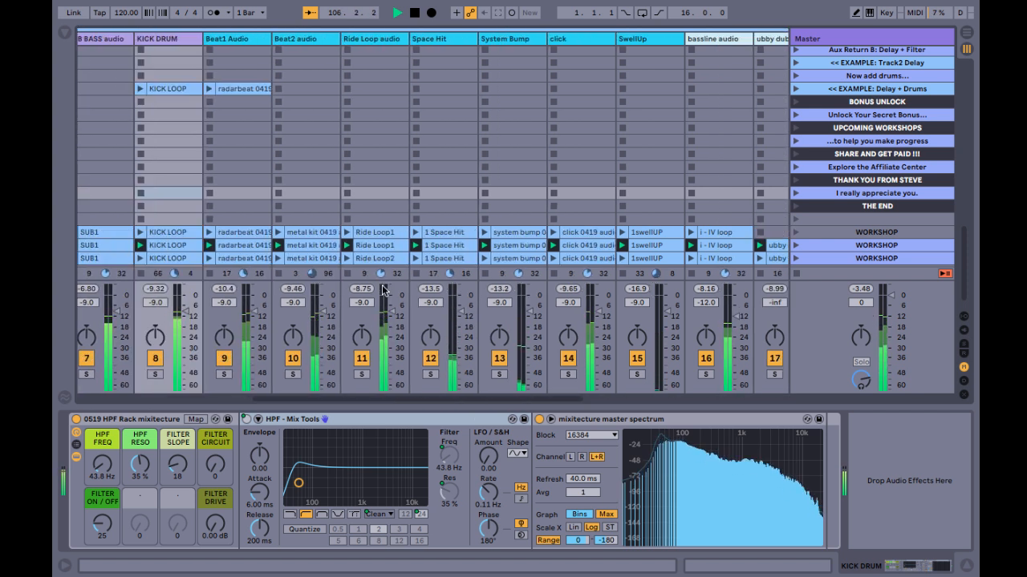
pyautogui.click(224, 375)
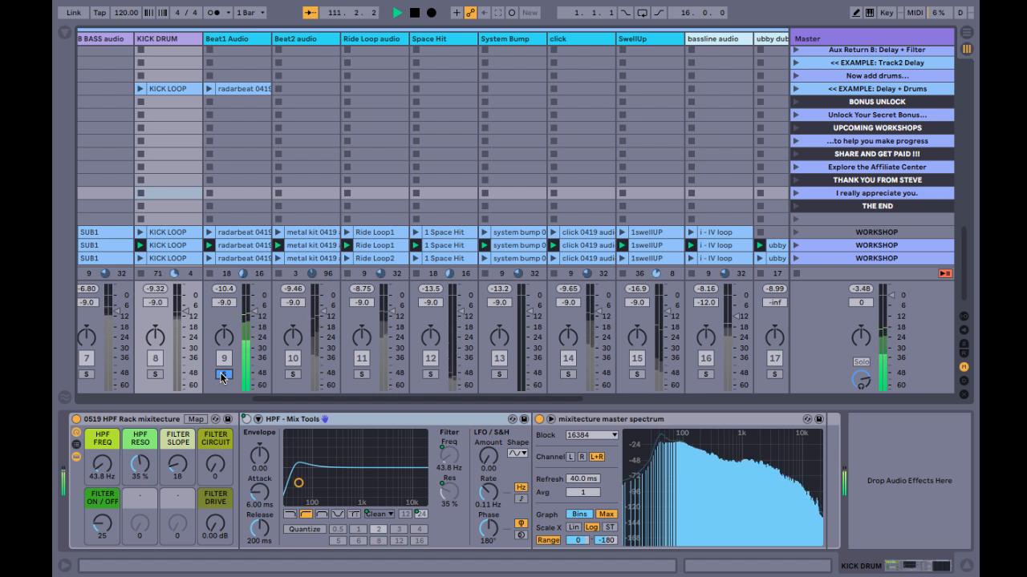
pyautogui.click(224, 374)
pyautogui.click(292, 375)
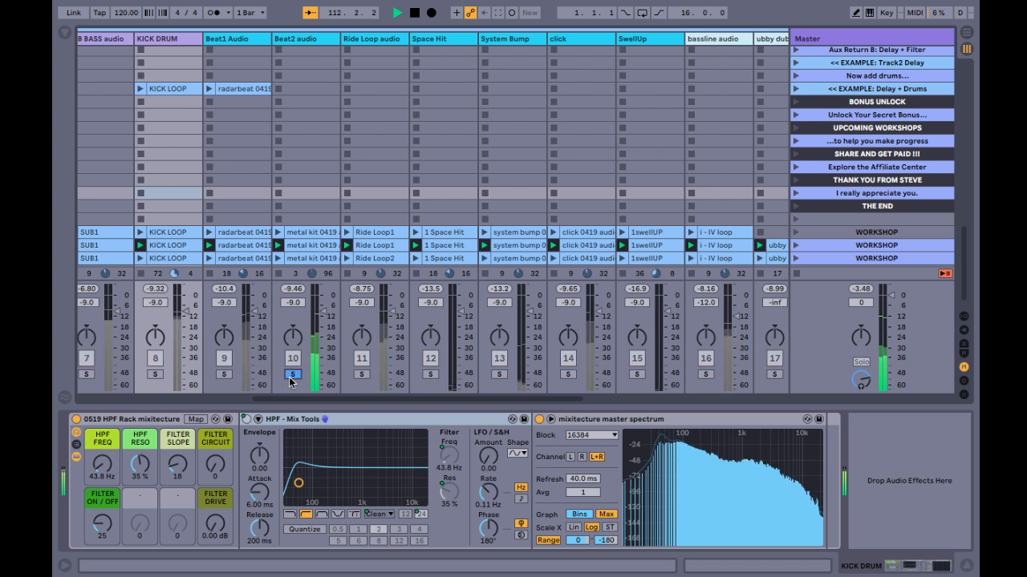
pyautogui.click(292, 375)
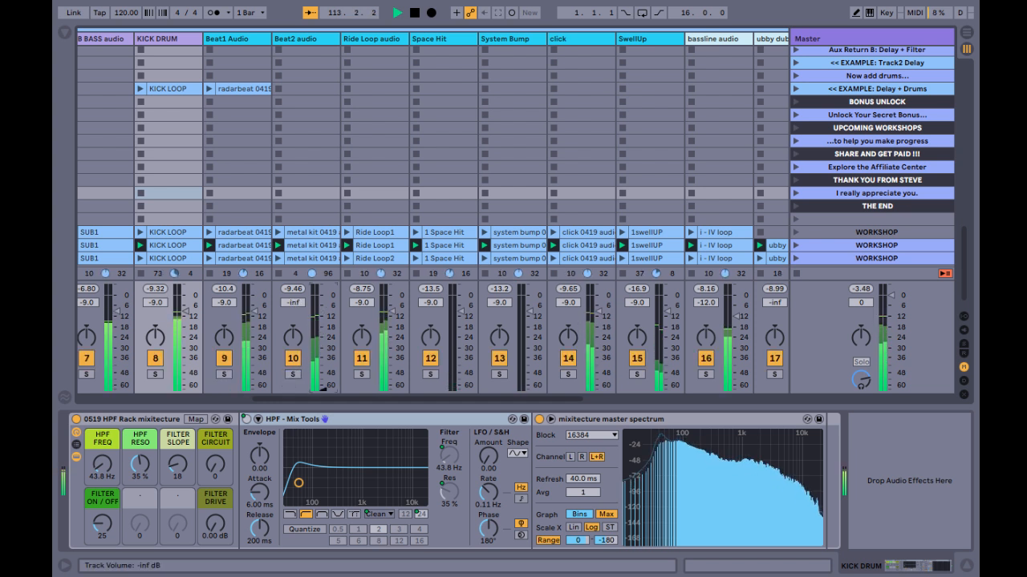
pyautogui.moveTo(319, 329); pyautogui.dragTo(323, 389)
# Step: Check Ride Loop audio in solo and set it to -42.0 dB, with Space Hit turned down to -inf
pyautogui.click(361, 374)
pyautogui.click(361, 375)
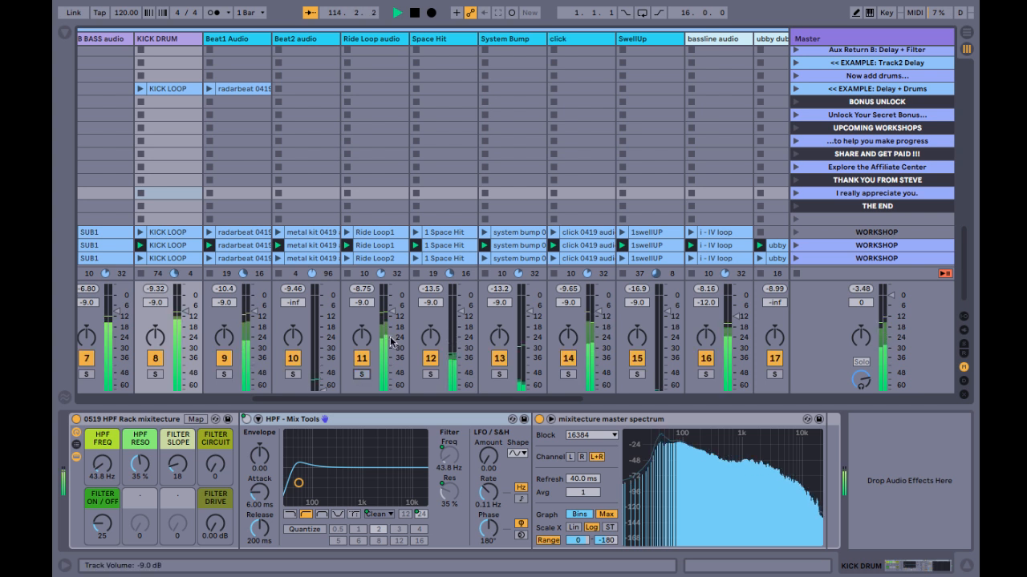
pyautogui.moveTo(393, 309); pyautogui.dragTo(391, 350)
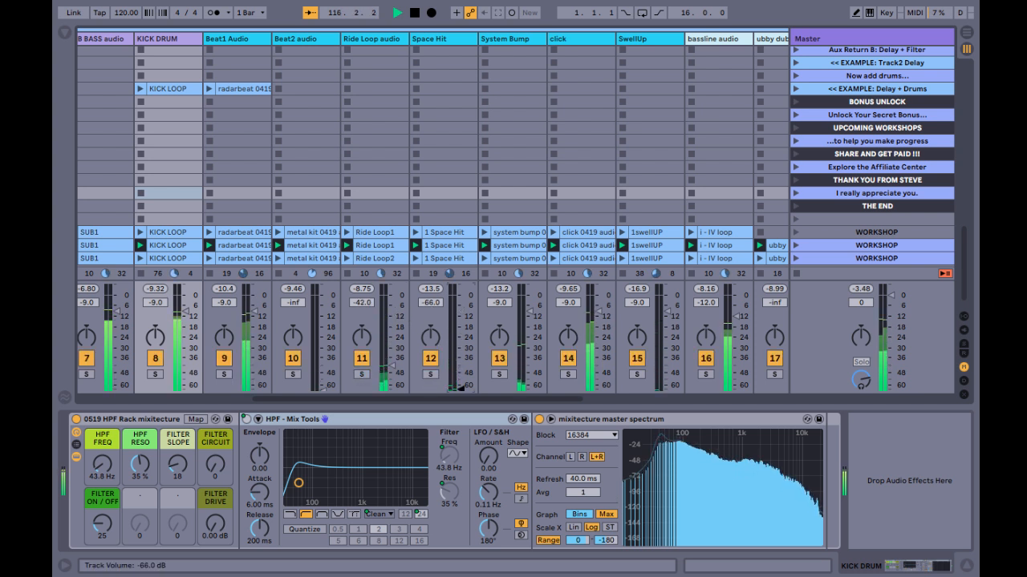
# Step: Check System Bump and click in solo, setting System Bump to -inf and click to -37.0 dB
pyautogui.click(498, 375)
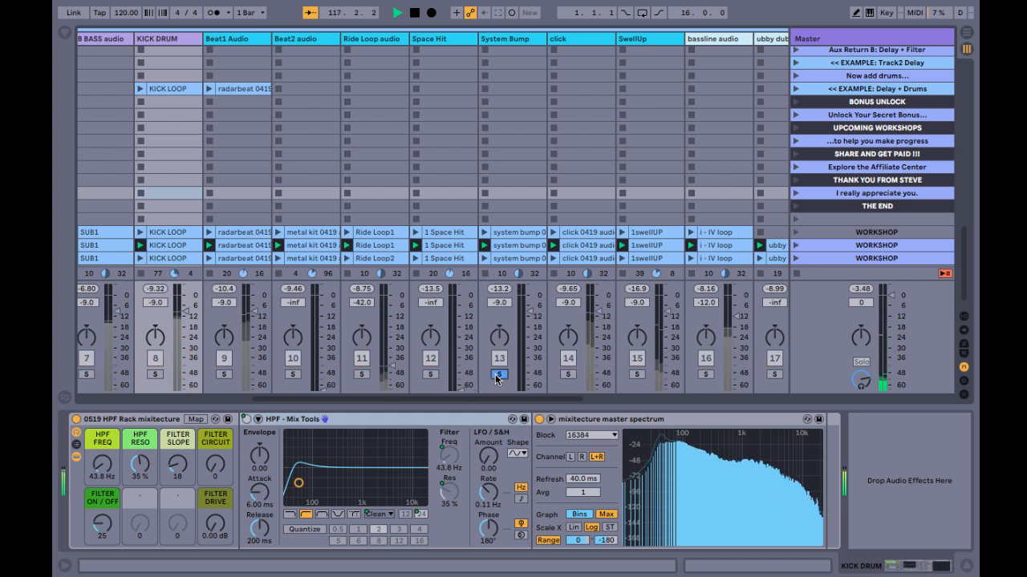
pyautogui.click(568, 375)
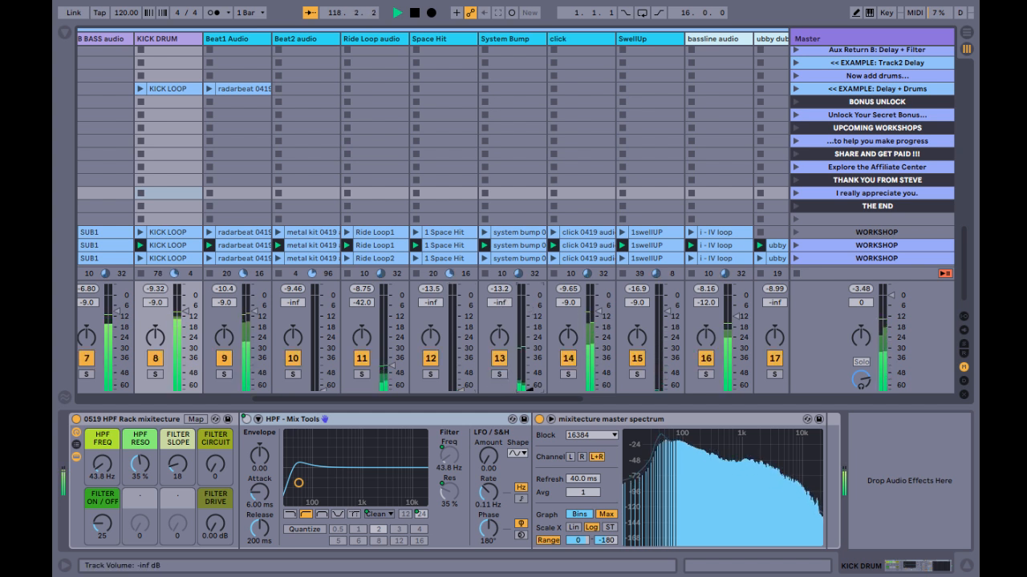
pyautogui.click(567, 374)
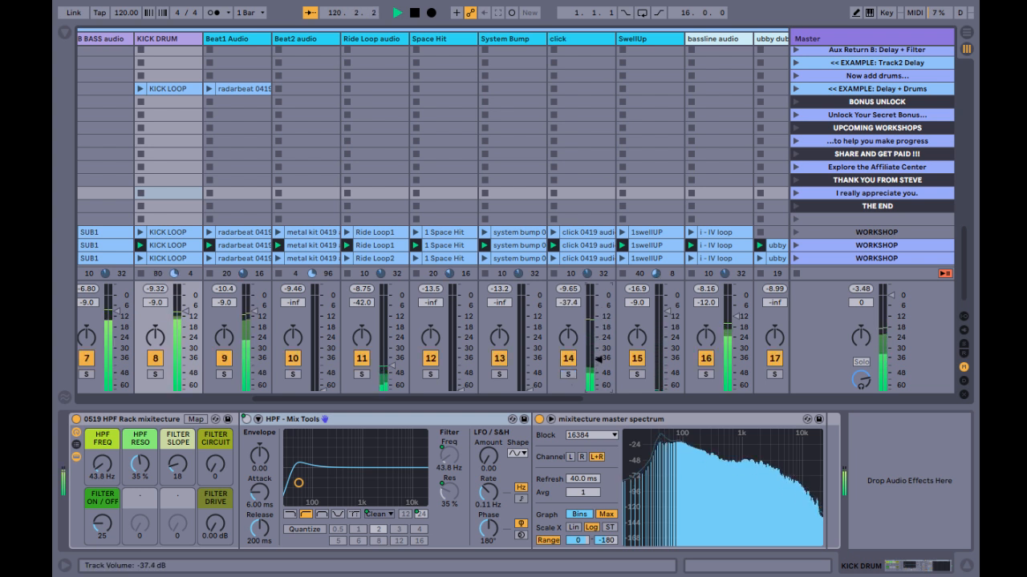
pyautogui.moveTo(597, 357); pyautogui.dragTo(598, 359)
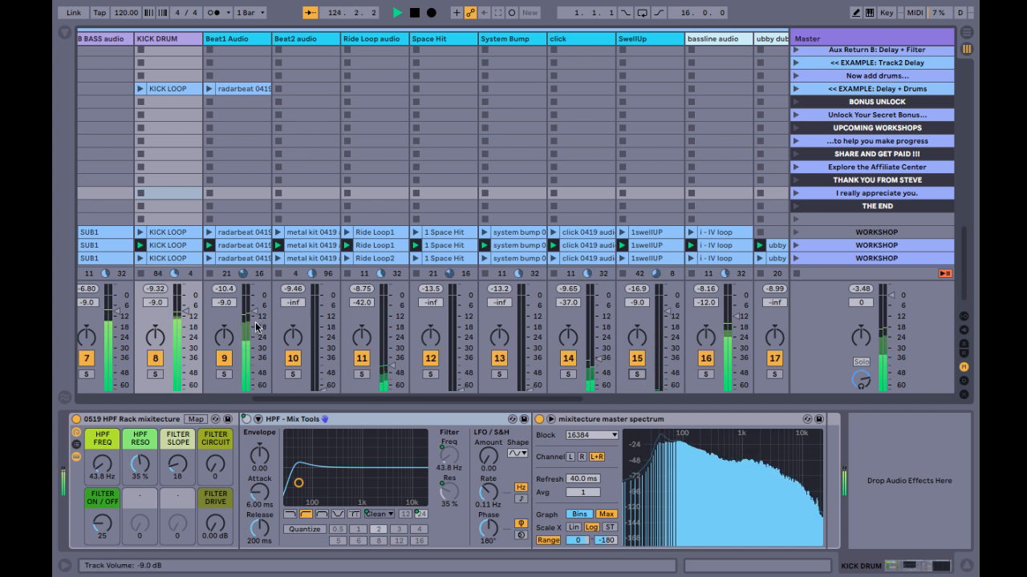
# Step: With the KICK + SUB and DRUMS groups playing and INSTRUMENTS muted, set DRUMS to -4.0 dB and KICK + SUB to -11.0 dB
pyautogui.click(223, 375)
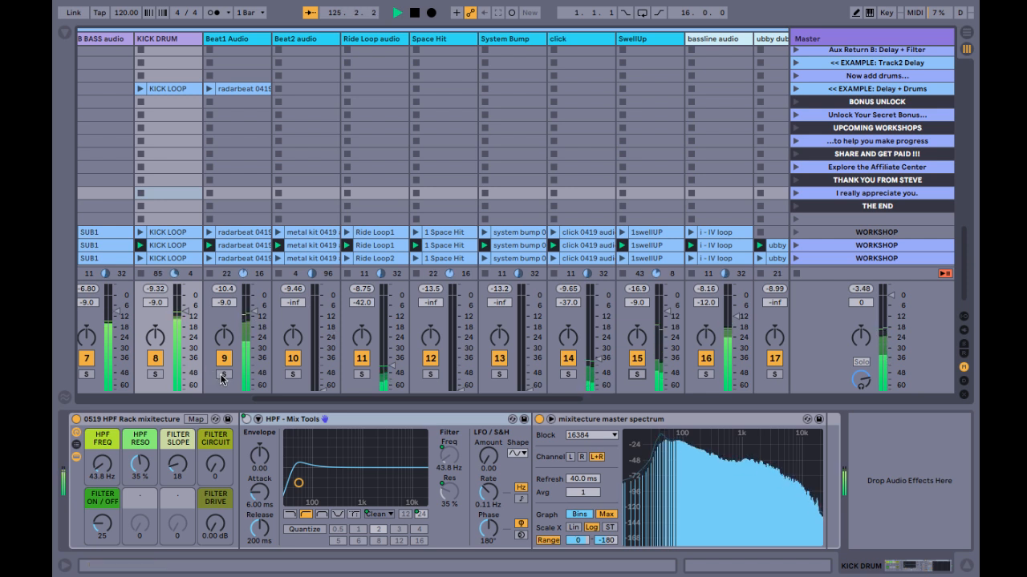
pyautogui.click(223, 376)
pyautogui.hscroll(10, 462, 345)
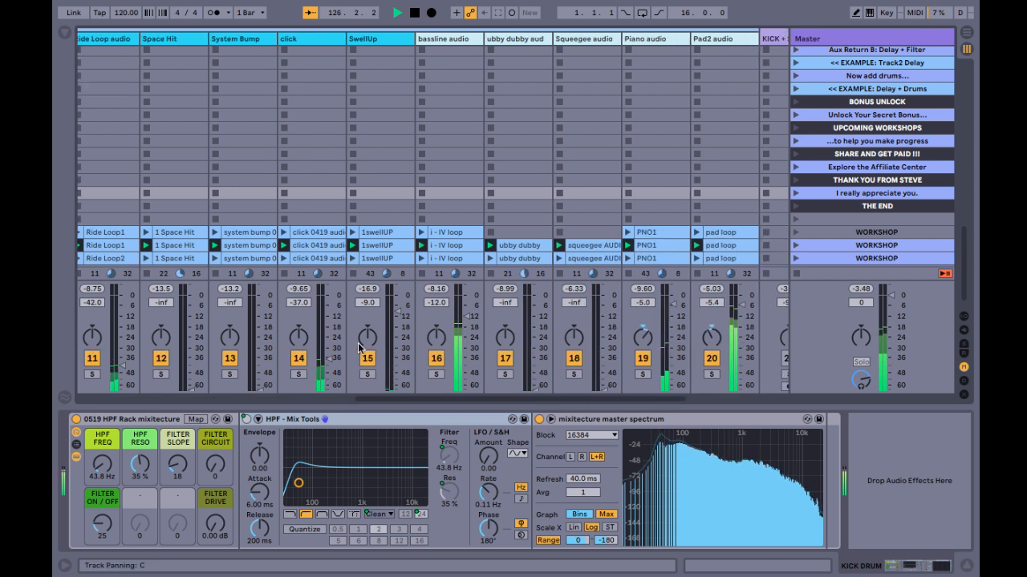
pyautogui.click(520, 359)
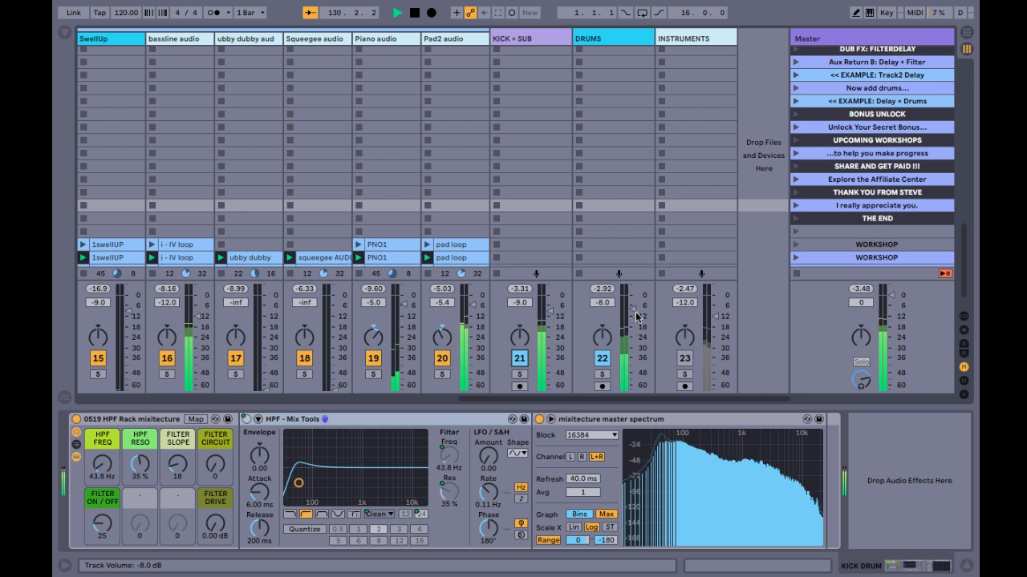
pyautogui.moveTo(635, 314); pyautogui.dragTo(635, 309)
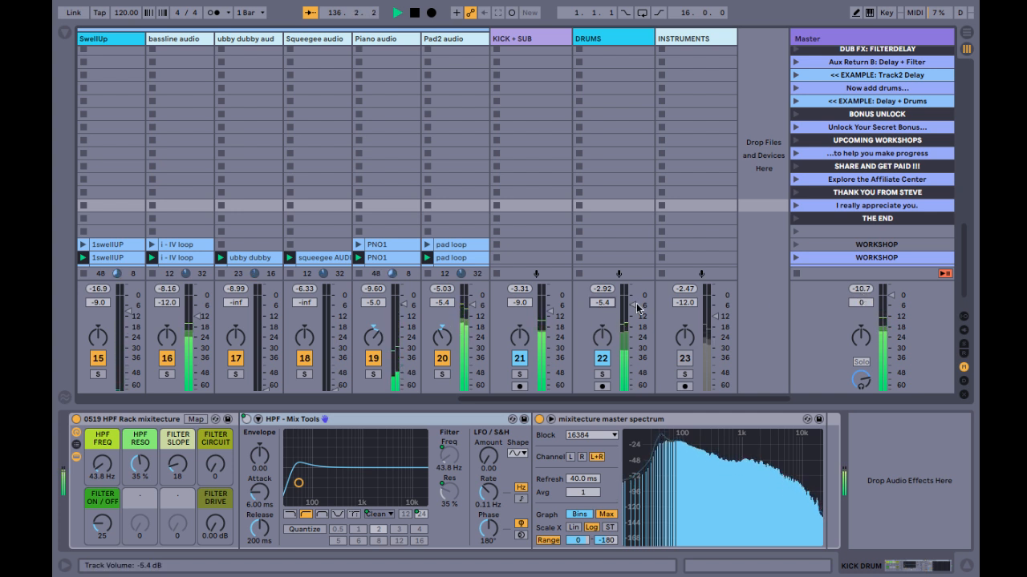
pyautogui.moveTo(634, 307); pyautogui.dragTo(633, 303)
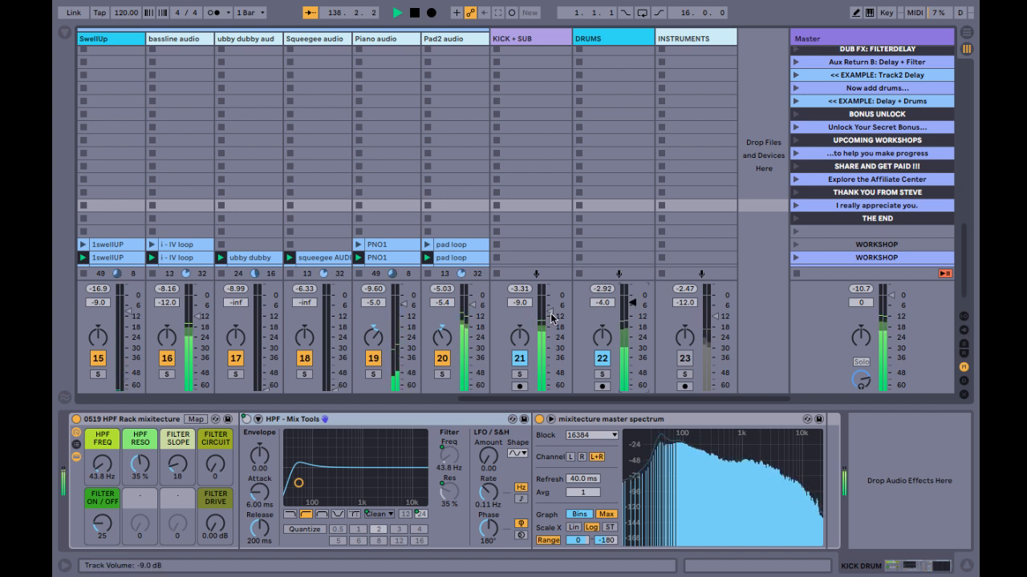
pyautogui.moveTo(552, 318); pyautogui.dragTo(552, 321)
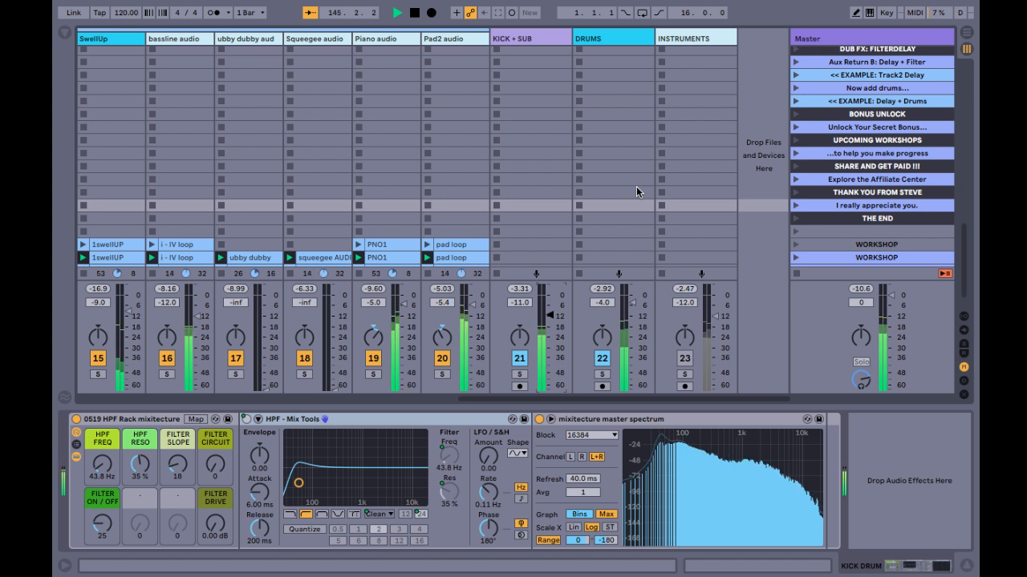
# Step: Mute the DRUMS group briefly to hear KICK + SUB alone, and reactivate it
pyautogui.click(600, 360)
pyautogui.hscroll(-10, 365, 230)
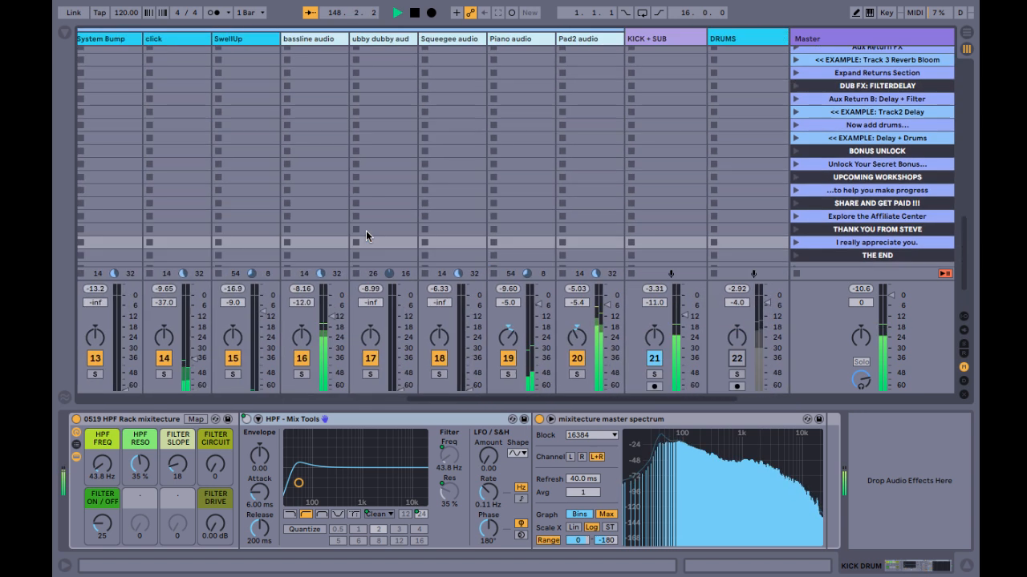
pyautogui.hscroll(10, 366, 230)
pyautogui.click(601, 359)
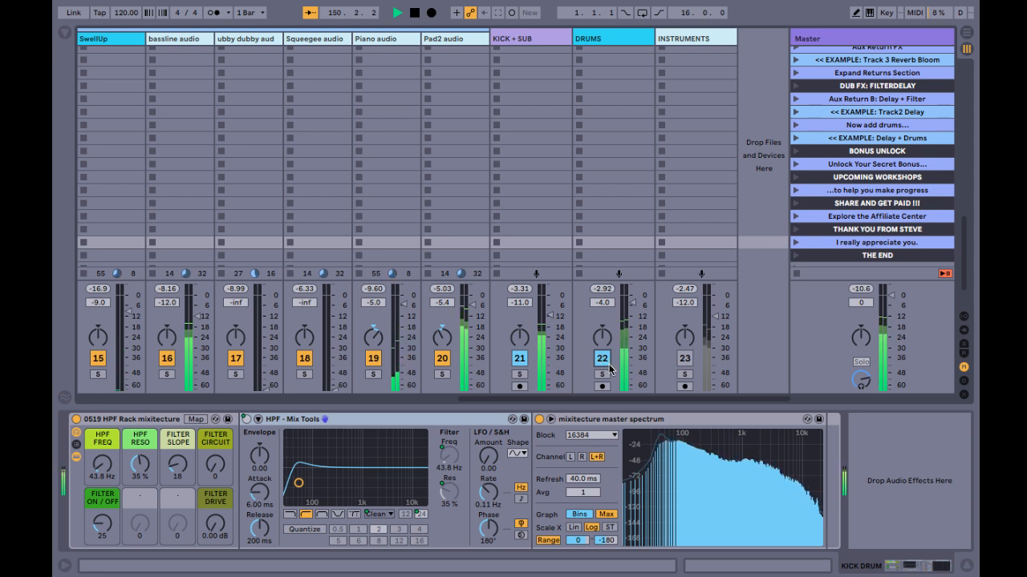
# Step: Examine the kick and drums balance in the Master track's enlarged spectrum display, and return to the mixer
pyautogui.press('End')
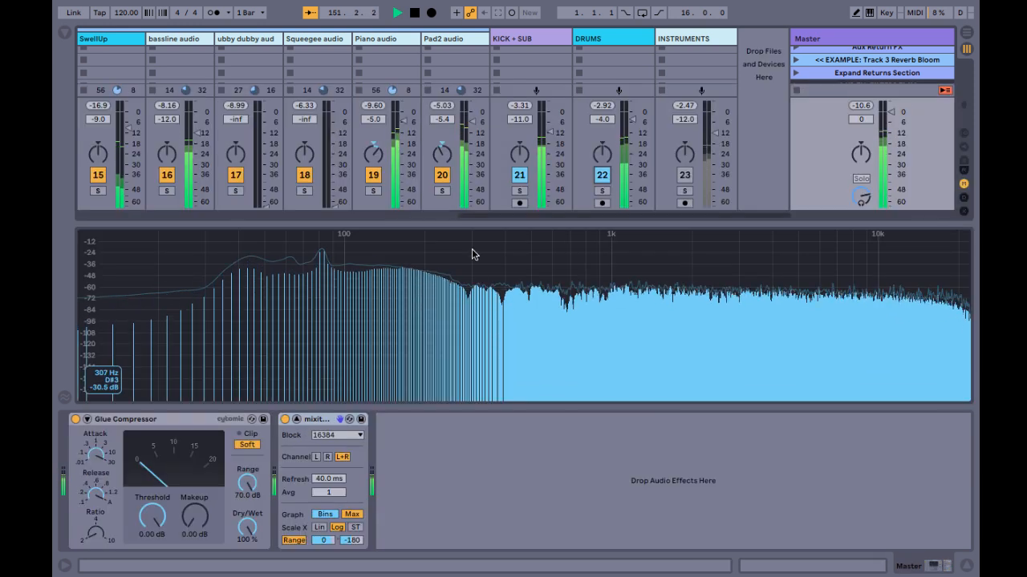
pyautogui.moveTo(466, 225); pyautogui.dragTo(474, 131)
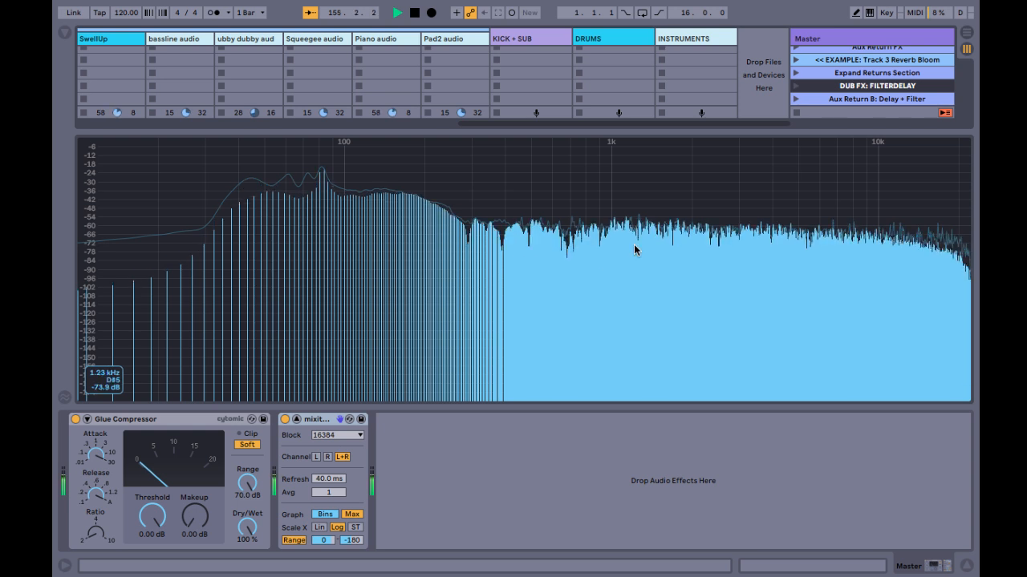
pyautogui.click(725, 250)
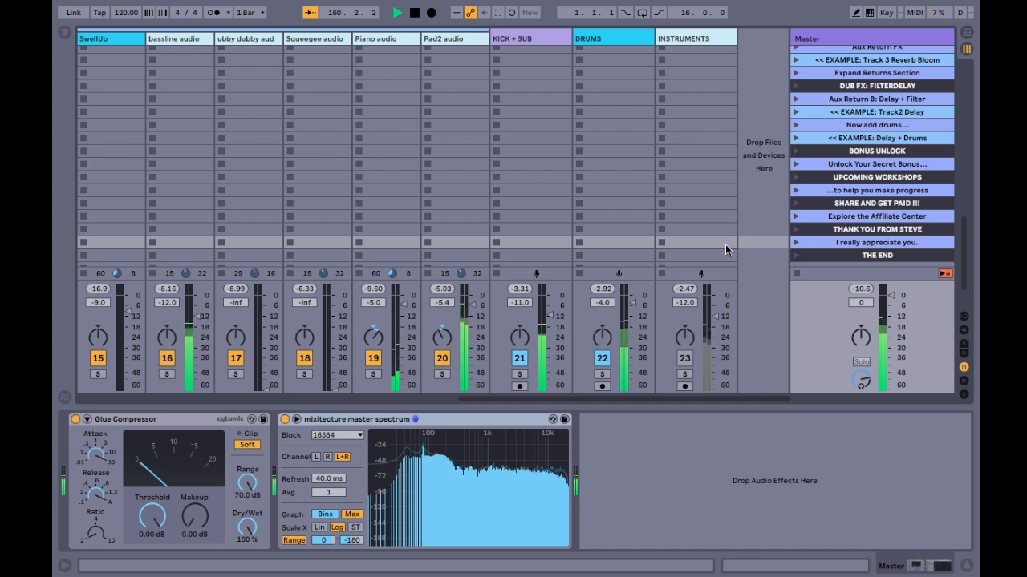
# Step: Reactivate the INSTRUMENTS group, fade its volume down and back up to -12.8 dB, and stop playback
pyautogui.click(684, 360)
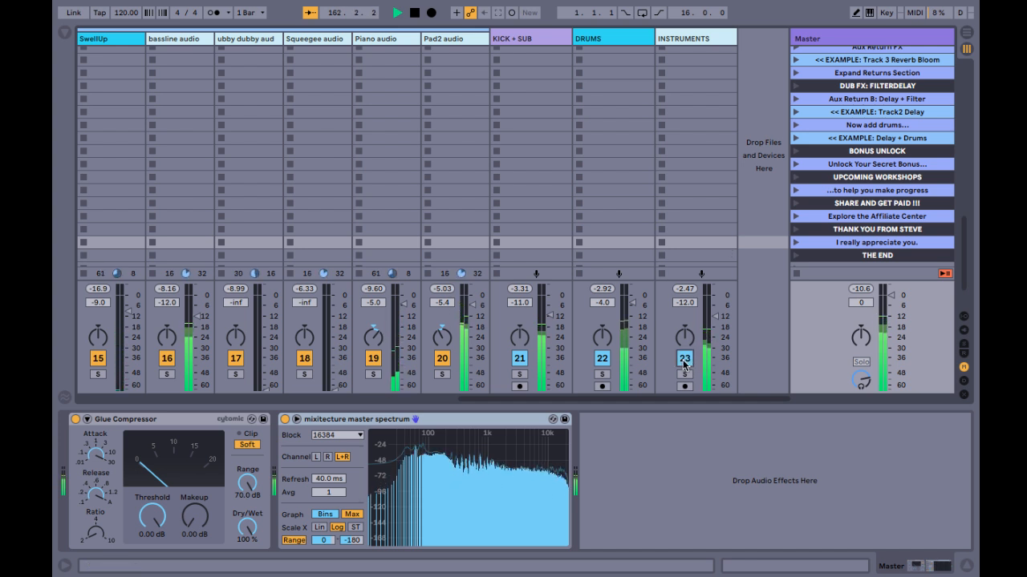
pyautogui.moveTo(684, 302); pyautogui.dragTo(685, 325)
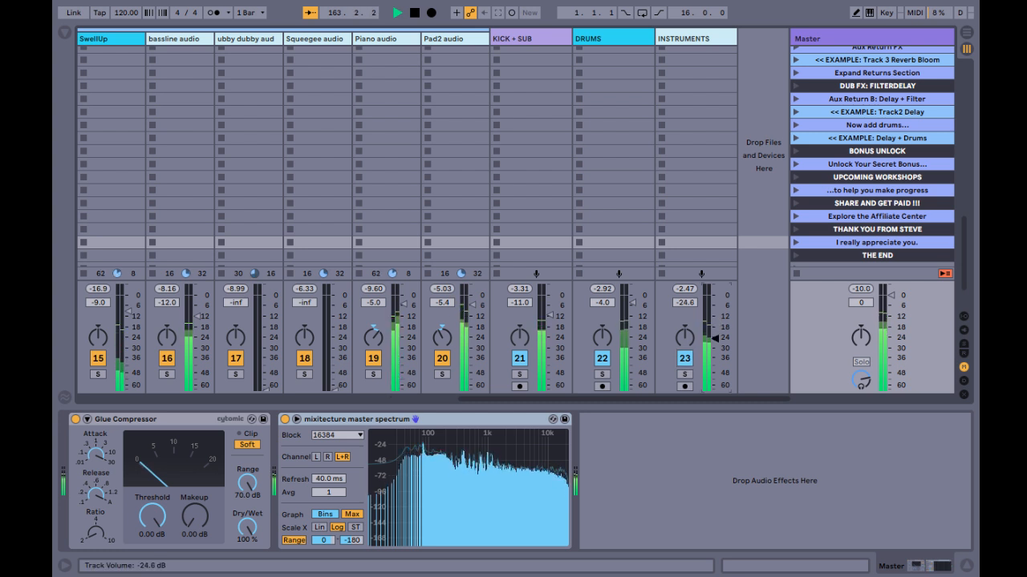
pyautogui.moveTo(714, 377); pyautogui.dragTo(715, 318)
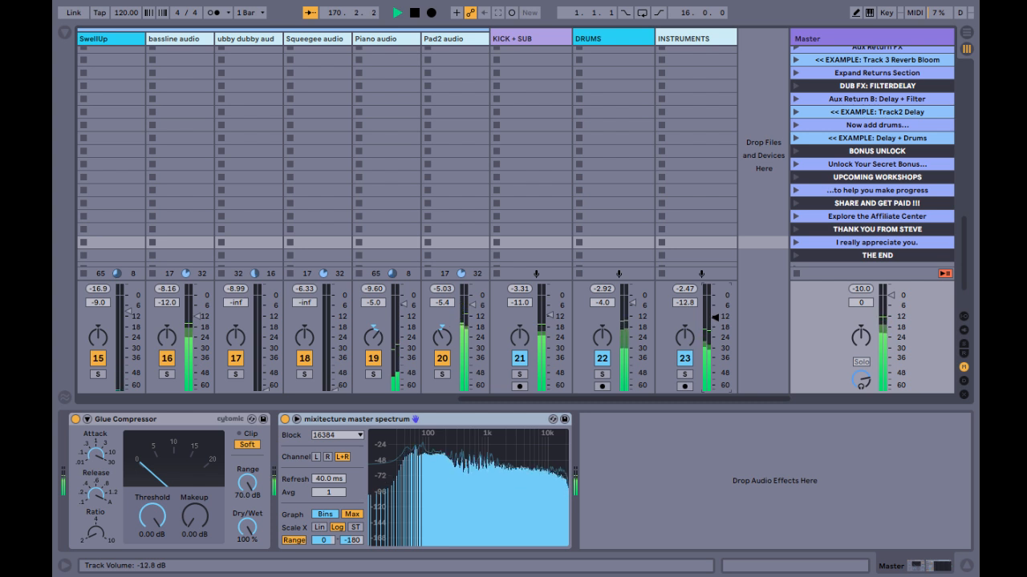
pyautogui.press('space')
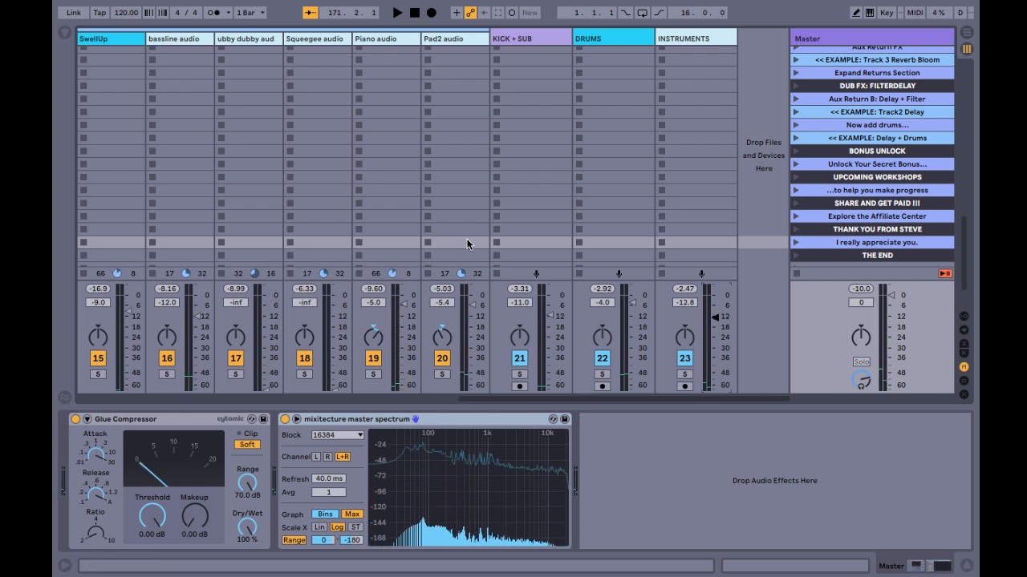
# Step: Select the Pad2 audio track, collapse its enlarged spectrum and set the INSTRUMENTS group's volume to -26.0 dB
pyautogui.click(438, 39)
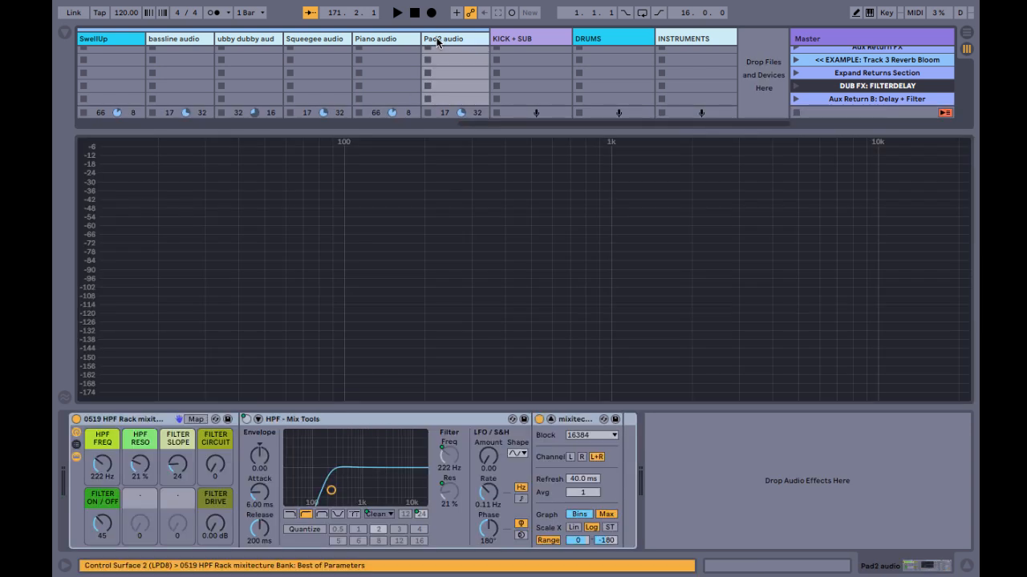
pyautogui.doubleClick(403, 210)
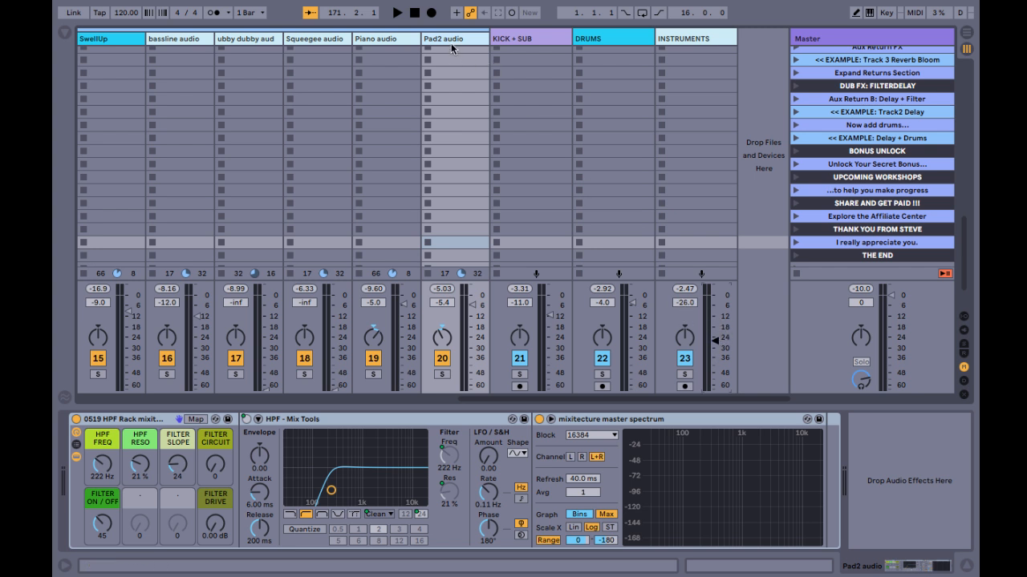
# Step: Try lowering the tracks from bassline audio to Pad2 audio together, with Piano audio at -12.8 dB, and clear the multi-track selection
pyautogui.click(191, 44)
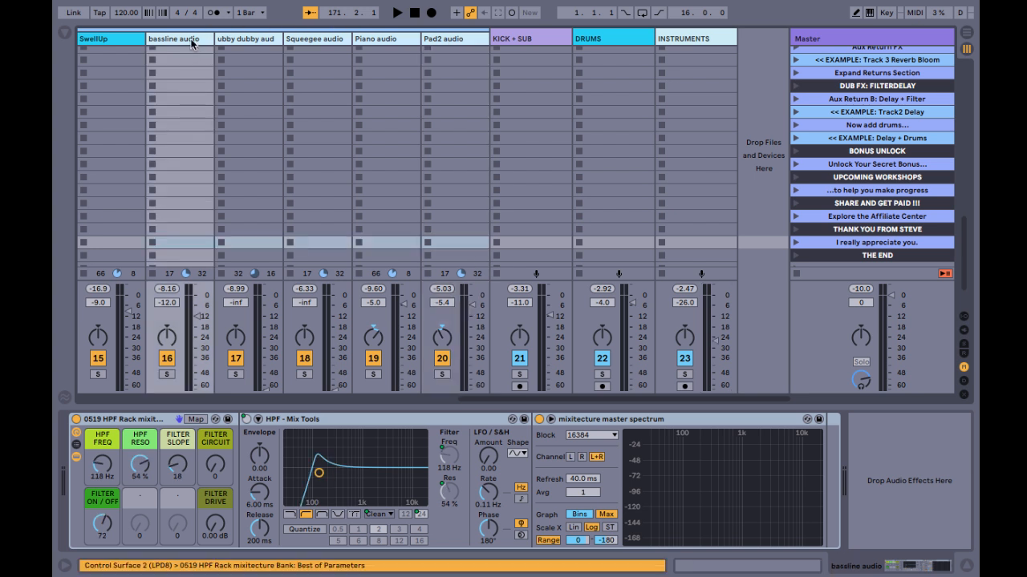
pyautogui.click(264, 34)
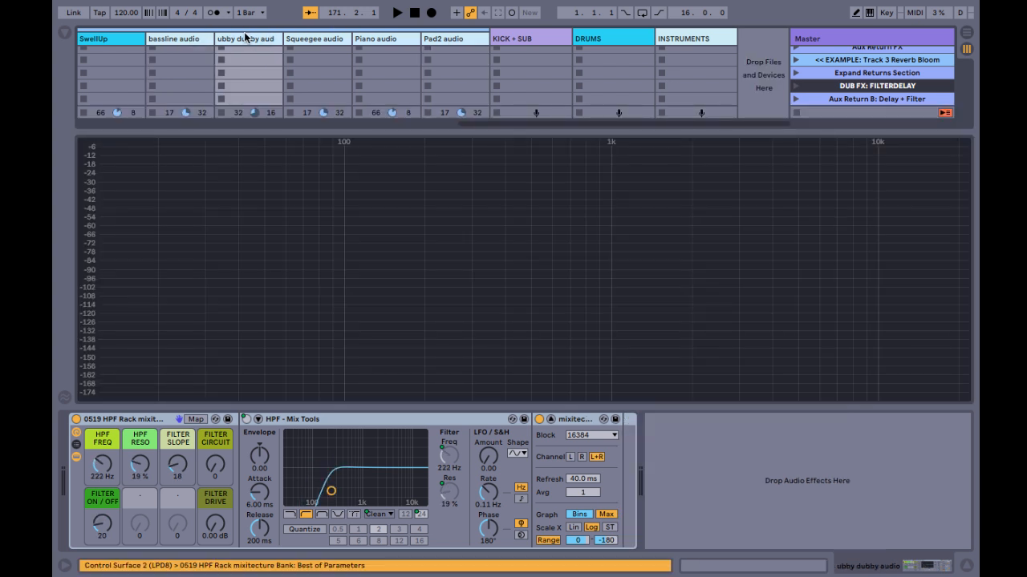
pyautogui.click(192, 40)
pyautogui.click(454, 39)
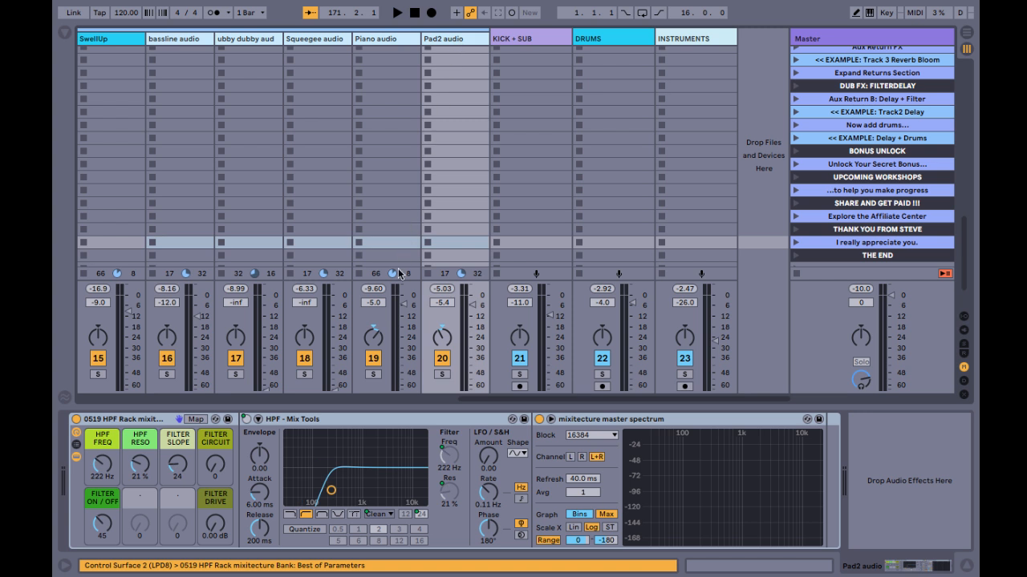
pyautogui.moveTo(406, 311); pyautogui.dragTo(406, 324)
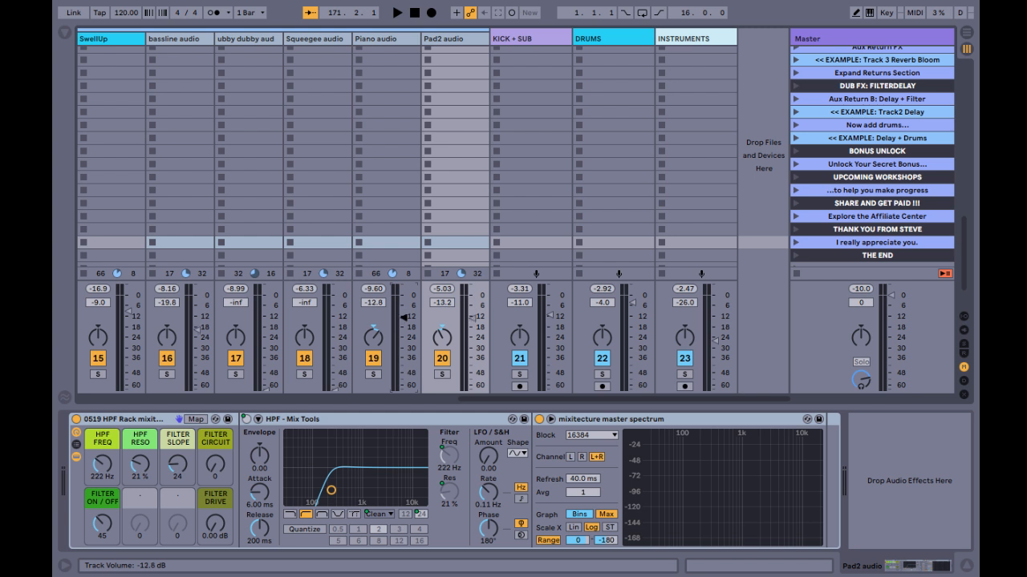
pyautogui.moveTo(405, 317); pyautogui.dragTo(407, 322)
pyautogui.click(459, 178)
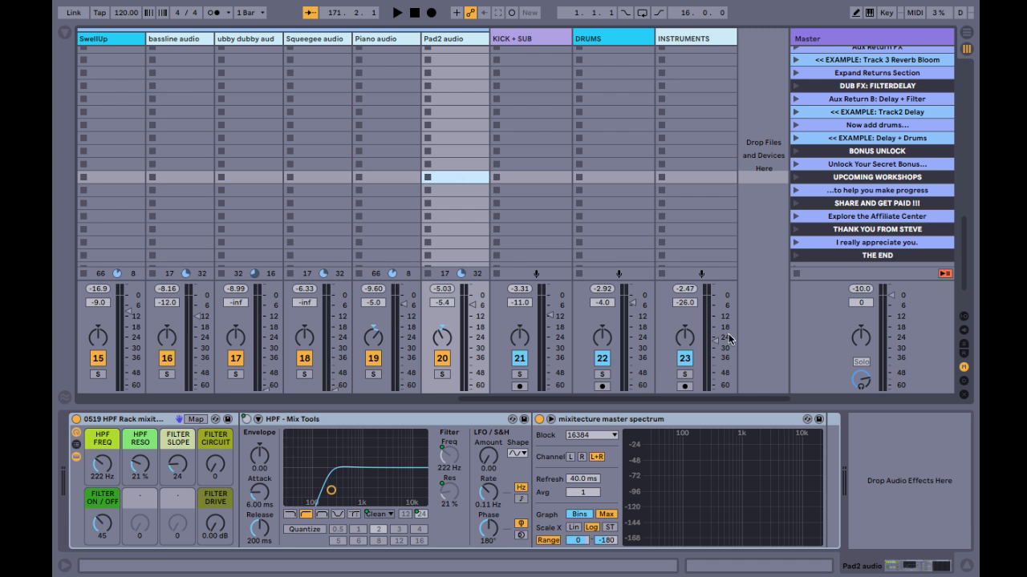
# Step: Fade the INSTRUMENTS group down to silence, start playback, and raise the group's volume to -20.5 dB
pyautogui.moveTo(730, 339); pyautogui.dragTo(713, 287)
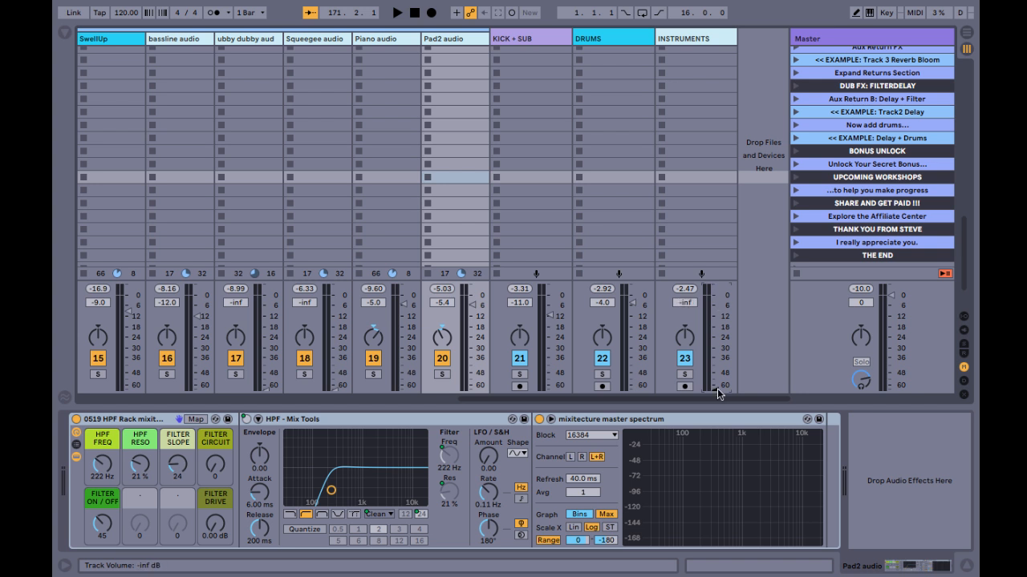
pyautogui.press('space')
pyautogui.moveTo(718, 394); pyautogui.dragTo(714, 332)
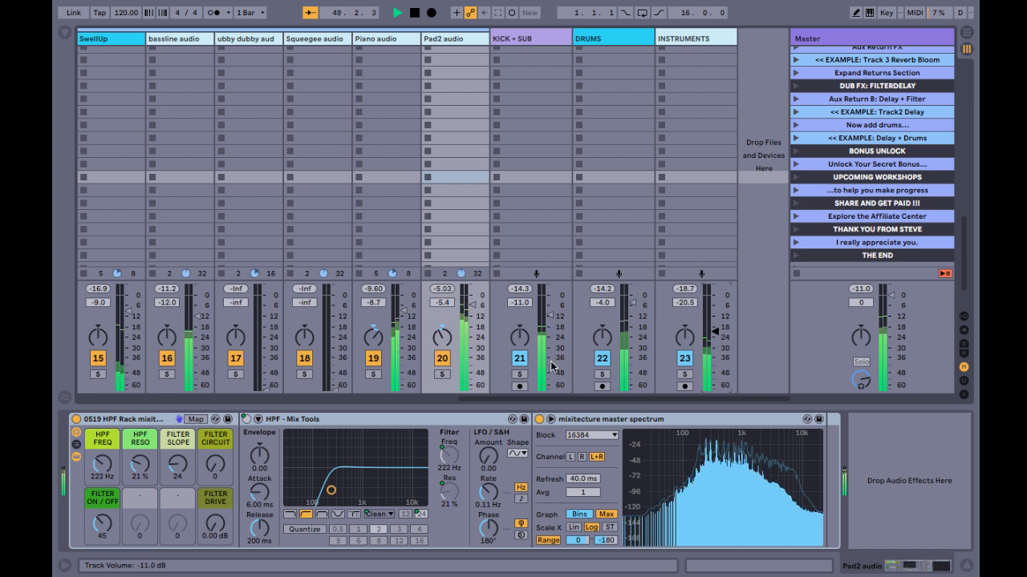
# Step: Isolate the KICK + SUB group and examine its low end in the Master track's enlarged spectrum display
pyautogui.click(520, 374)
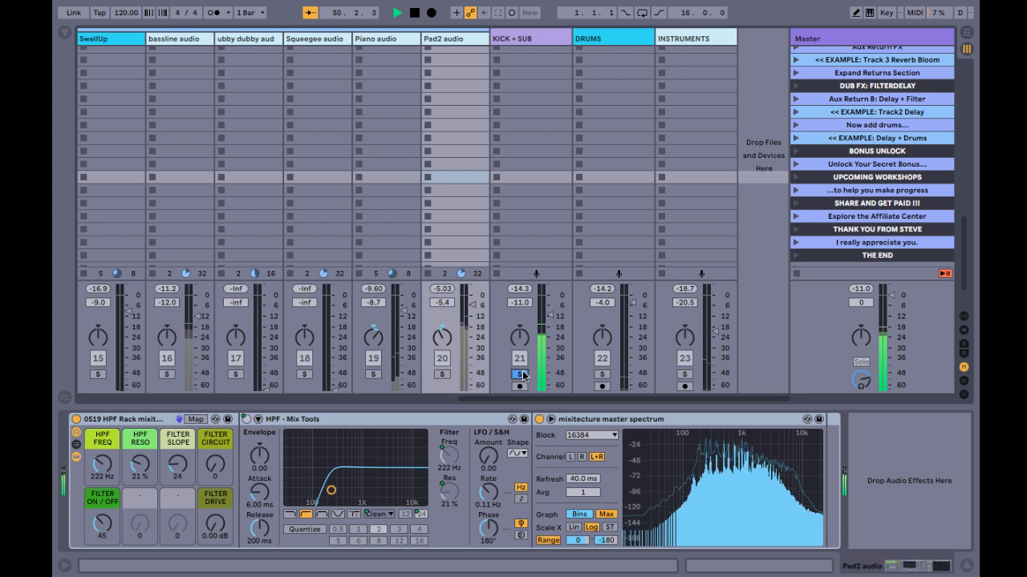
pyautogui.click(522, 375)
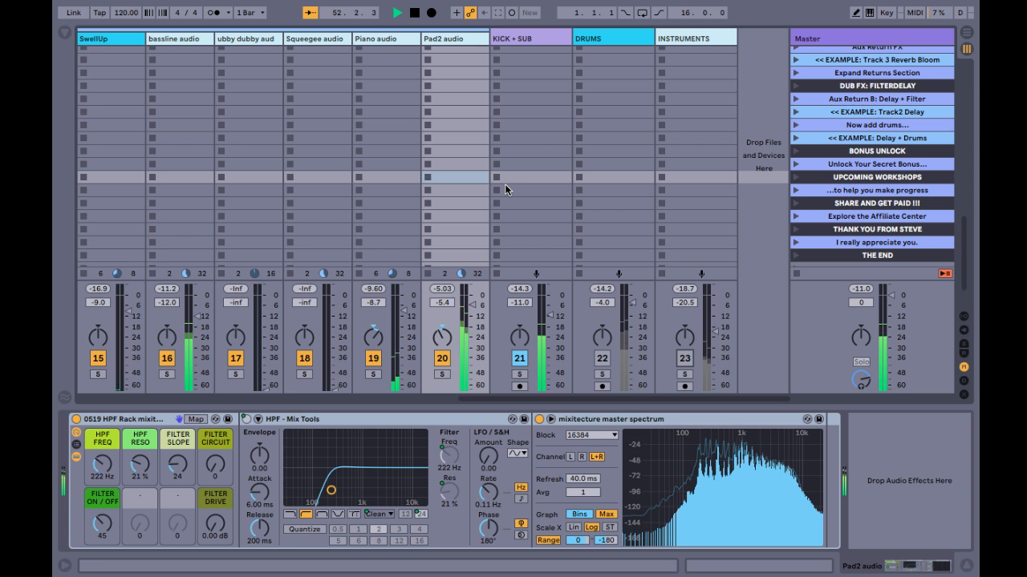
pyautogui.hscroll(-5, 504, 190)
pyautogui.hscroll(-5, 505, 190)
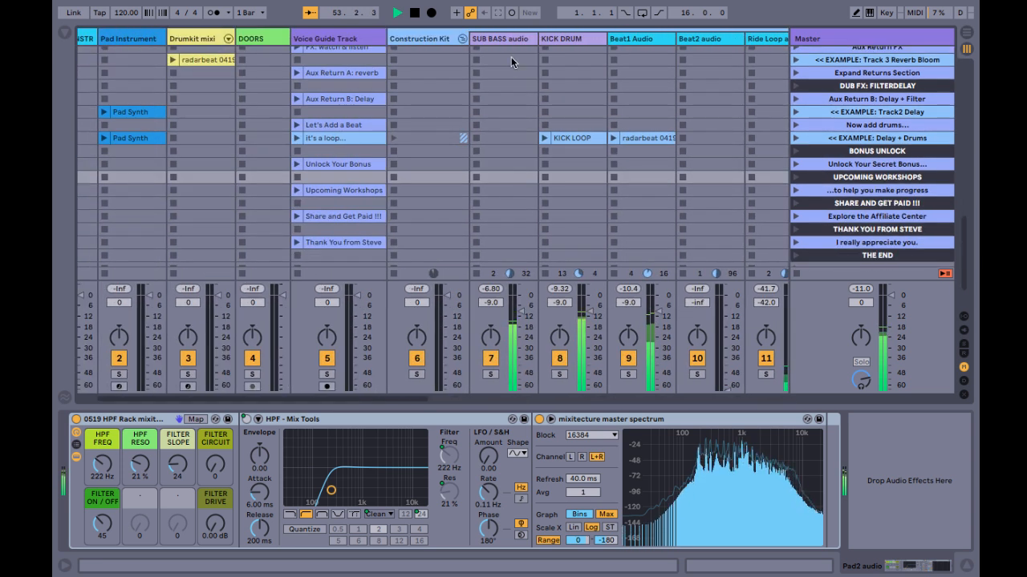
pyautogui.click(505, 39)
pyautogui.click(552, 39)
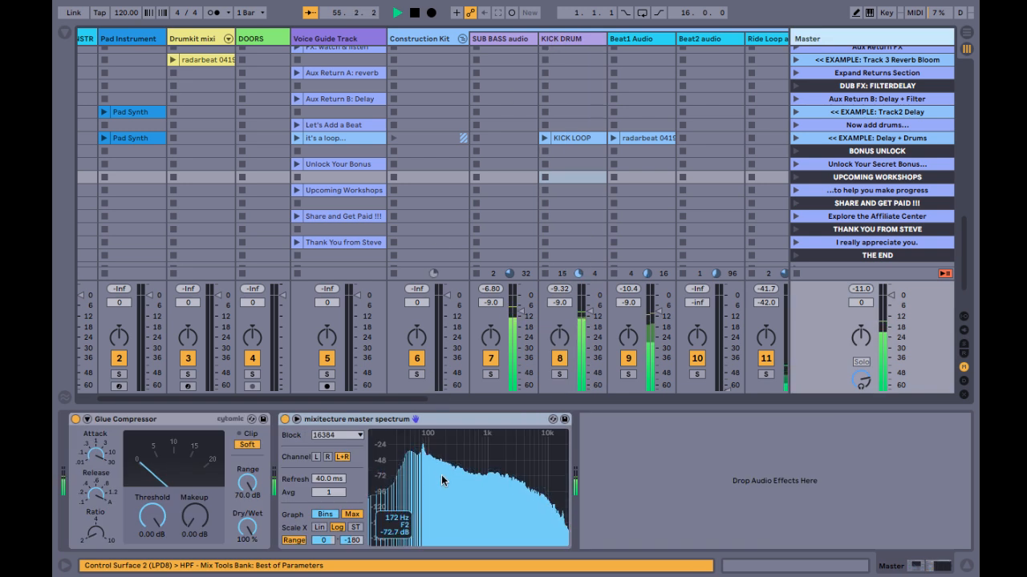
pyautogui.doubleClick(441, 474)
pyautogui.moveTo(356, 265)
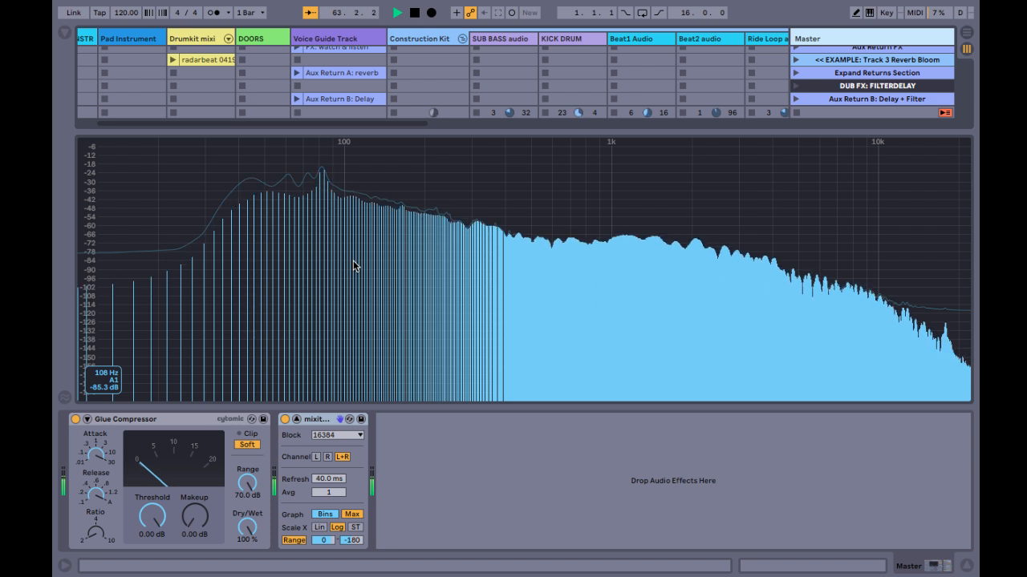
pyautogui.hotkey('ctrl', 'Left')
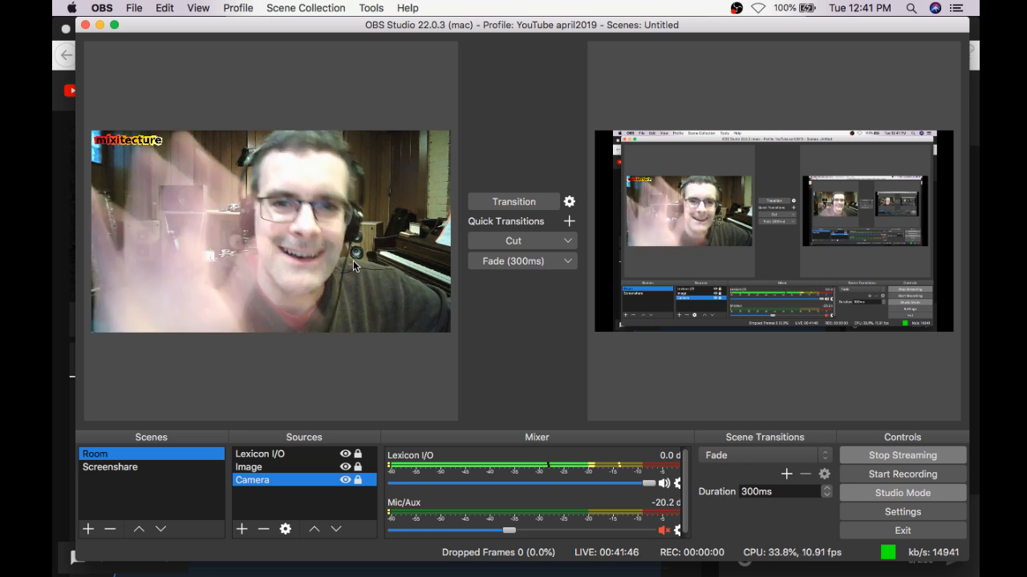
pyautogui.hotkey('ctrl', 'Right')
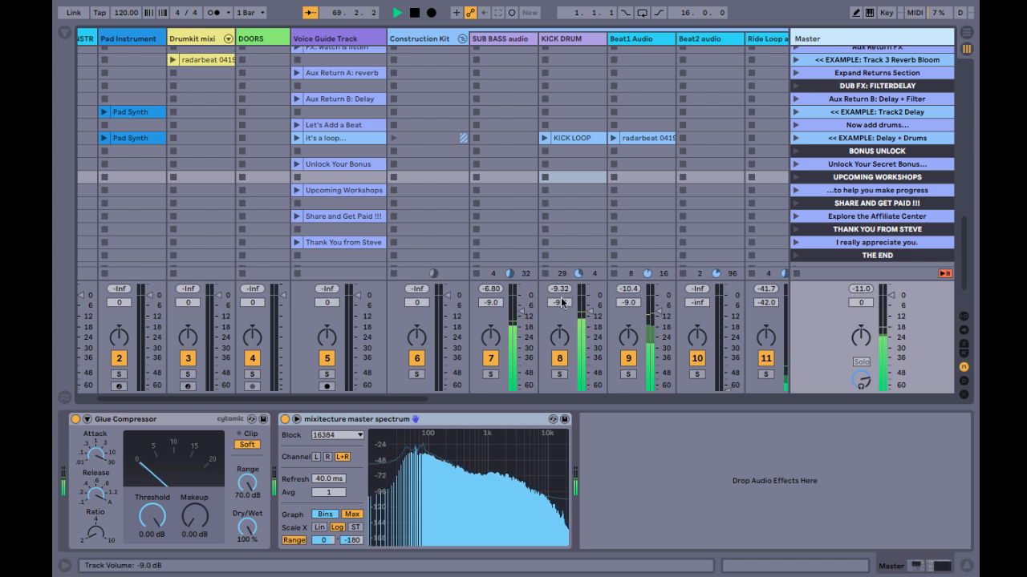
# Step: Try the KICK + SUB group's volume at 6.0 dB with the INSTRUMENTS and DRUMS groups active
pyautogui.hscroll(10, 439, 188)
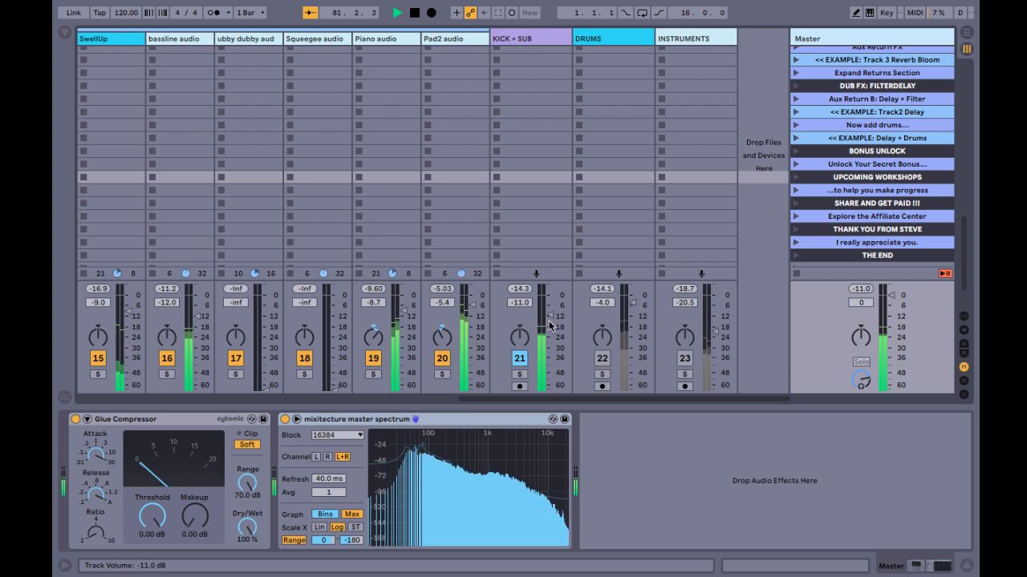
pyautogui.moveTo(550, 325); pyautogui.dragTo(550, 286)
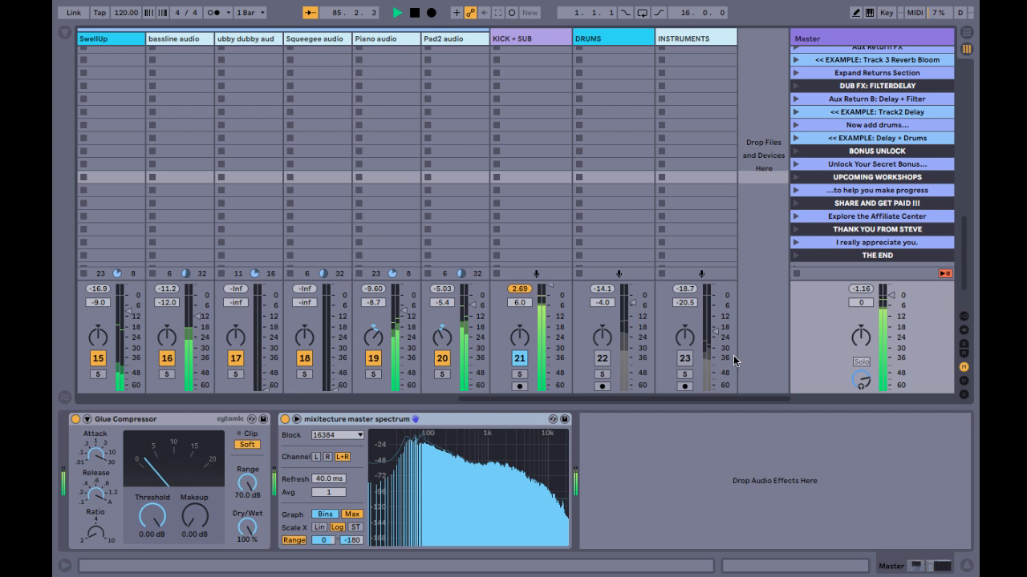
pyautogui.click(683, 359)
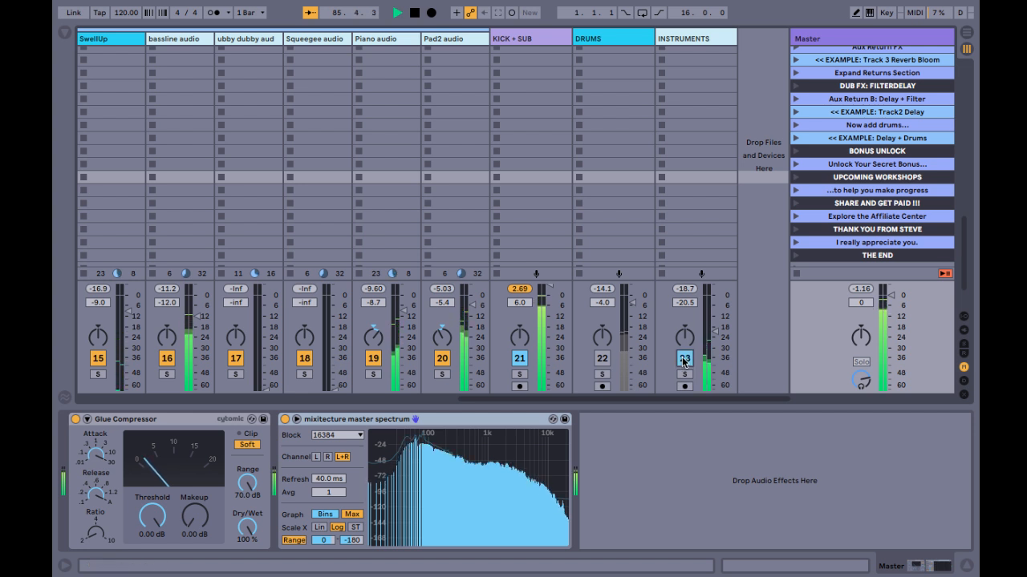
pyautogui.click(601, 360)
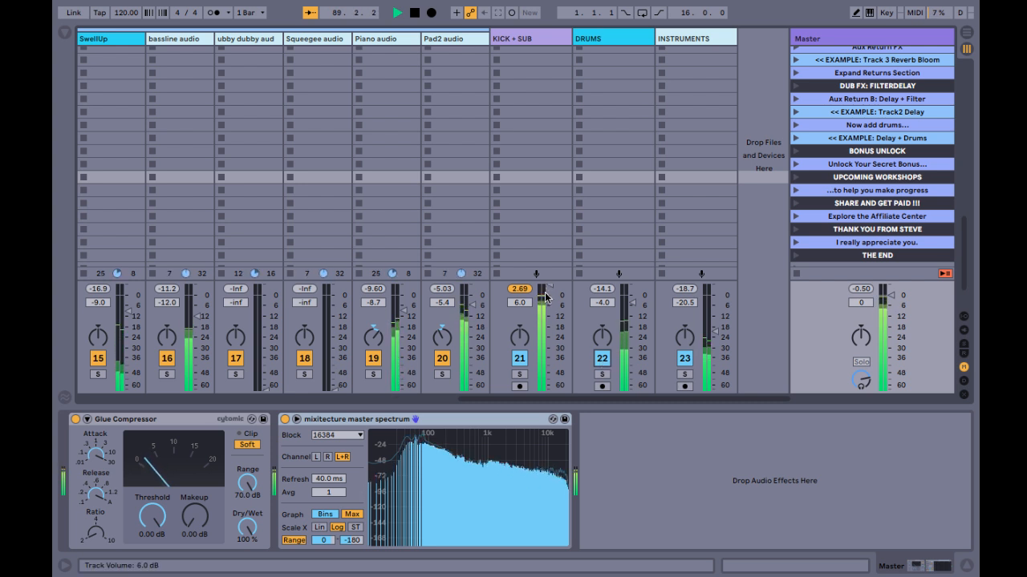
# Step: Set the KICK + SUB group's volume to -11.0 dB, reactivate DRUMS and INSTRUMENTS, and reset the Master peak level
pyautogui.scroll(-10, 545, 297)
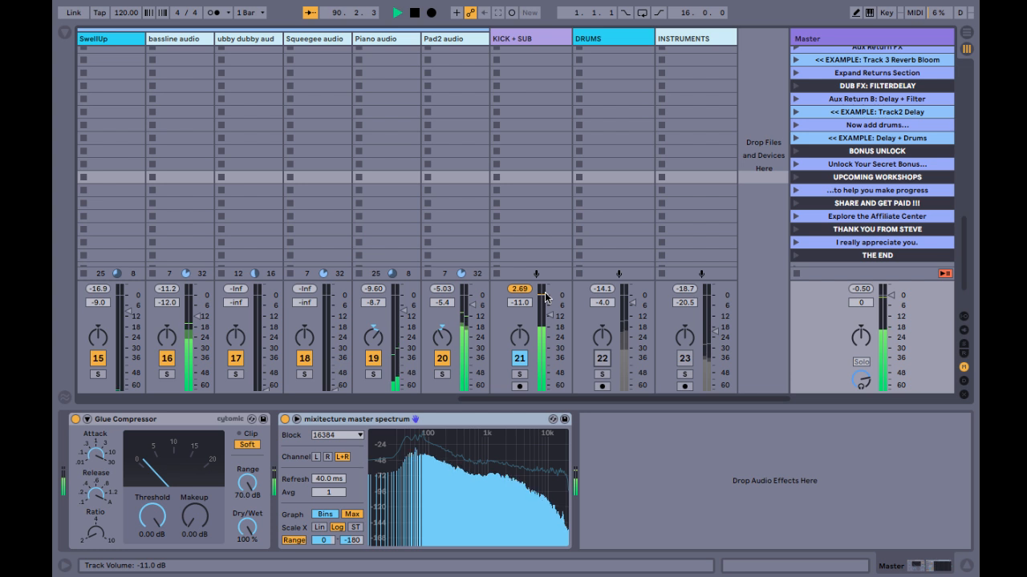
pyautogui.click(601, 359)
pyautogui.click(684, 359)
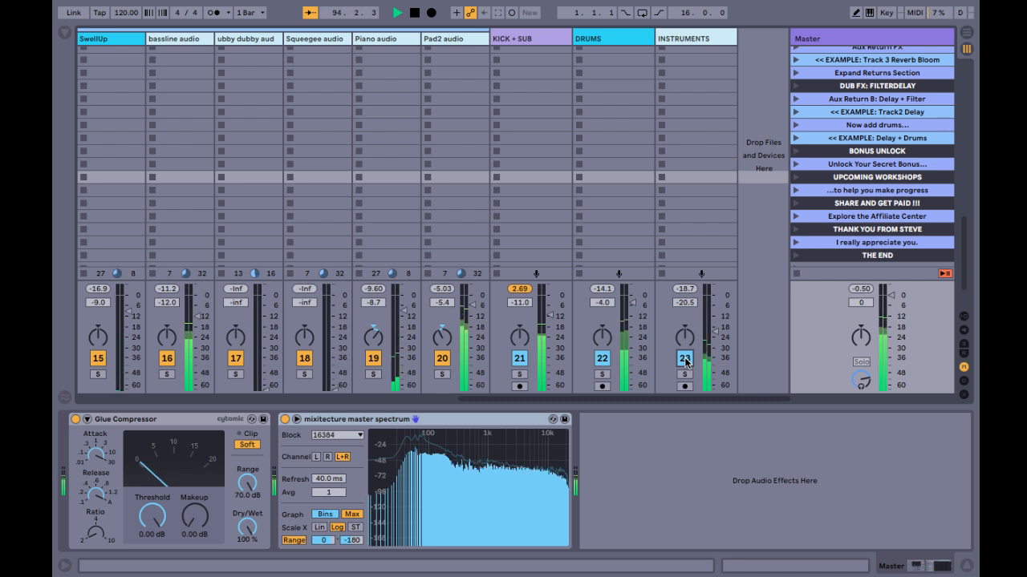
pyautogui.click(858, 290)
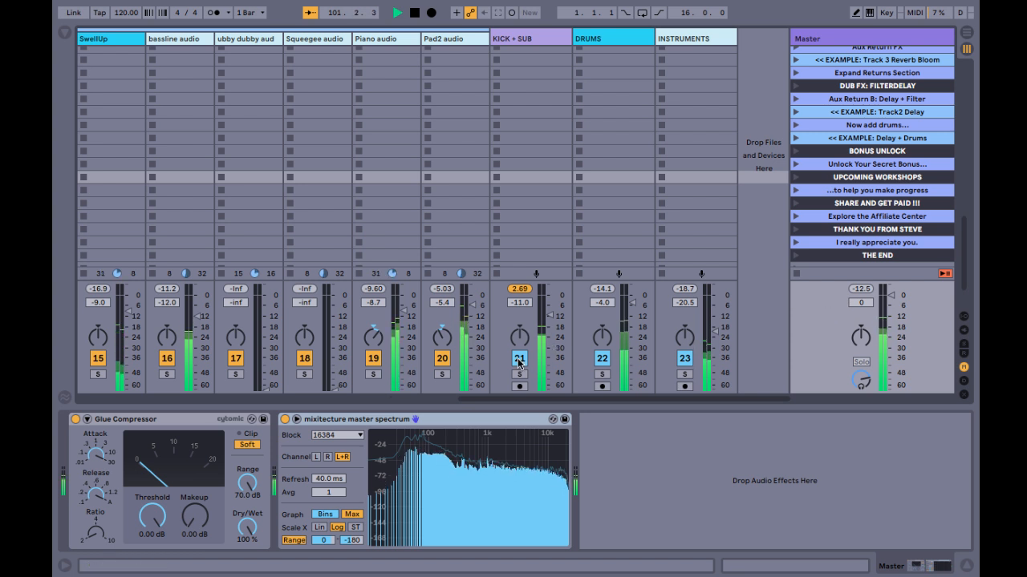
# Step: Raise Space Hit to -11.5 dB and System Bump to -11.0 dB, panning Space Hit right and System Bump left
pyautogui.hscroll(-6, 420, 276)
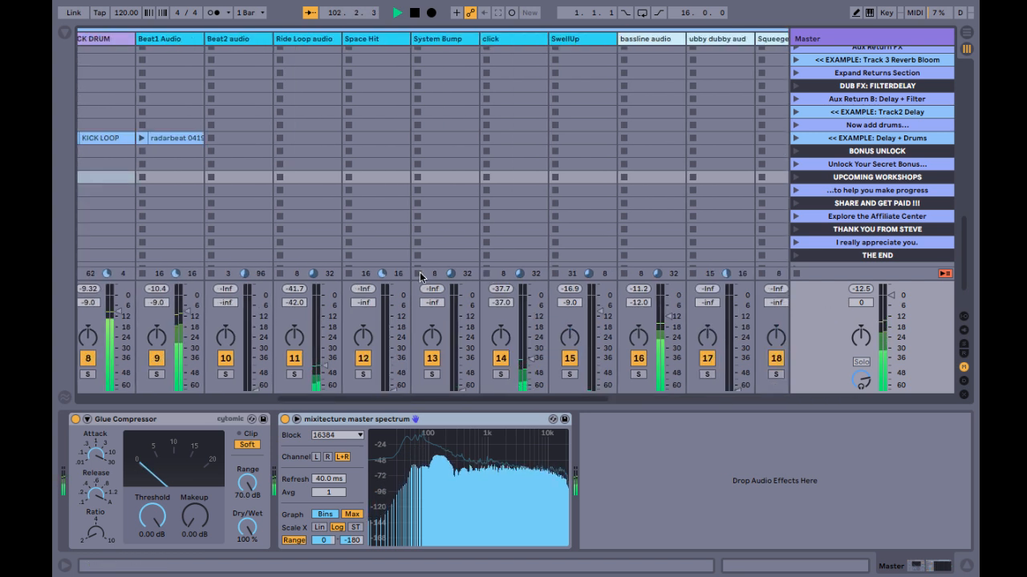
pyautogui.moveTo(363, 302); pyautogui.dragTo(364, 255)
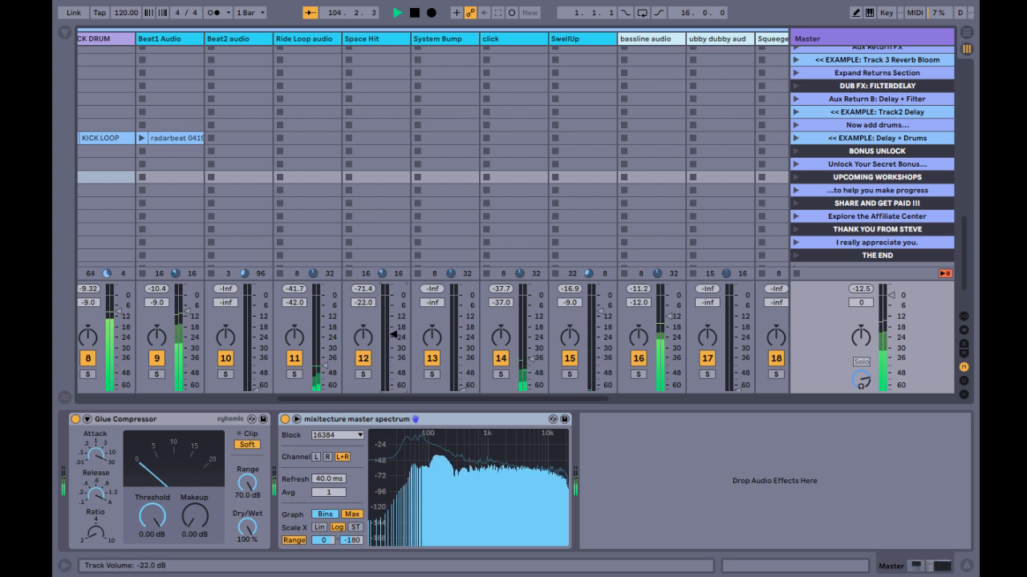
pyautogui.moveTo(387, 337); pyautogui.dragTo(392, 318)
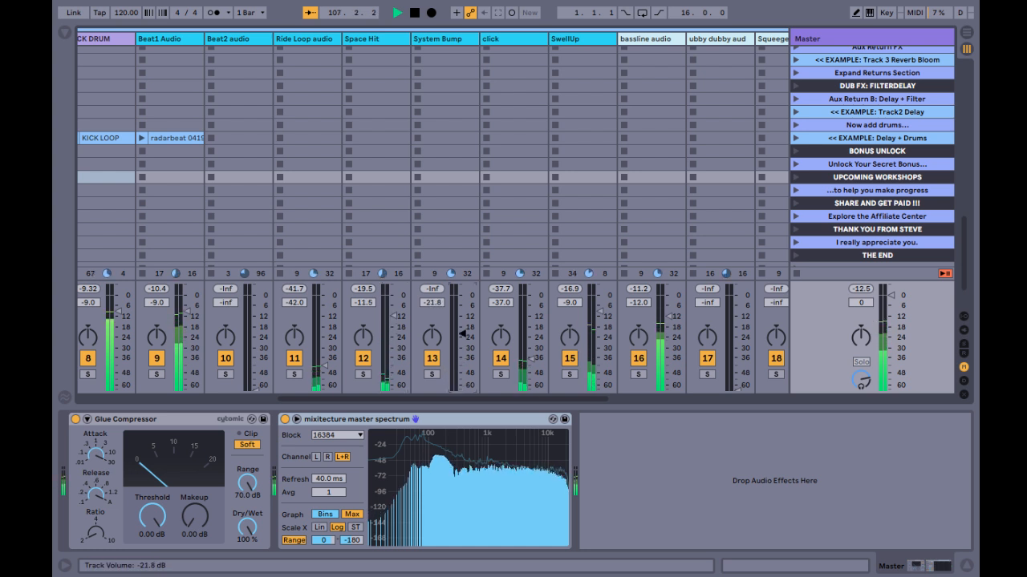
pyautogui.moveTo(454, 377); pyautogui.dragTo(462, 319)
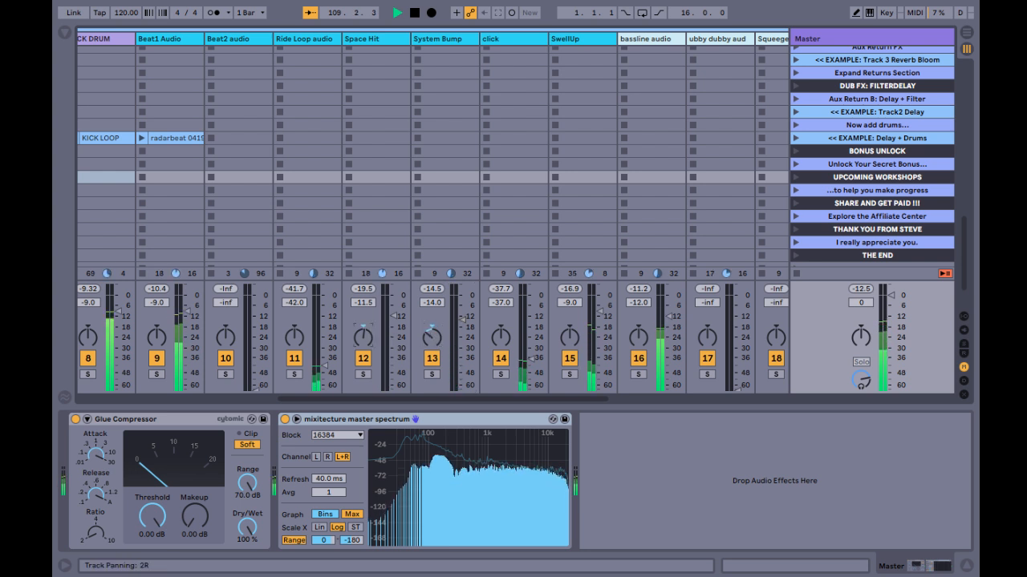
pyautogui.moveTo(363, 337); pyautogui.dragTo(363, 329)
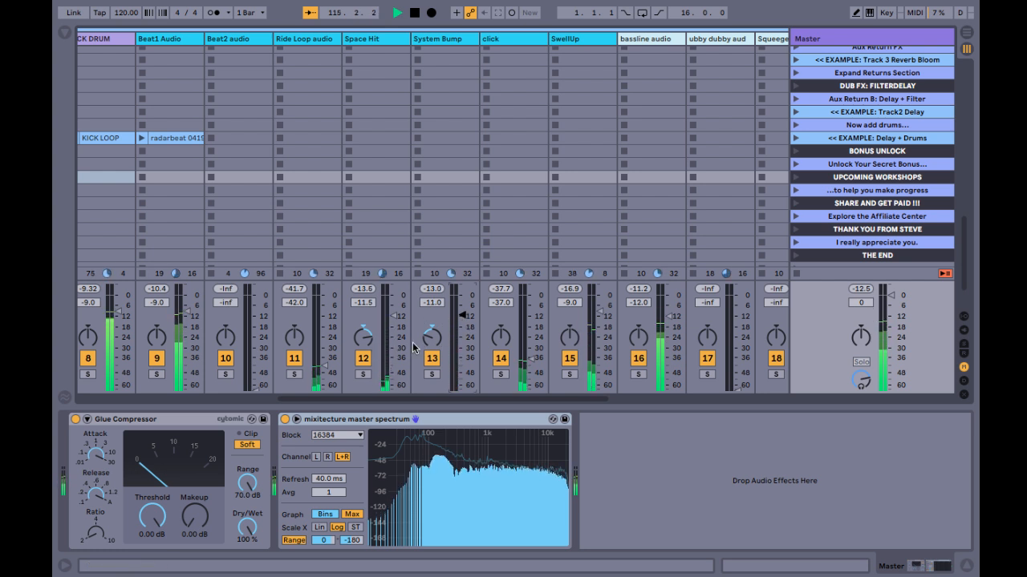
# Step: Audition Beat1 Audio and Beat2 audio alone in turn, trying Beat2 audio's volume at -8.7 dB
pyautogui.click(160, 377)
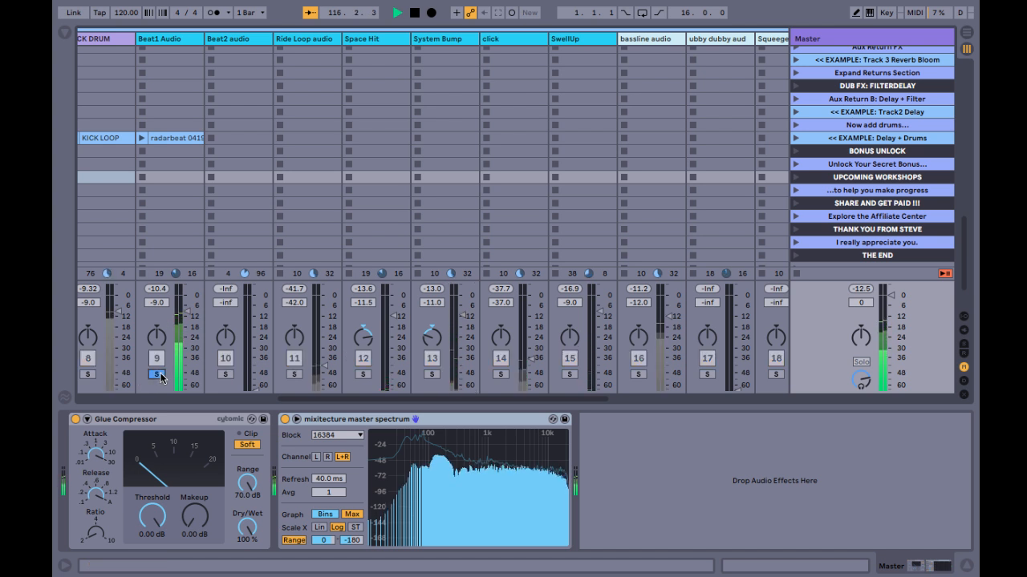
pyautogui.click(158, 375)
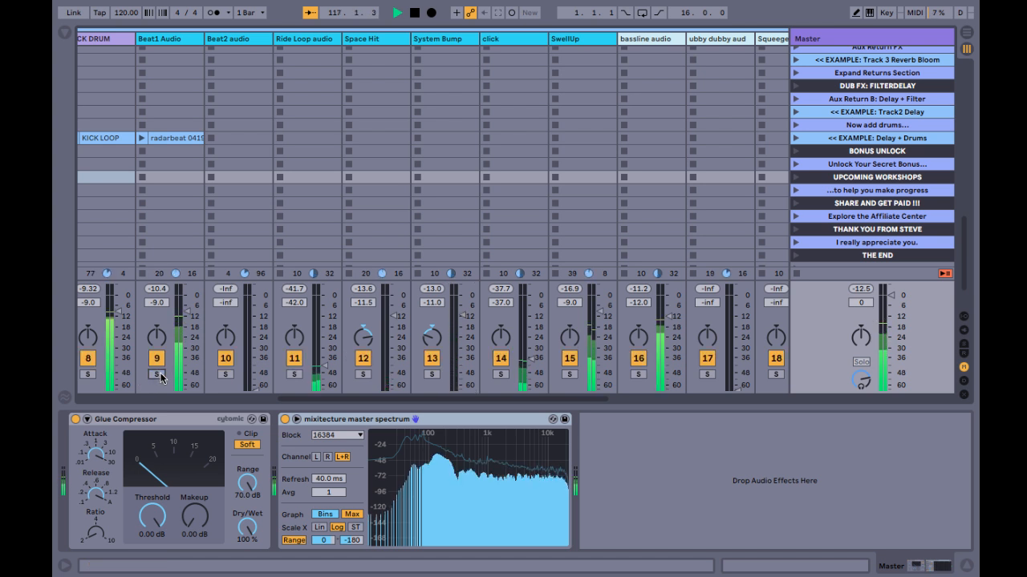
pyautogui.moveTo(255, 387); pyautogui.dragTo(255, 329)
pyautogui.click(225, 374)
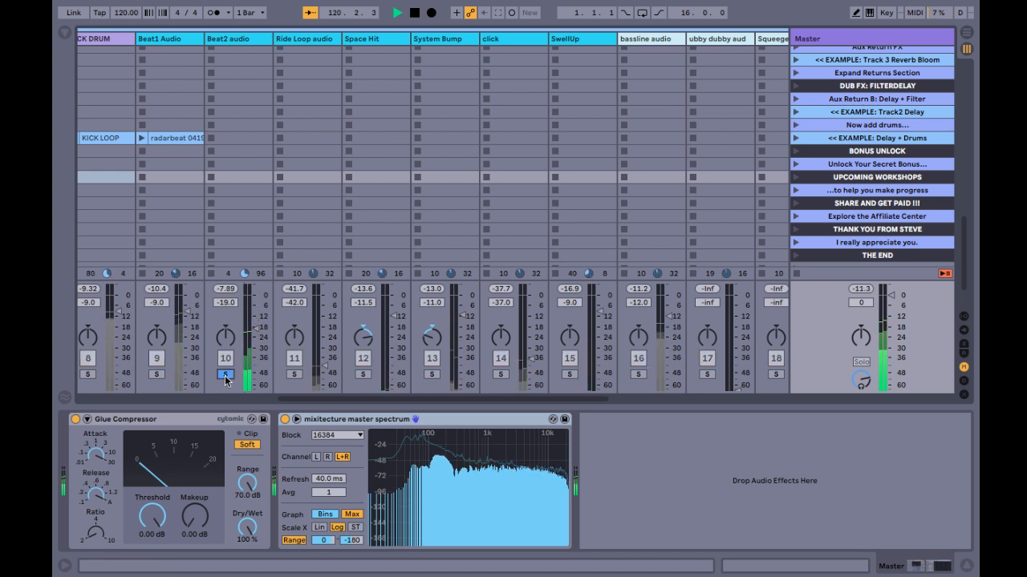
pyautogui.click(225, 376)
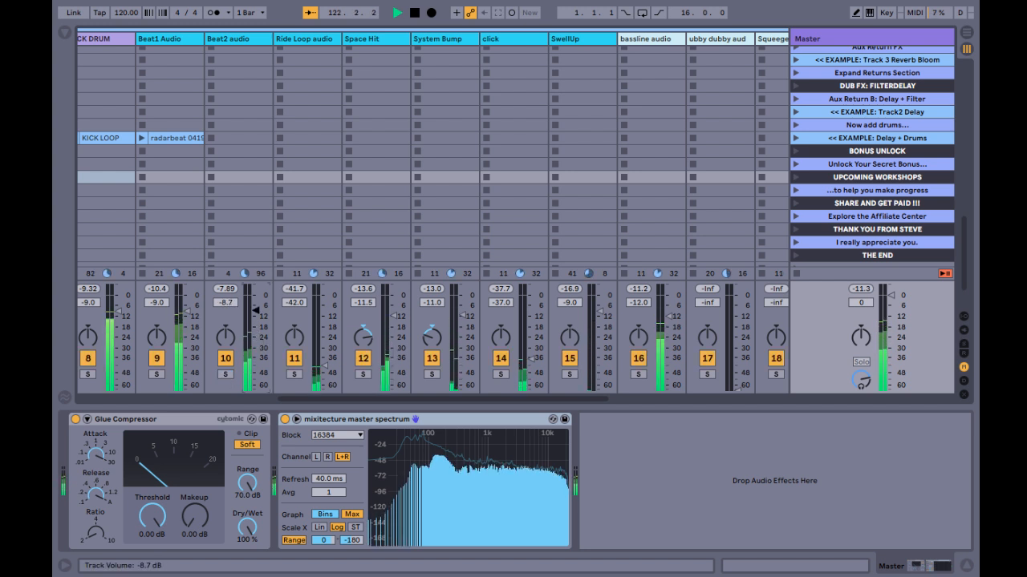
# Step: Lower Beat2 audio to -33.4 dB, solo the track, and open the sample settings of its playing metal kit clip
pyautogui.scroll(-3, 260, 183)
pyautogui.hscroll(-3, 260, 183)
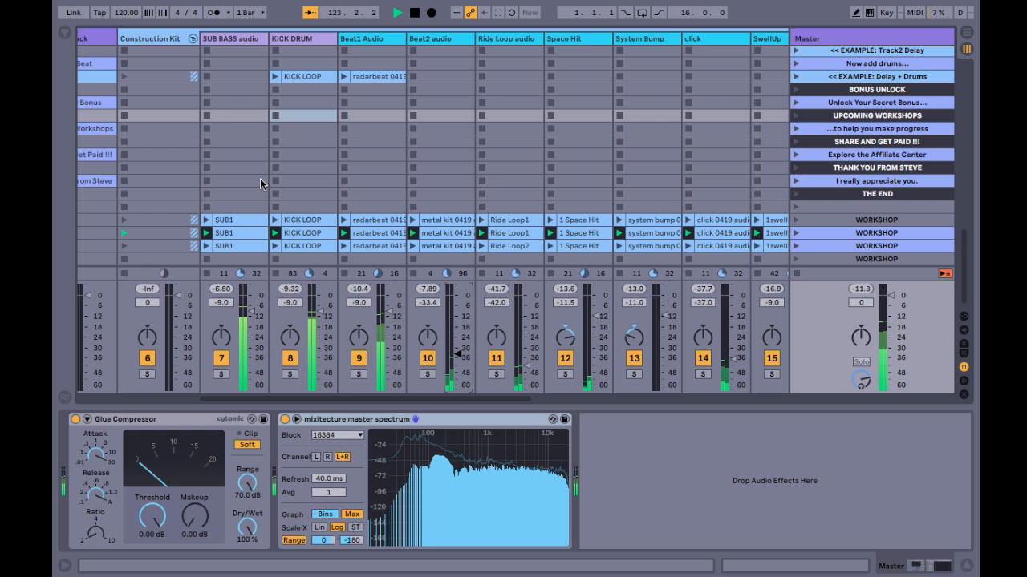
pyautogui.hscroll(3, 260, 183)
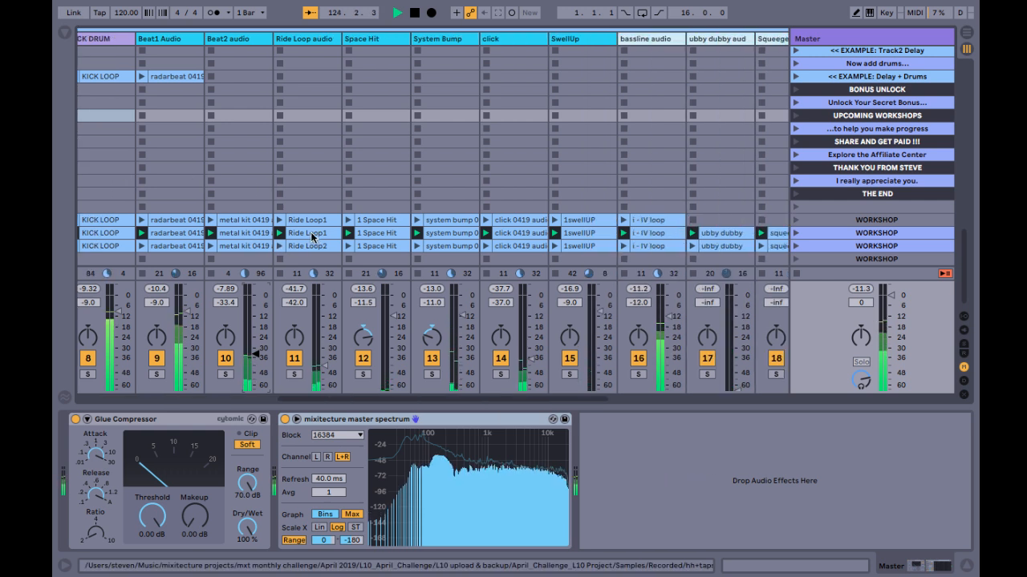
pyautogui.click(251, 239)
pyautogui.doubleClick(251, 234)
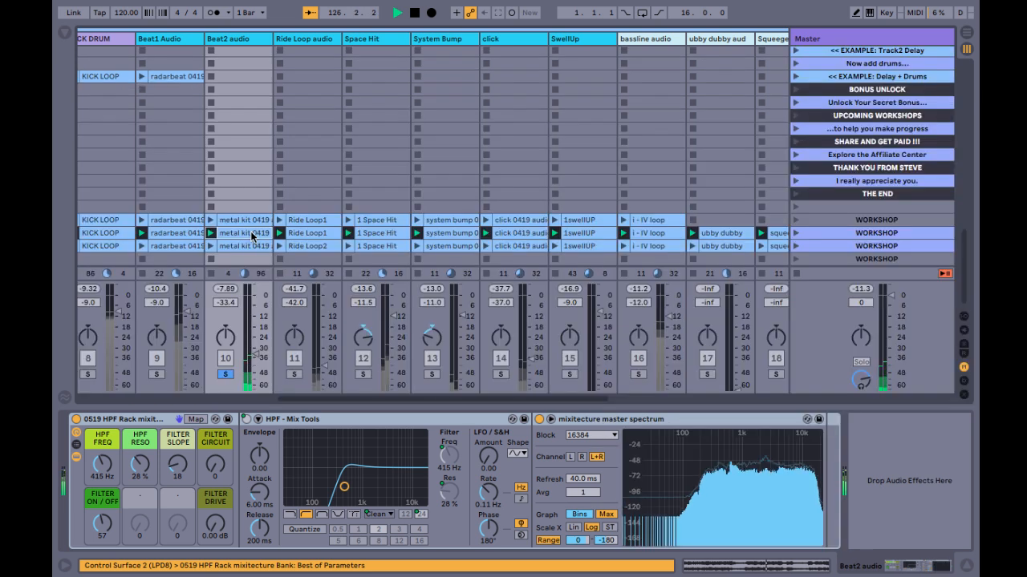
pyautogui.doubleClick(251, 234)
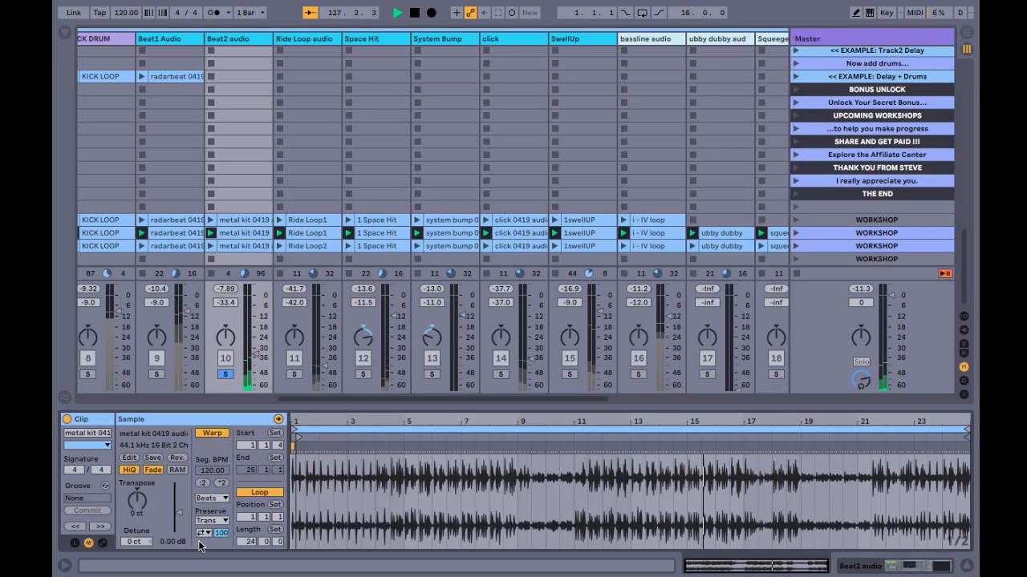
# Step: Turn off the metal kit clip's transient looping and raise Beat2 audio's volume to -9.0 dB
pyautogui.click(204, 533)
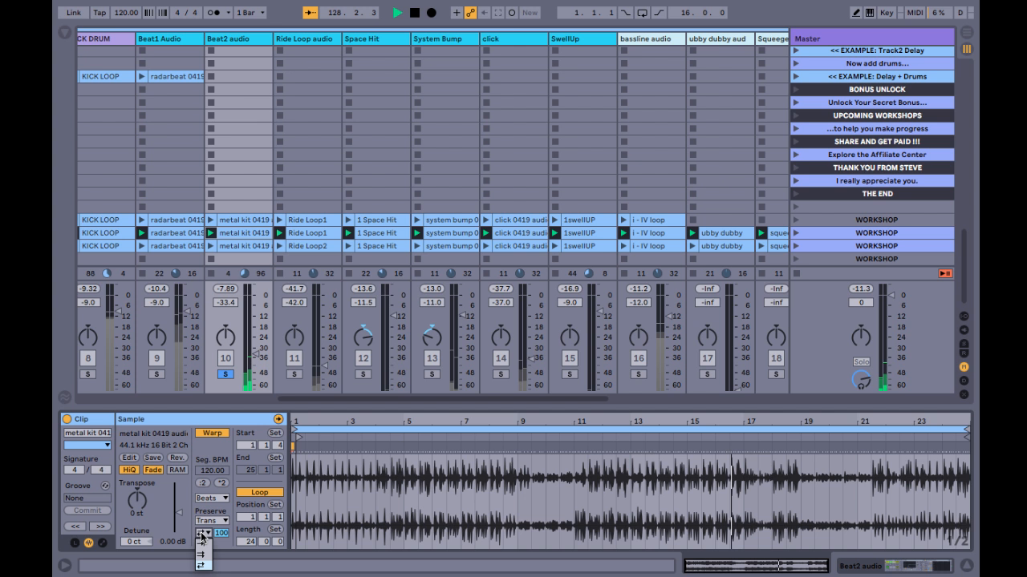
pyautogui.click(202, 543)
pyautogui.moveTo(255, 355); pyautogui.dragTo(256, 311)
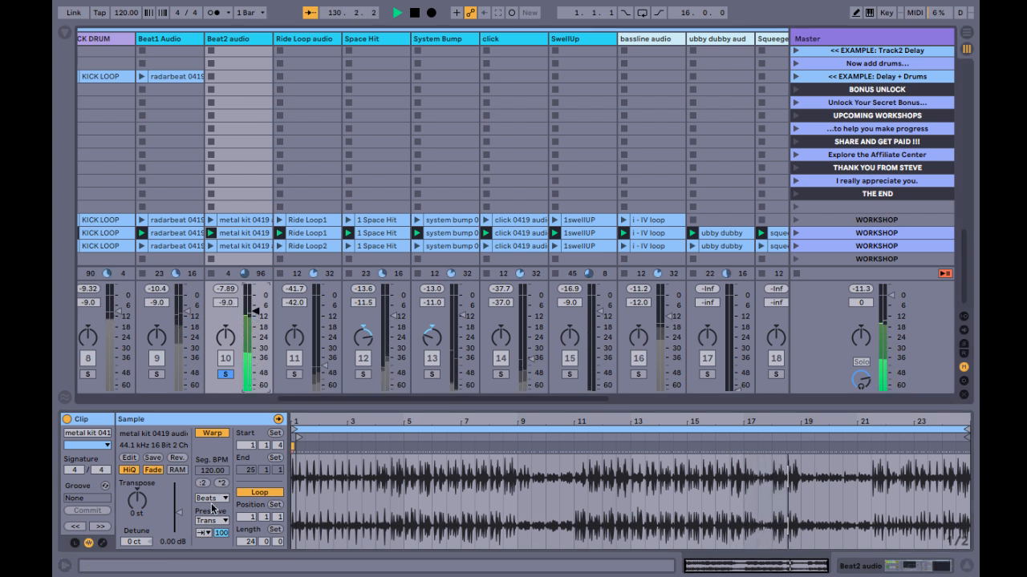
# Step: Review the metal kit clip's warp mode, preserve and transient loop options, and set its transient envelope to 1
pyautogui.click(211, 499)
pyautogui.click(212, 498)
pyautogui.click(207, 521)
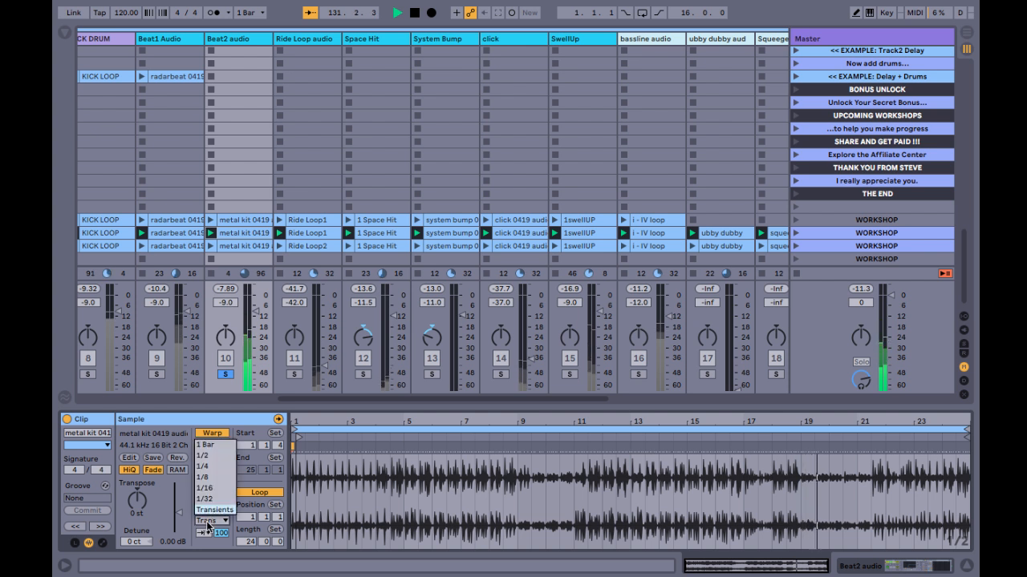
pyautogui.click(208, 523)
pyautogui.click(203, 533)
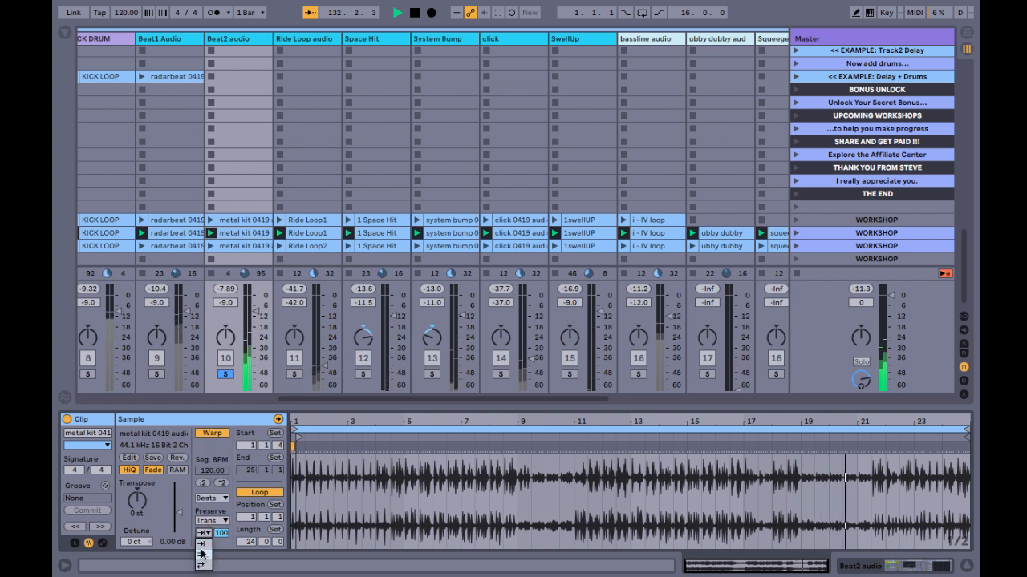
pyautogui.click(201, 554)
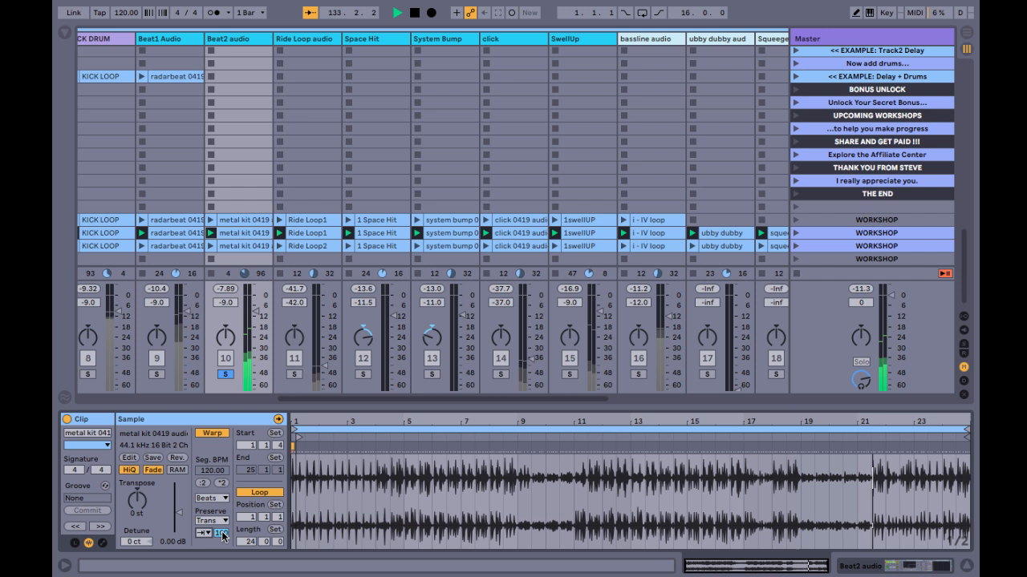
pyautogui.write('1')
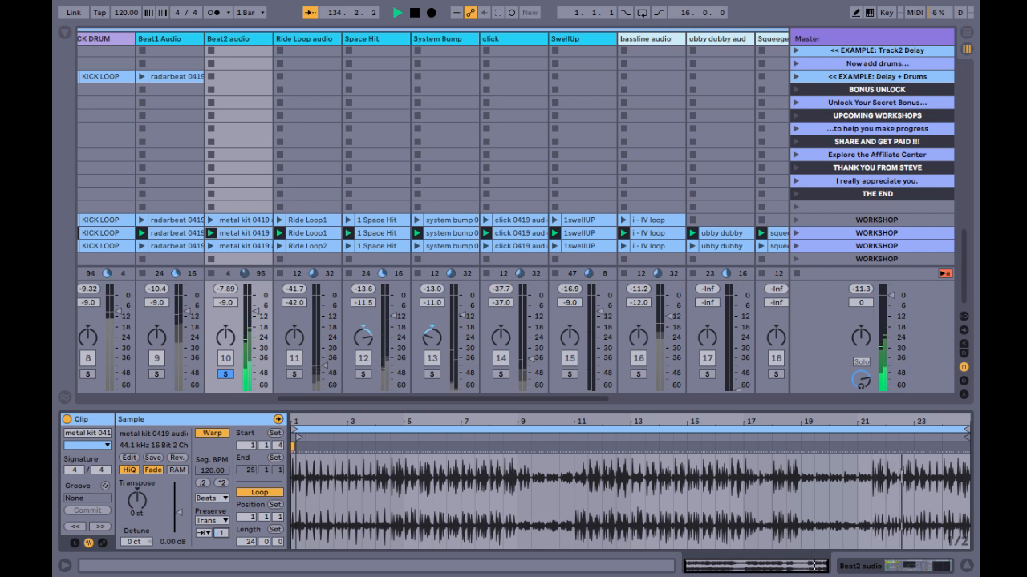
# Step: Show the help text for the metal kit clip's Transient Envelope setting and hide it again after reading
pyautogui.hotkey('shift', '/')
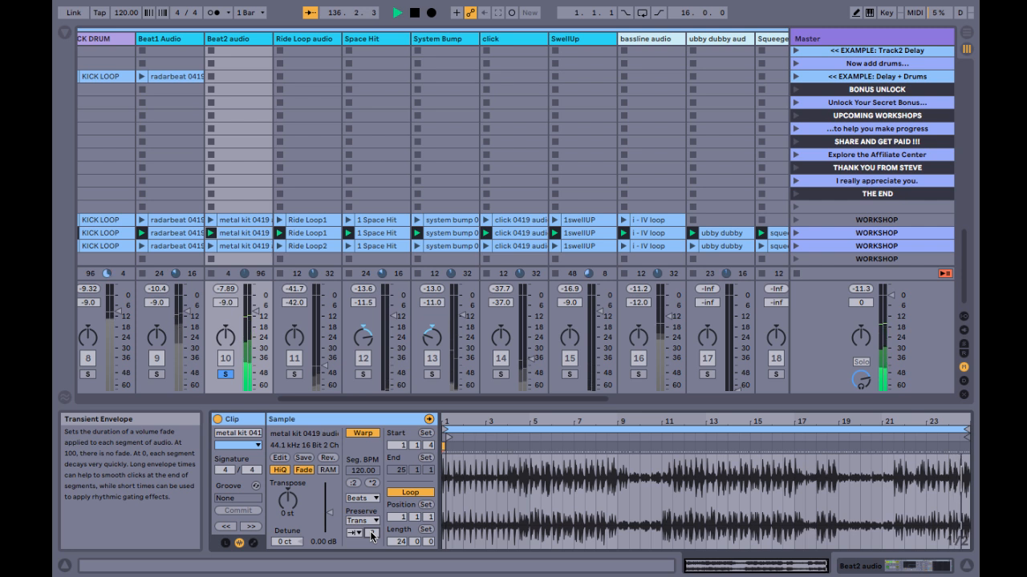
pyautogui.hotkey('shift', '/')
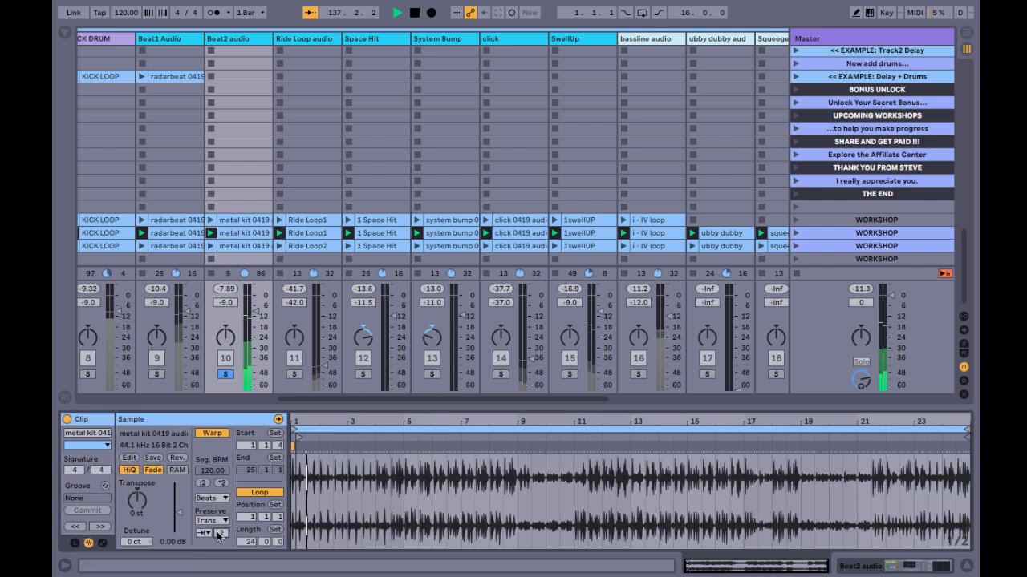
pyautogui.moveTo(220, 534)
pyautogui.mouseDown()
pyautogui.moveTo(220, 463)
pyautogui.moveTo(221, 533)
pyautogui.mouseUp()
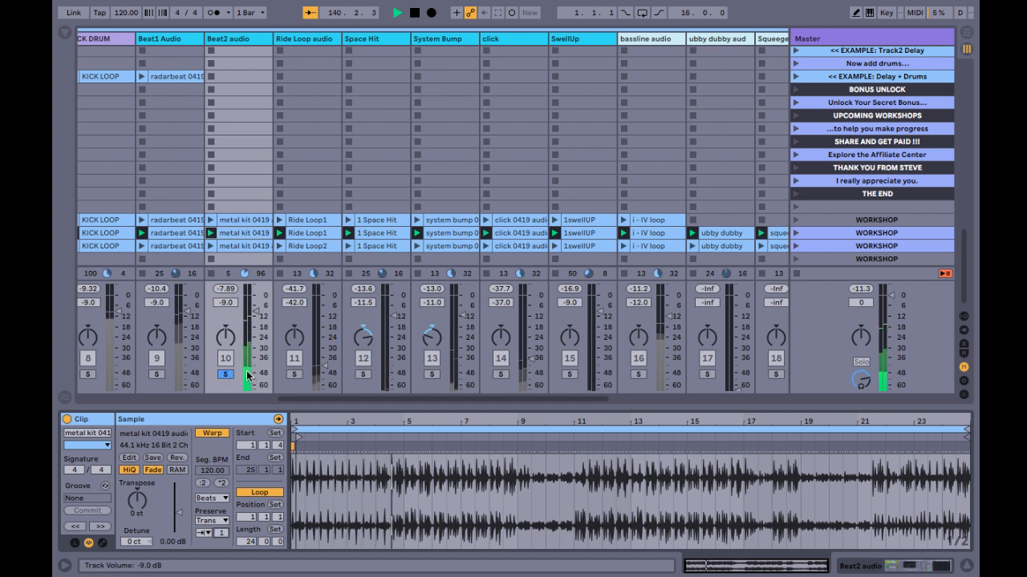
# Step: Unsolo Beat2 audio, raise its volume to -4.6 dB, and try the clip's transient envelope at 100 and 0
pyautogui.click(227, 374)
pyautogui.moveTo(252, 310)
pyautogui.mouseDown()
pyautogui.moveTo(247, 379)
pyautogui.moveTo(246, 298)
pyautogui.moveTo(255, 303)
pyautogui.mouseUp()
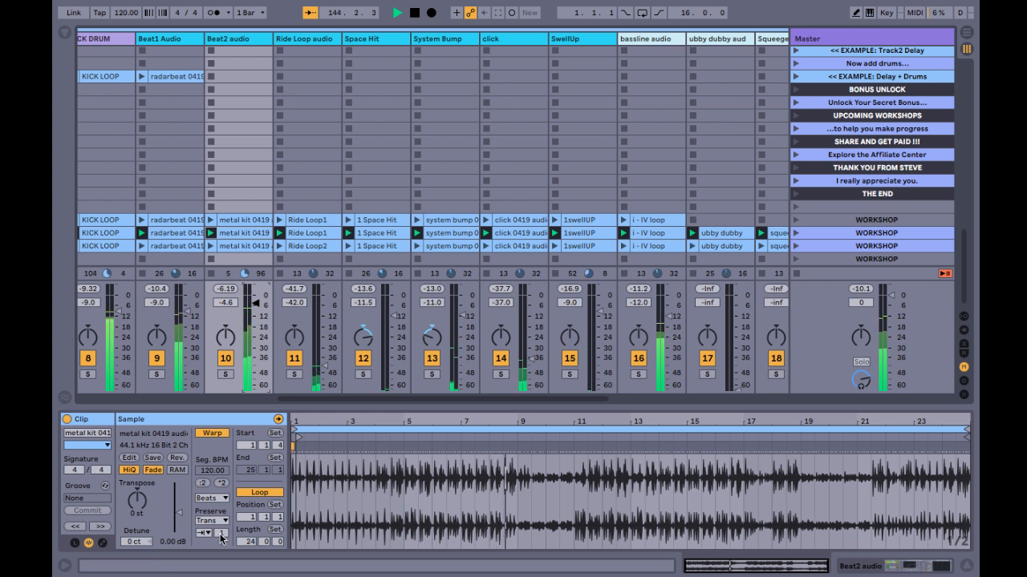
pyautogui.moveTo(221, 534); pyautogui.dragTo(221, 455)
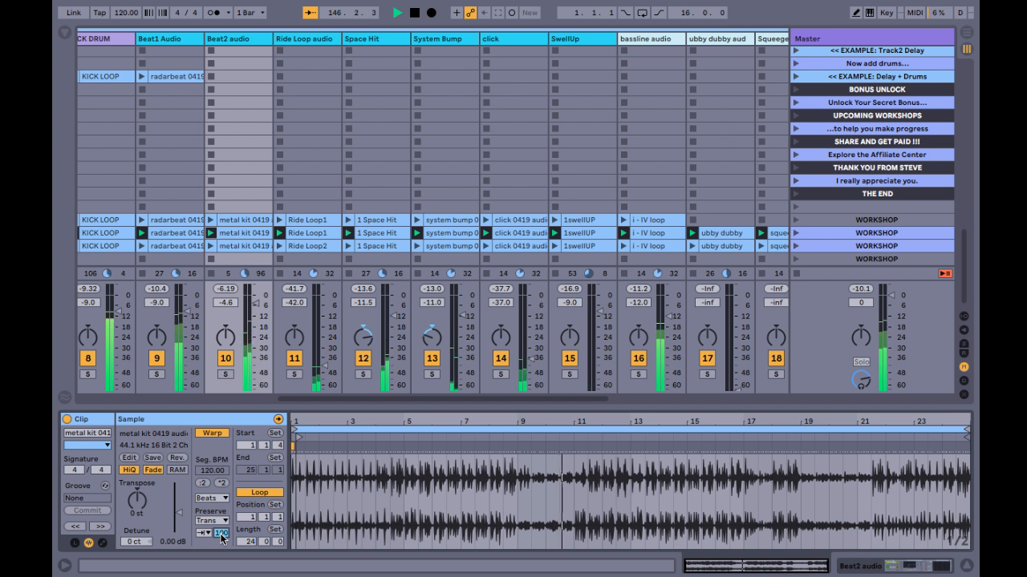
pyautogui.moveTo(221, 533); pyautogui.dragTo(221, 574)
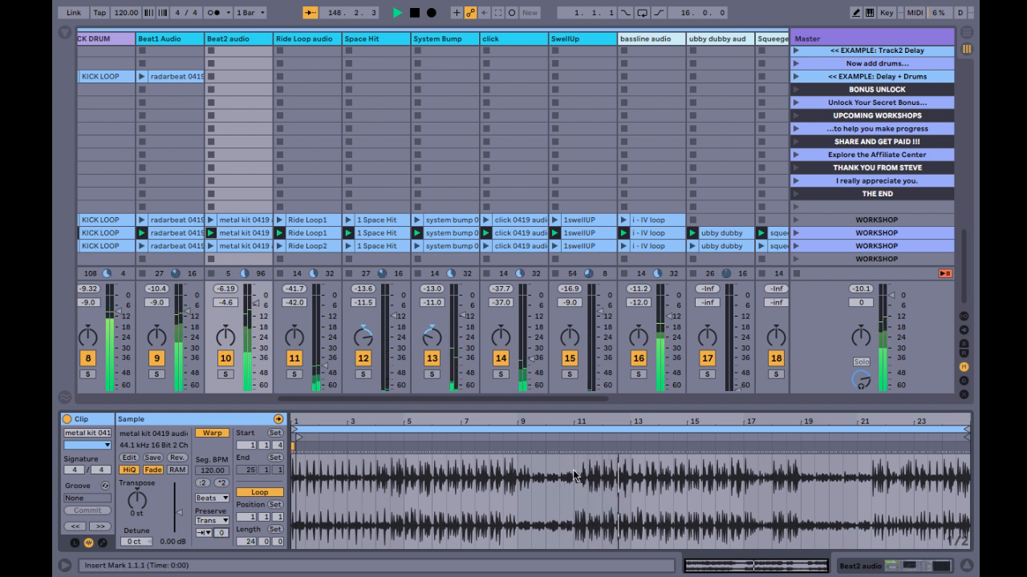
# Step: Loop the metal kit clip from bar 11 to bar 17 and set its transient envelope to 9 while soloing the track
pyautogui.moveTo(574, 475); pyautogui.dragTo(743, 474)
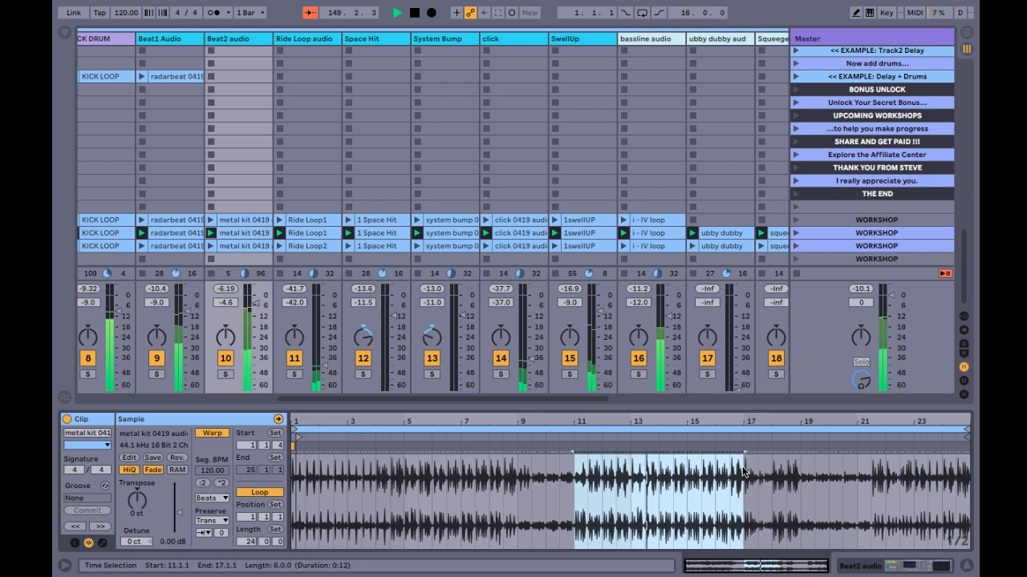
pyautogui.hotkey('ctrl', 'l')
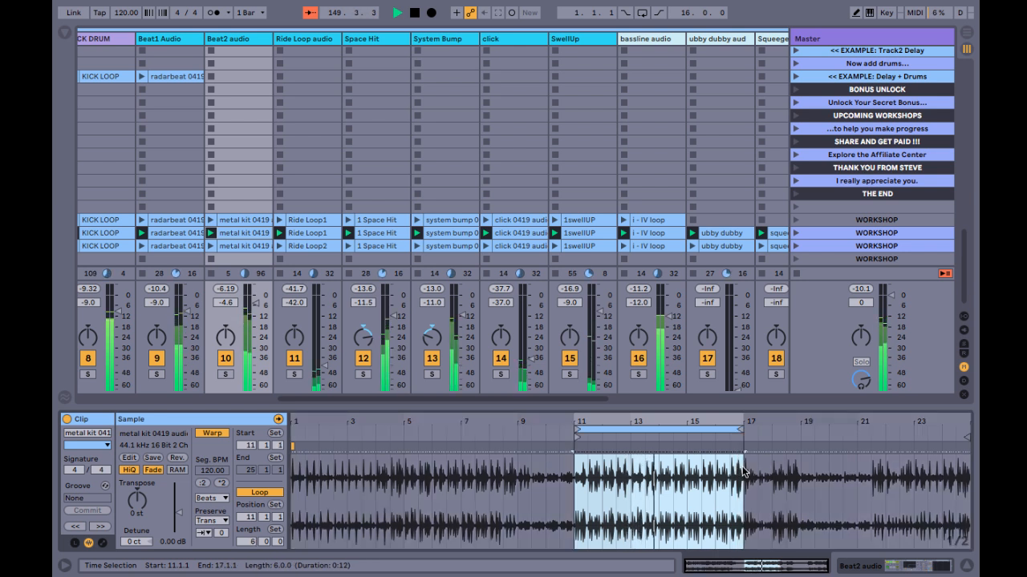
pyautogui.click(223, 376)
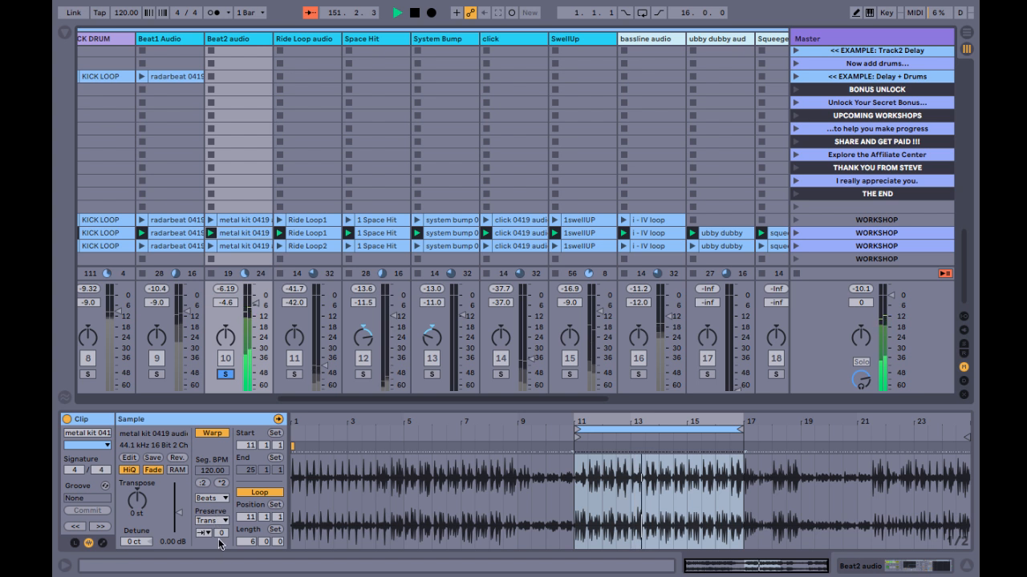
pyautogui.click(225, 375)
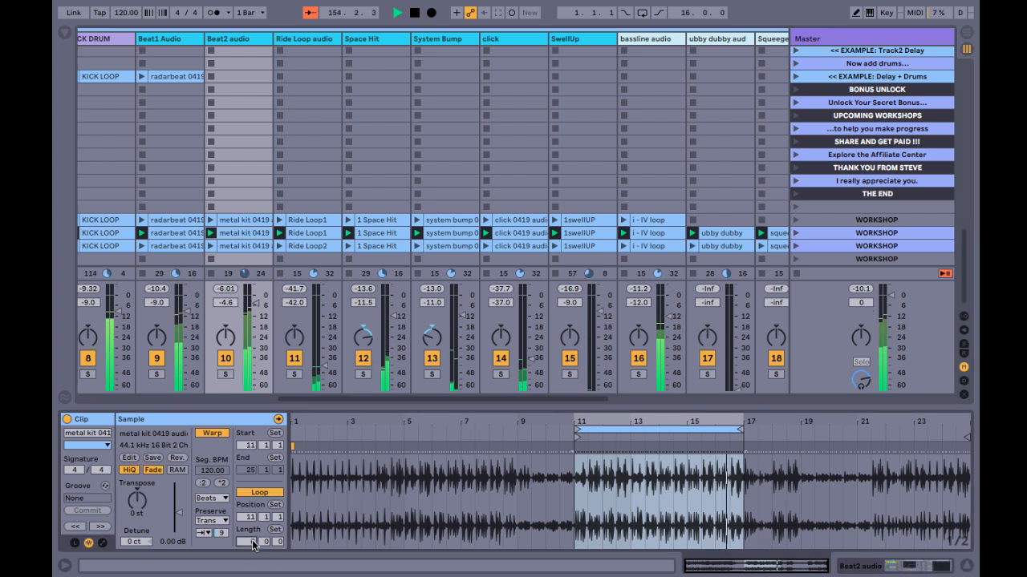
# Step: Shorten the metal kit clip's loop length to 4 bars and audition Beat2 audio alone
pyautogui.write('4')
pyautogui.press('Return')
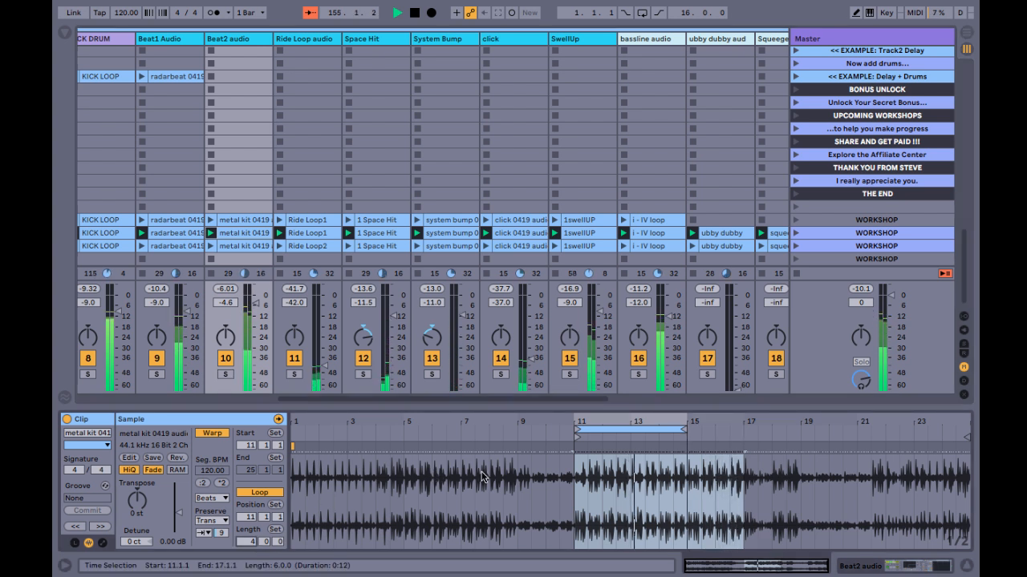
pyautogui.click(225, 375)
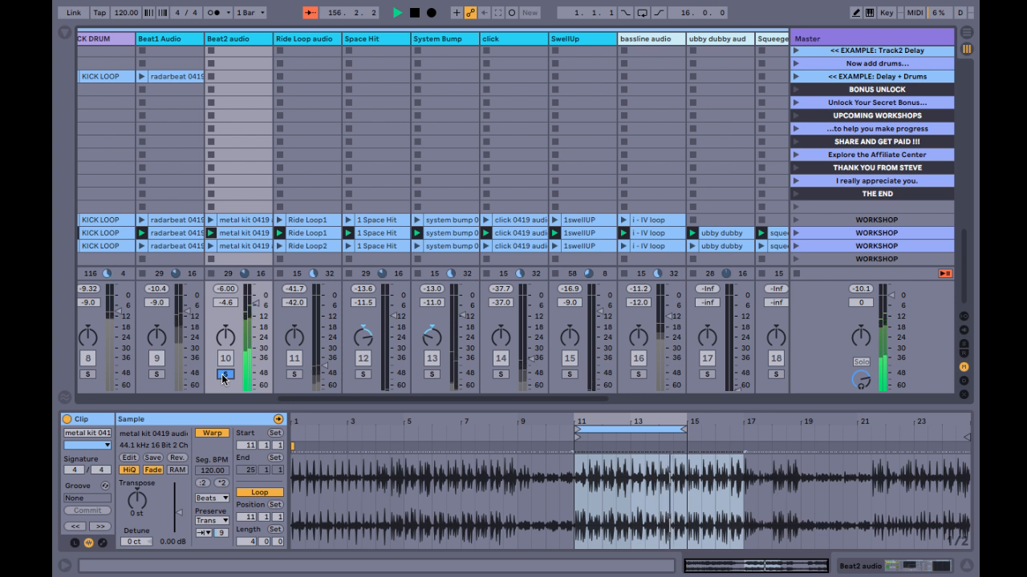
pyautogui.click(226, 374)
# Step: Set Beat2 audio's volume to -10.0 dB and Ride Loop audio's to -20.0 dB, and audition Beat1 Audio alone
pyautogui.moveTo(256, 303); pyautogui.dragTo(256, 345)
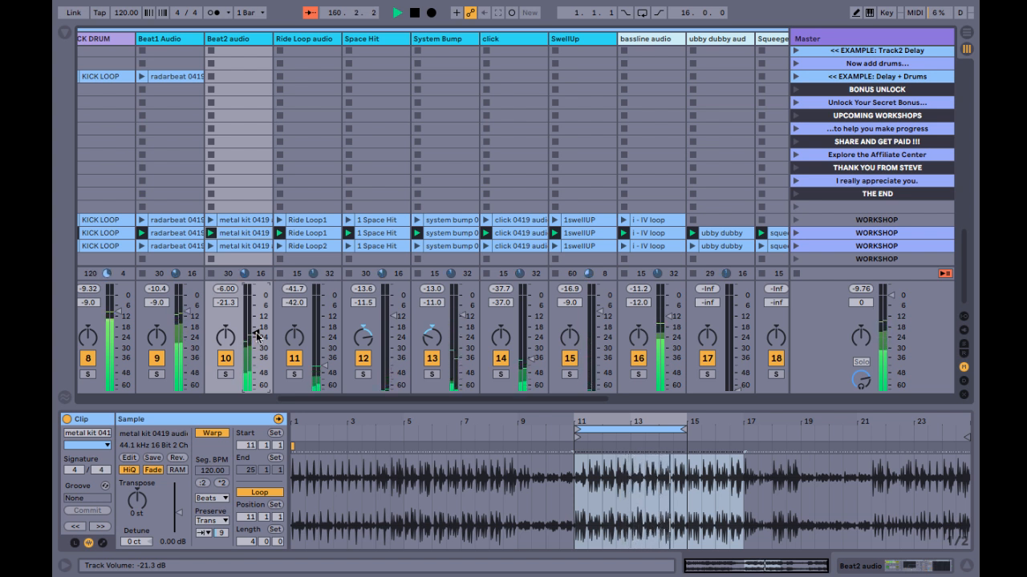
pyautogui.moveTo(258, 337); pyautogui.dragTo(255, 315)
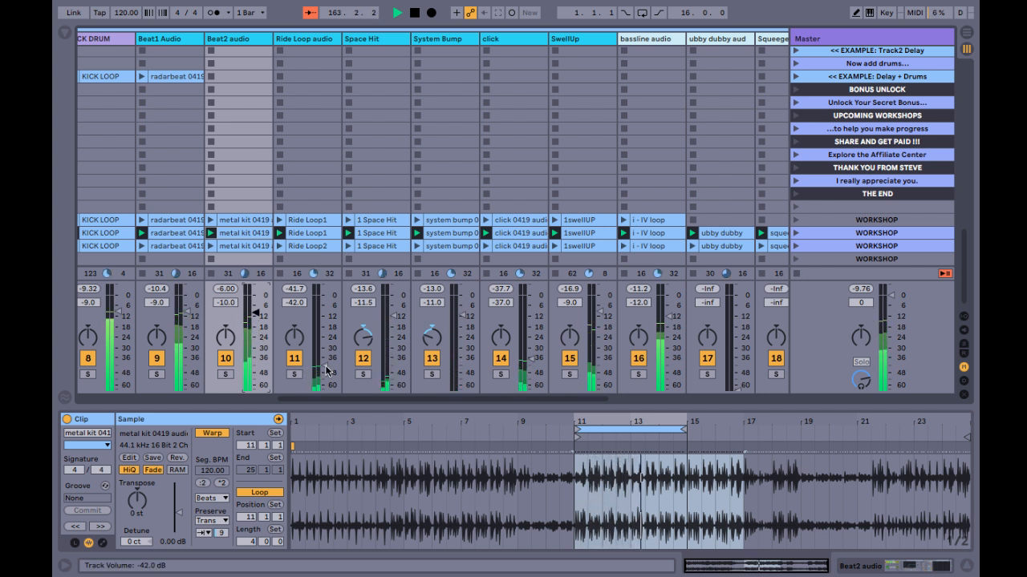
pyautogui.moveTo(325, 370); pyautogui.dragTo(325, 330)
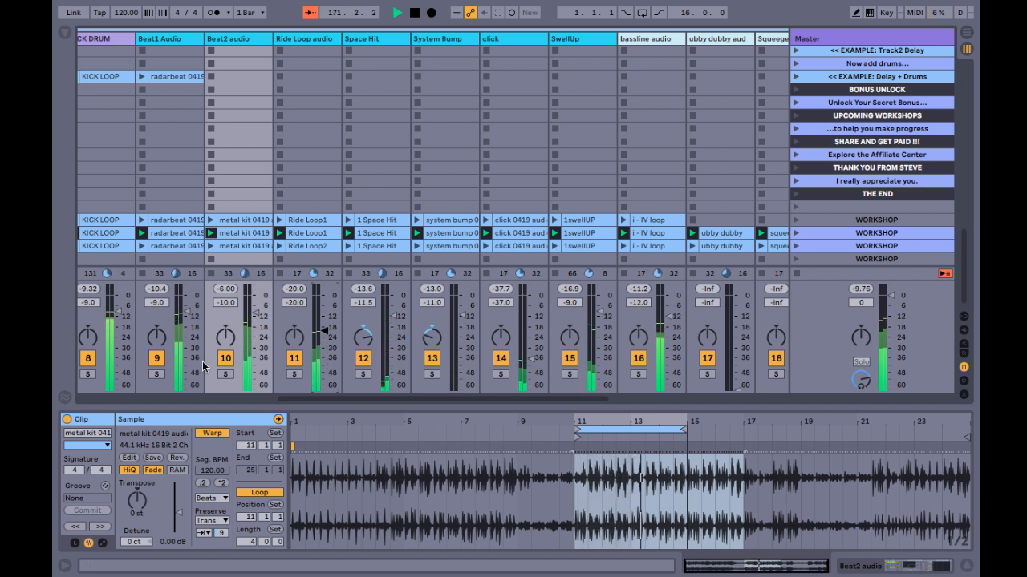
pyautogui.click(157, 374)
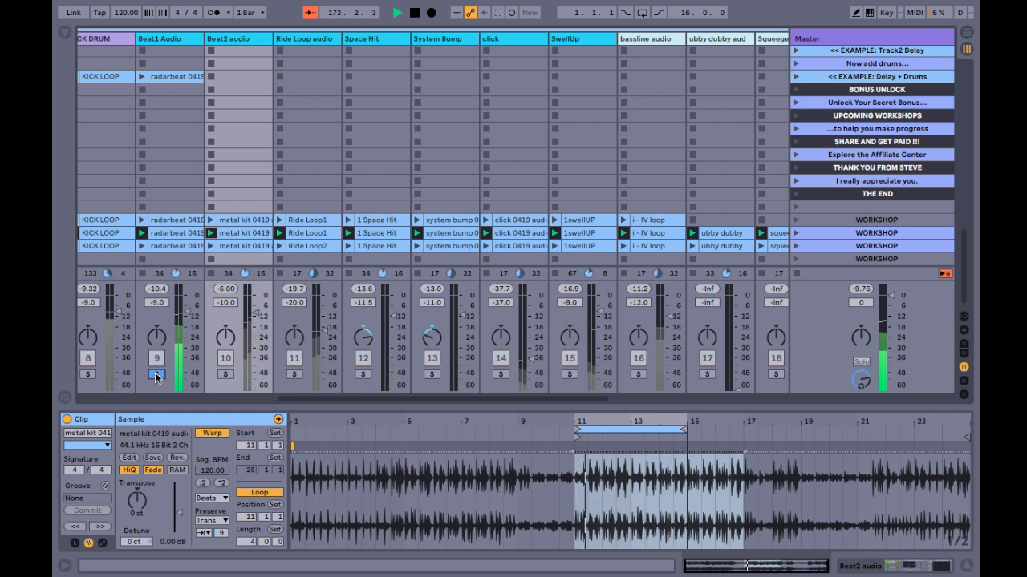
pyautogui.click(156, 375)
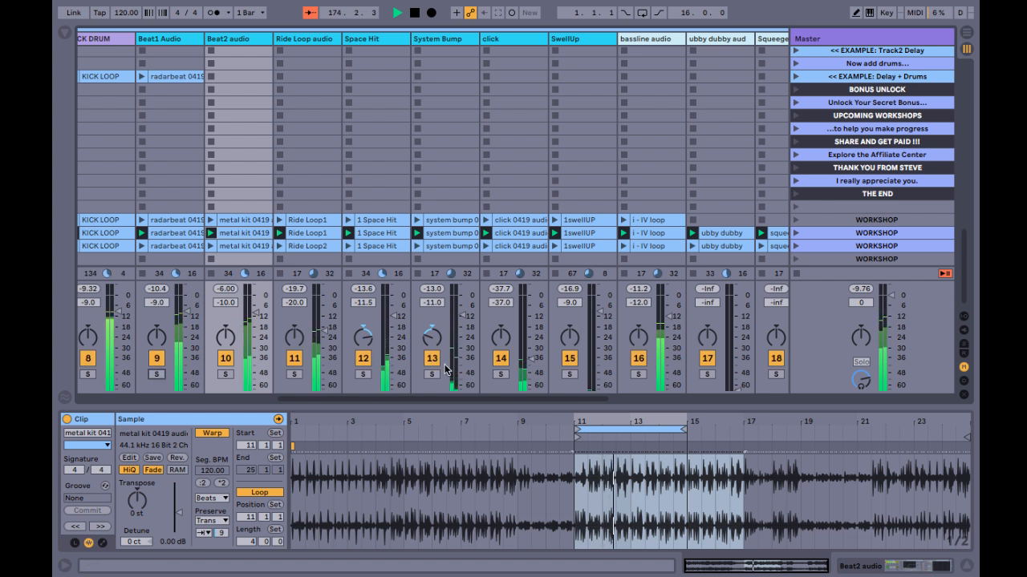
# Step: Set the click track's volume to -22.0 dB and pan it to the left, auditioning it alone
pyautogui.click(502, 374)
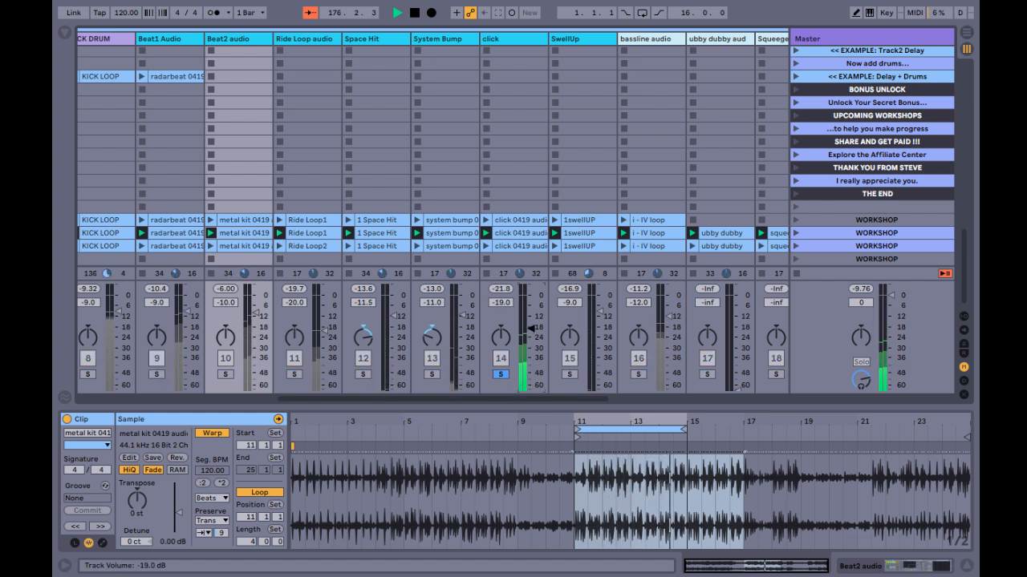
pyautogui.click(501, 375)
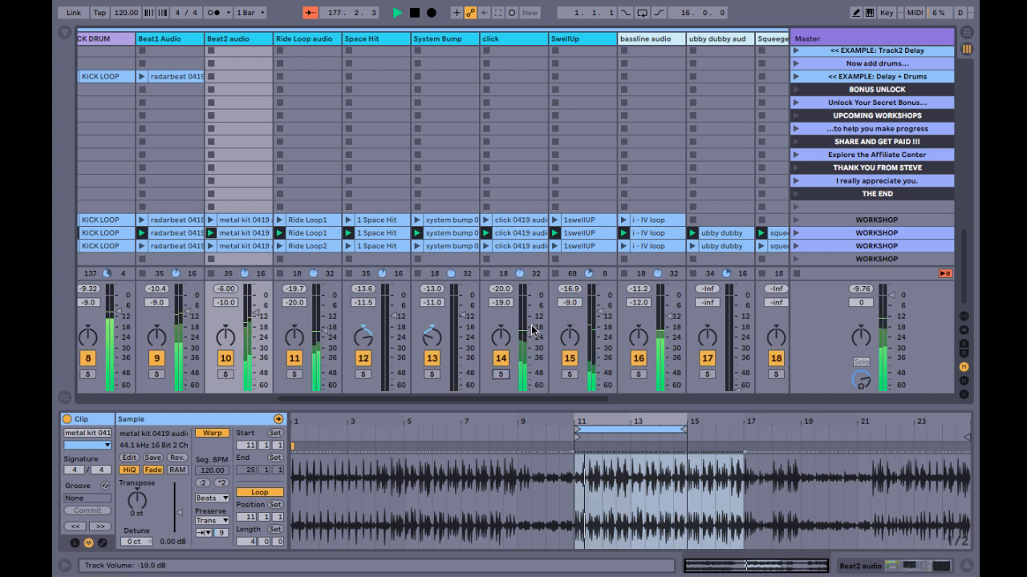
pyautogui.moveTo(530, 328); pyautogui.dragTo(502, 359)
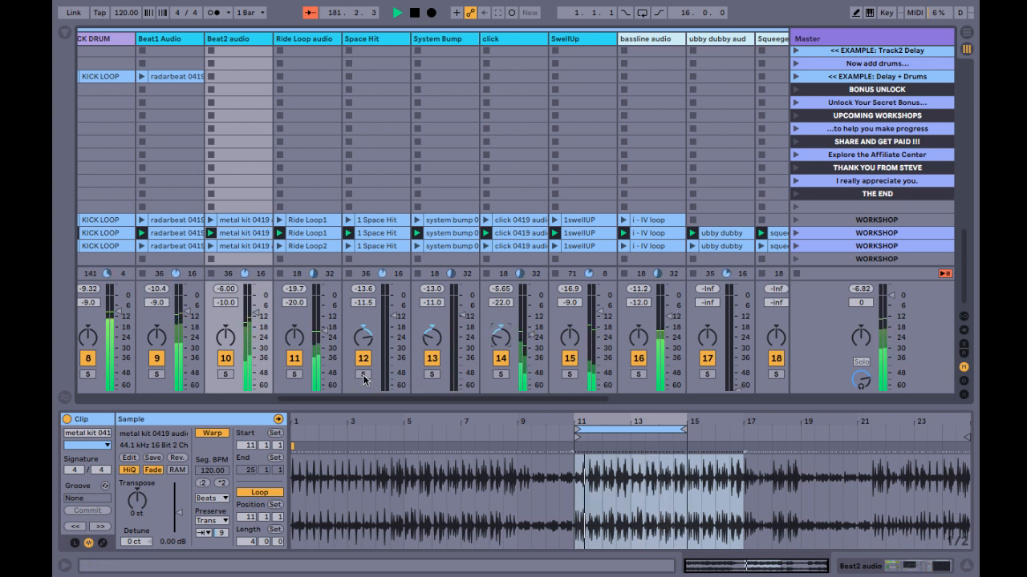
pyautogui.click(501, 375)
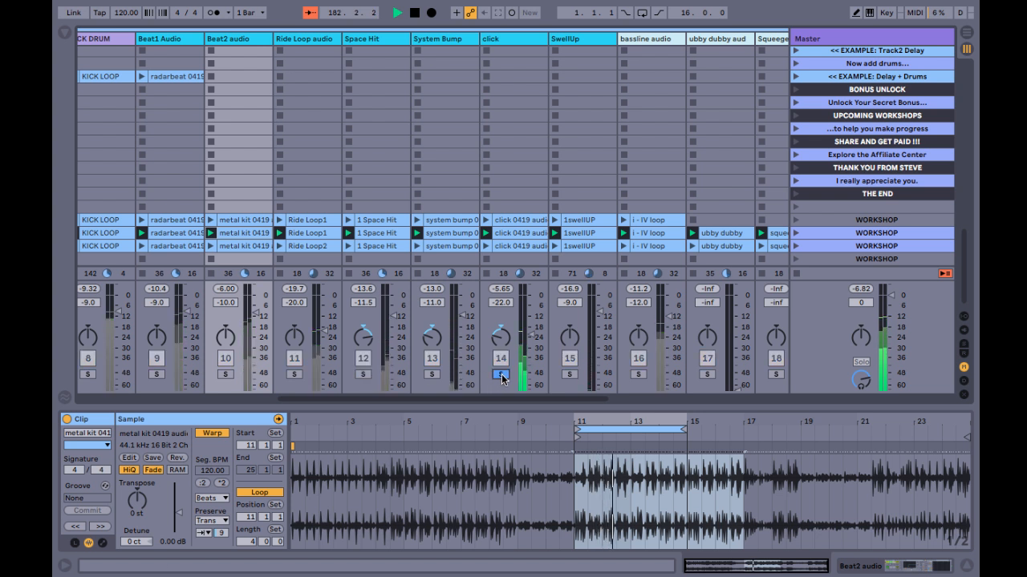
pyautogui.click(500, 375)
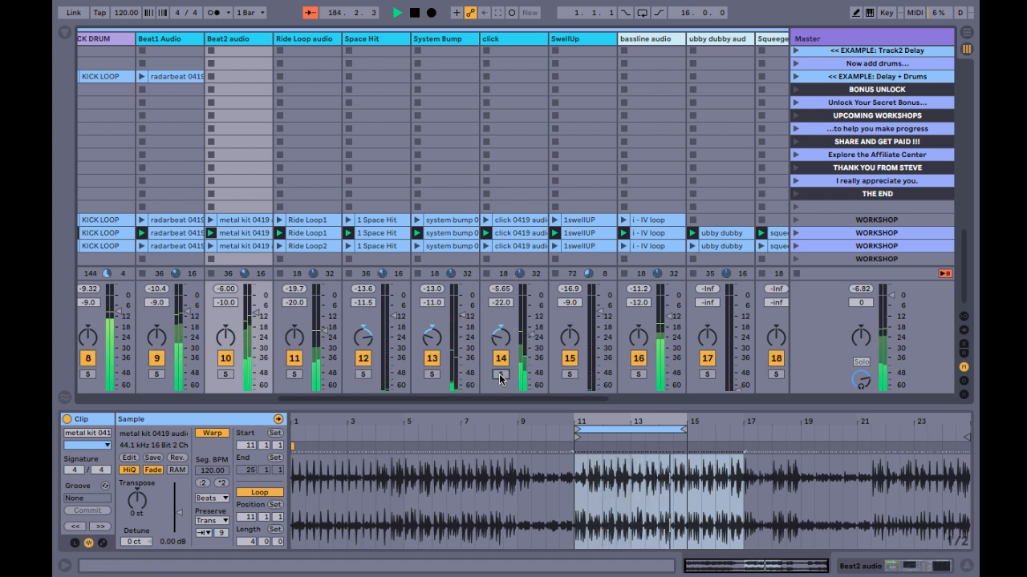
# Step: Pan SwellUp to the right, set its volume to -7.0 dB, and check its device chain and spectrum
pyautogui.moveTo(569, 337); pyautogui.dragTo(600, 306)
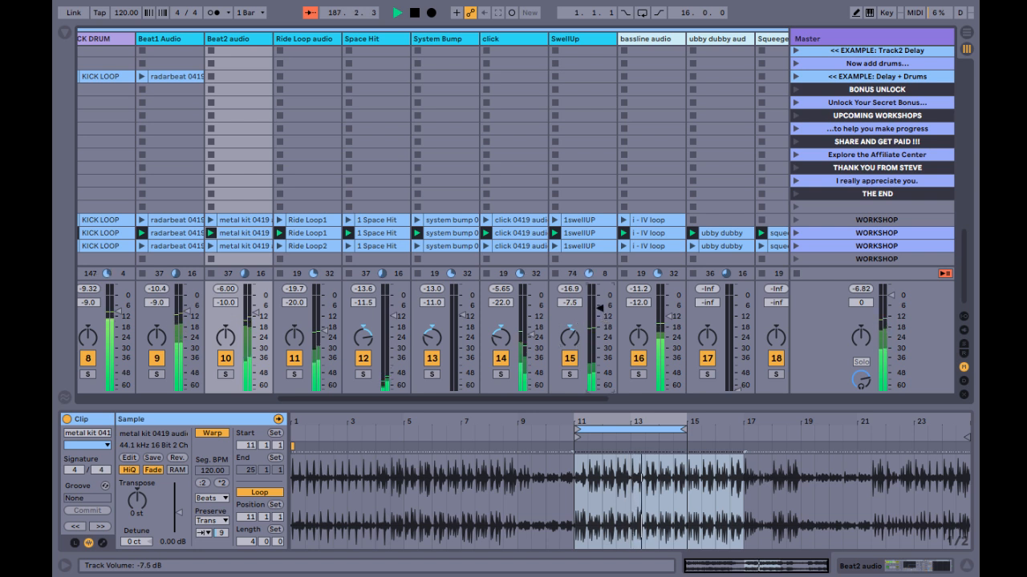
pyautogui.click(588, 188)
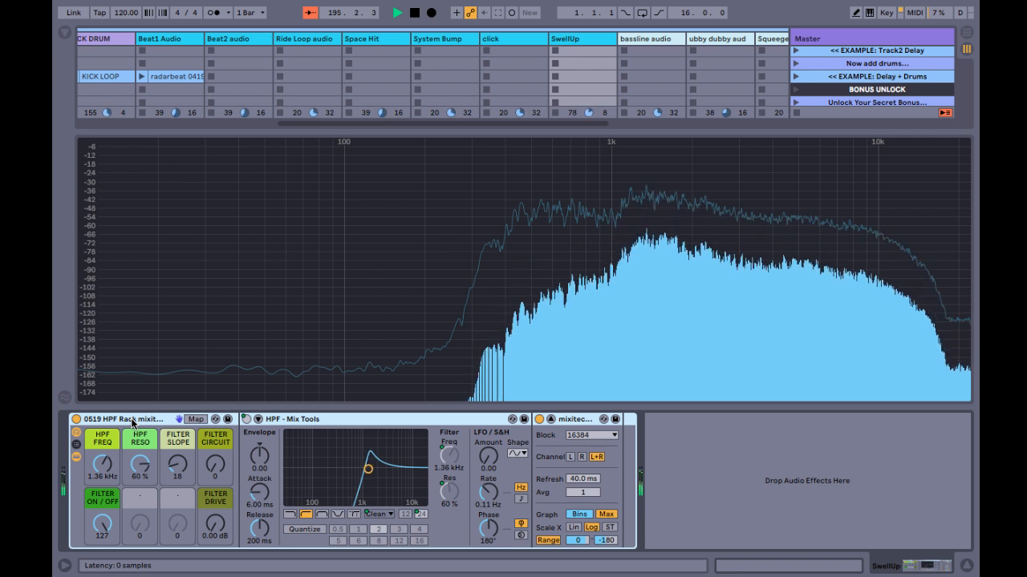
pyautogui.doubleClick(345, 228)
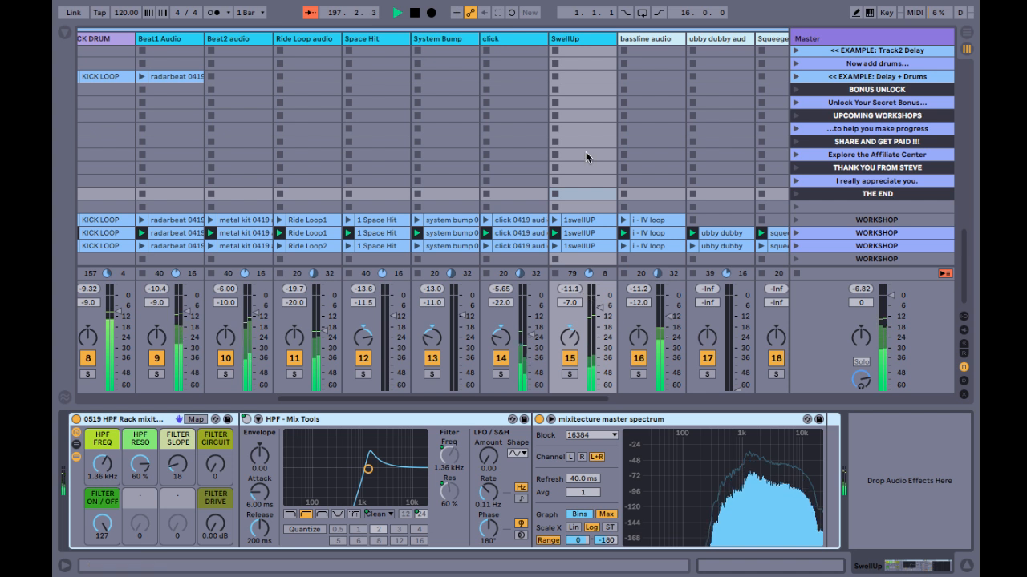
# Step: Activate the INSTRUMENTS group track and resume playback of the full mix
pyautogui.hscroll(10, 585, 152)
pyautogui.scroll(2, 585, 152)
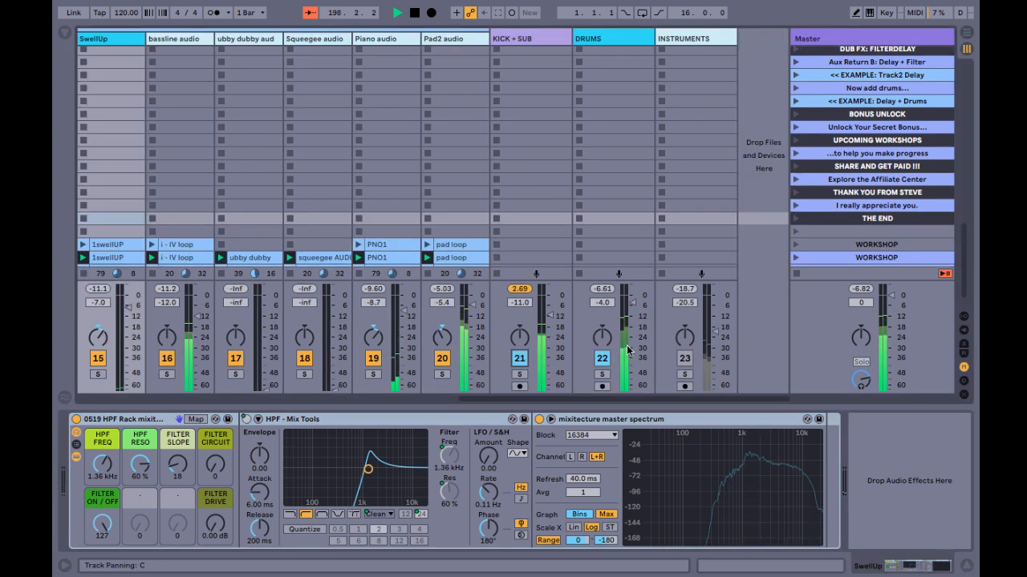
pyautogui.click(684, 359)
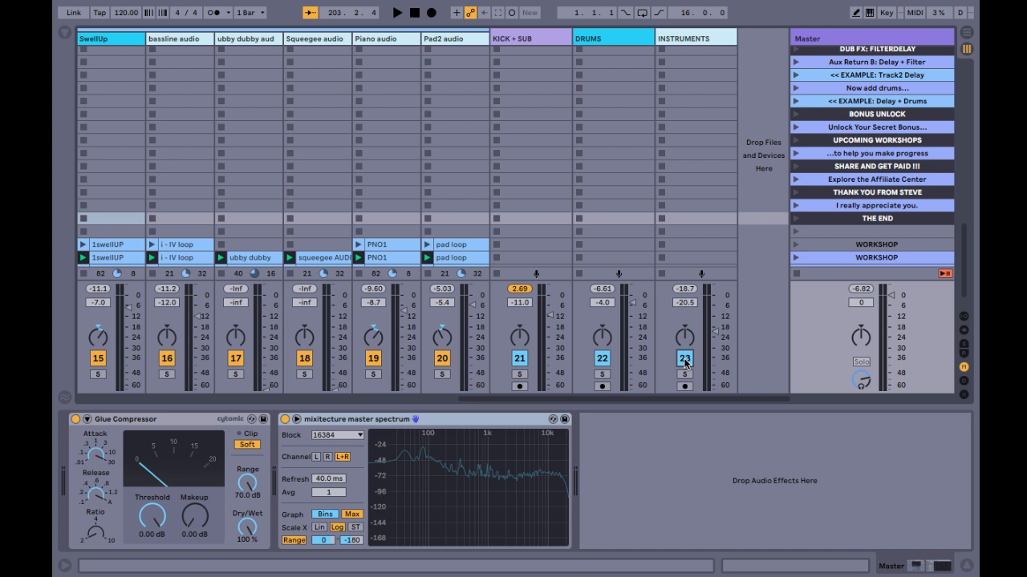
pyautogui.press('space')
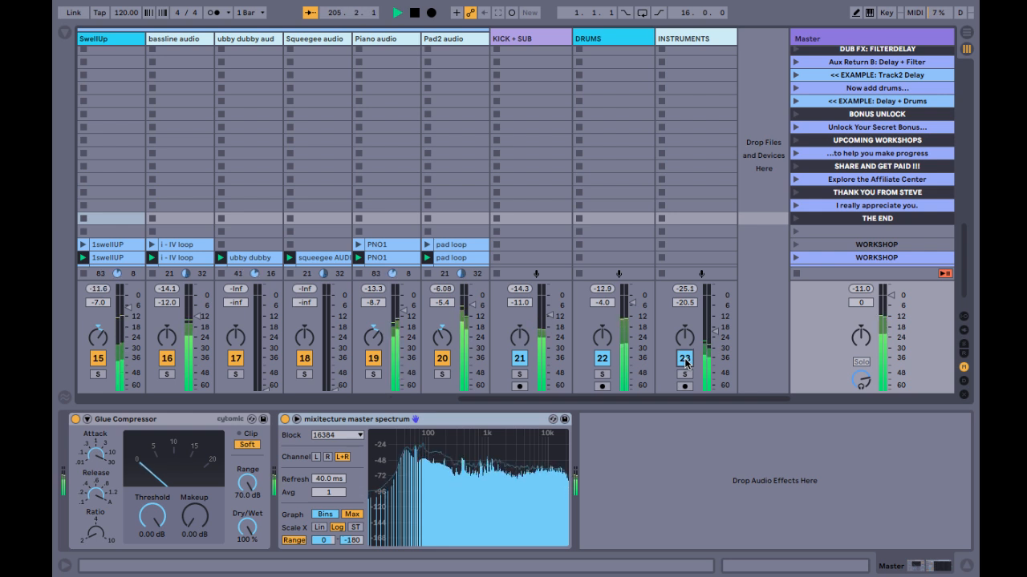
# Step: Enlarge the master spectrum, examine the mix's balance from lows to highs, and return to the mixer
pyautogui.doubleClick(454, 451)
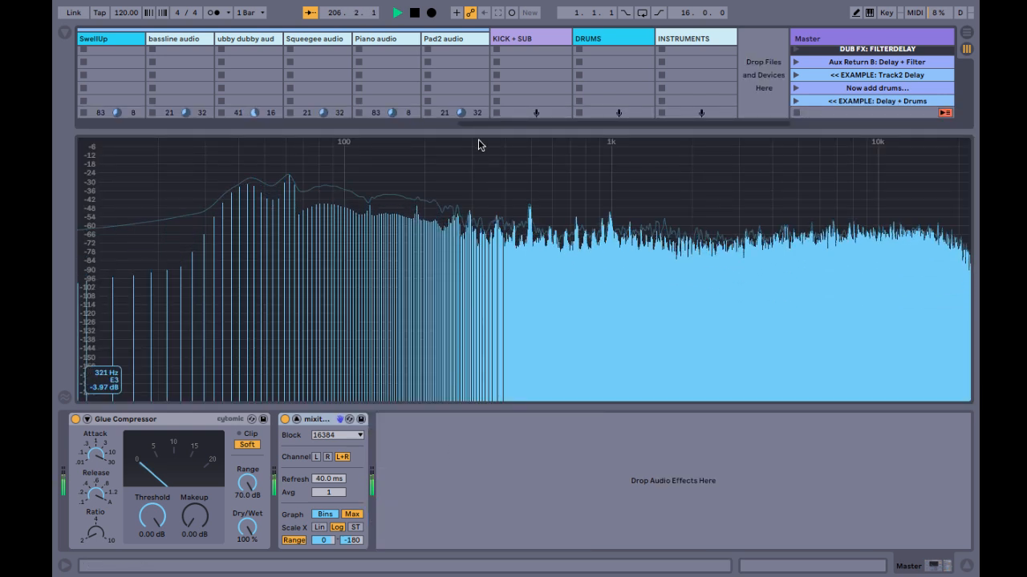
pyautogui.moveTo(477, 127); pyautogui.dragTo(474, 80)
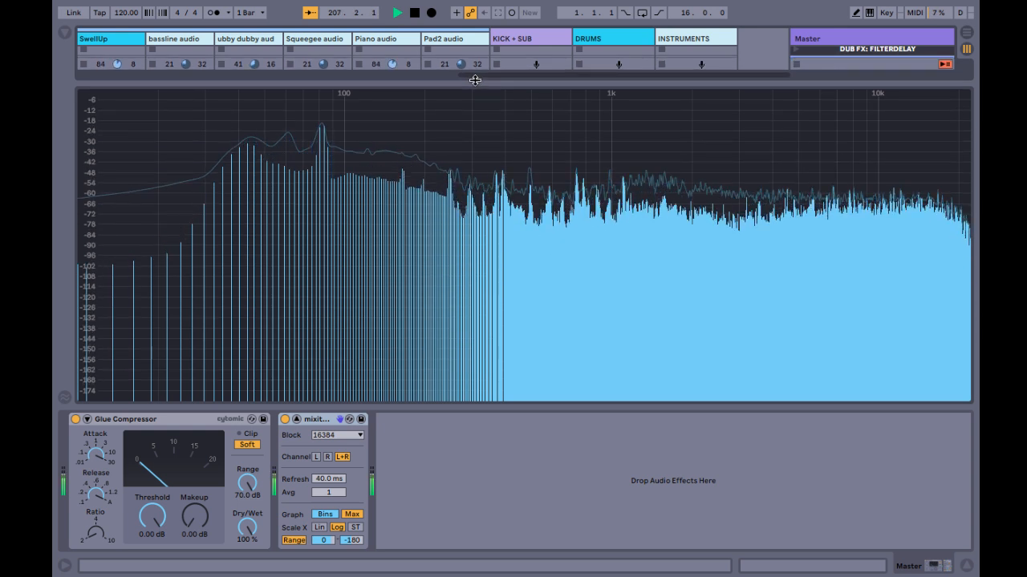
pyautogui.moveTo(275, 133)
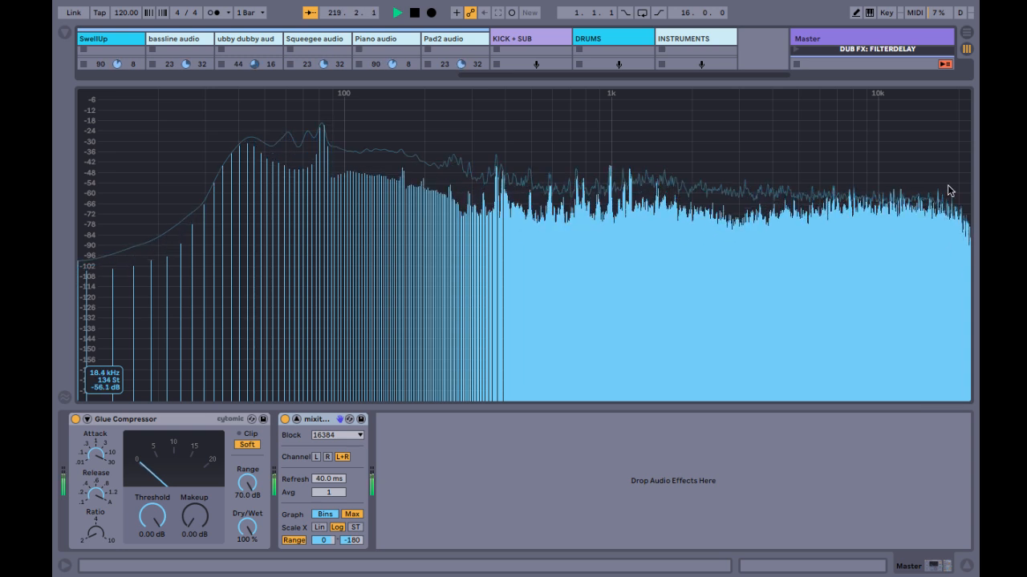
pyautogui.click(856, 196)
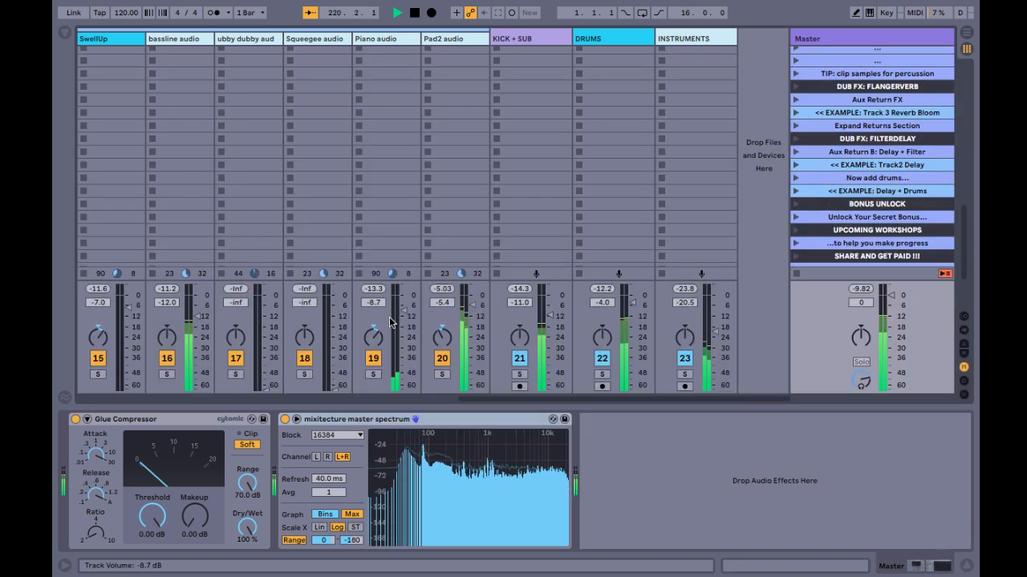
# Step: Raise SwellUp's volume to -4.0 dB and enlarge the master spectrum to check the result
pyautogui.hscroll(-3, 389, 321)
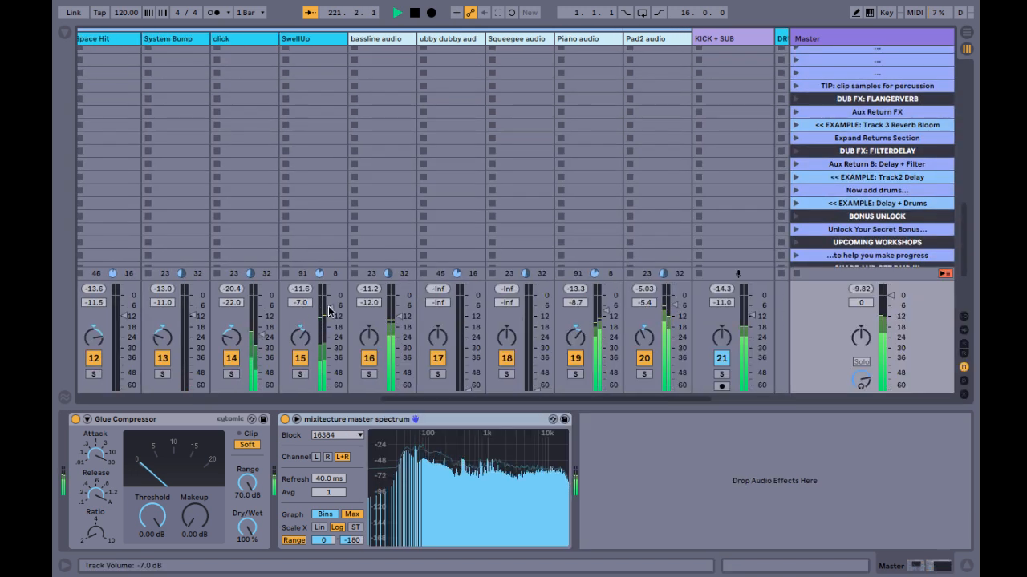
pyautogui.moveTo(330, 308); pyautogui.dragTo(329, 301)
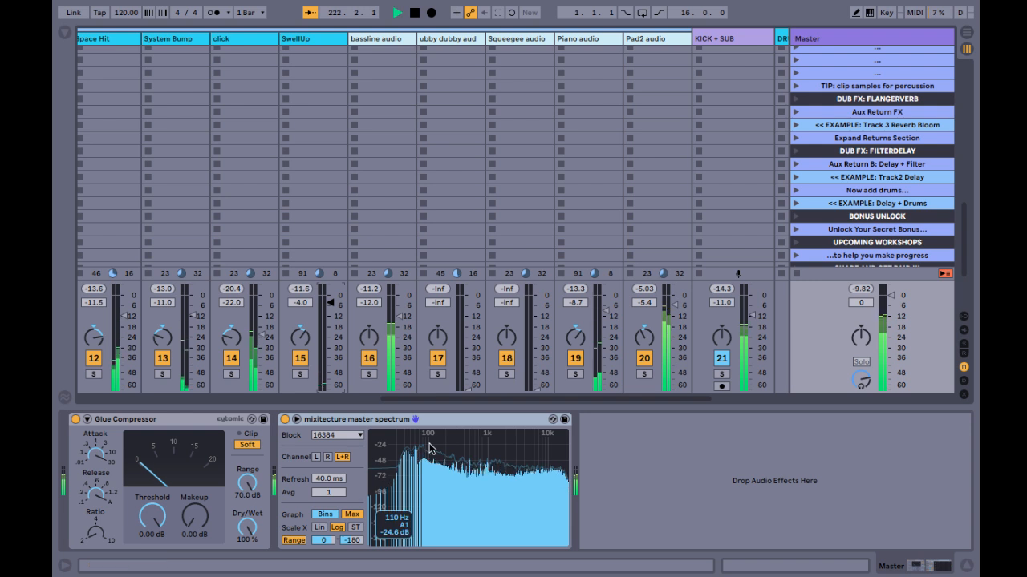
pyautogui.click(488, 477)
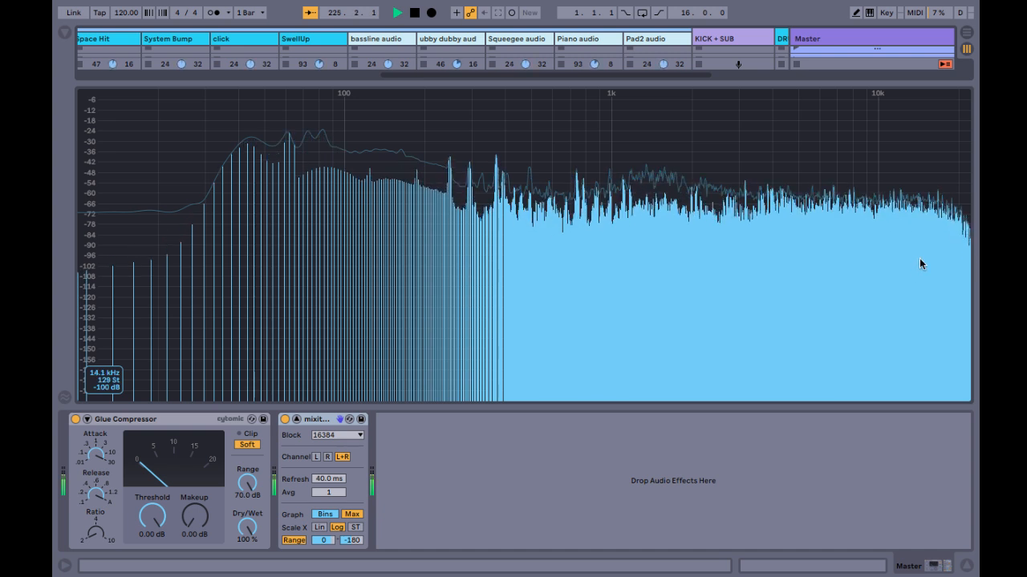
# Step: Close the enlarged spectrum, turn off Soft clipping on the master Glue Compressor, and replay the mix with taller mixer meters
pyautogui.press('space')
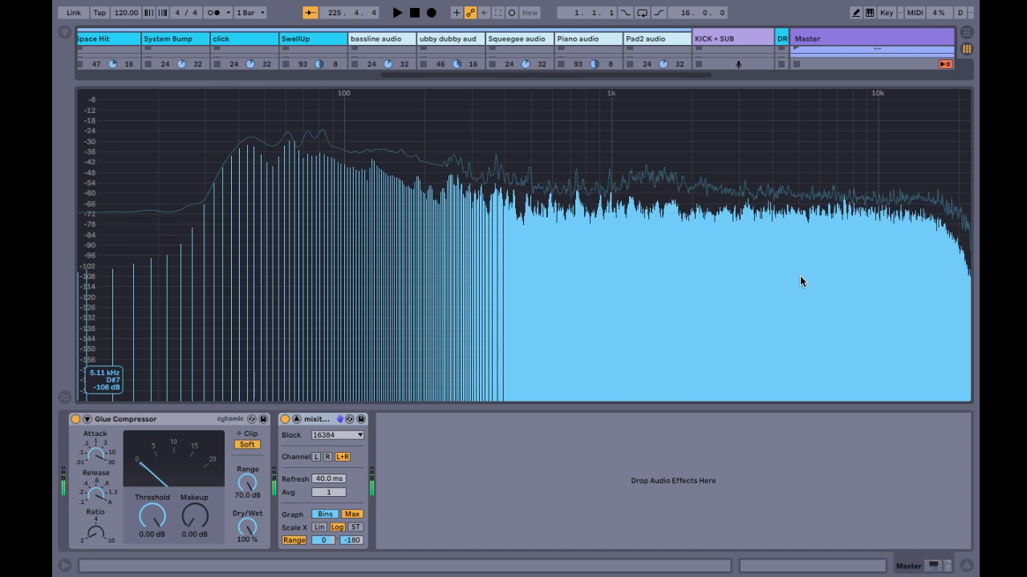
pyautogui.click(591, 237)
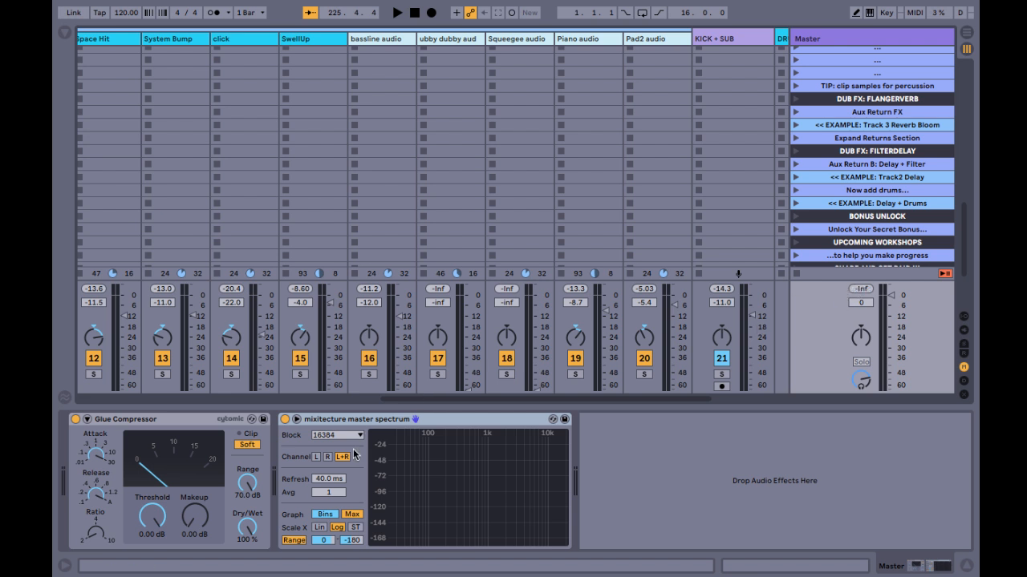
pyautogui.click(248, 445)
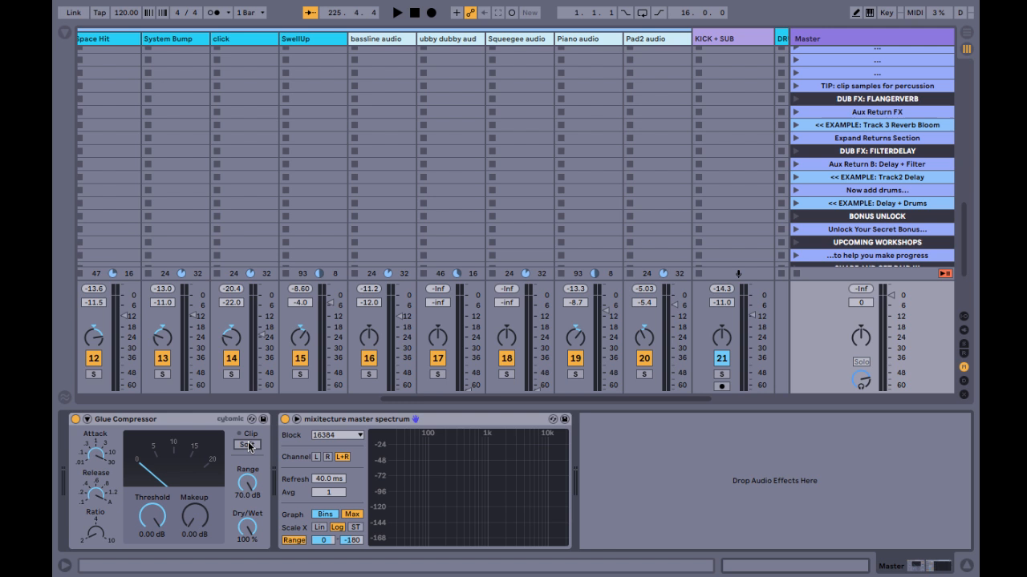
pyautogui.press('space')
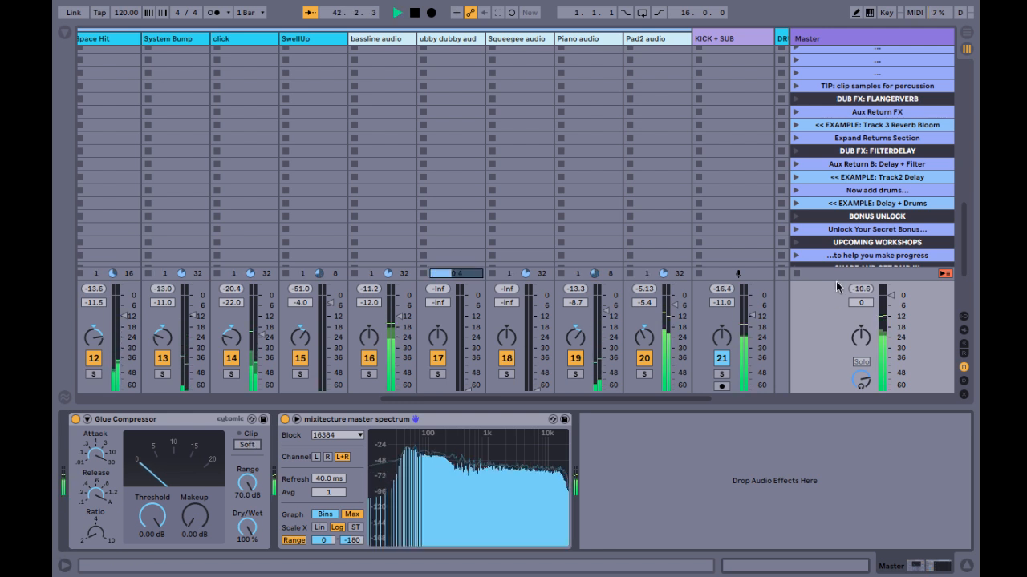
pyautogui.moveTo(835, 280); pyautogui.dragTo(860, 193)
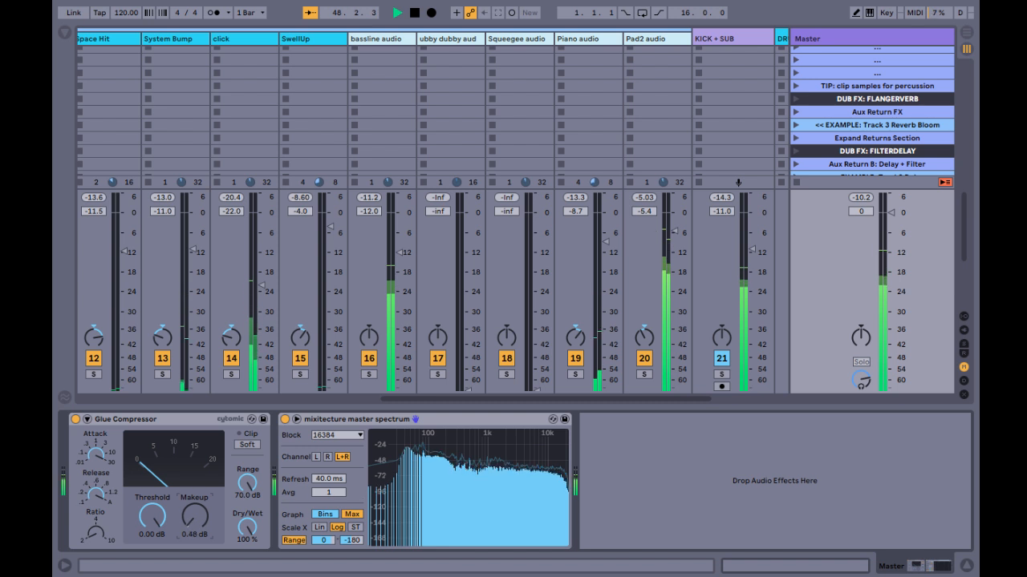
# Step: Set the master Glue Compressor's Makeup gain to 12 dB and reset the master track's peak level indicator
pyautogui.moveTo(195, 518); pyautogui.dragTo(195, 517)
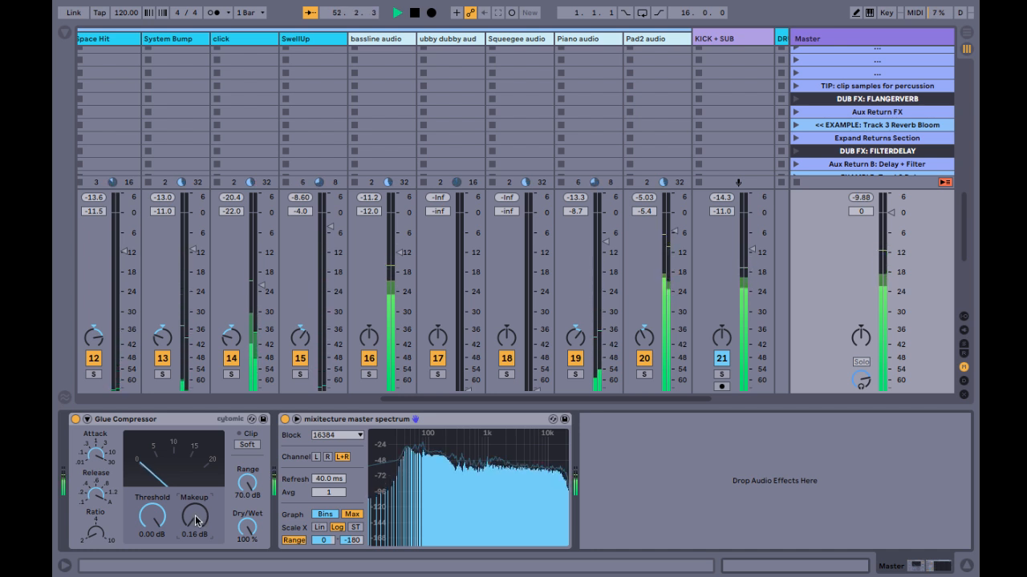
pyautogui.moveTo(196, 522)
pyautogui.mouseDown()
pyautogui.moveTo(196, 534)
pyautogui.moveTo(196, 504)
pyautogui.moveTo(191, 518)
pyautogui.mouseUp()
pyautogui.write('12.')
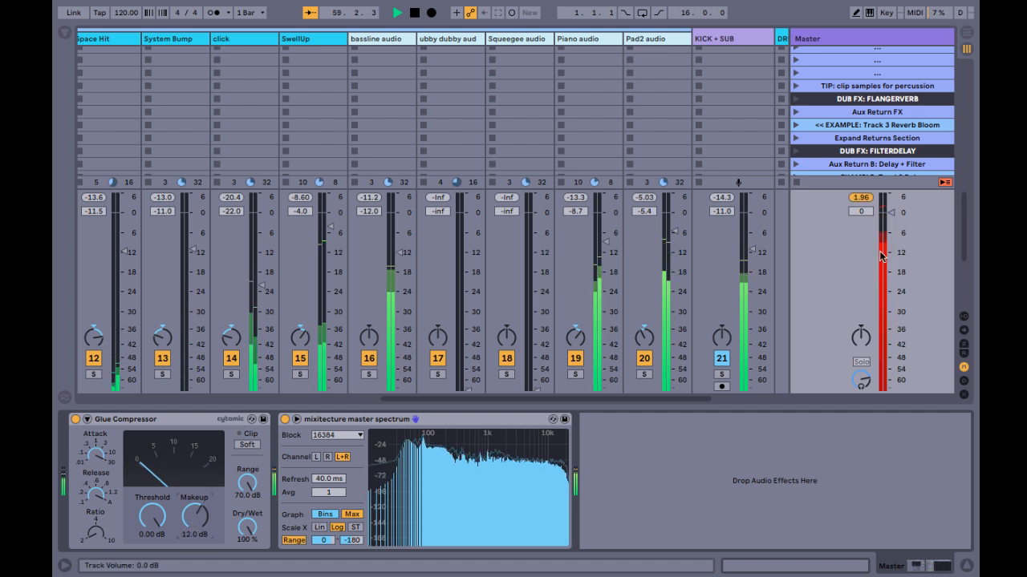
pyautogui.click(861, 198)
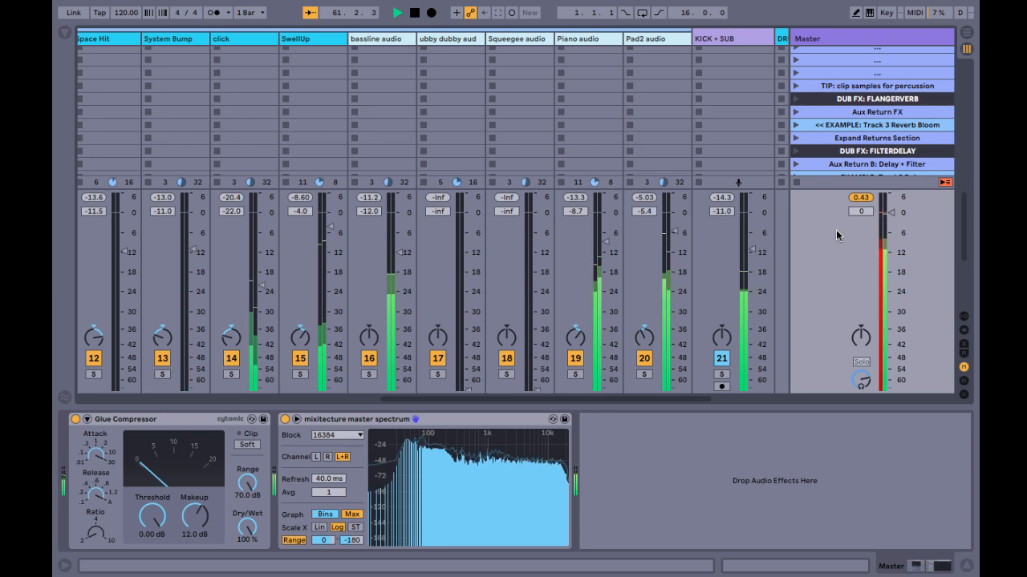
pyautogui.press('super+Tab')
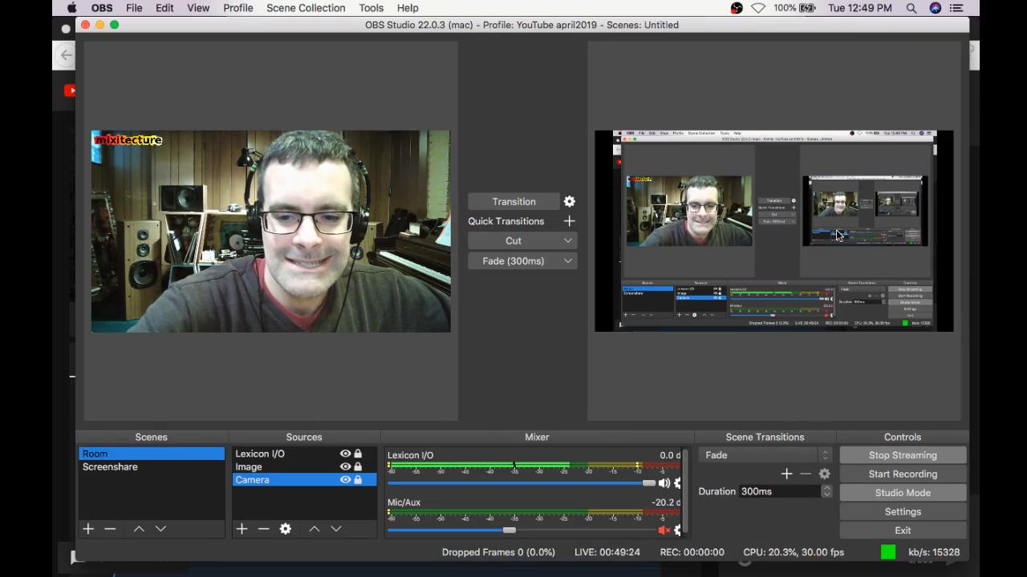
pyautogui.press('super+Tab')
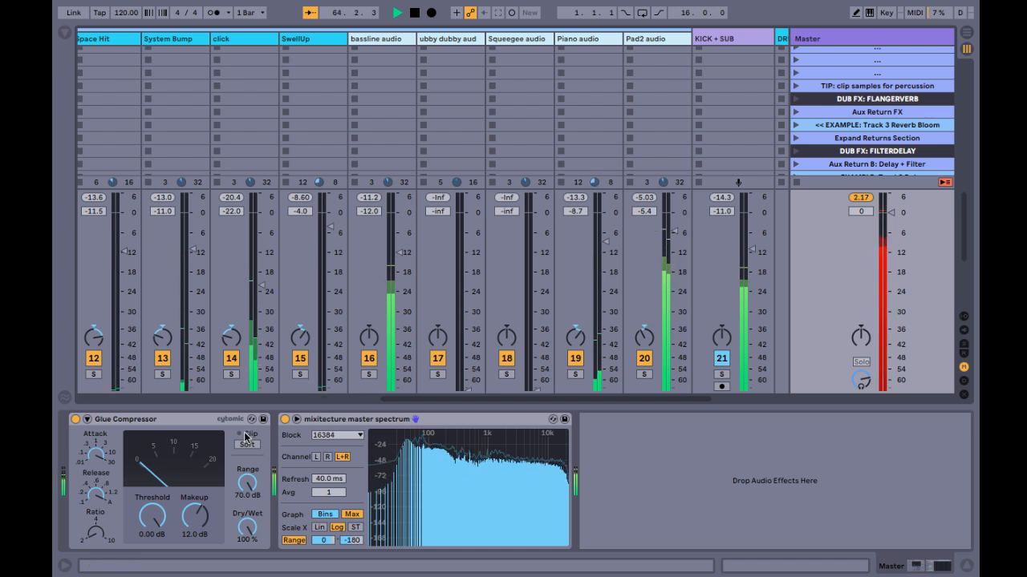
# Step: Lower the master Glue Compressor's Threshold to -17.1 dB and turn Soft clipping on after comparing the level with it on and off
pyautogui.click(247, 445)
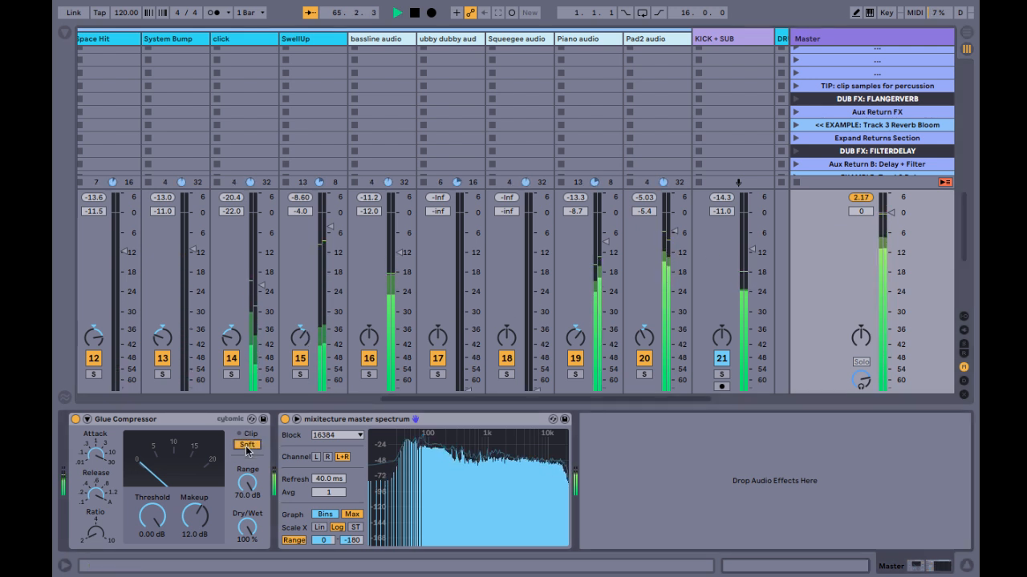
pyautogui.click(247, 446)
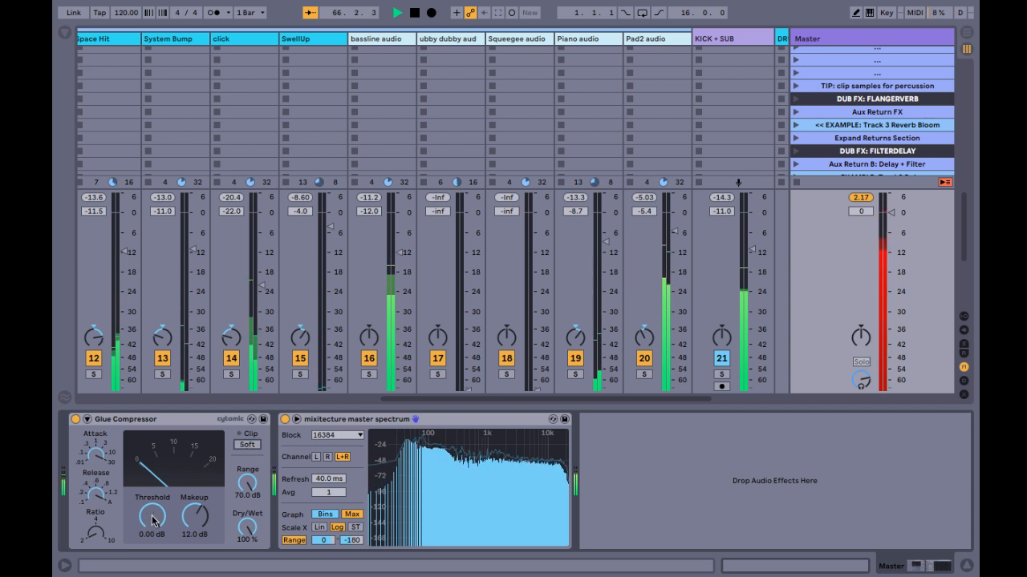
pyautogui.moveTo(152, 522); pyautogui.dragTo(152, 553)
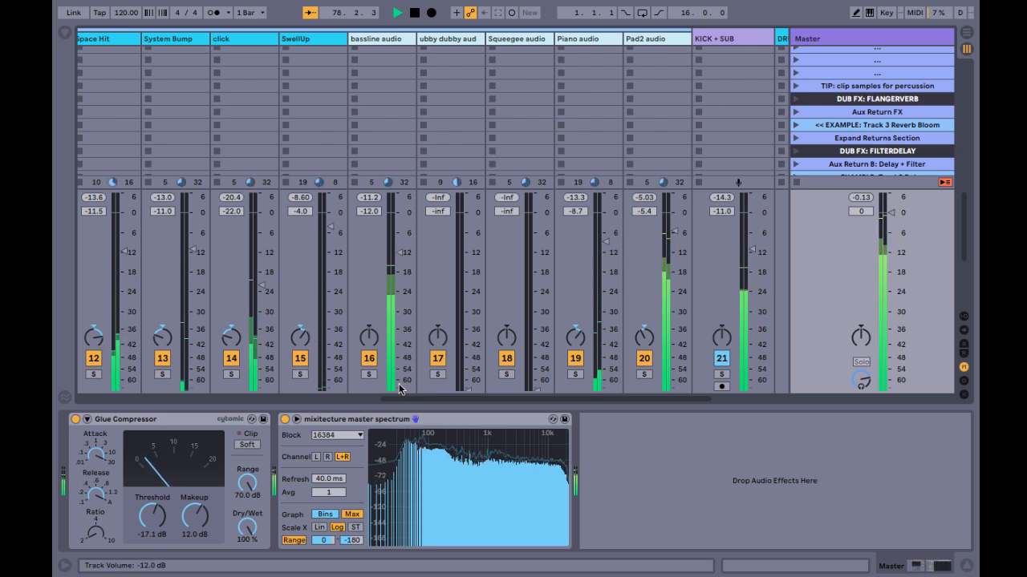
pyautogui.click(243, 445)
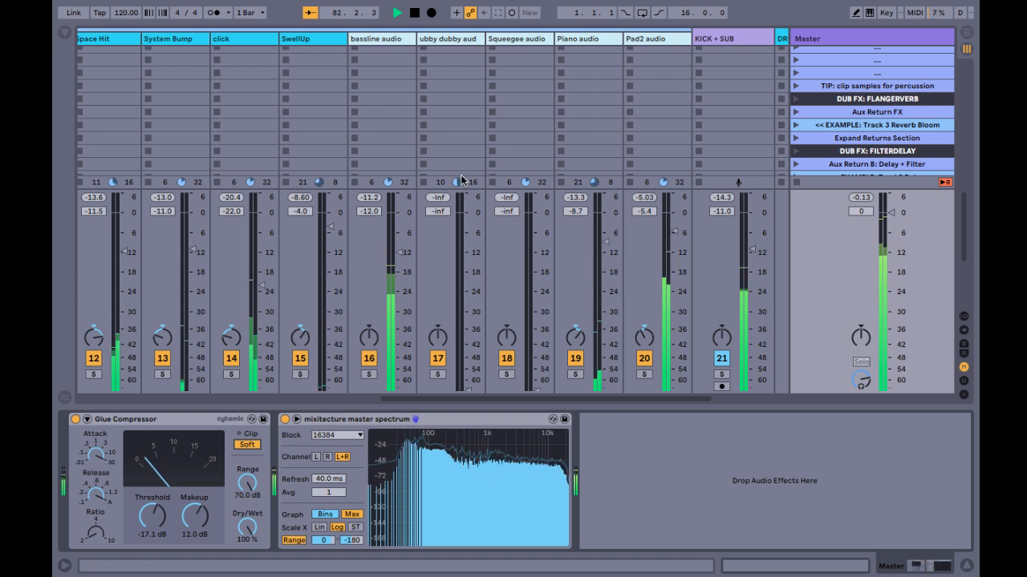
# Step: Open the arrangement and start recording the playing session clips into it
pyautogui.press('Tab')
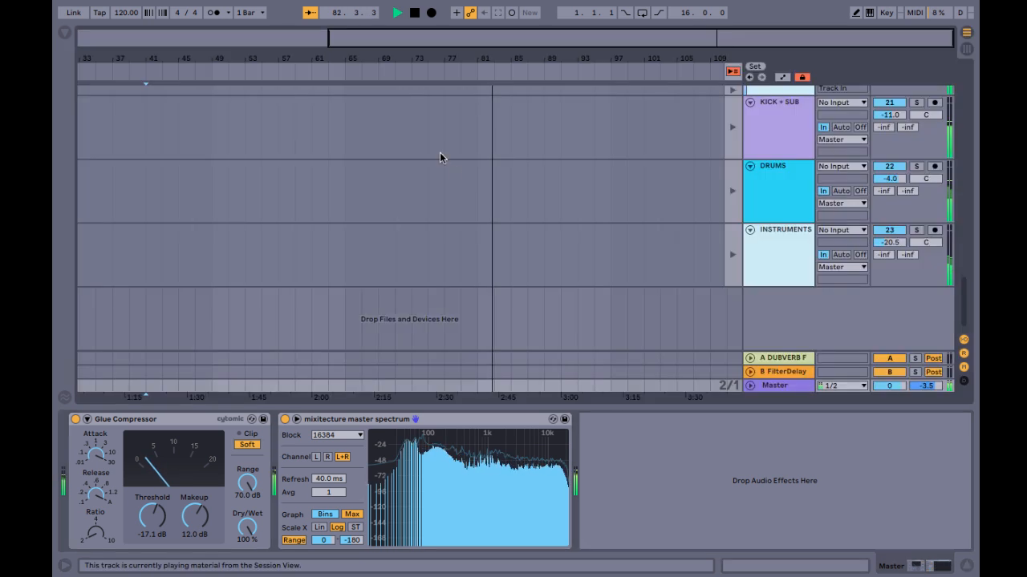
pyautogui.click(431, 13)
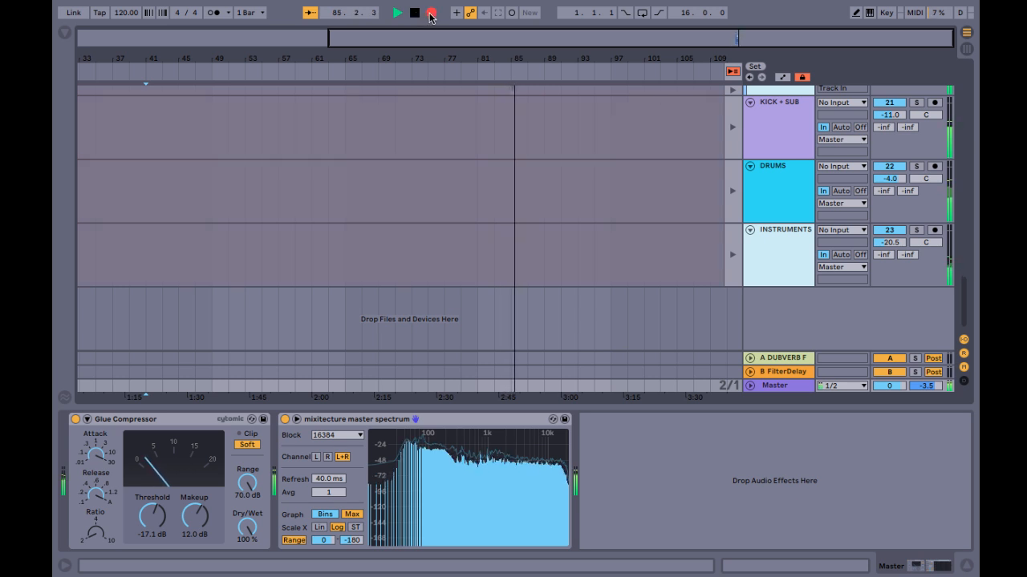
pyautogui.scroll(3, 456, 170)
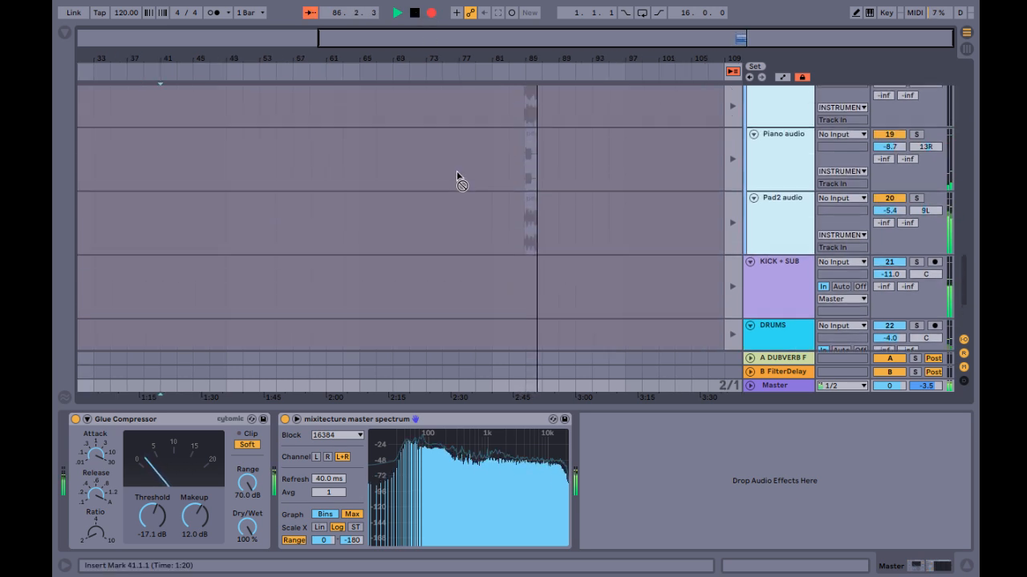
# Step: Return to the session mixer, shorten the meter section, and look over the playing WORKSHOP clips
pyautogui.press('Tab')
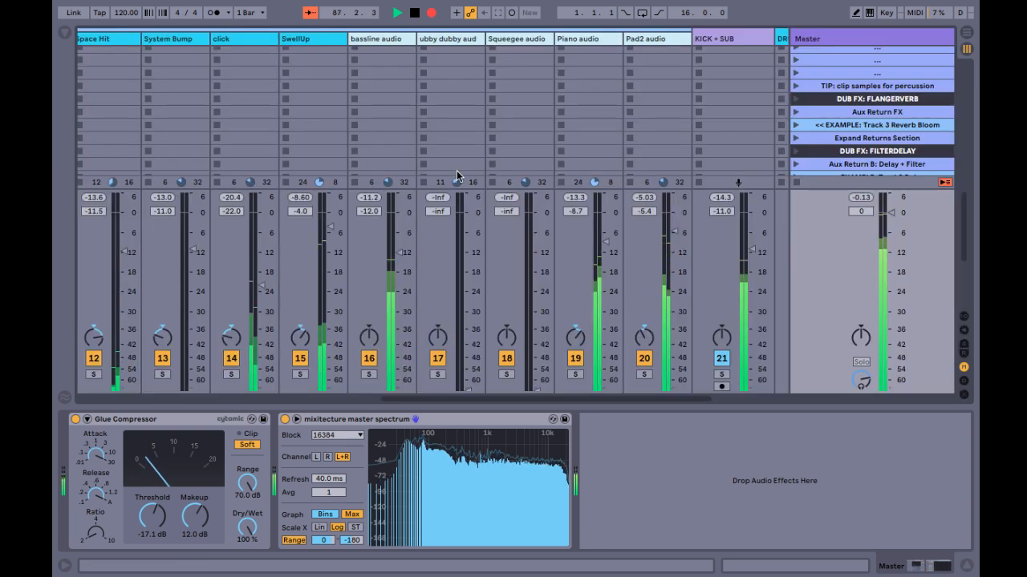
pyautogui.moveTo(438, 187); pyautogui.dragTo(437, 292)
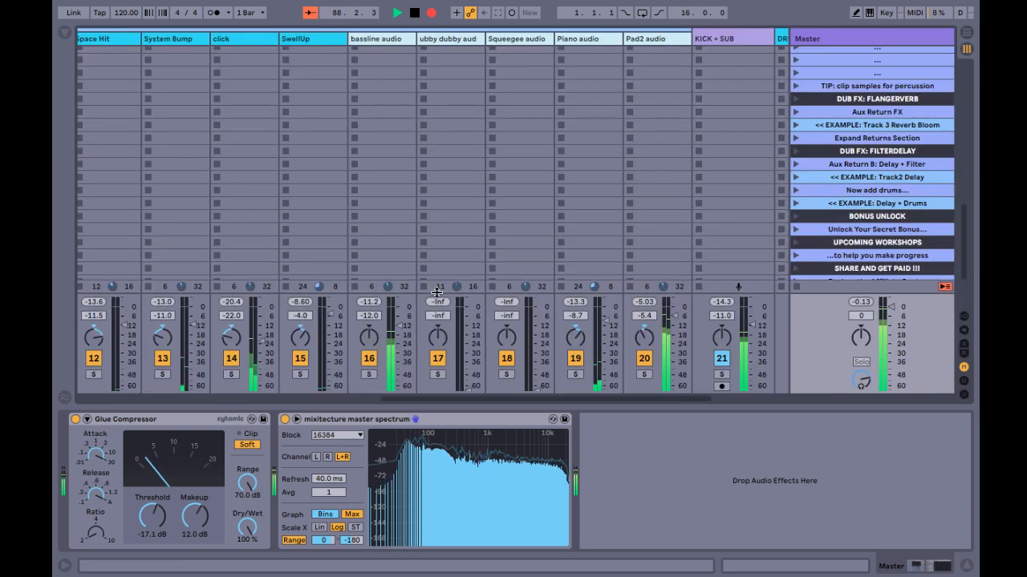
pyautogui.scroll(-5, 452, 201)
pyautogui.hscroll(-3, 452, 201)
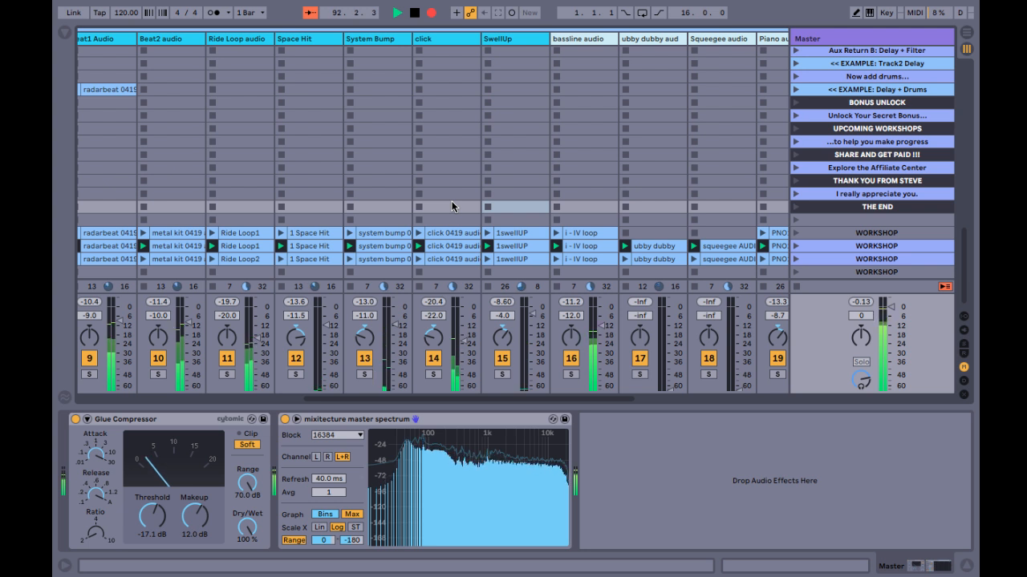
# Step: Go back to the arrangement, check the recorded instrument clips, and stop the recording
pyautogui.press('Tab')
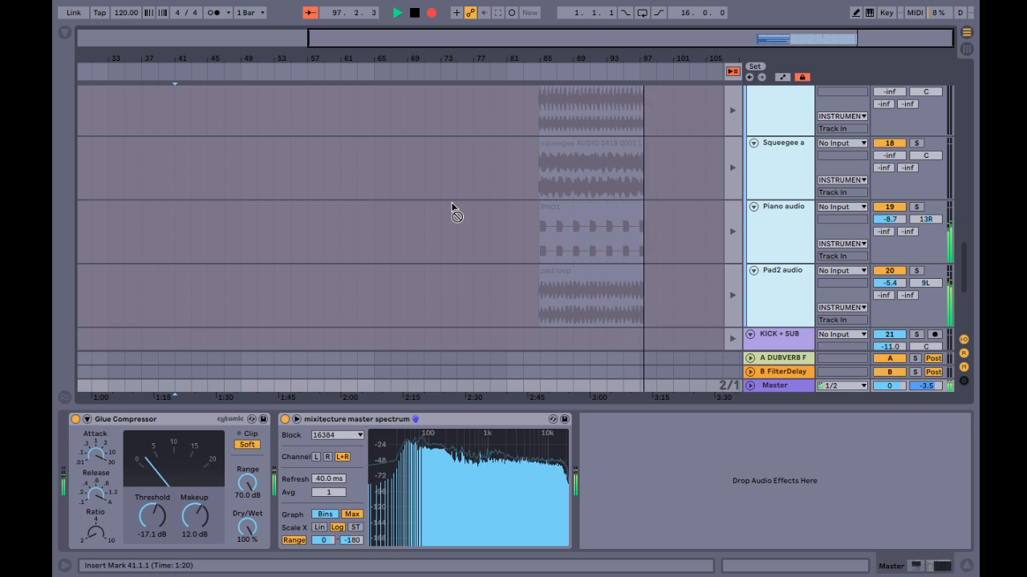
pyautogui.scroll(1, 452, 207)
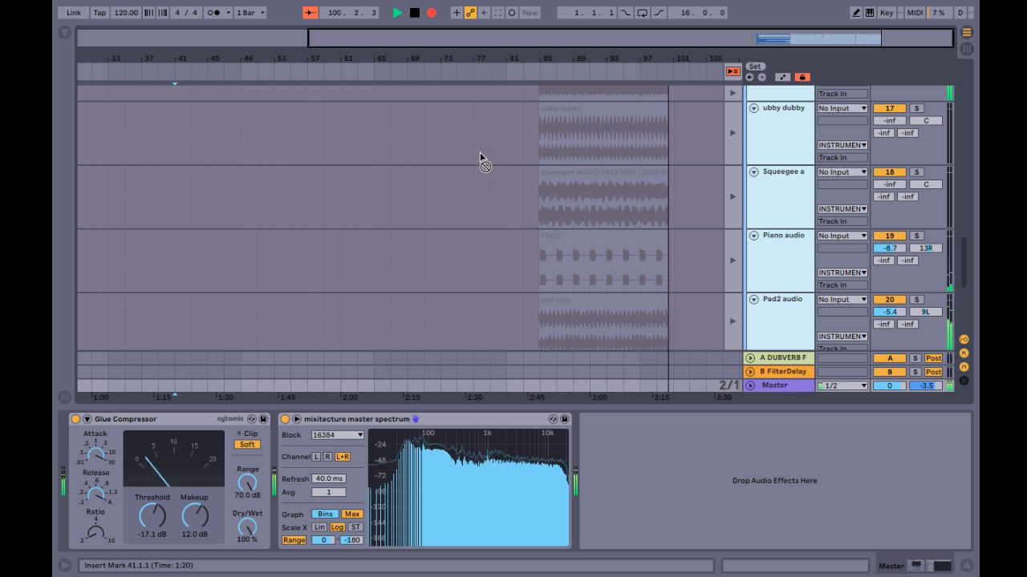
pyautogui.press('space')
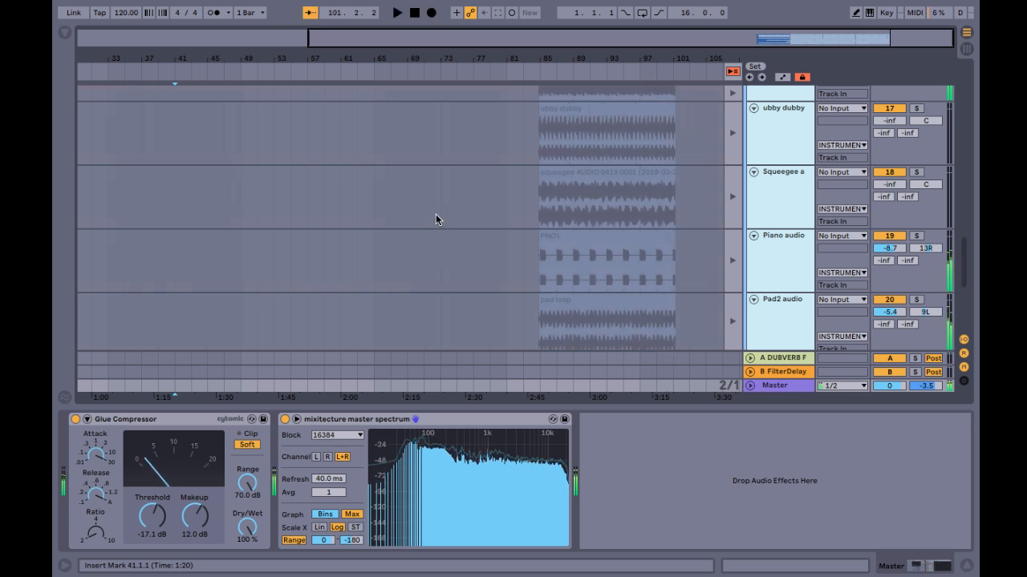
# Step: Loop the whole recorded section of the arrangement and switch all tracks back to arrangement playback
pyautogui.press('super+a')
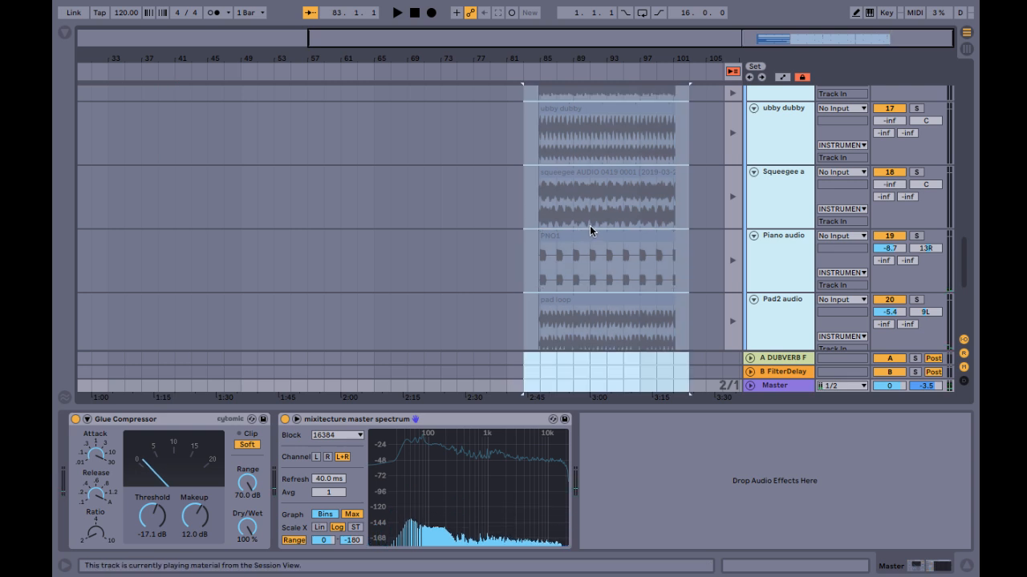
pyautogui.press('super+l')
pyautogui.scroll(10, 589, 226)
pyautogui.click(590, 225)
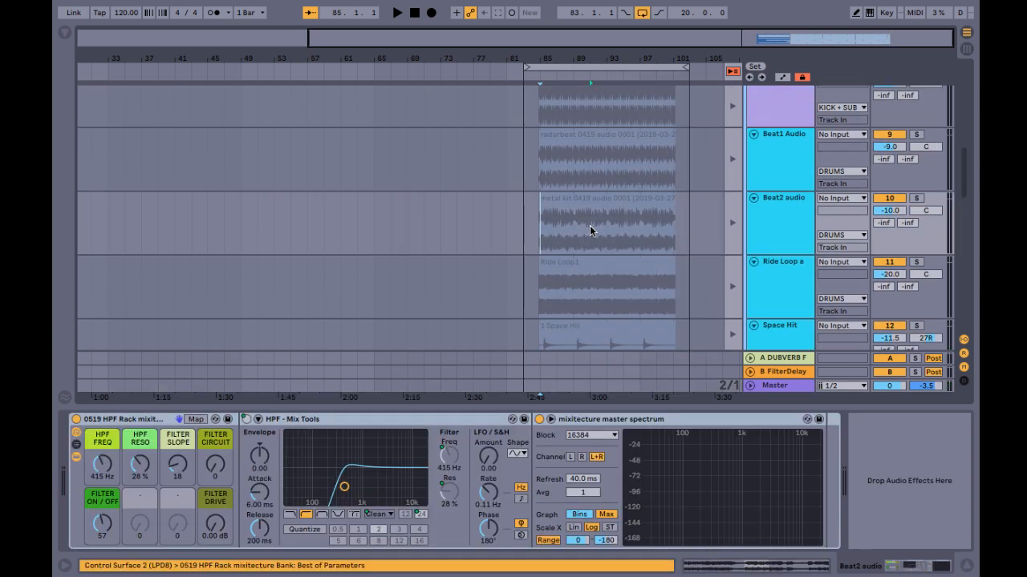
pyautogui.press('F10')
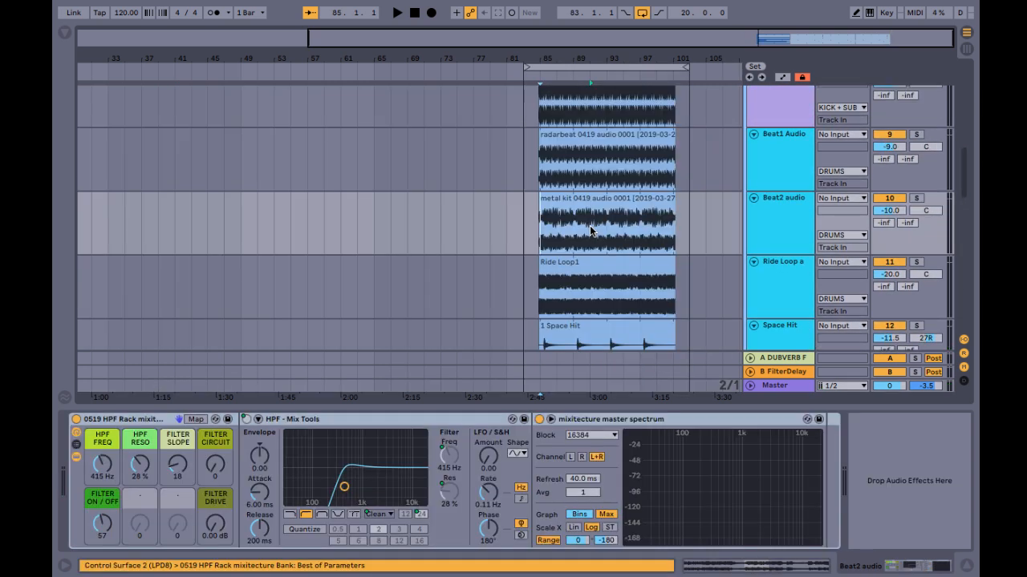
# Step: Select the radarbeat clip on Beat1 Audio, fit the arrangement loop to its length, and zoom in on it
pyautogui.click(590, 225)
pyautogui.click(589, 141)
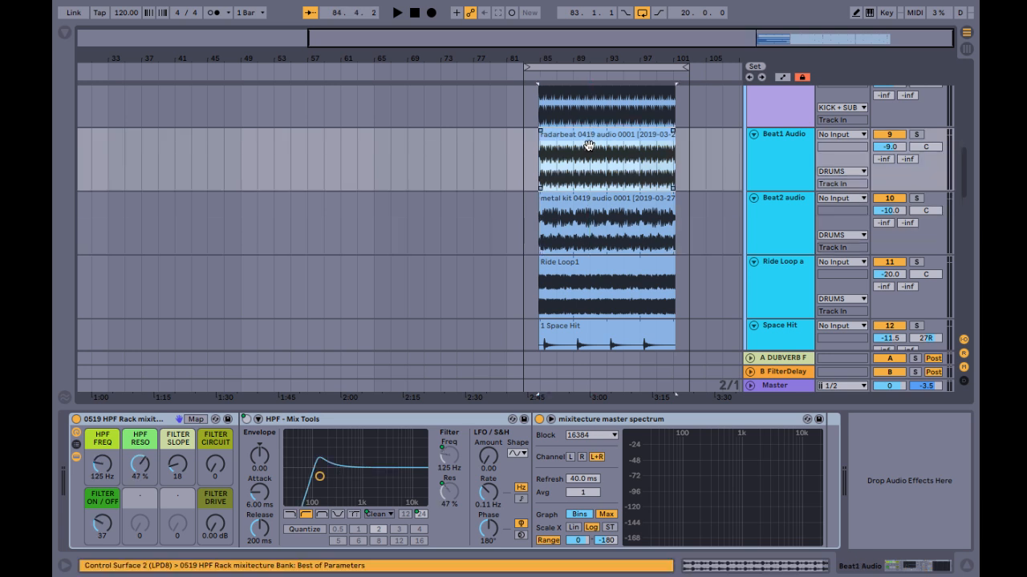
pyautogui.hotkey('ctrl', 'l')
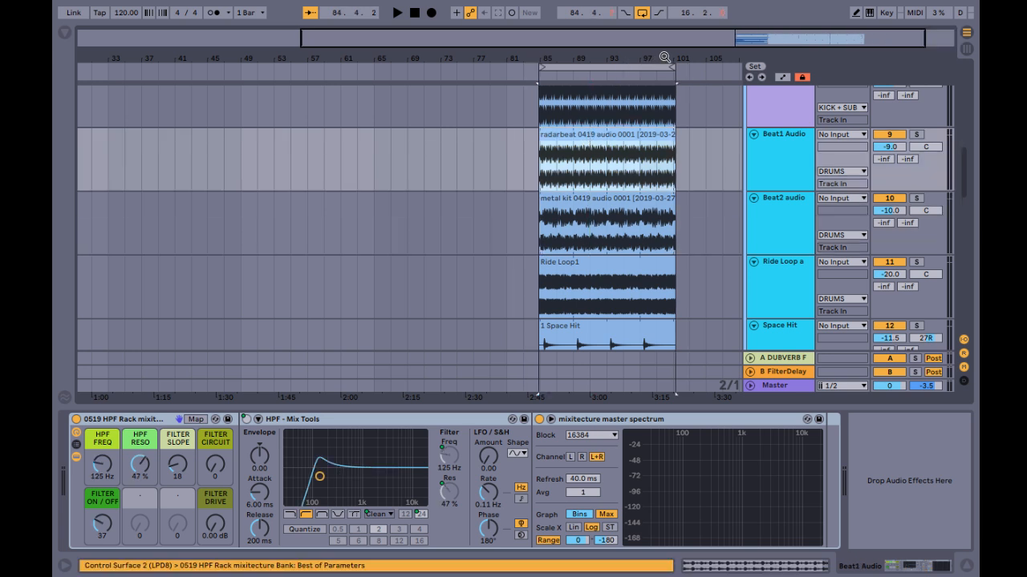
pyautogui.press('z')
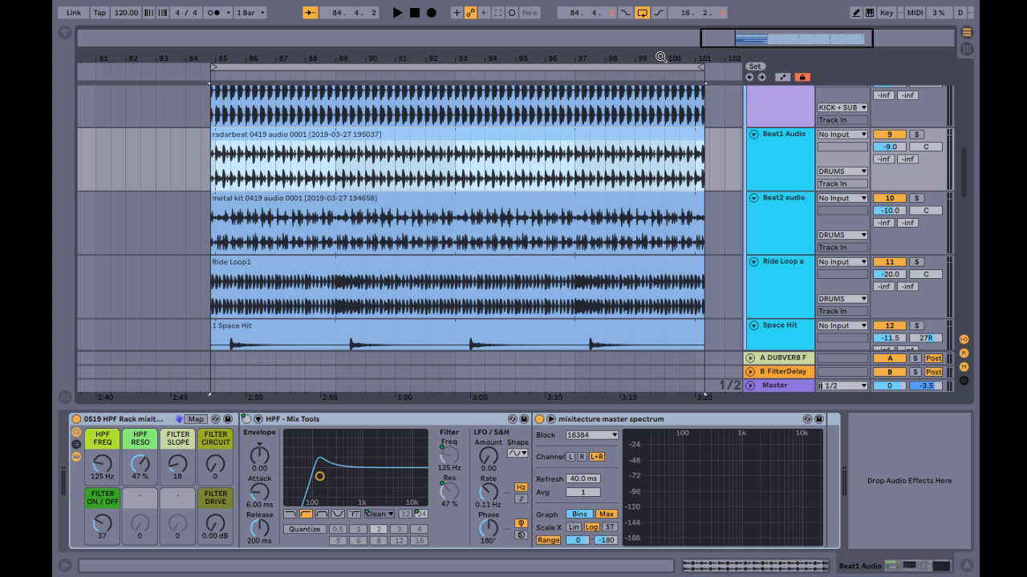
pyautogui.click(492, 165)
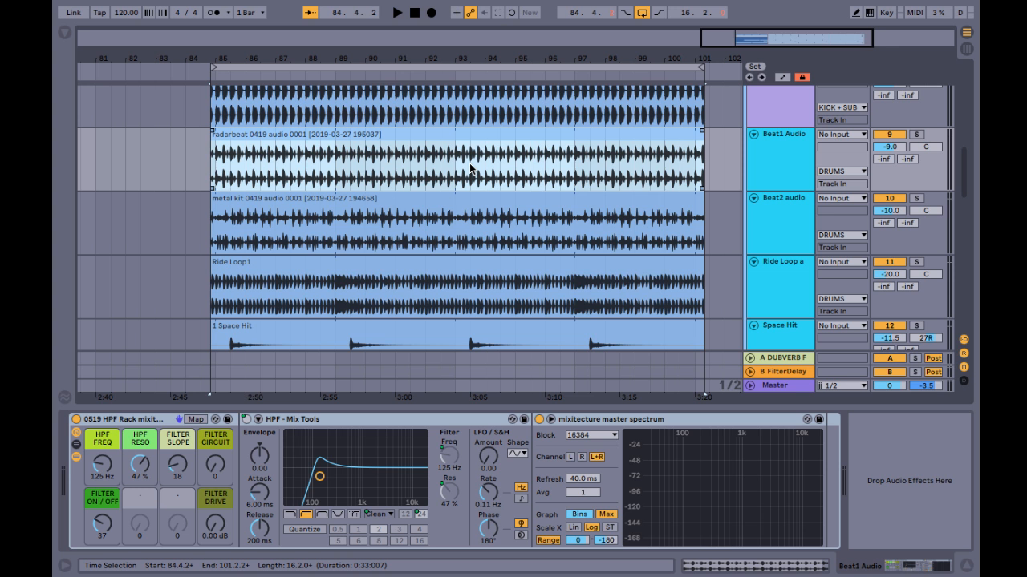
# Step: Return to the session mixer and inspect the filter racks on the KICK DRUM, SUB BASS audio and Beat1 Audio tracks
pyautogui.press('Tab')
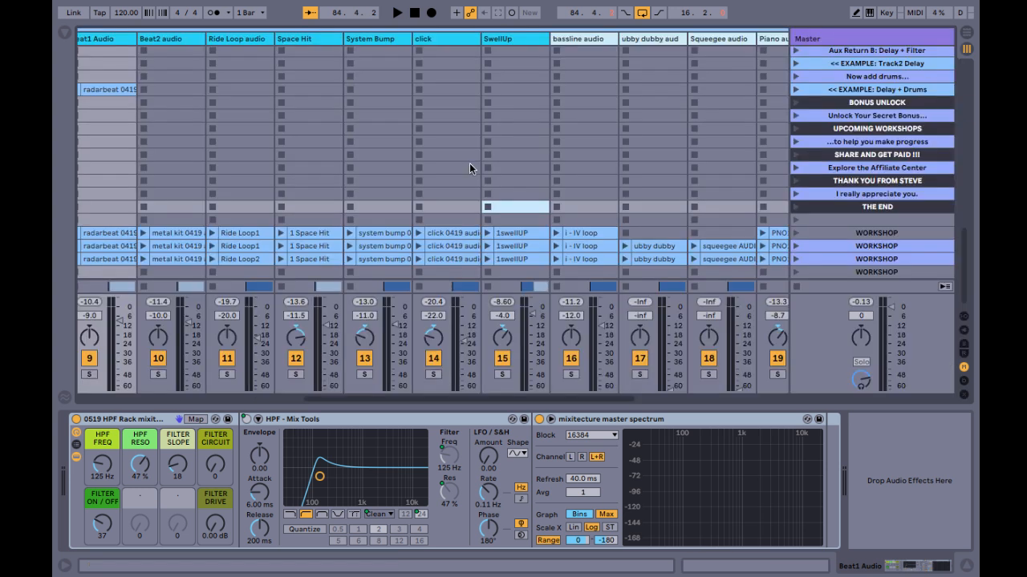
pyautogui.hscroll(-5, 470, 163)
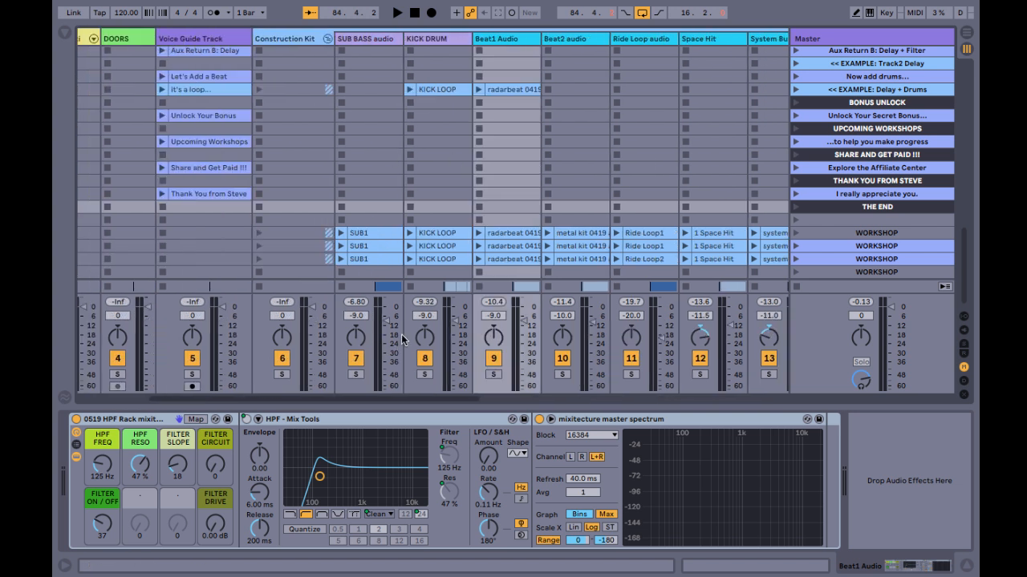
pyautogui.hscroll(1, 473, 331)
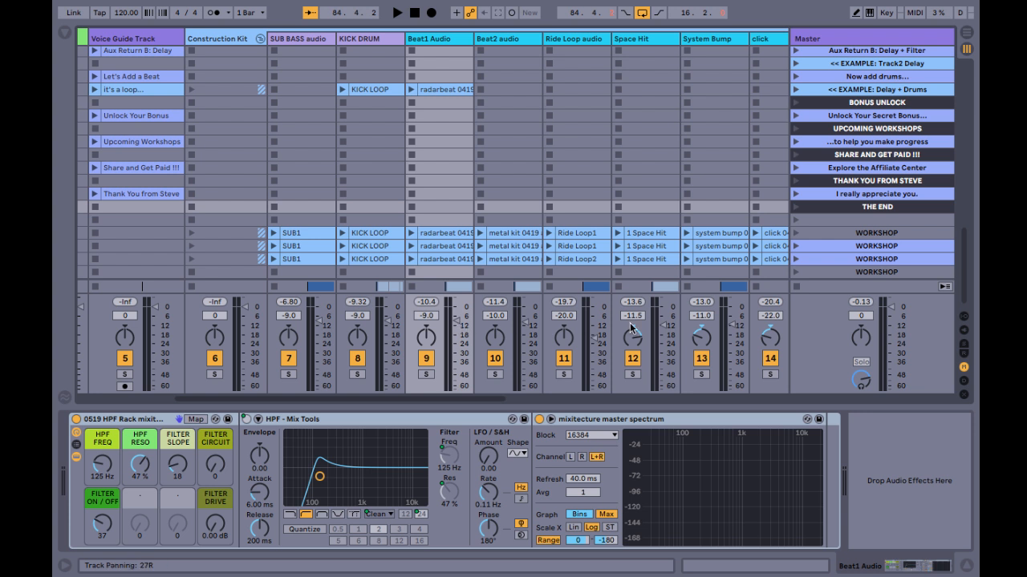
pyautogui.hscroll(2, 631, 337)
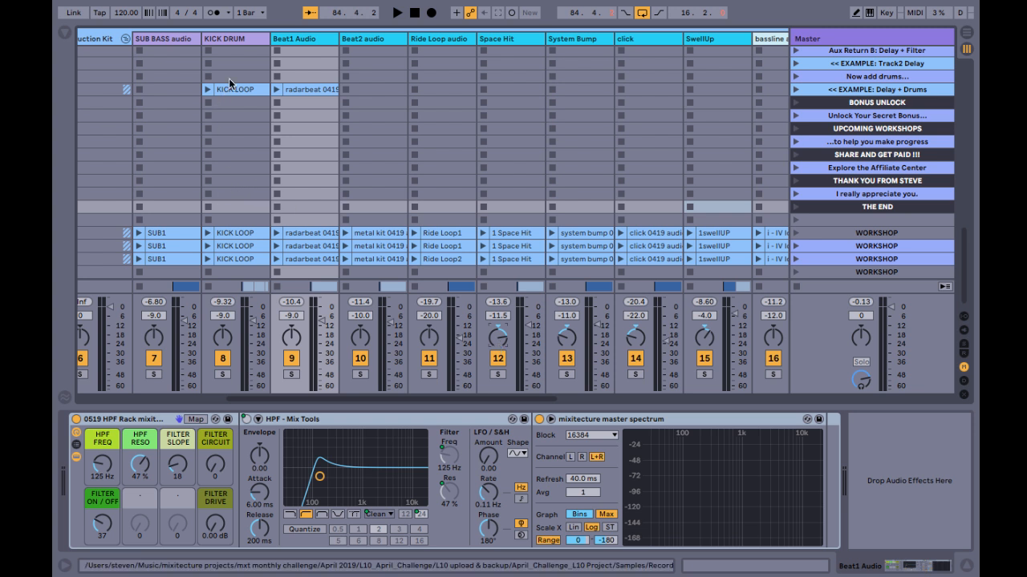
pyautogui.click(233, 40)
pyautogui.click(172, 38)
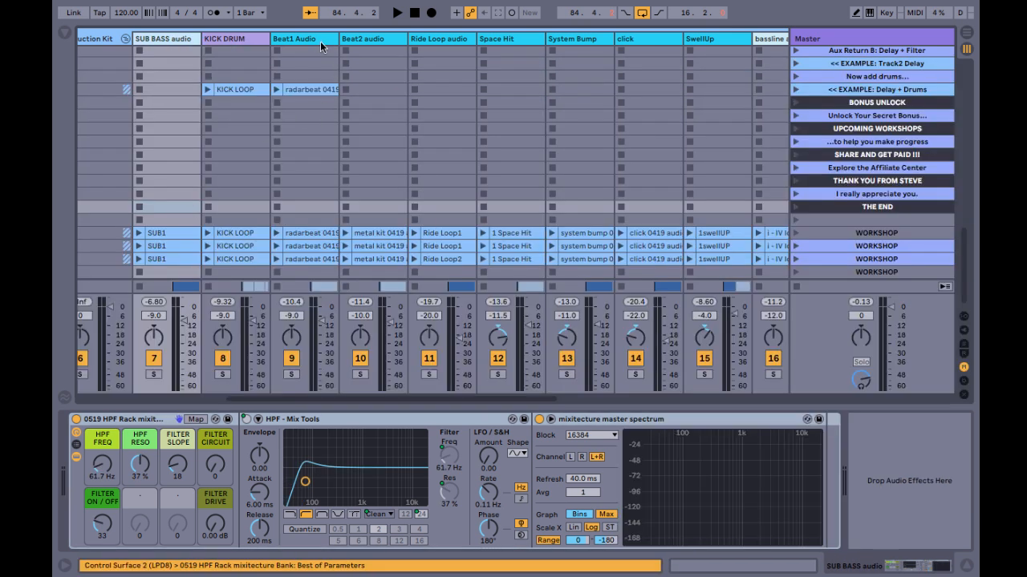
pyautogui.click(308, 39)
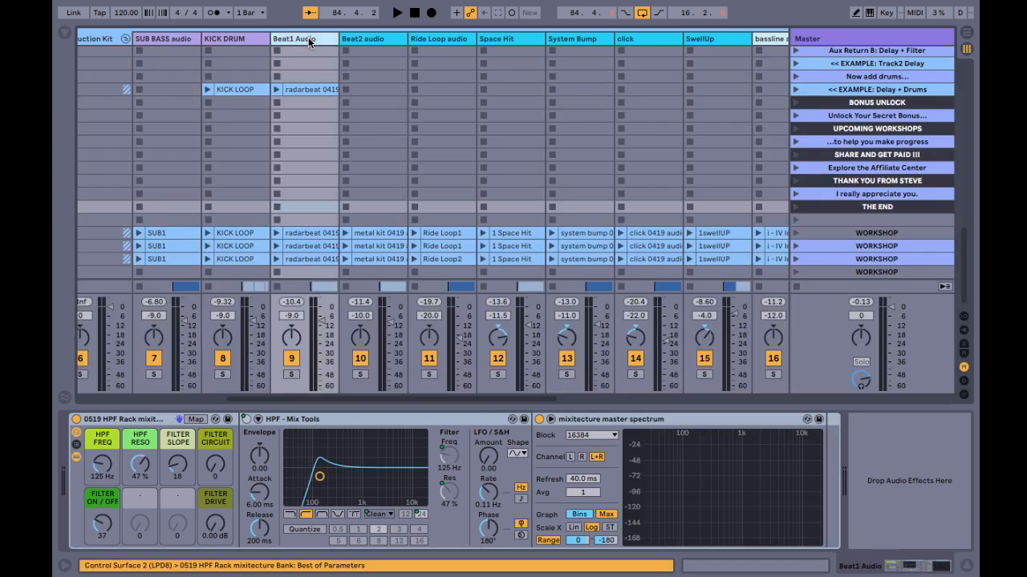
# Step: Start playback with Beat1 Audio soloed, add KICK DRUM and SUB BASS audio to the solo, and clear all solos
pyautogui.click(291, 374)
pyautogui.press('space')
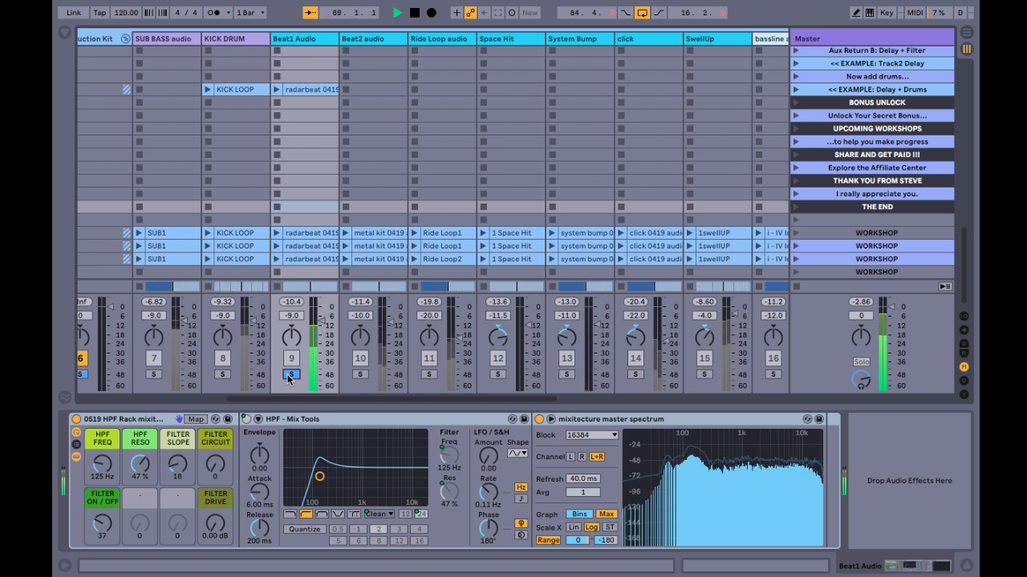
pyautogui.keyDown('ctrl'); pyautogui.click(222, 375); pyautogui.keyUp('ctrl')
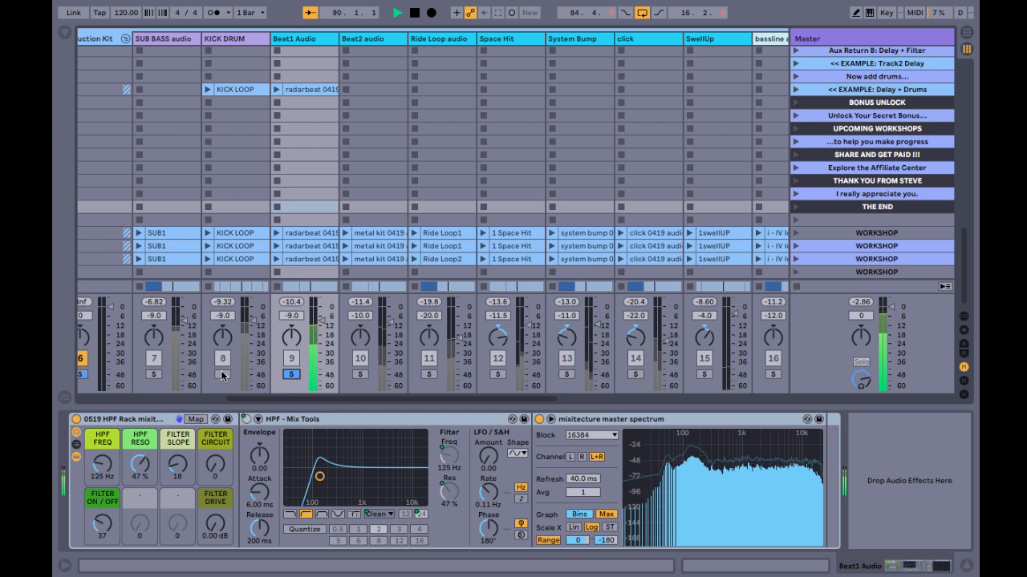
pyautogui.keyDown('ctrl'); pyautogui.click(153, 374); pyautogui.keyUp('ctrl')
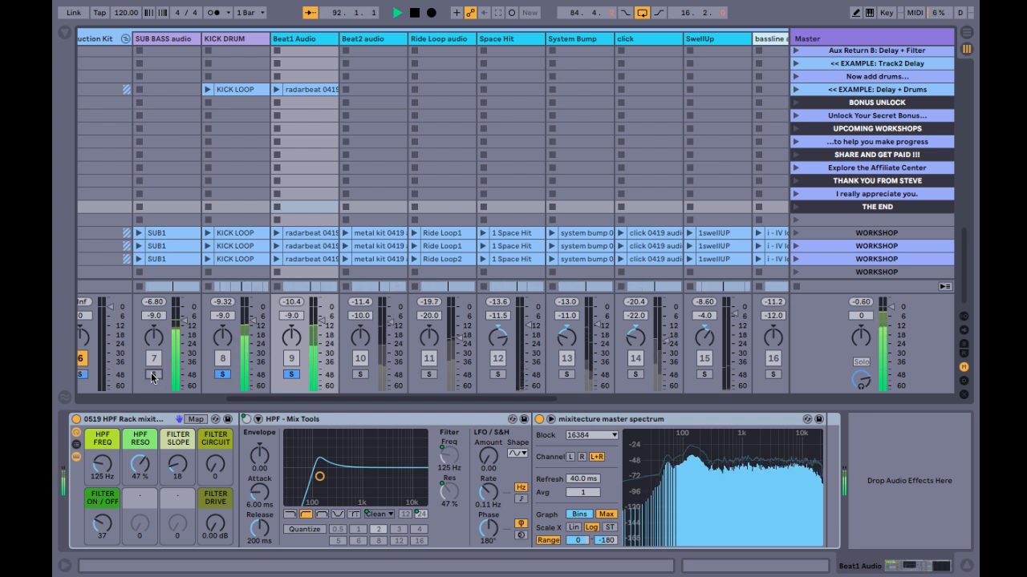
pyautogui.click(153, 374)
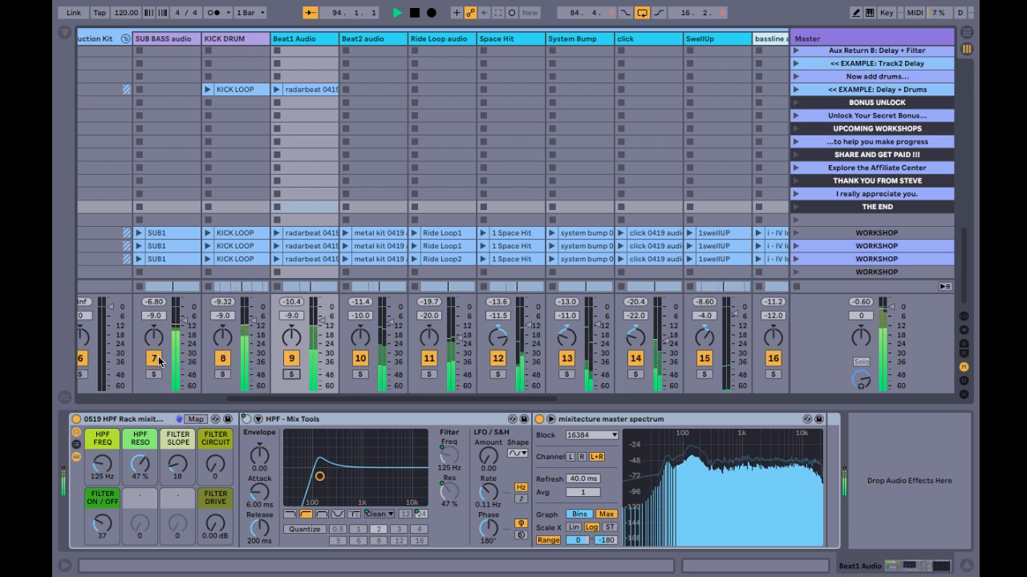
# Step: Mute the KICK + SUB, Squeegee audio, ubby dubby, bassline audio, Ride Loop audio, Beat2 audio and Beat1 Audio tracks during playback
pyautogui.hscroll(10, 163, 360)
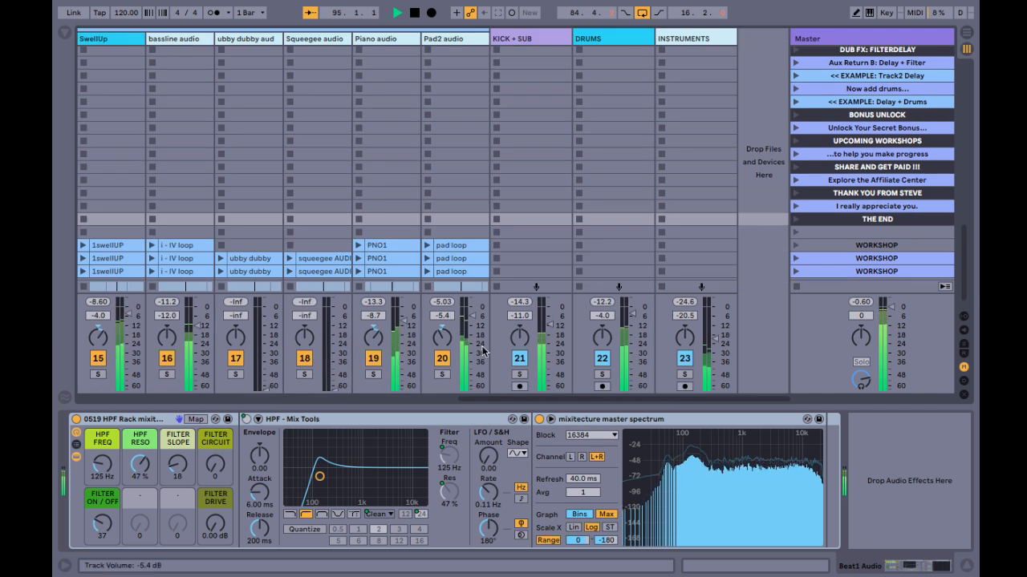
pyautogui.click(524, 362)
pyautogui.hscroll(-3, 525, 365)
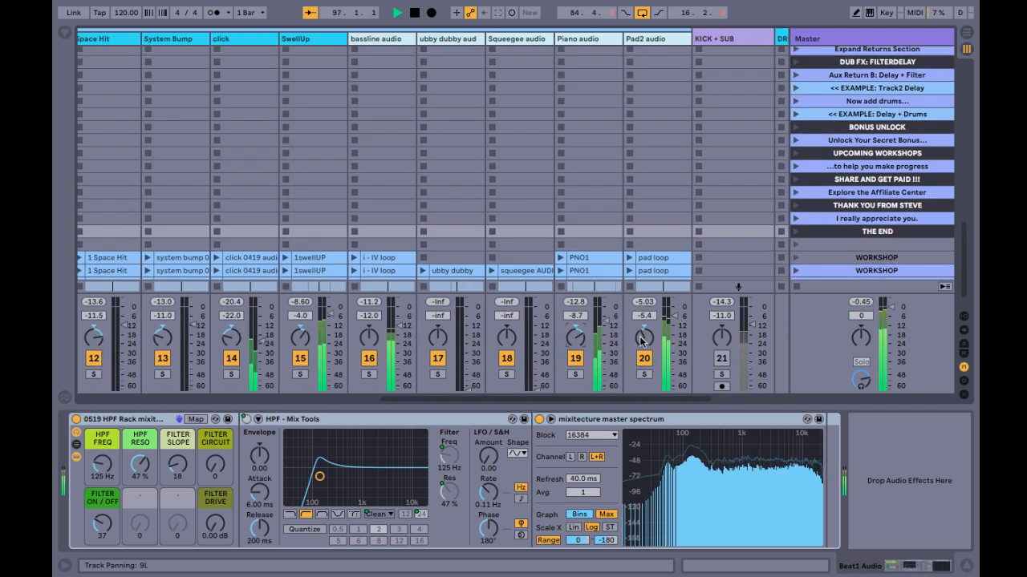
pyautogui.click(507, 360)
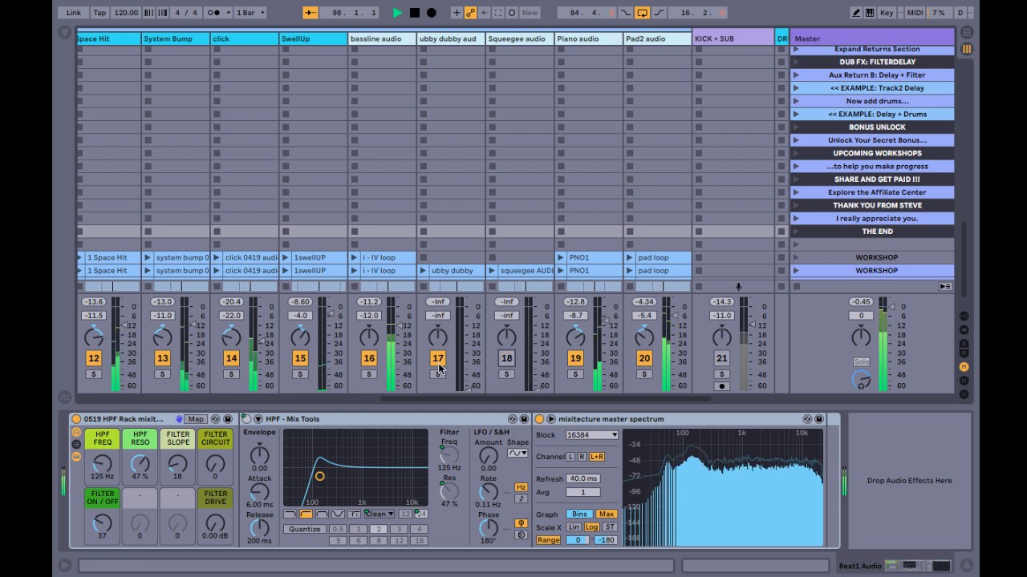
pyautogui.click(368, 363)
pyautogui.hscroll(-4, 369, 362)
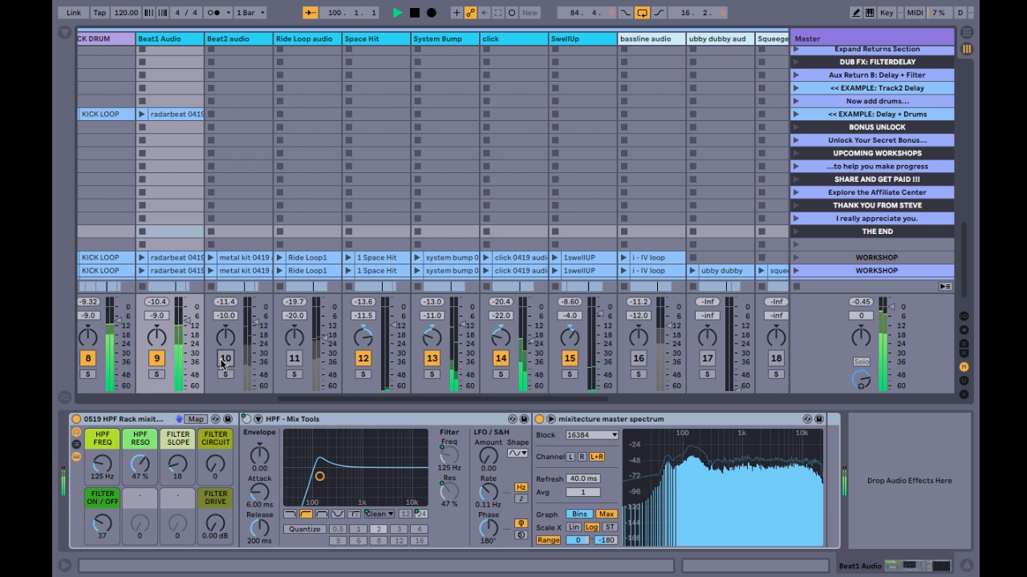
pyautogui.click(157, 361)
pyautogui.hscroll(-2, 160, 365)
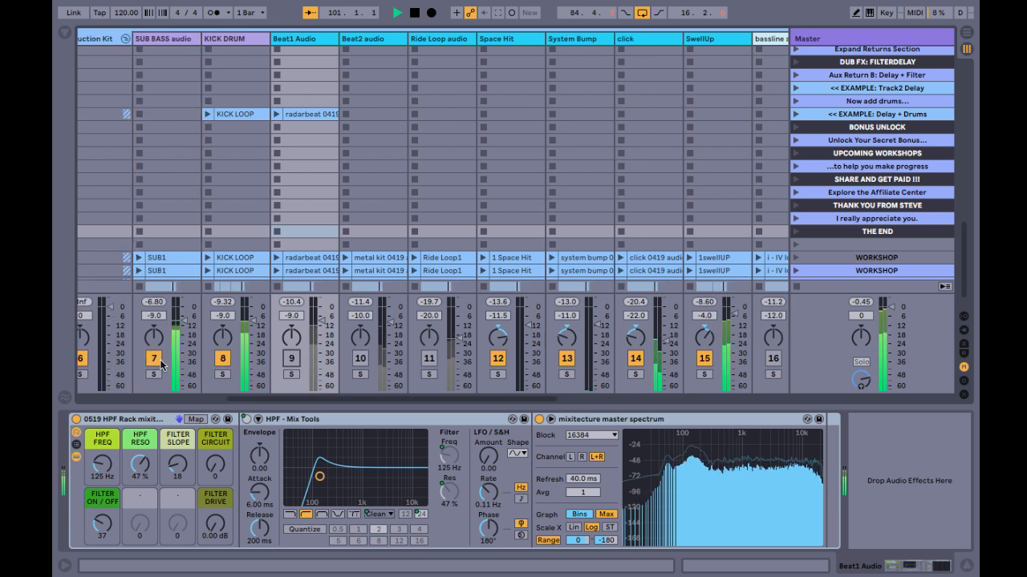
# Step: Reactivate the muted Ride Loop, Beat2, Beat1, bassline, ubby dubby, Squeegee and KICK + SUB tracks
pyautogui.hscroll(4, 161, 365)
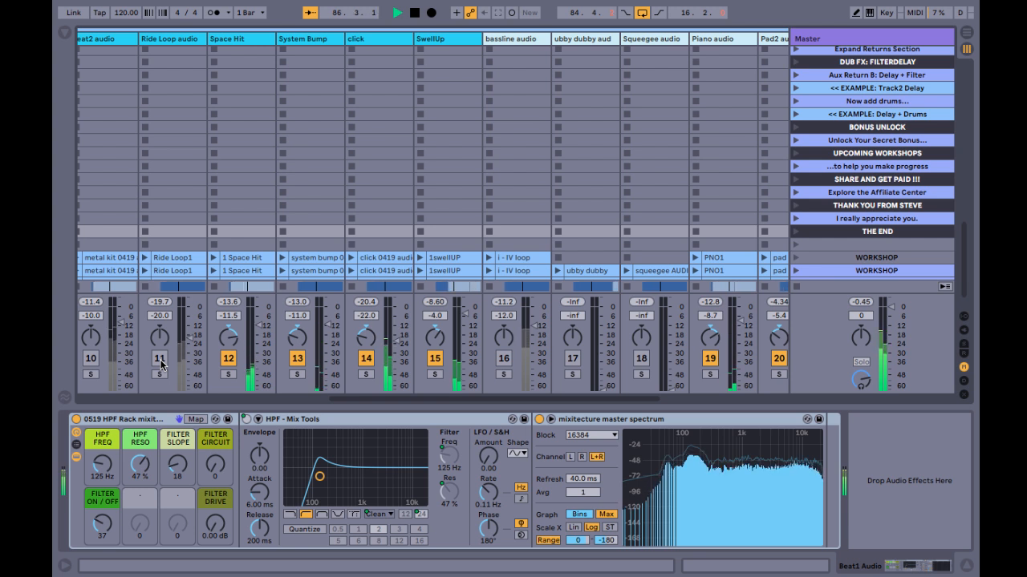
pyautogui.click(158, 361)
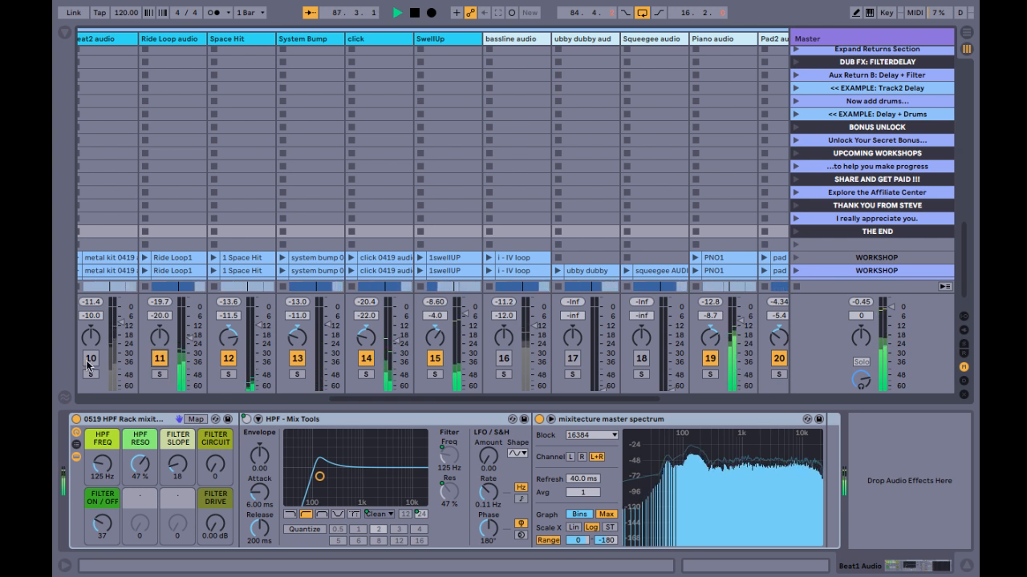
pyautogui.hscroll(-4, 220, 362)
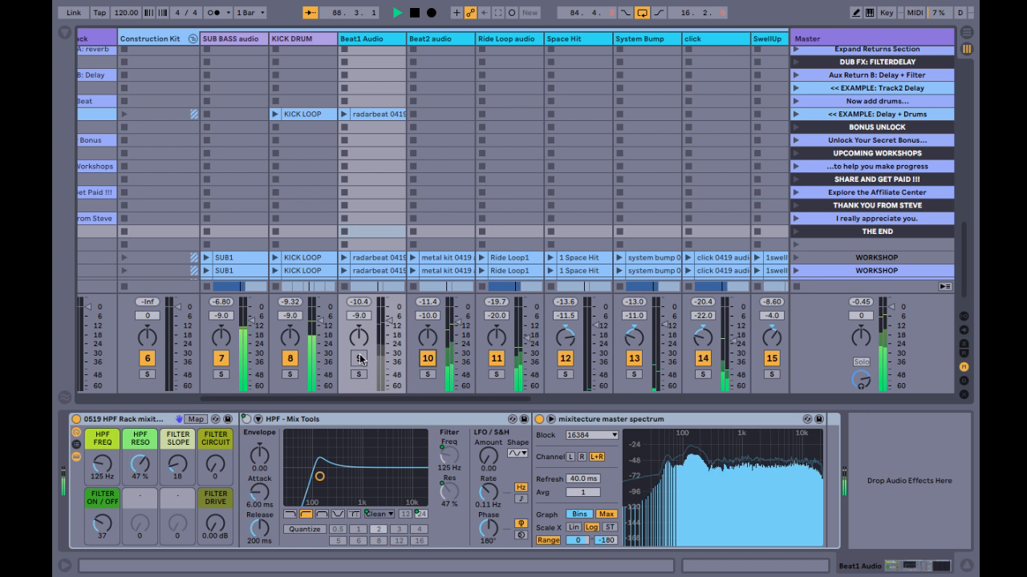
pyautogui.hscroll(5, 365, 360)
pyautogui.click(436, 359)
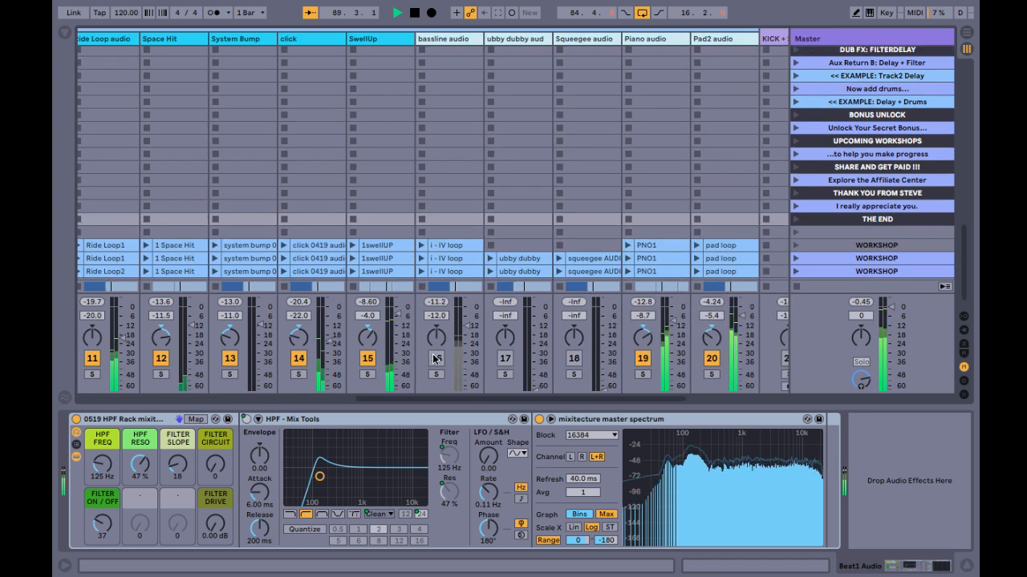
pyautogui.click(504, 359)
pyautogui.click(574, 358)
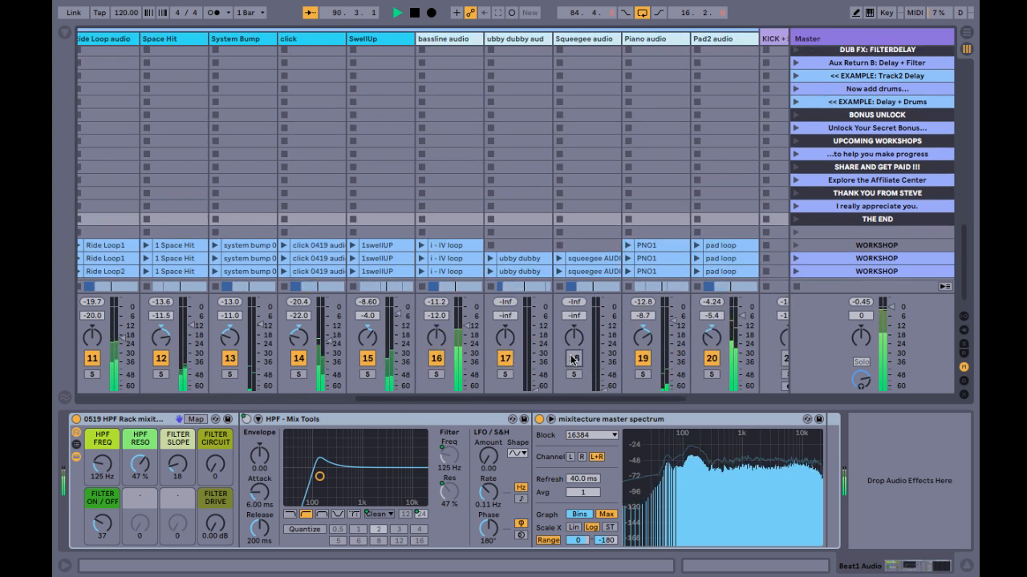
pyautogui.hscroll(2, 573, 358)
pyautogui.click(658, 362)
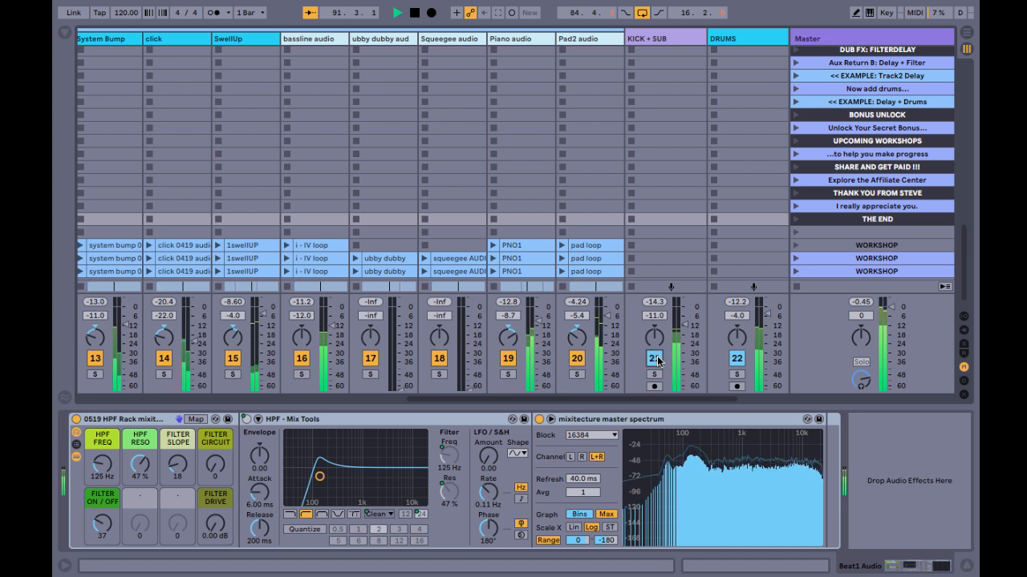
# Step: Stop playback and show the tracks' input and output routing section in the session mixer
pyautogui.hscroll(2, 658, 362)
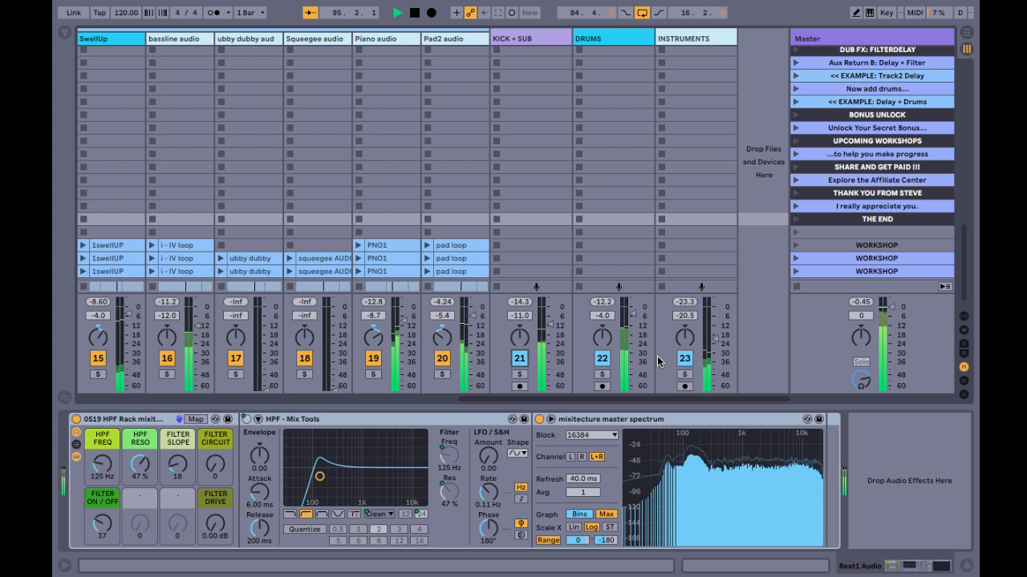
pyautogui.press('space')
pyautogui.hotkey('ctrl', 'alt', 'i')
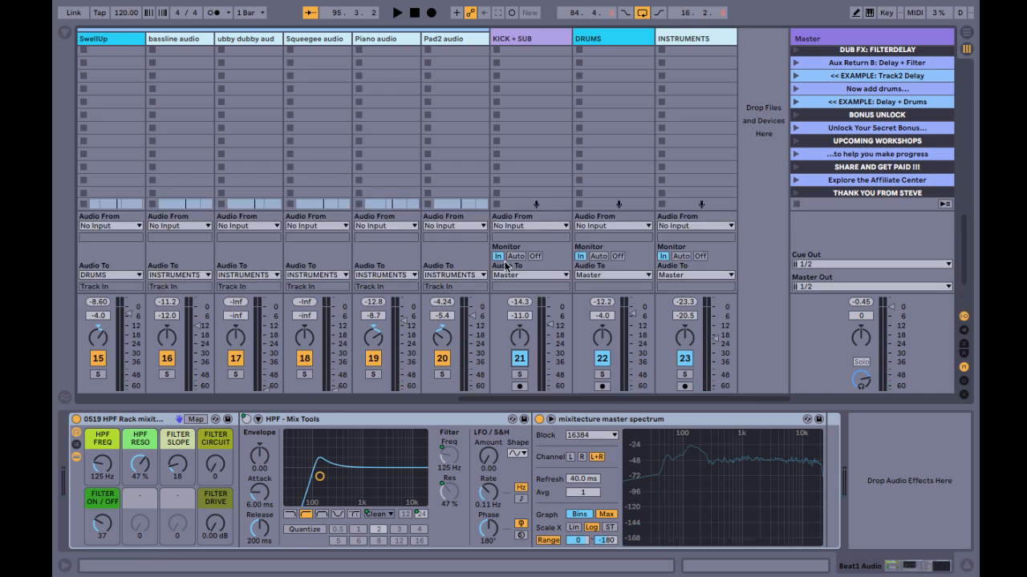
# Step: Compare the high-pass filter settings on the SUB BASS audio, KICK DRUM, Beat1 Audio and Beat2 audio tracks
pyautogui.hscroll(-10, 433, 149)
pyautogui.scroll(1, 432, 148)
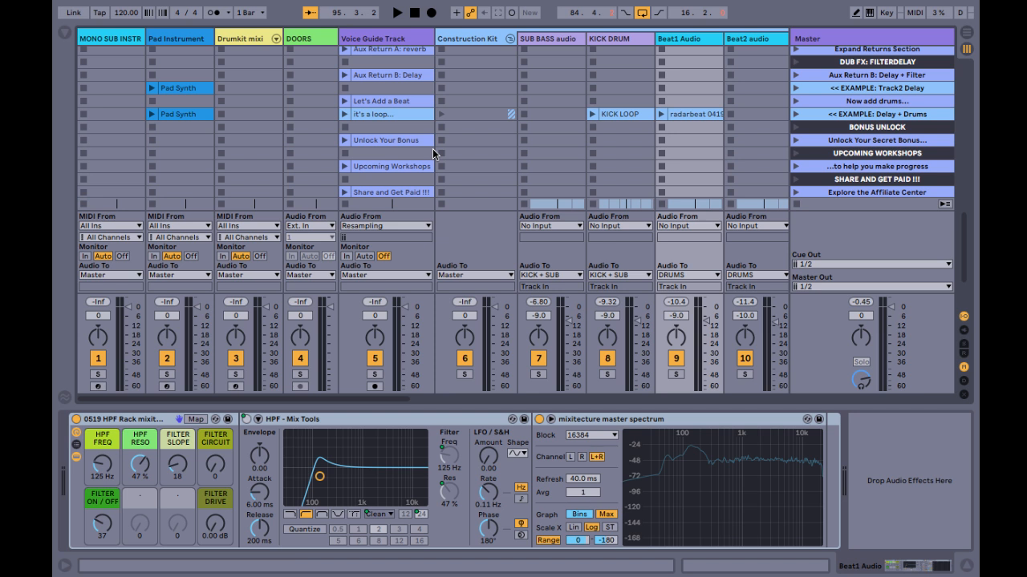
pyautogui.click(470, 38)
pyautogui.click(551, 39)
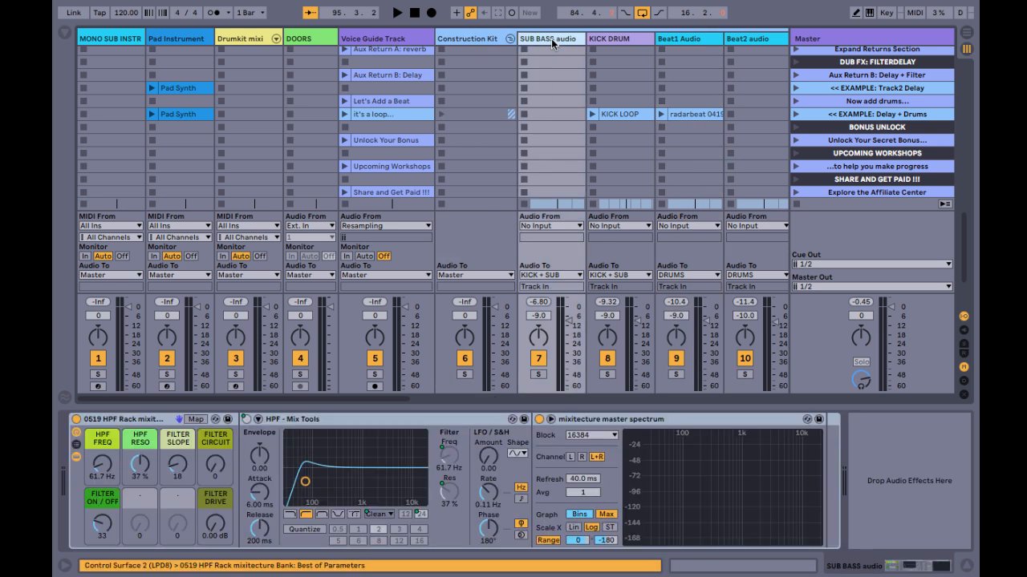
pyautogui.hscroll(3, 568, 99)
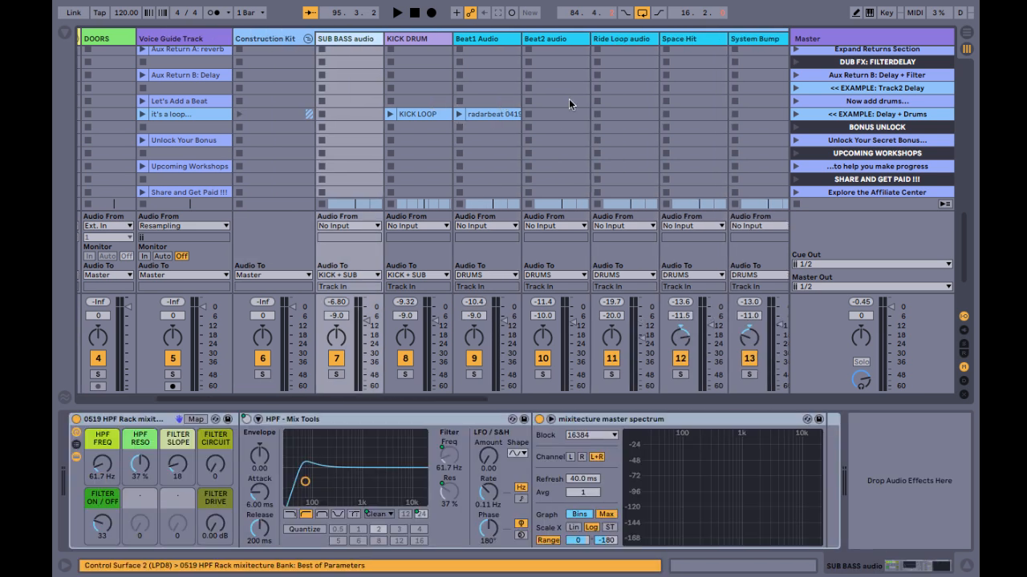
pyautogui.click(410, 40)
pyautogui.click(483, 38)
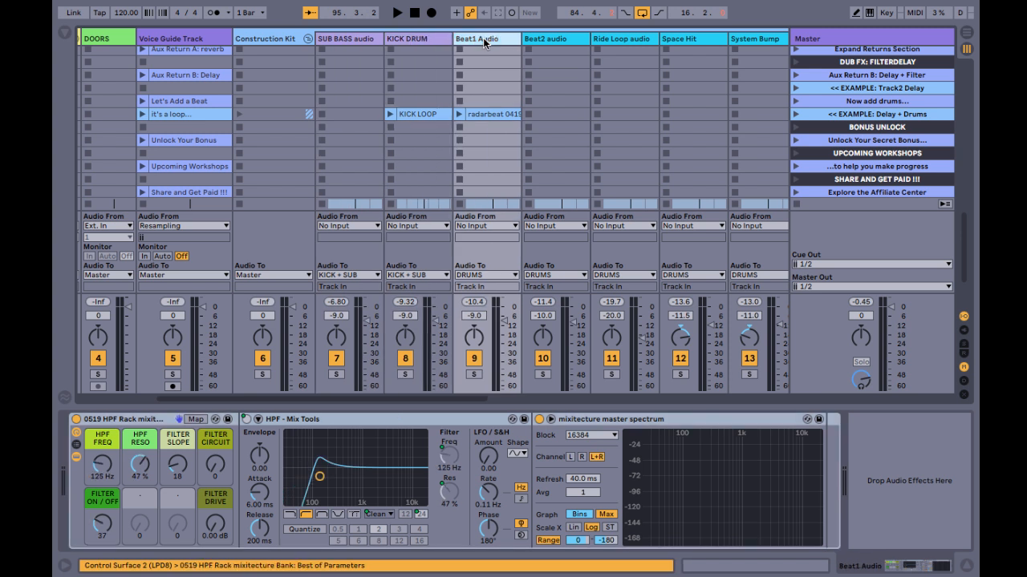
pyautogui.click(545, 40)
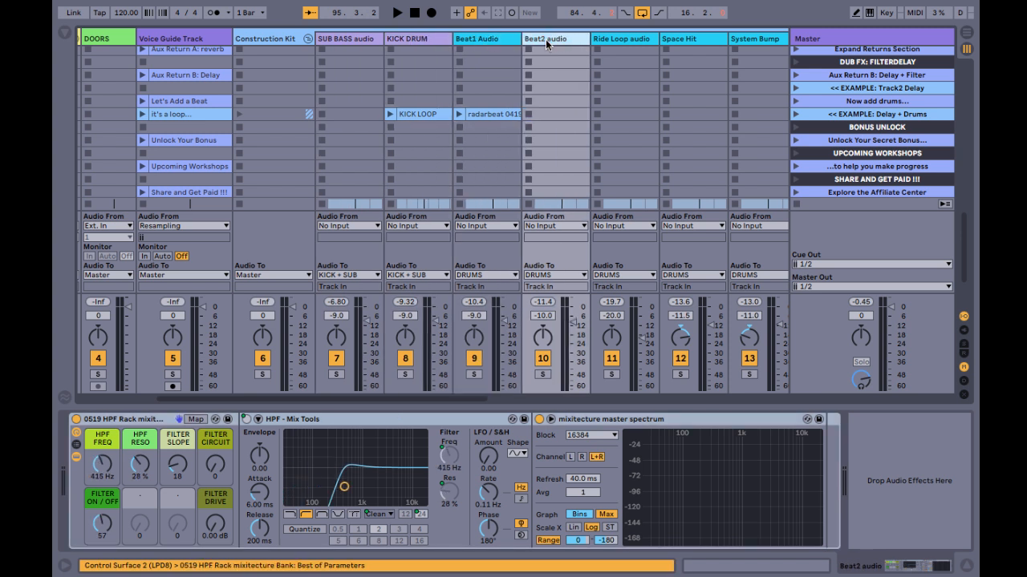
pyautogui.click(425, 39)
pyautogui.click(356, 41)
pyautogui.click(360, 74)
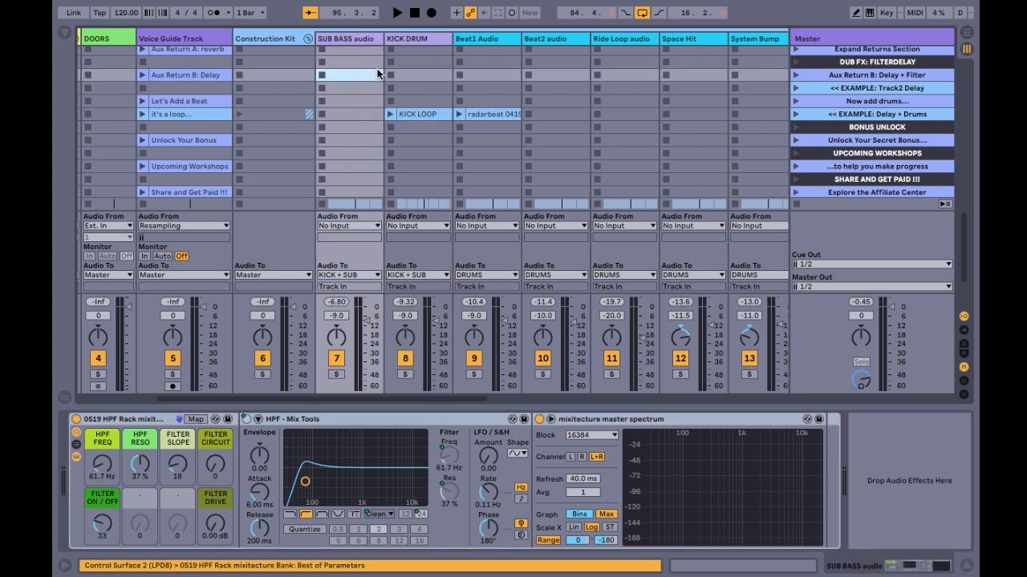
# Step: Inspect the device chains of the Beat1 Audio, SwellUp, Pad Instrument and KICK DRUM tracks
pyautogui.hscroll(3, 398, 72)
pyautogui.click(295, 42)
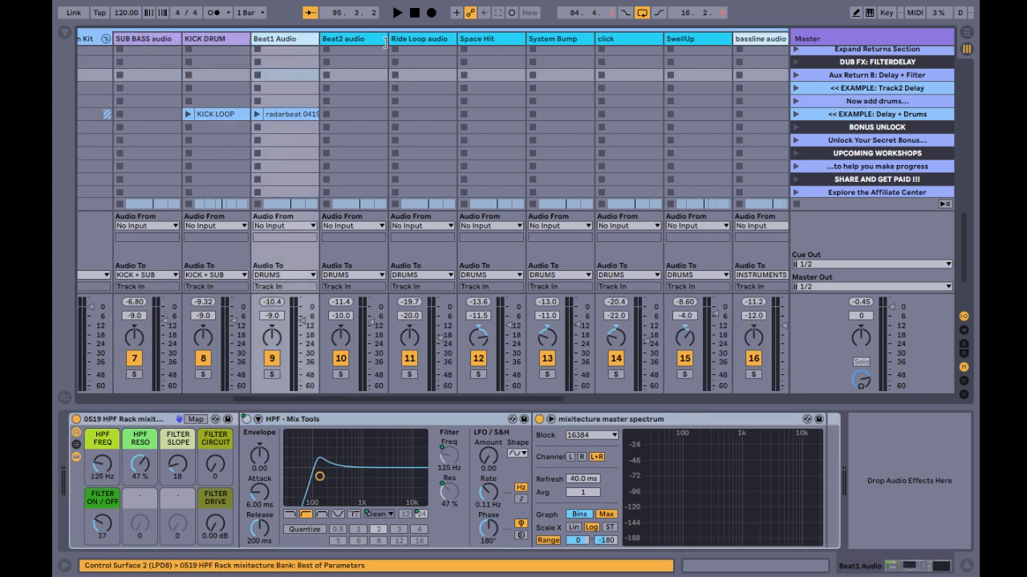
pyautogui.click(694, 36)
pyautogui.click(692, 74)
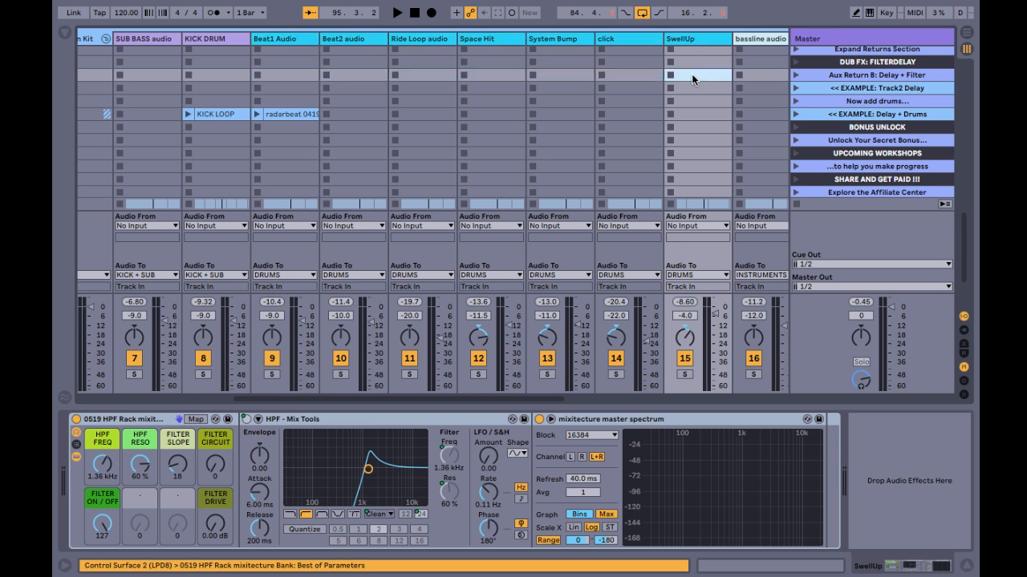
pyautogui.hscroll(-6, 691, 74)
pyautogui.scroll(2, 691, 74)
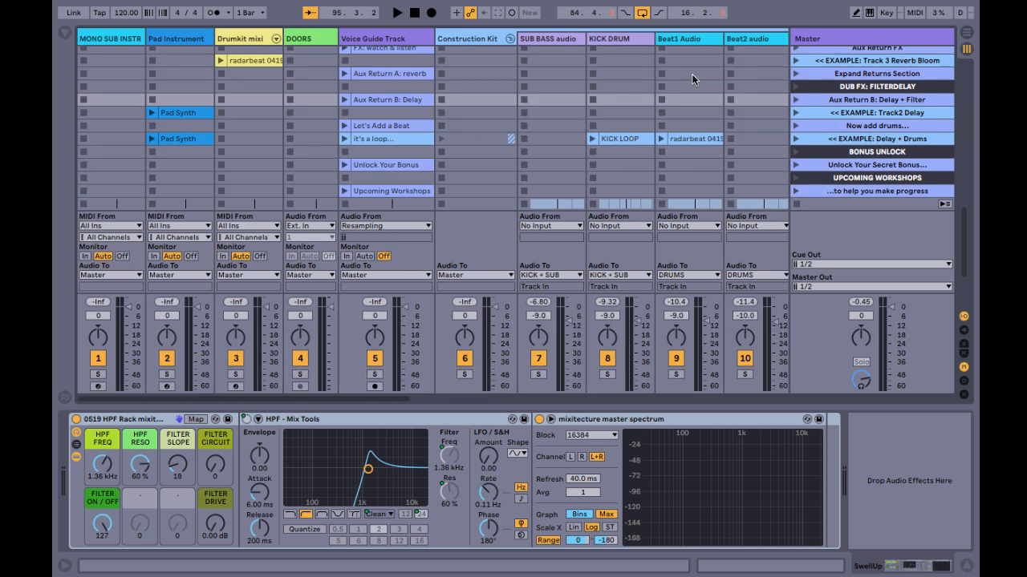
pyautogui.click(185, 38)
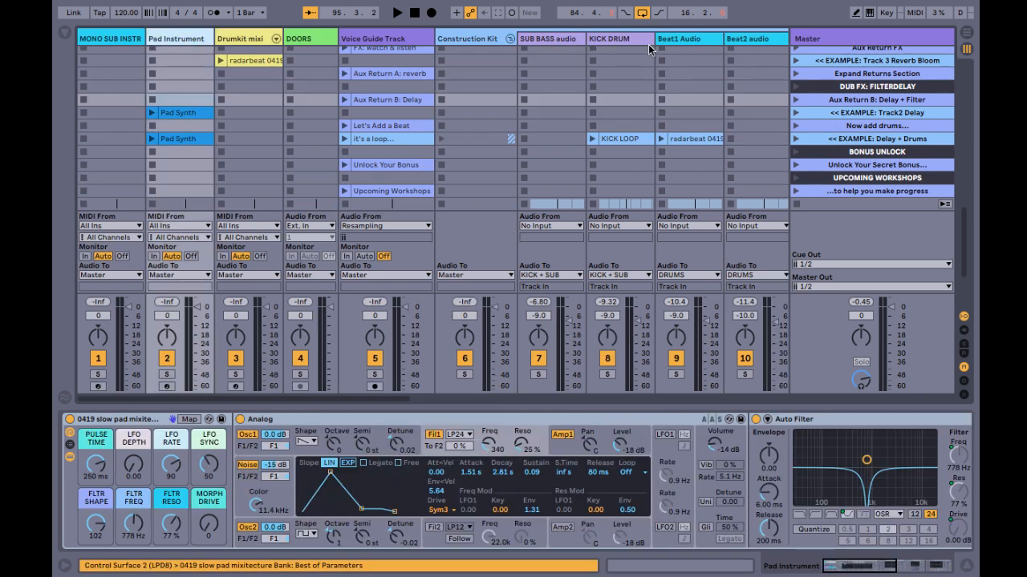
pyautogui.click(629, 36)
# Step: Step through the drum tracks one by one up to bassline audio, checking each track's high-pass filter rack
pyautogui.hscroll(10, 629, 36)
pyautogui.scroll(-2, 630, 36)
pyautogui.hscroll(-3, 462, 81)
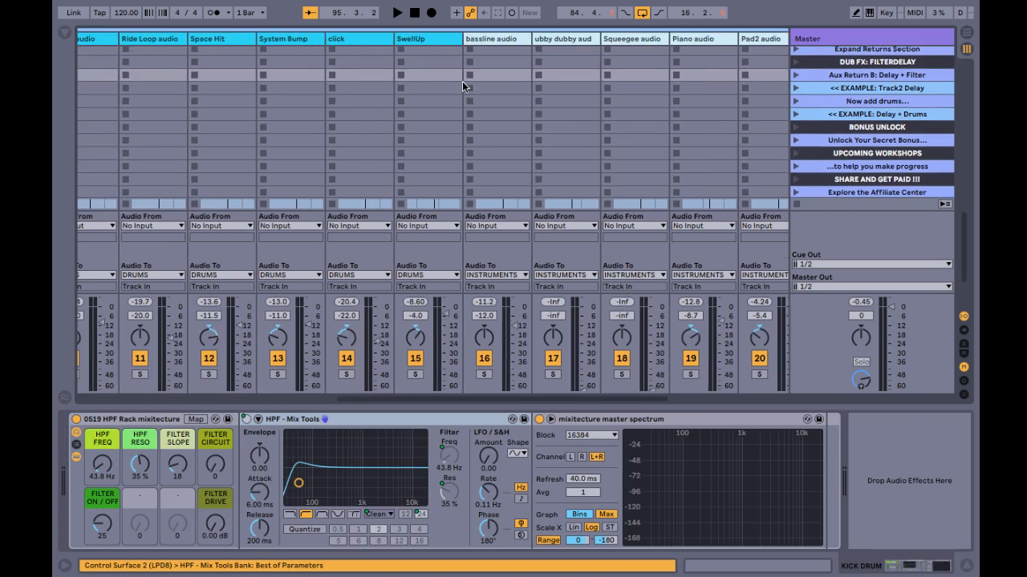
pyautogui.click(157, 37)
pyautogui.press('Right')
pyautogui.press('Right')
pyautogui.press('Right')
pyautogui.press('Right')
pyautogui.press('Right')
pyautogui.press('Right')
pyautogui.press('Right')
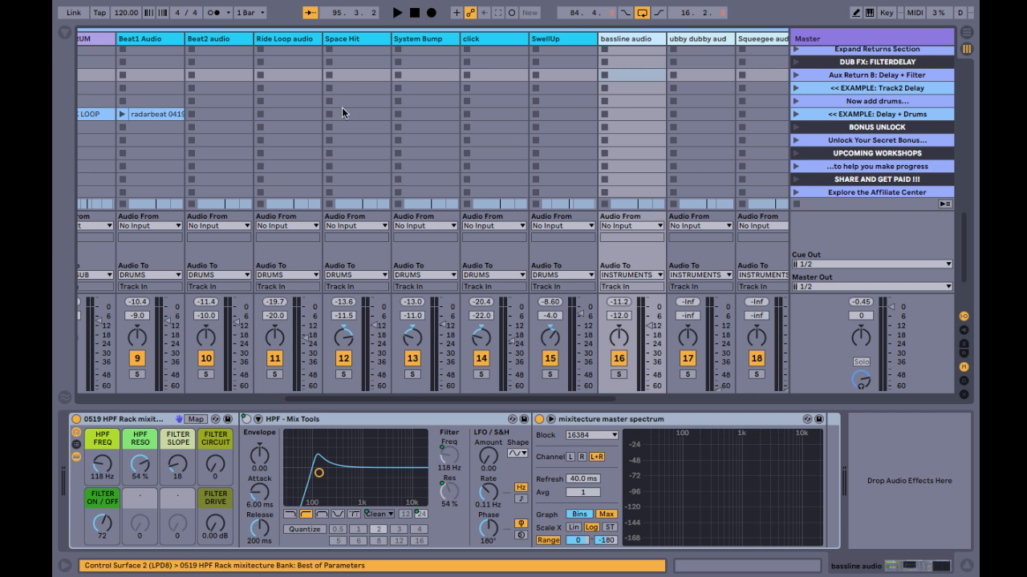
# Step: Check the high-pass filter settings on the instrument tracks from Pad2 audio back to bassline audio and Squeegee audio
pyautogui.hscroll(6, 342, 107)
pyautogui.scroll(2, 342, 106)
pyautogui.click(460, 40)
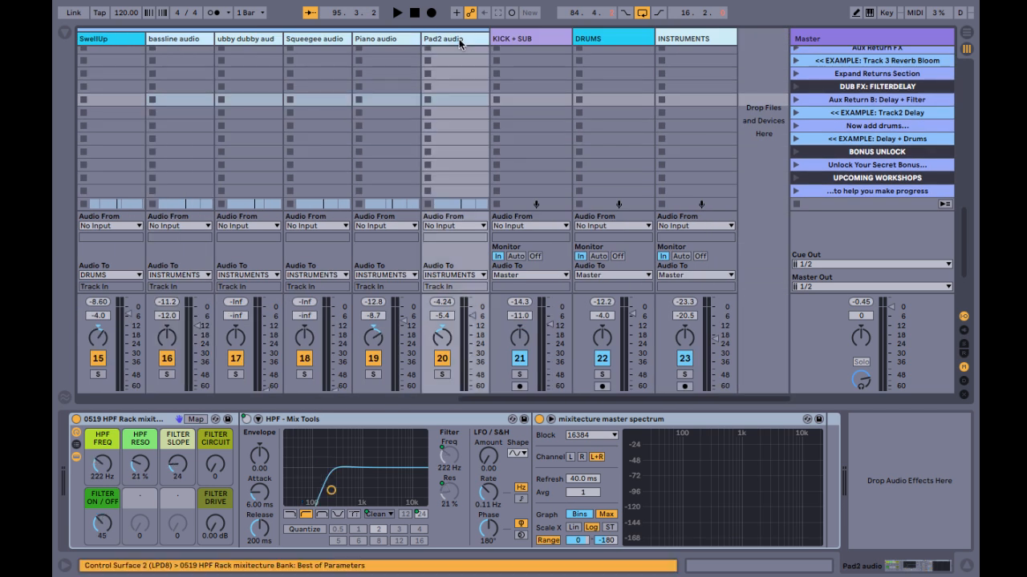
pyautogui.press('Left')
pyautogui.press('Left')
pyautogui.press('Left')
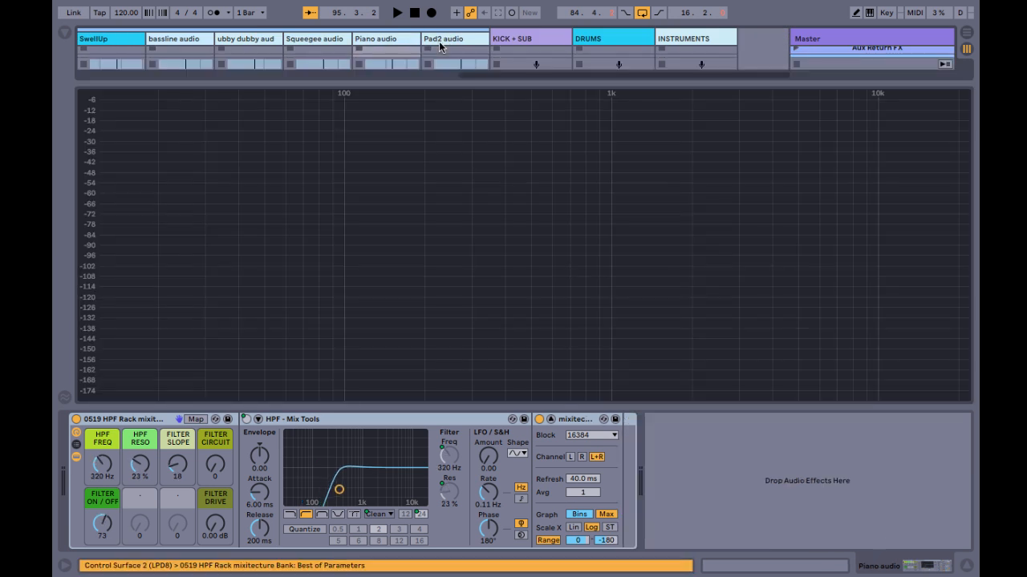
pyautogui.doubleClick(375, 169)
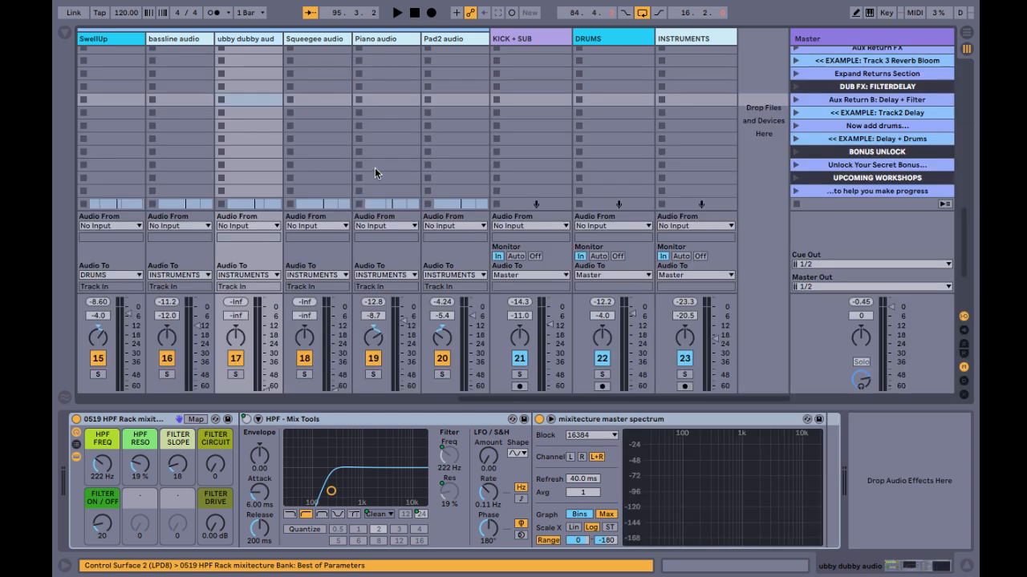
pyautogui.click(189, 42)
pyautogui.click(313, 42)
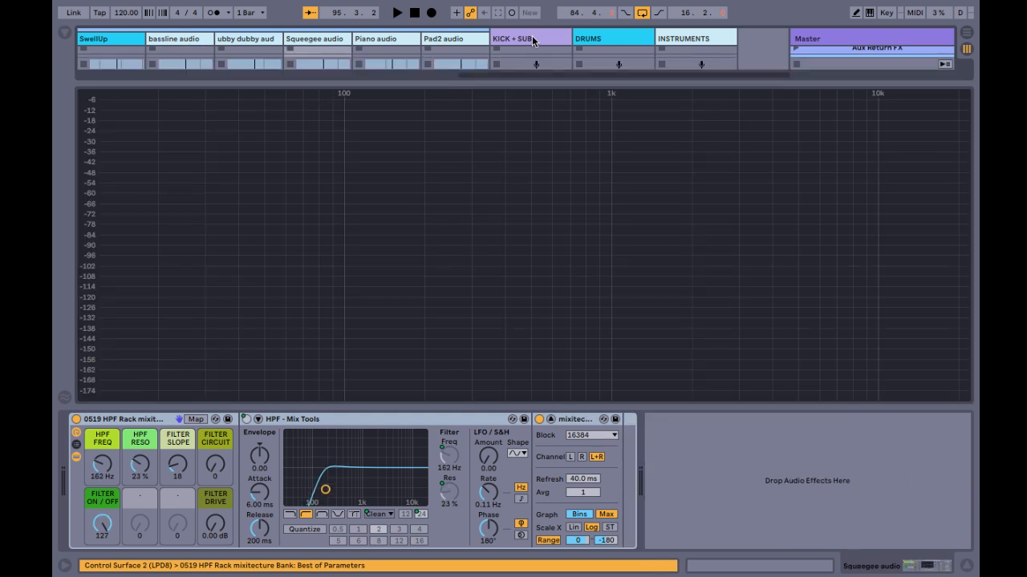
pyautogui.doubleClick(504, 140)
# Step: Inspect the DRUMS, INSTRUMENTS and KICK + SUB bus tracks and their empty device chains
pyautogui.click(610, 35)
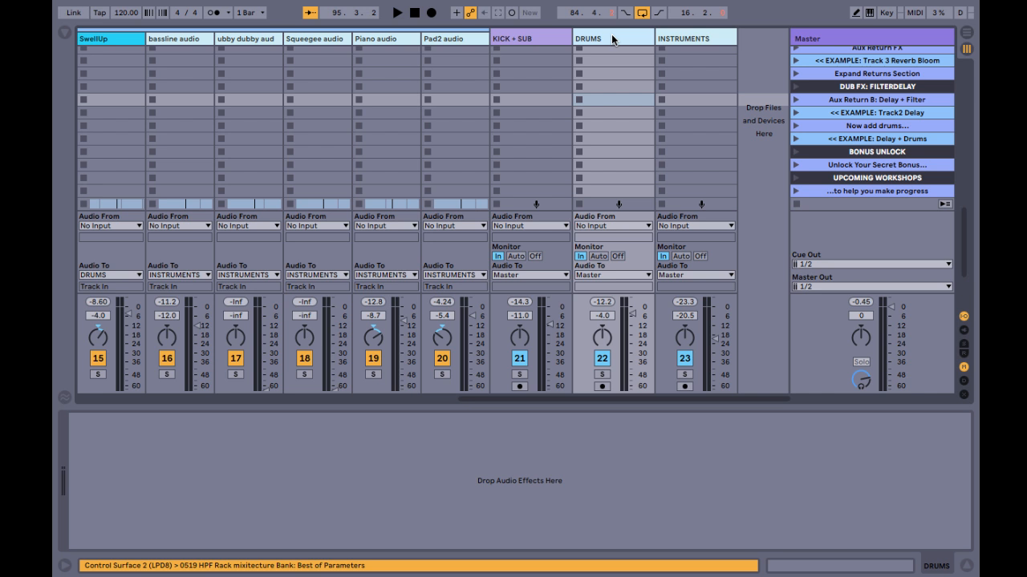
pyautogui.click(686, 38)
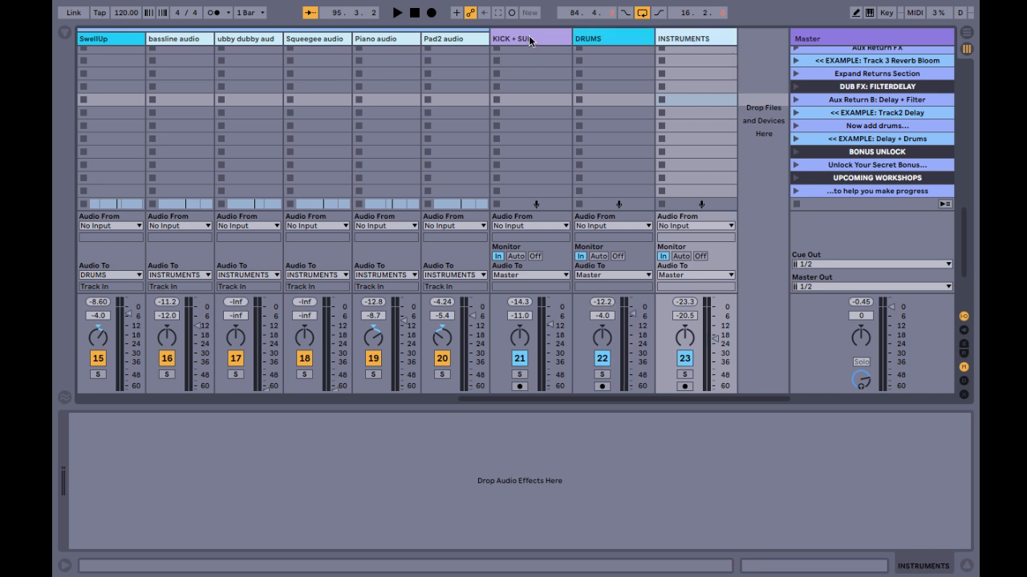
pyautogui.click(528, 35)
pyautogui.click(536, 68)
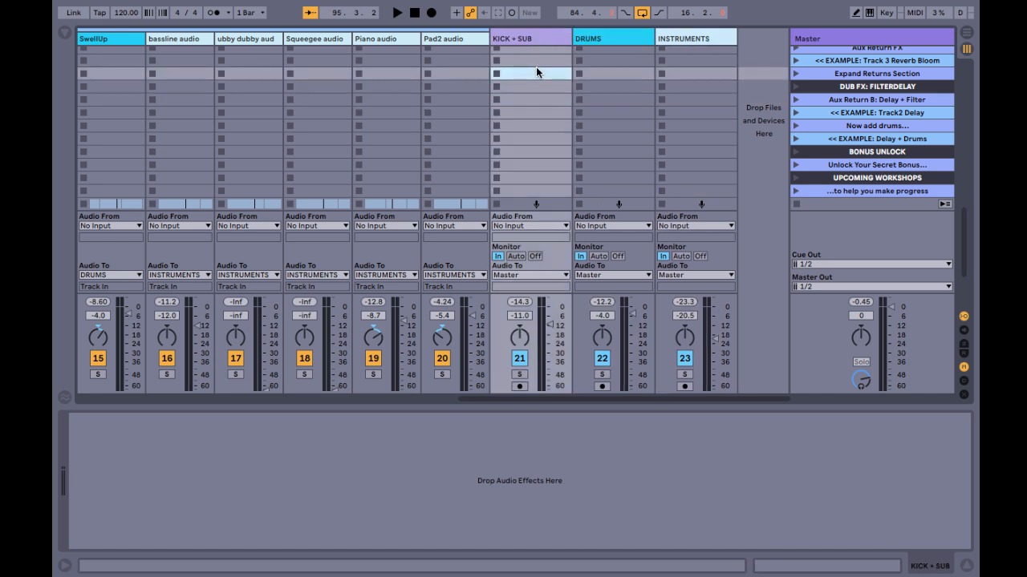
# Step: Insert a new audio track after INSTRUMENTS and set its audio input to No Input
pyautogui.click(711, 37)
pyautogui.hotkey('ctrl', 't')
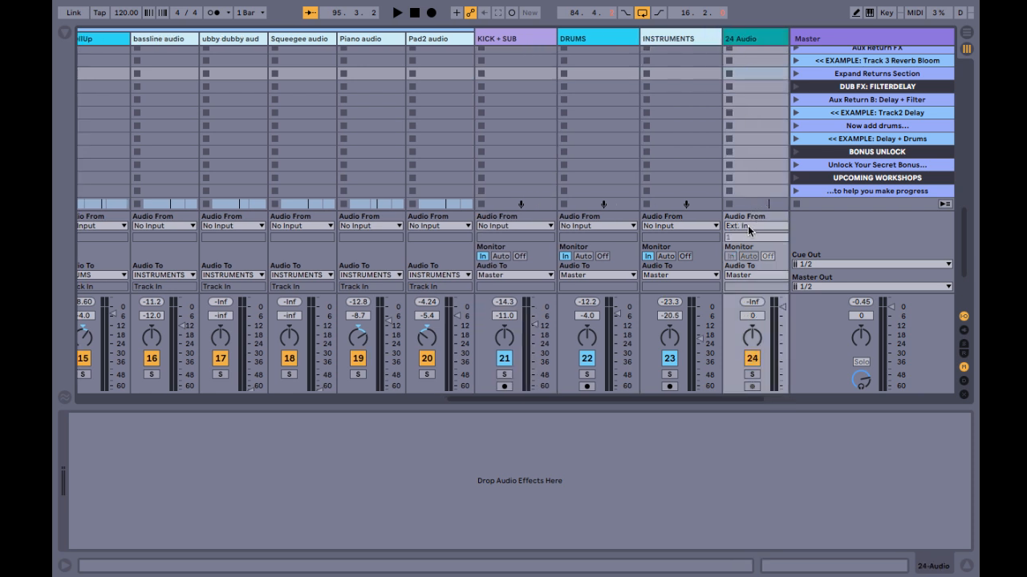
pyautogui.click(749, 227)
pyautogui.click(739, 559)
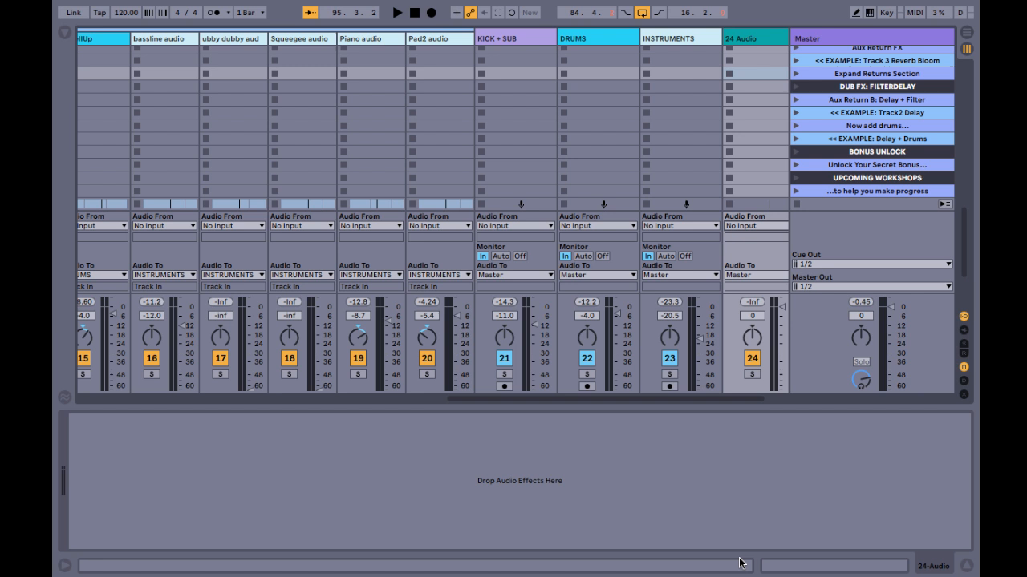
# Step: Route the tracks from bassline audio through Pad2 audio to the INSTRUMENTS bus, with that bus's monitoring set to In
pyautogui.click(435, 39)
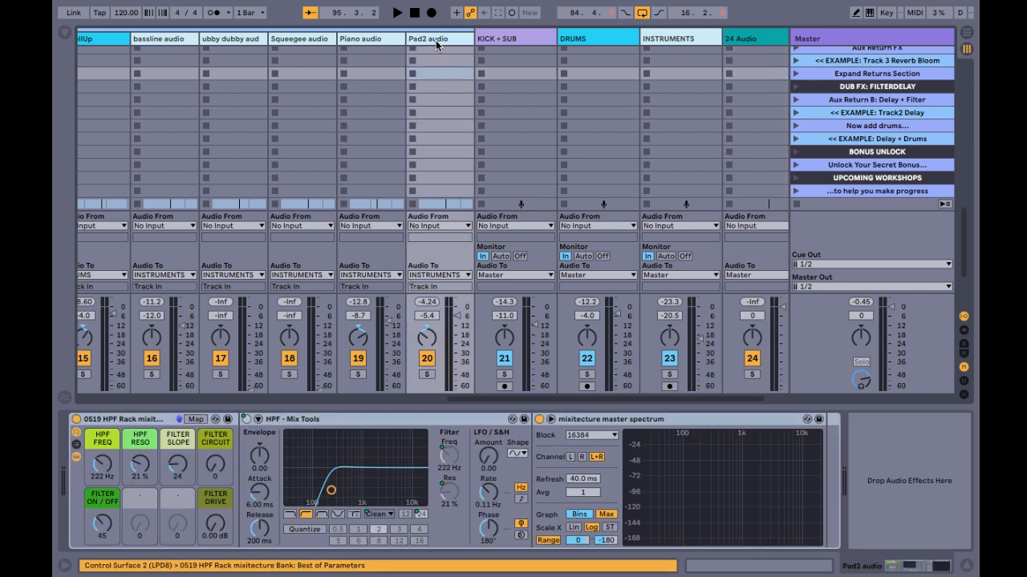
pyautogui.click(174, 40)
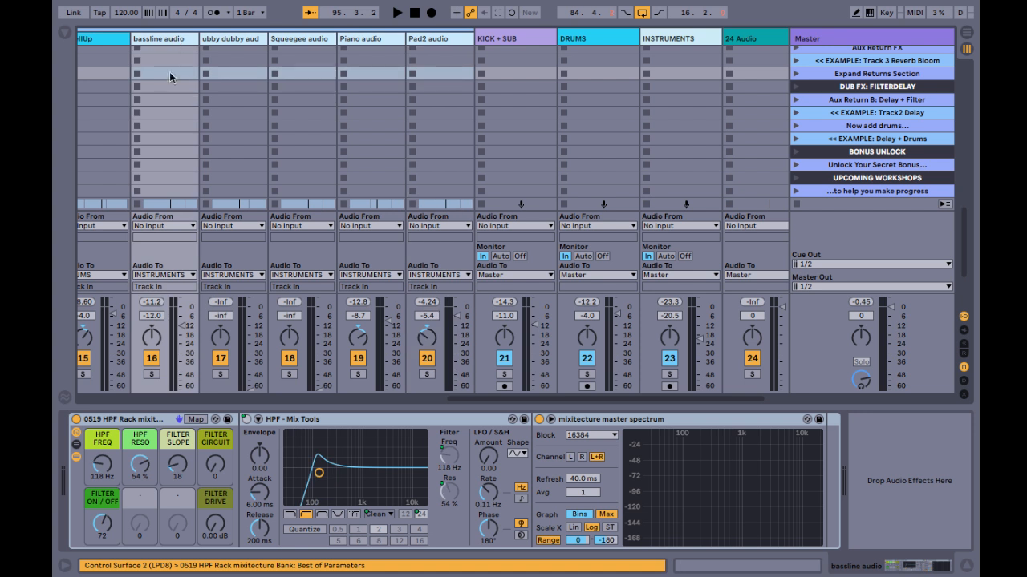
pyautogui.click(163, 276)
pyautogui.click(158, 520)
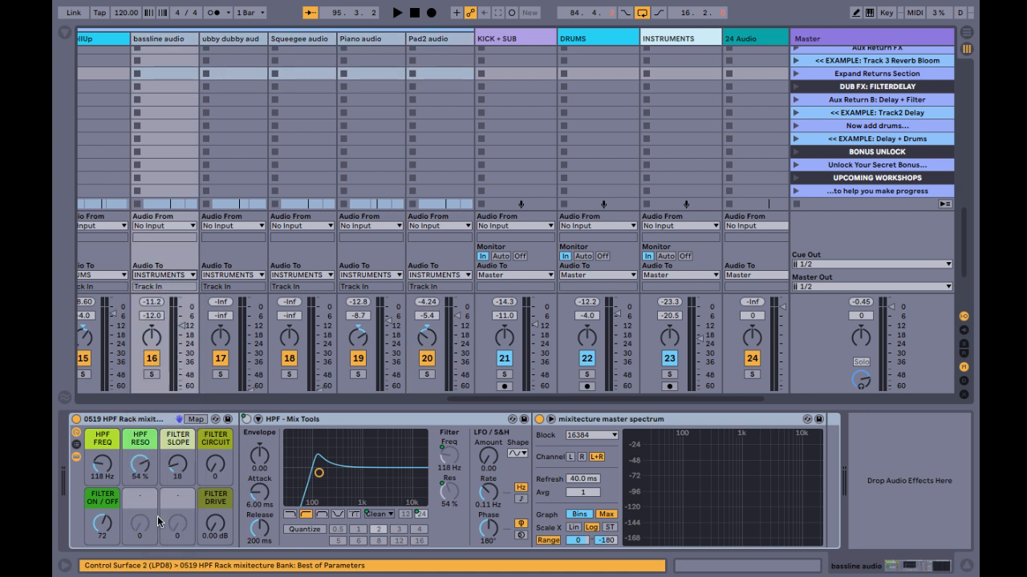
pyautogui.click(703, 43)
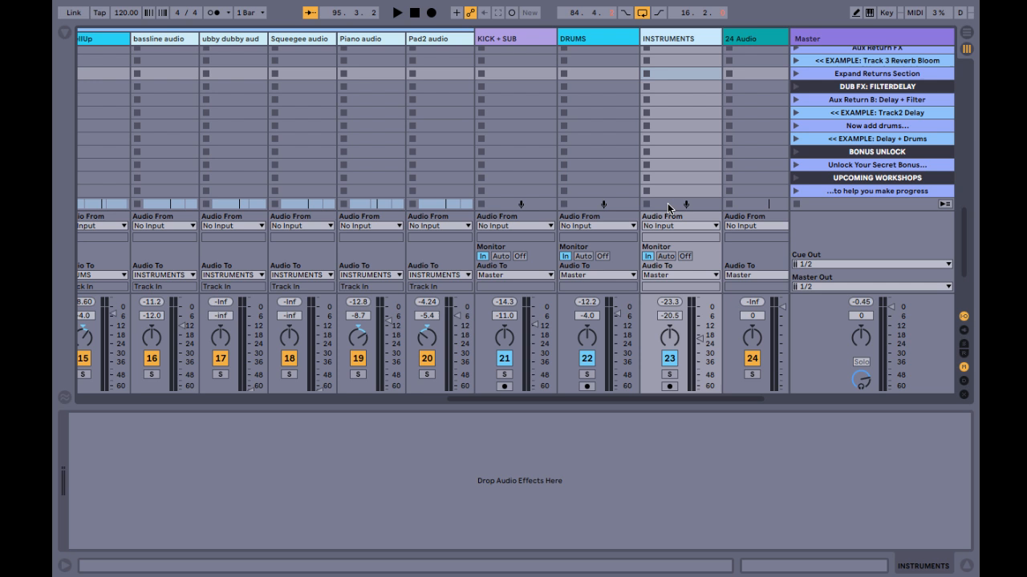
pyautogui.click(663, 257)
# Step: Mute the DRUMS and KICK + SUB buses, start playback, and switch the INSTRUMENTS bus off and on to compare
pyautogui.click(588, 357)
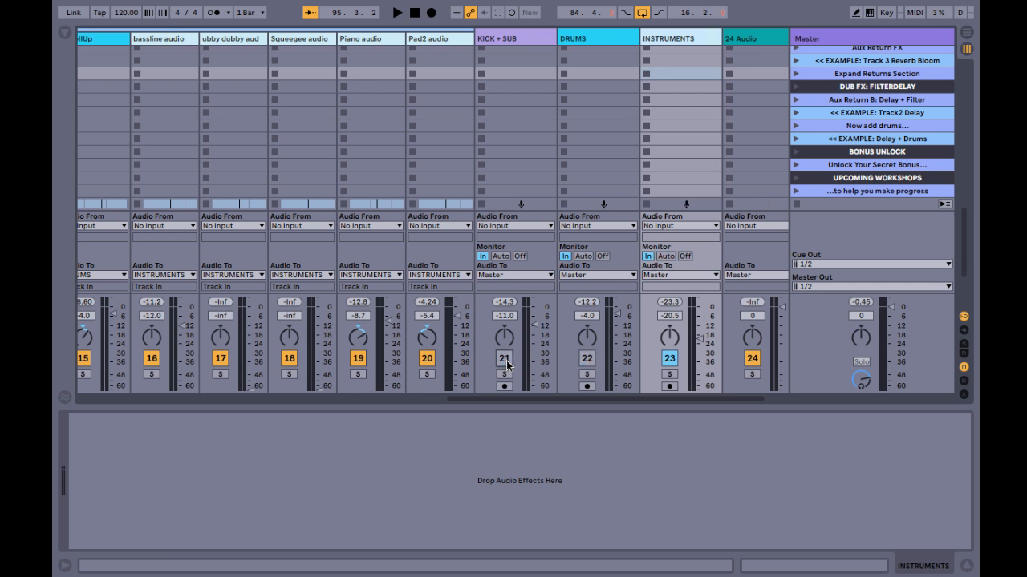
pyautogui.press('space')
pyautogui.click(670, 359)
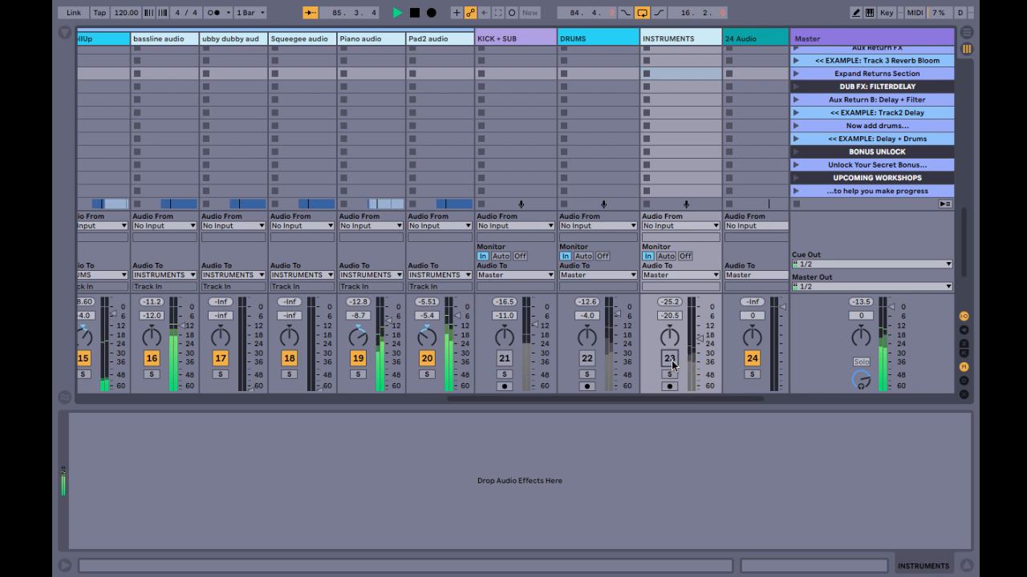
pyautogui.click(669, 358)
pyautogui.click(443, 73)
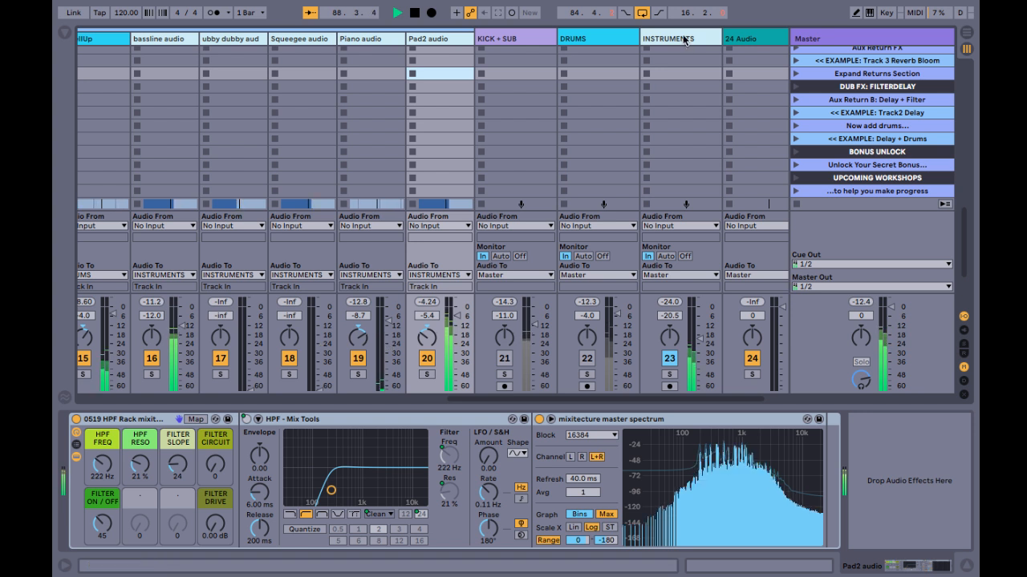
pyautogui.click(662, 72)
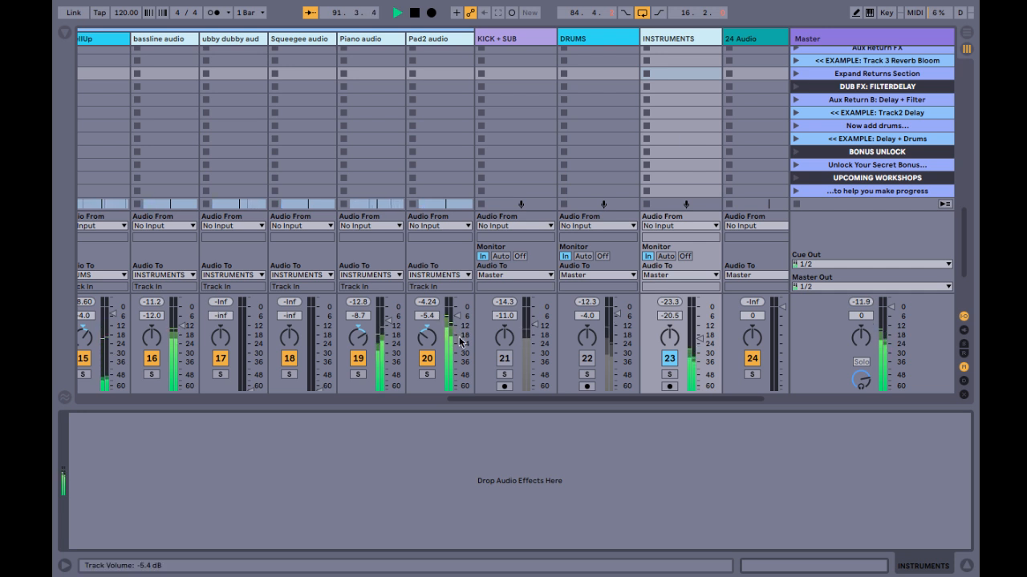
# Step: Audition Pad2 audio and Piano audio soloed together through the INSTRUMENTS bus, ending with both solos cleared
pyautogui.click(427, 374)
pyautogui.keyDown('ctrl'); pyautogui.click(357, 375); pyautogui.keyUp('ctrl')
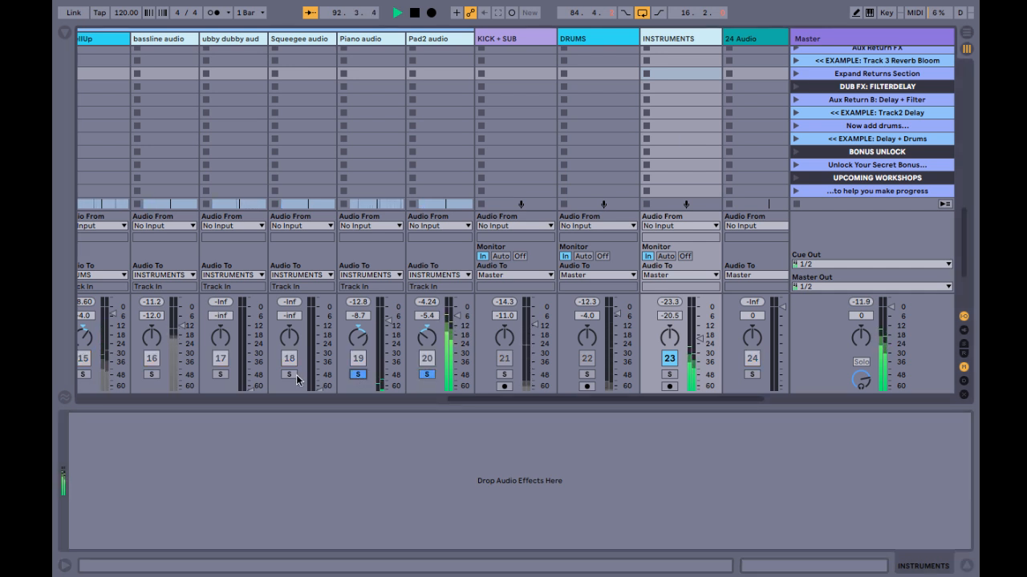
pyautogui.click(357, 375)
pyautogui.click(426, 374)
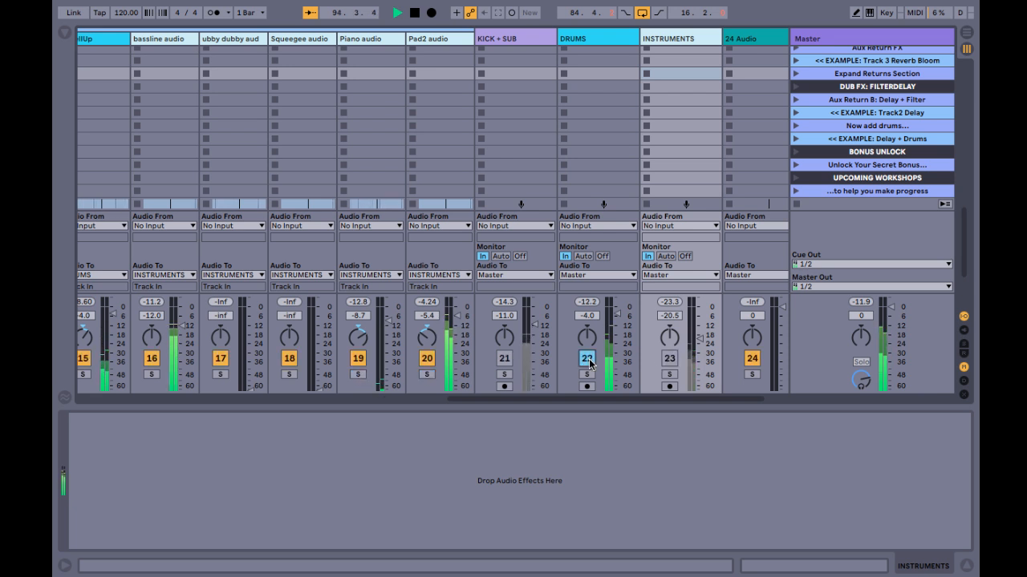
# Step: Select the drum tracks from Beat1 Audio through SwellUp and route their output to the DRUMS bus
pyautogui.click(599, 38)
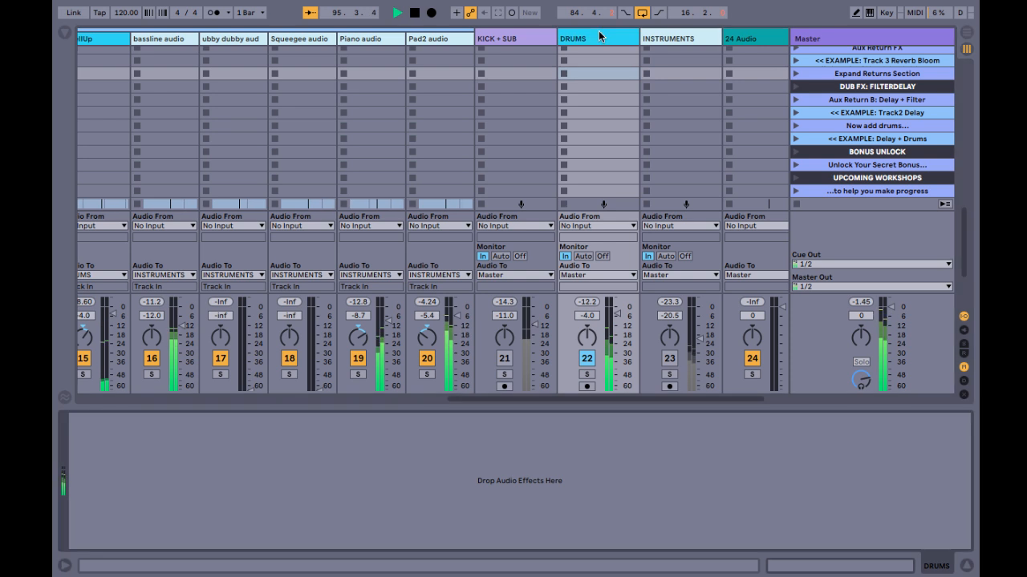
pyautogui.hscroll(-8, 438, 84)
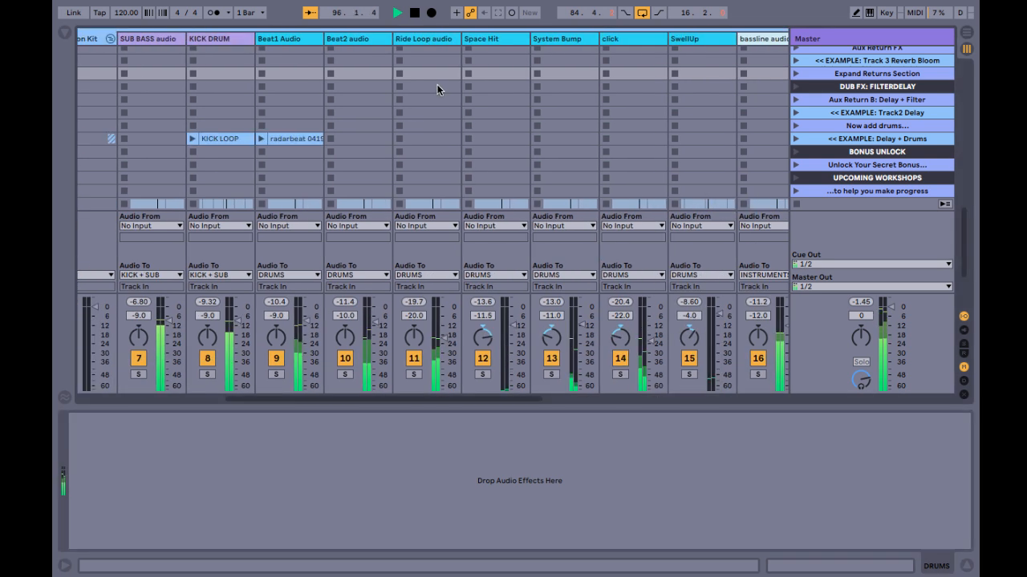
pyautogui.click(297, 37)
pyautogui.click(277, 275)
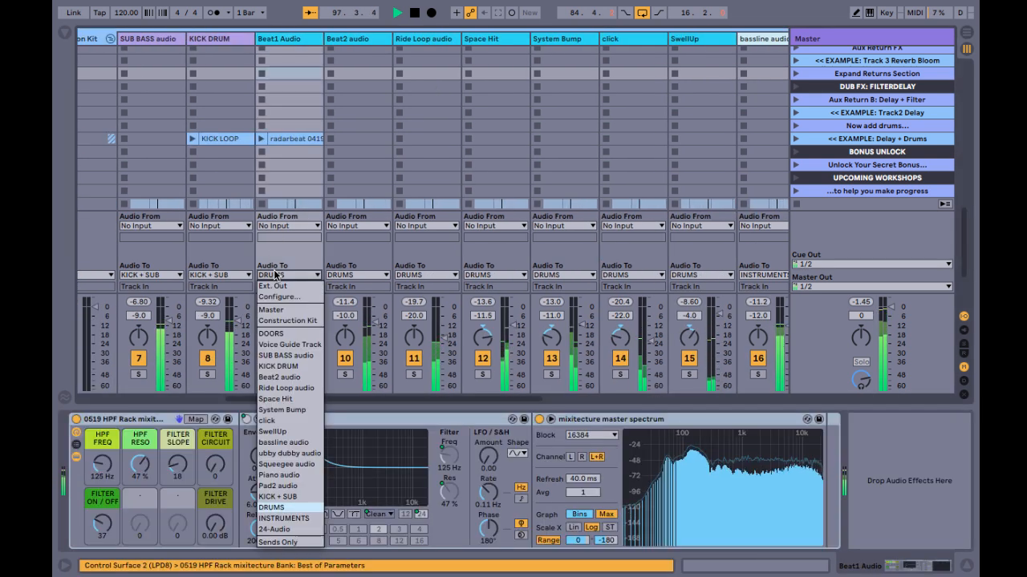
pyautogui.click(650, 97)
pyautogui.click(701, 41)
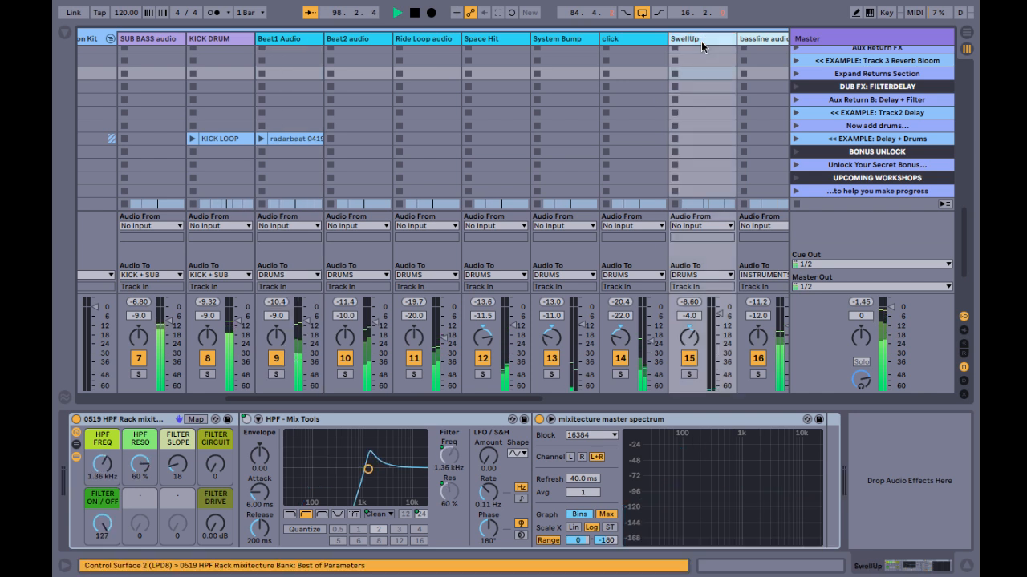
pyautogui.click(292, 42)
pyautogui.click(290, 275)
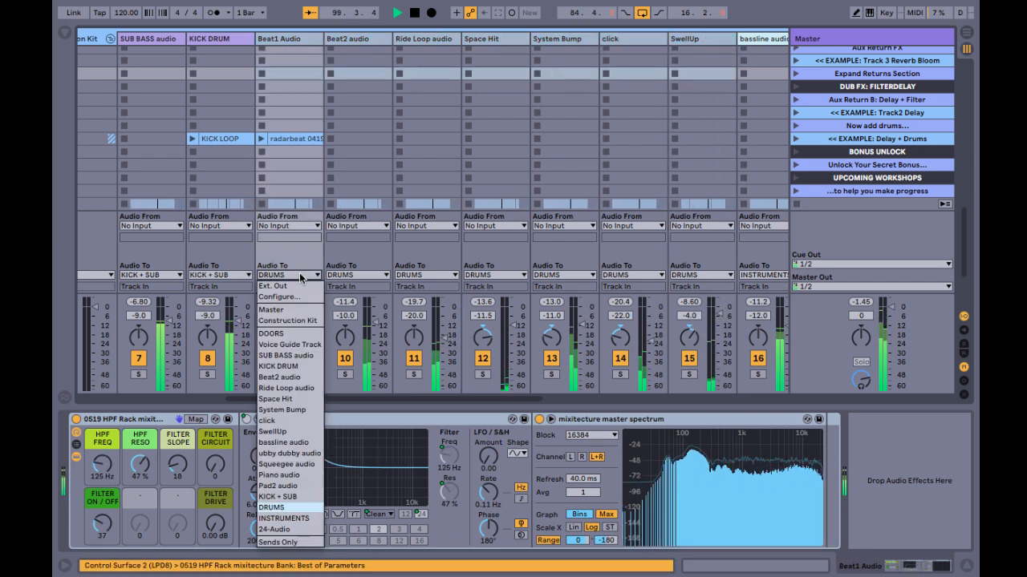
pyautogui.click(273, 508)
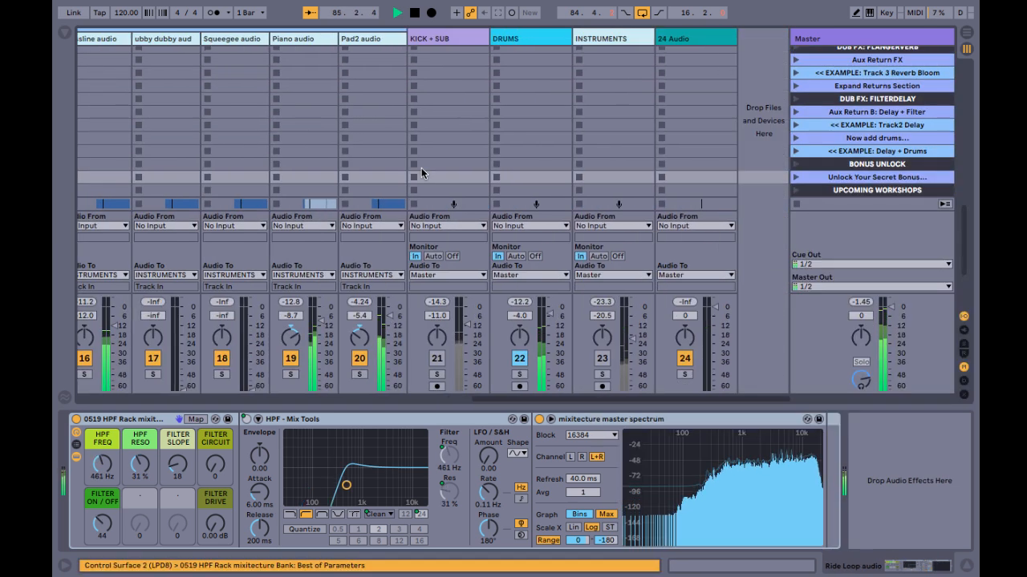
# Step: Activate the KICK + SUB bus, mute the DRUMS bus, and stop playback
pyautogui.scroll(1, 421, 167)
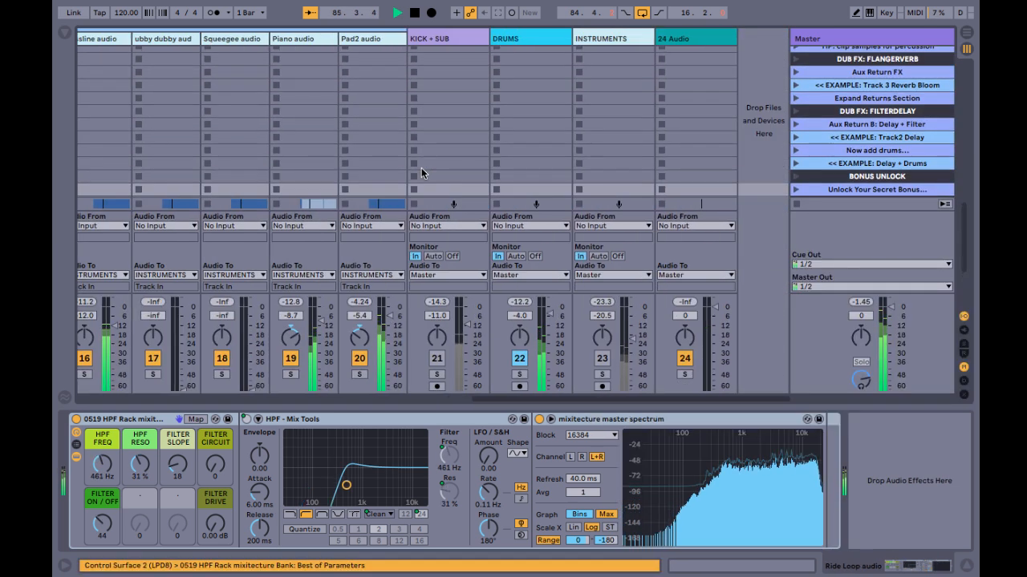
pyautogui.click(438, 359)
pyautogui.click(519, 358)
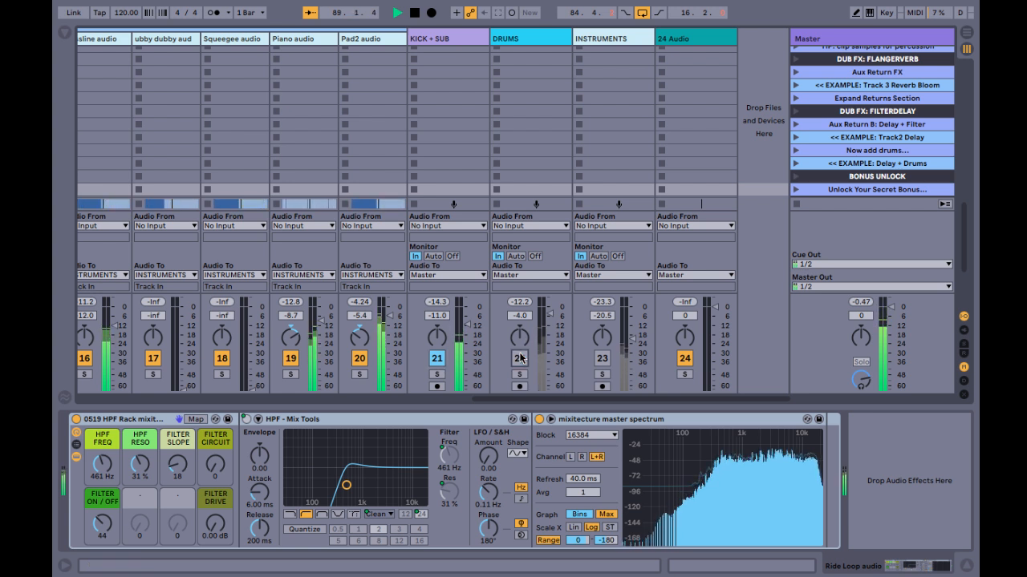
pyautogui.click(377, 100)
pyautogui.press('space')
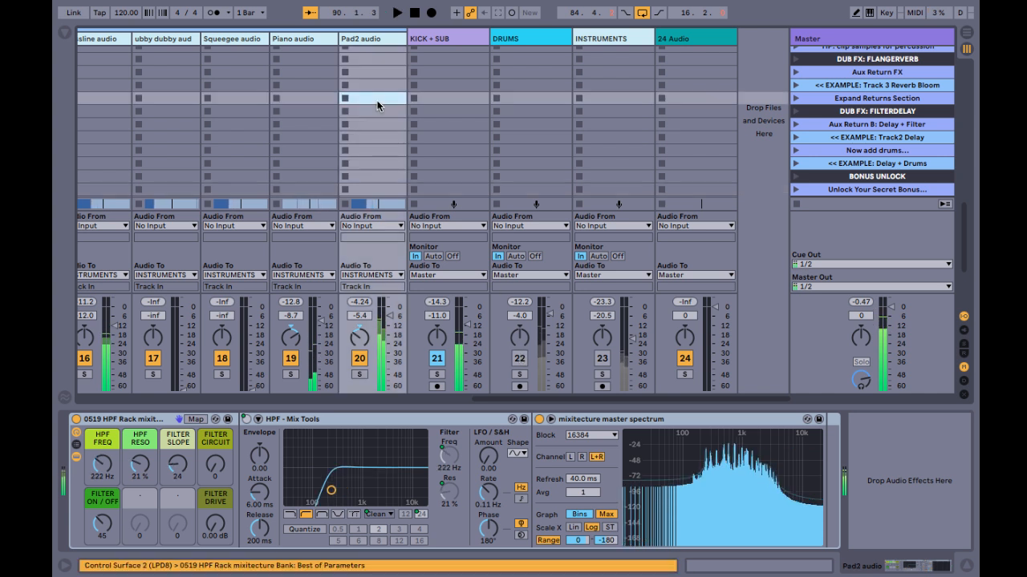
# Step: Solo bassline audio, start playback, and turn the INSTRUMENTS bus back on
pyautogui.hscroll(-5, 377, 100)
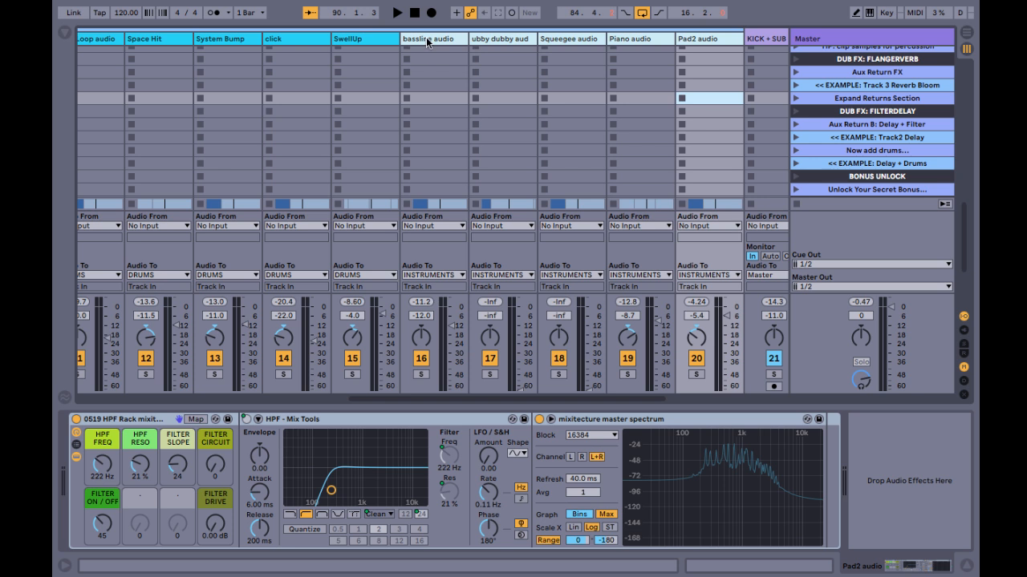
pyautogui.click(426, 37)
pyautogui.click(422, 374)
pyautogui.press('space')
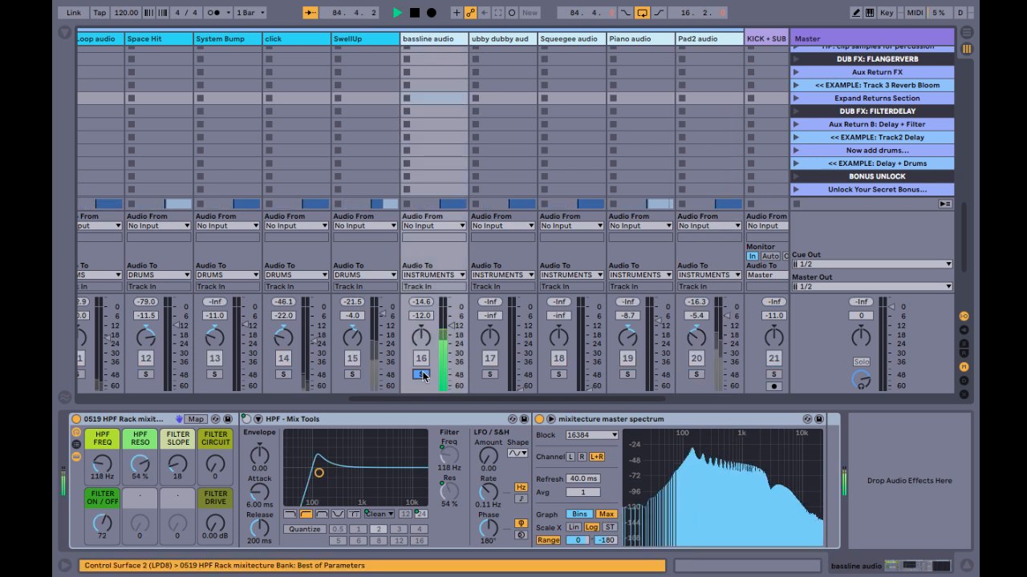
pyautogui.hscroll(5, 423, 377)
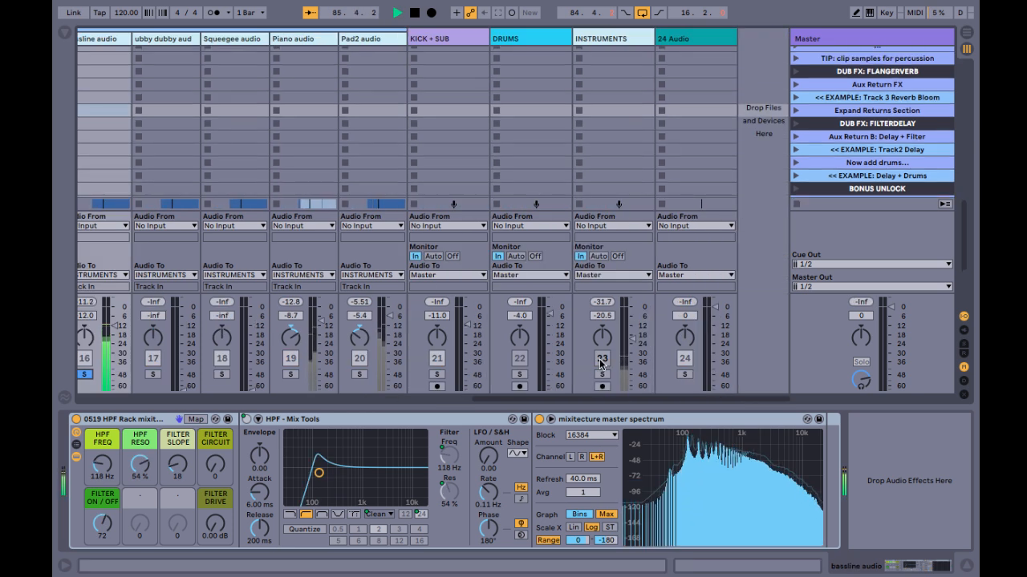
pyautogui.hscroll(-5, 557, 371)
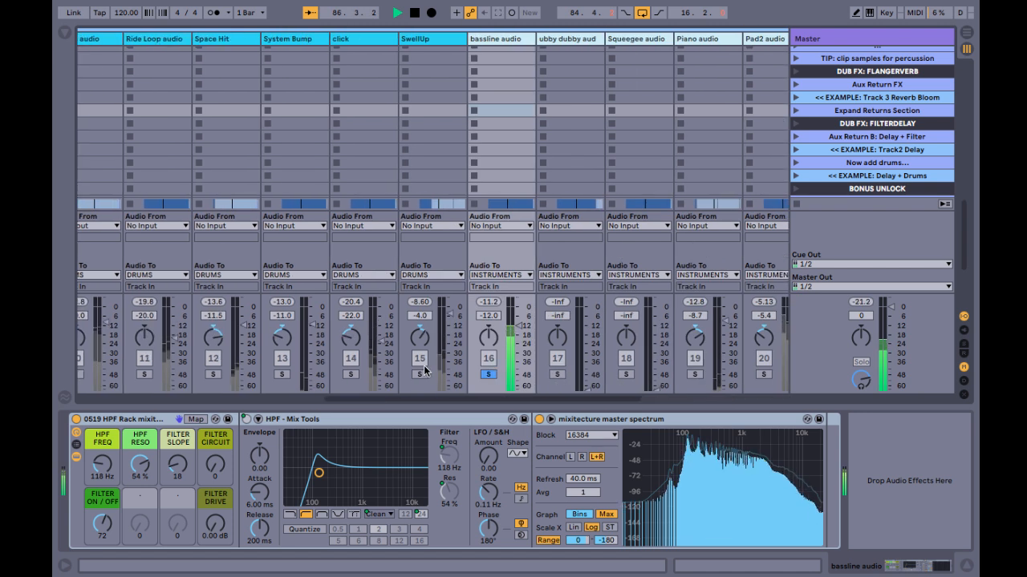
# Step: Using the enlarged spectrum, set the bassline audio high-pass rack to 125 Hz frequency, 35 % resonance and filter on/off 43
pyautogui.doubleClick(685, 457)
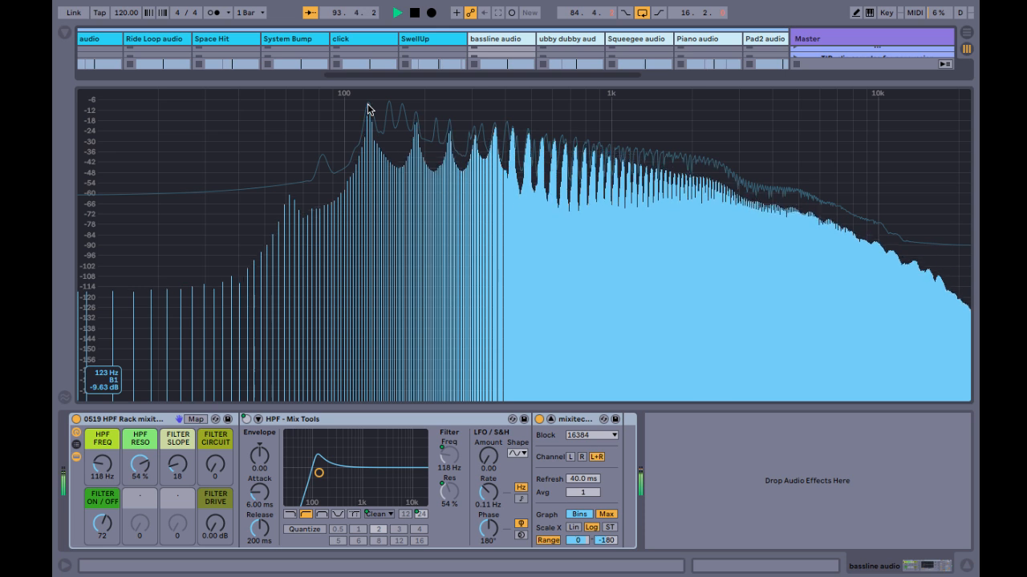
pyautogui.click(113, 418)
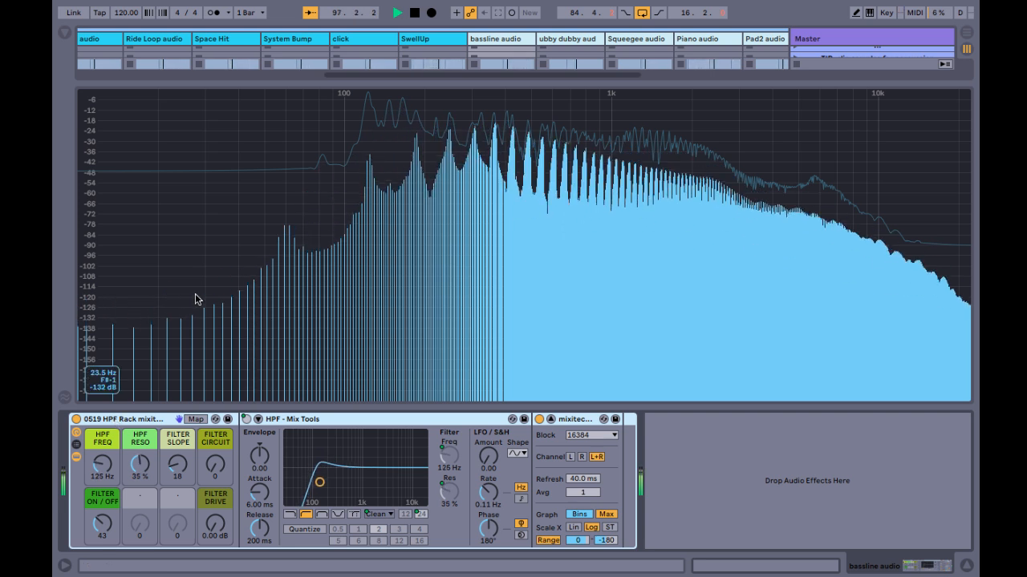
pyautogui.doubleClick(372, 226)
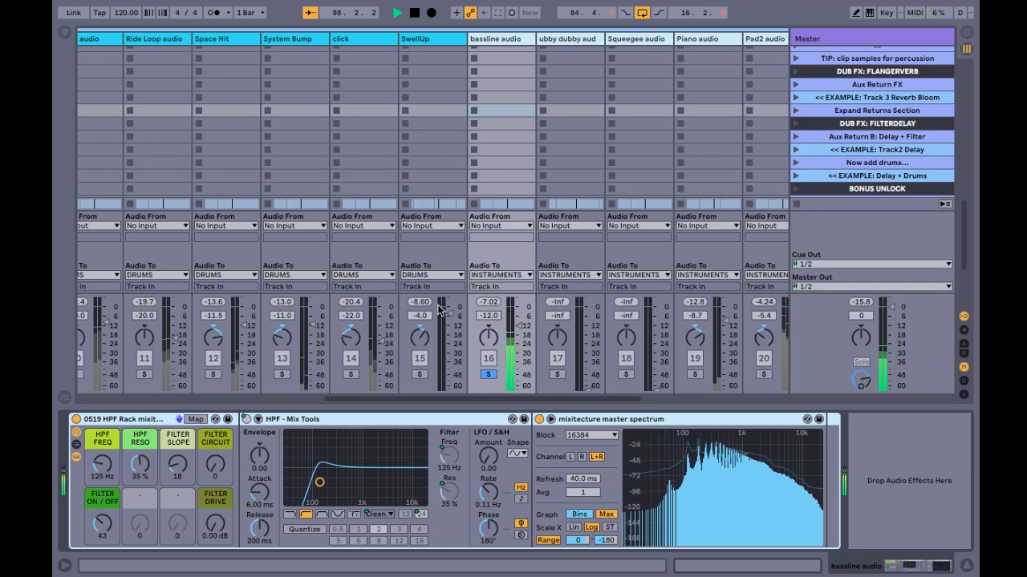
# Step: Unsolo bassline audio to hear the full mix and hide the mixer's input and output routing section
pyautogui.click(485, 375)
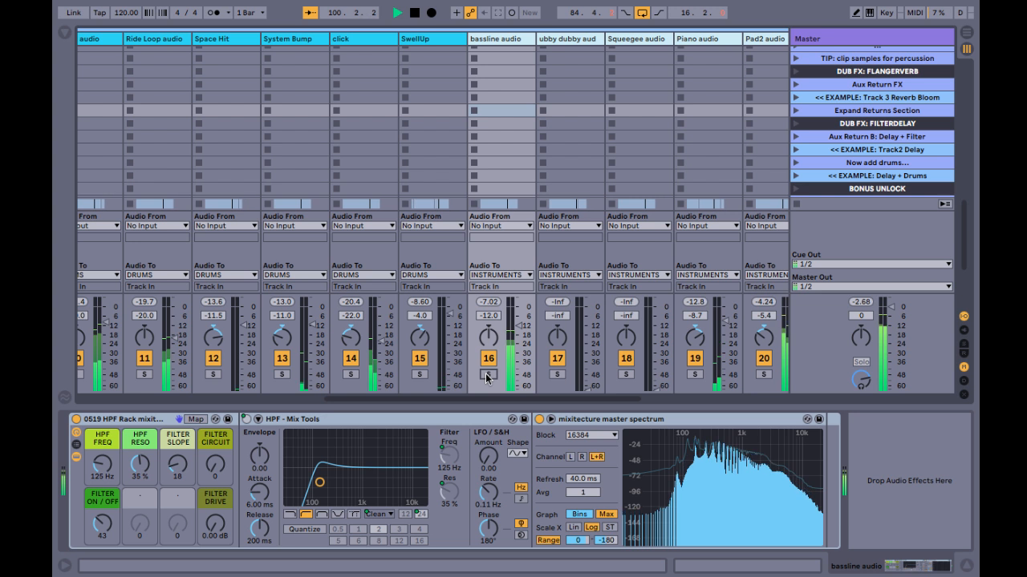
pyautogui.hotkey('ctrl', 'alt', 'i')
pyautogui.click(509, 202)
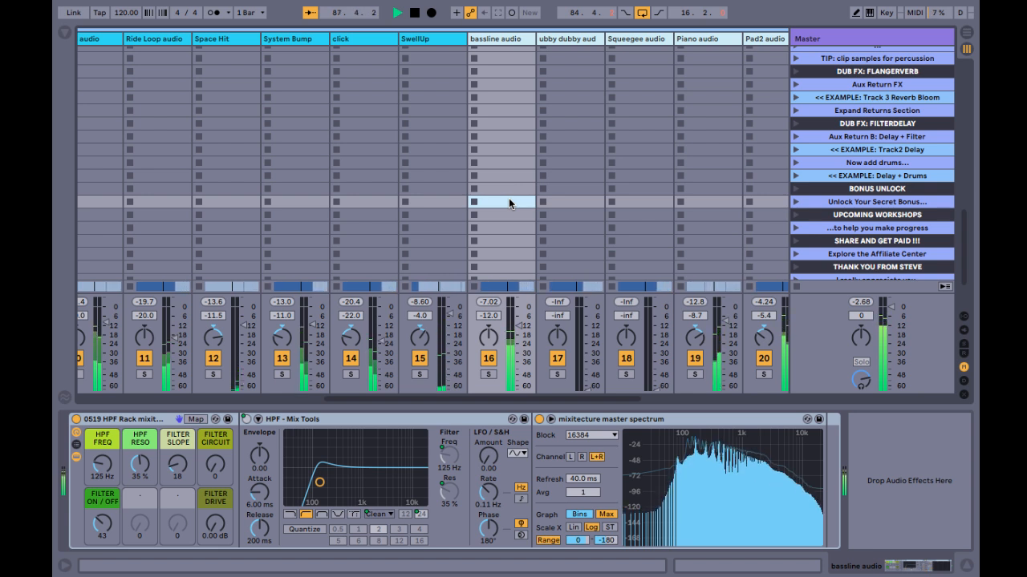
# Step: Switch to OBS Studio and transition the live output to the Room scene
pyautogui.press('super+Tab')
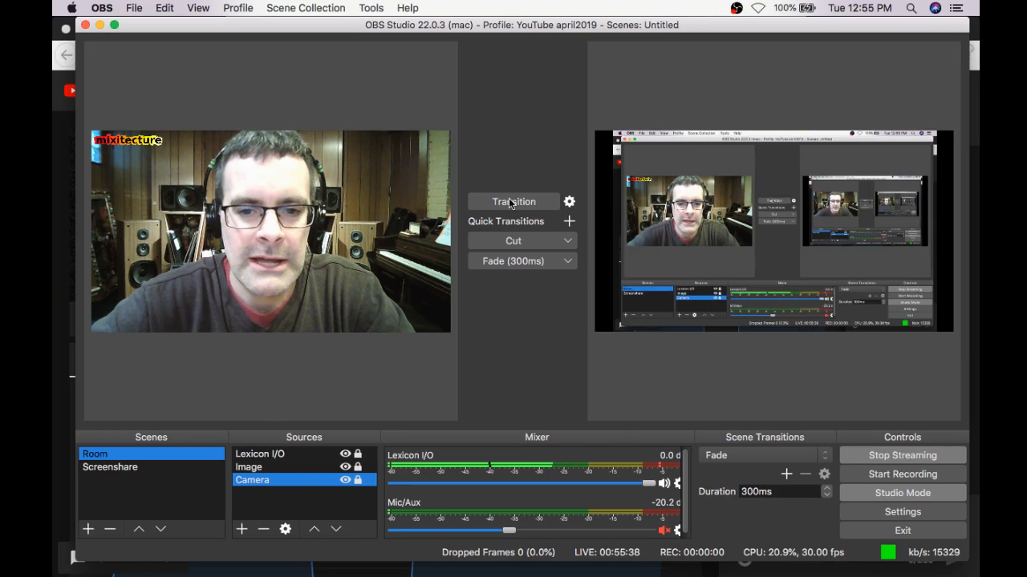
pyautogui.click(514, 202)
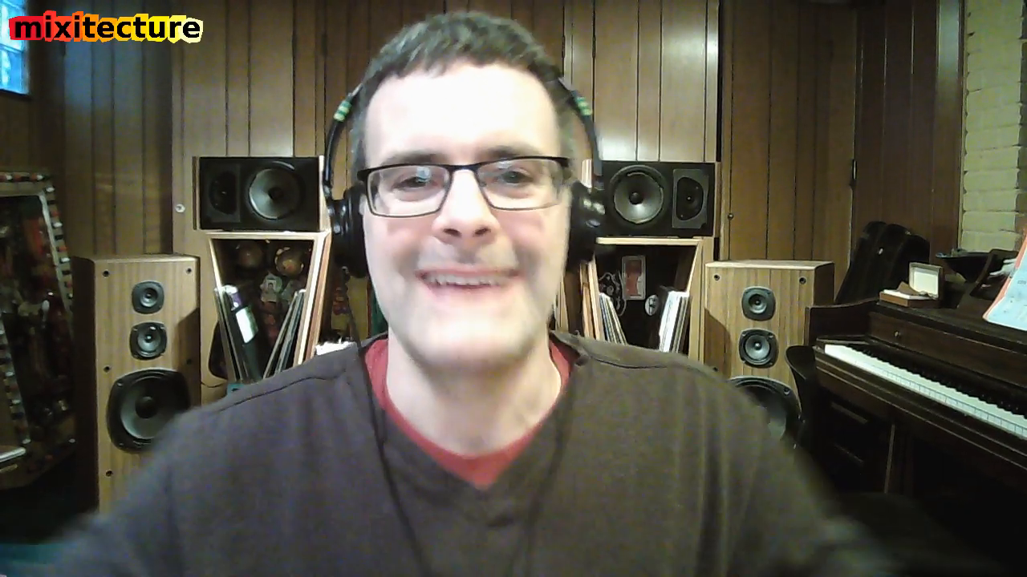